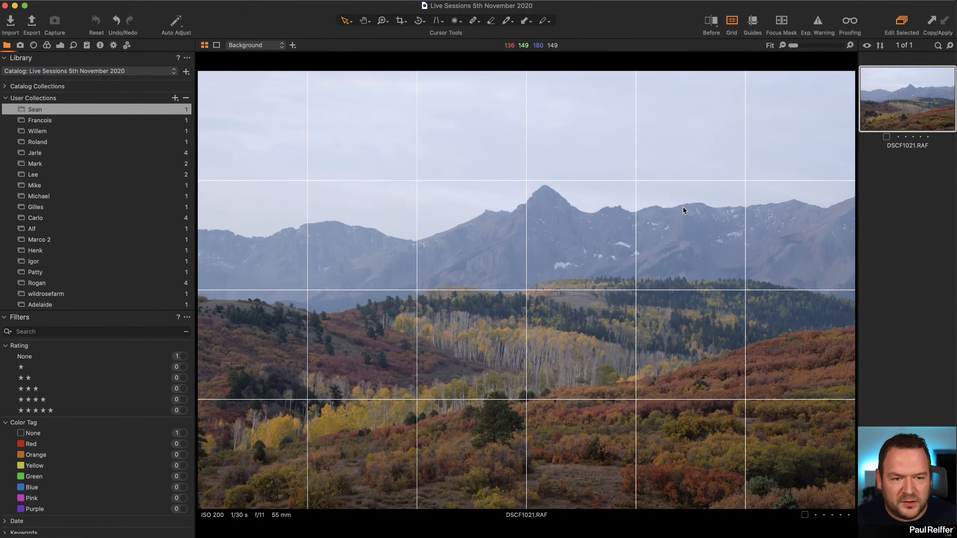
Hide the grid overlay on the mountain landscape photo, toggling it on and off once to check.
left_click(906, 180)
left_click(898, 112)
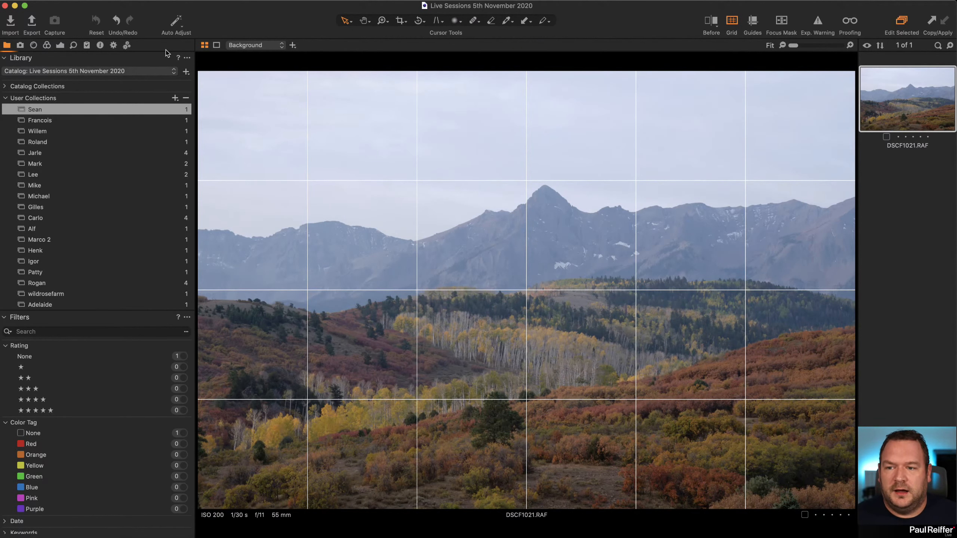
left_click(732, 23)
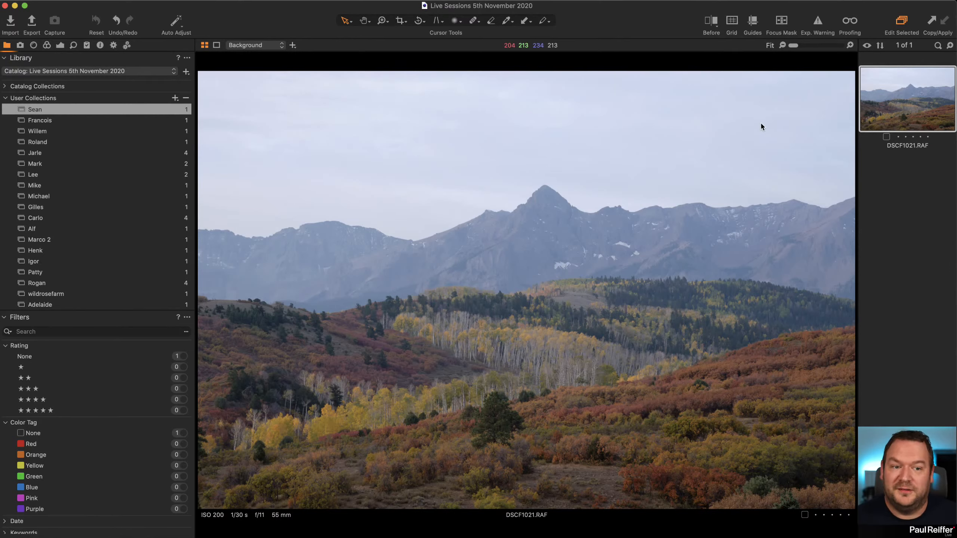
key("super+g")
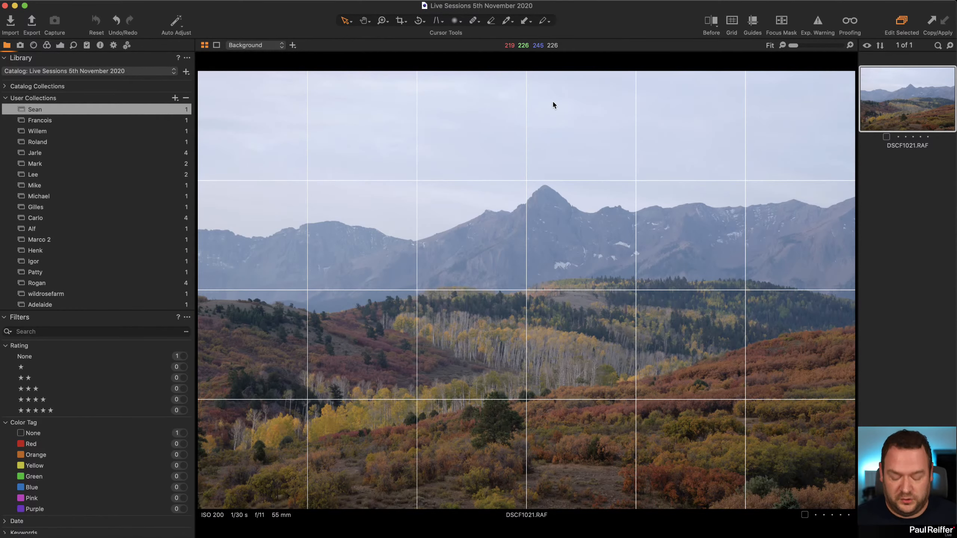
key("super+g")
Check the thumbnails-only view and the browser customization options, leaving the layout as it is.
key("super+alt+v")
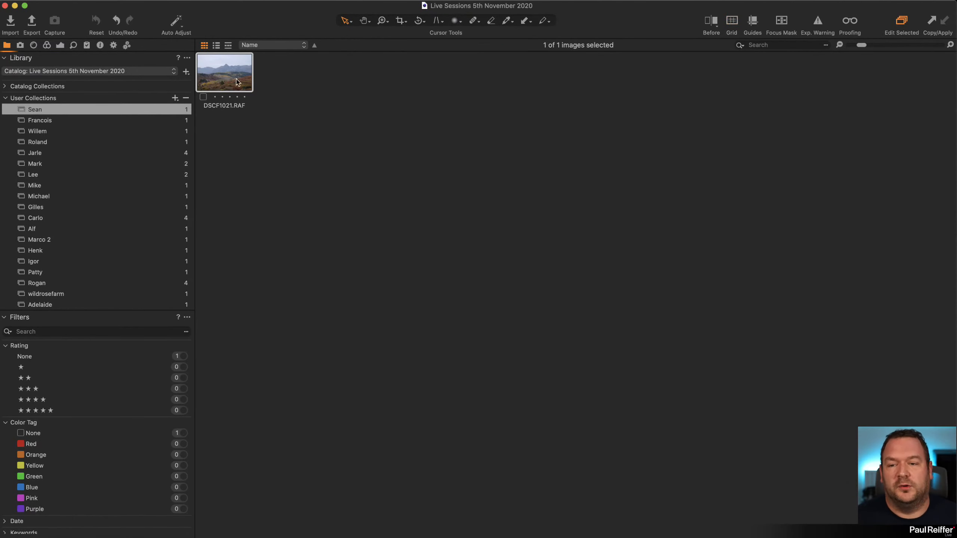
key("super+alt+v")
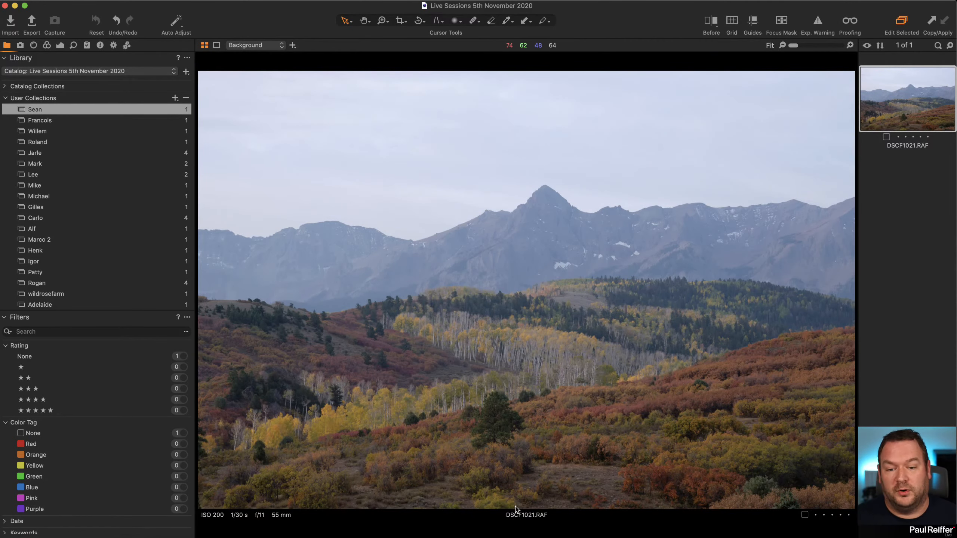
left_click(223, 0)
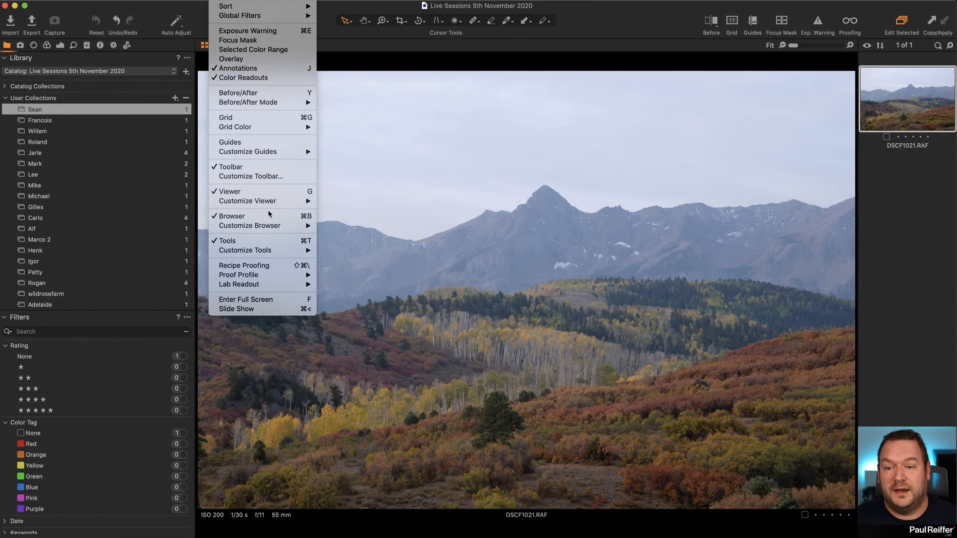
mouse_move(306, 226)
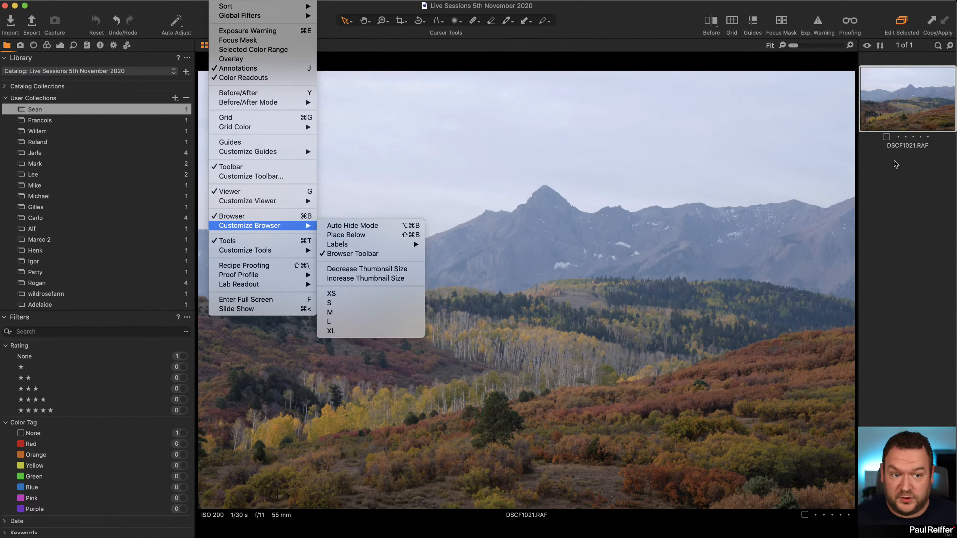
left_click(894, 162)
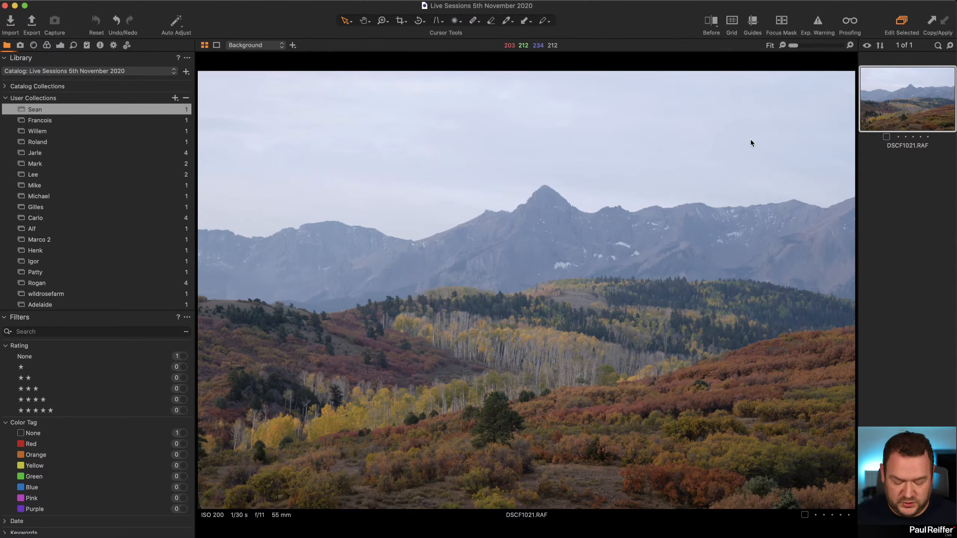
Review the export settings for the original of DSCF1021.RAF, cancel without exporting, and return to the large image view.
key("alt+super+v")
right_click(230, 75)
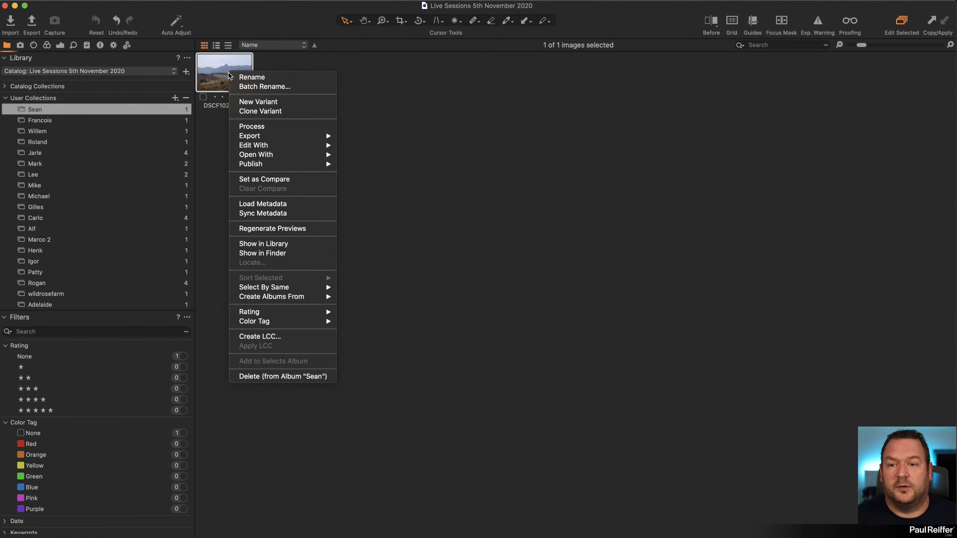
mouse_move(313, 140)
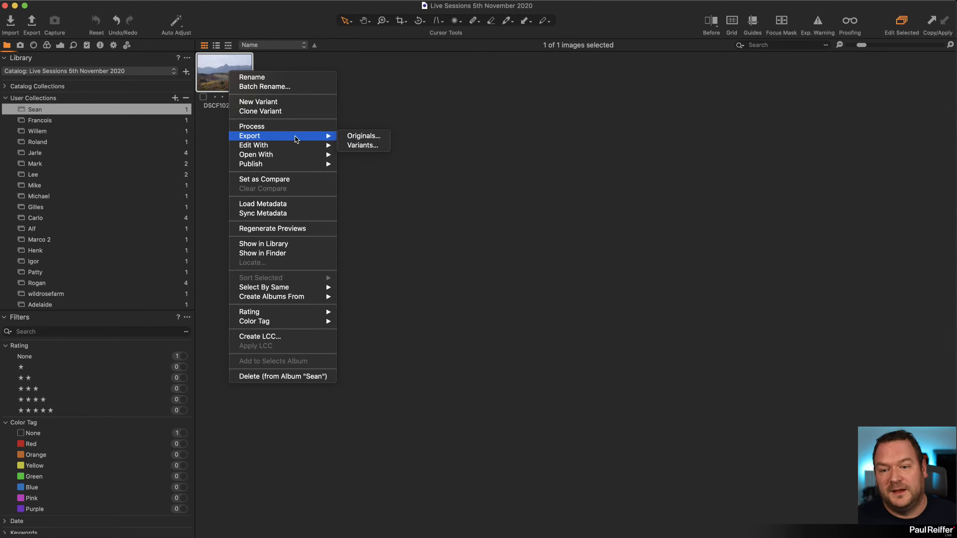
left_click(364, 136)
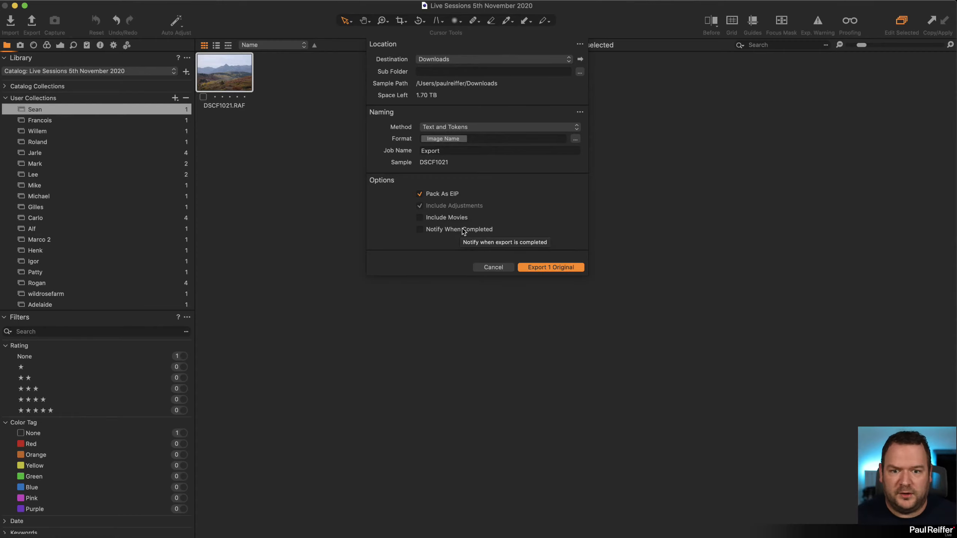
left_click(492, 267)
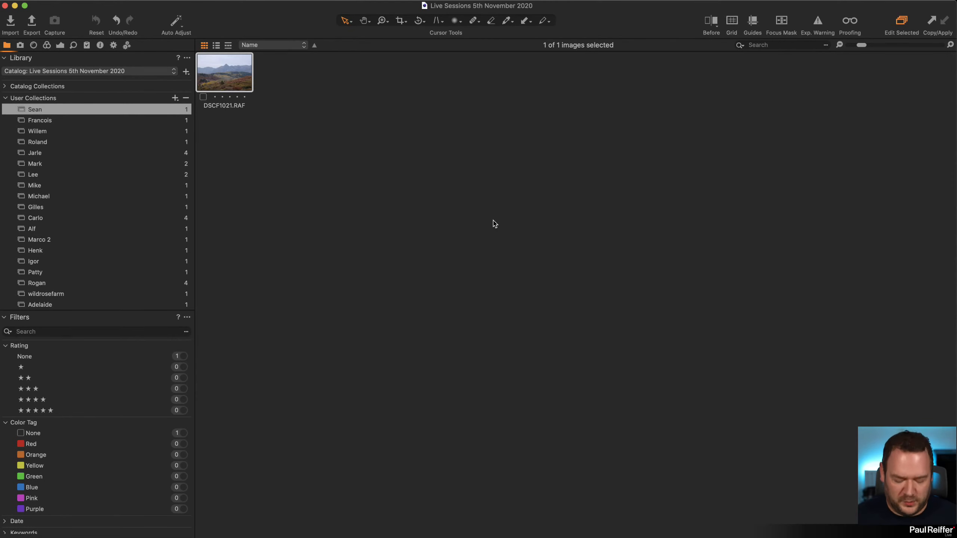
key("g")
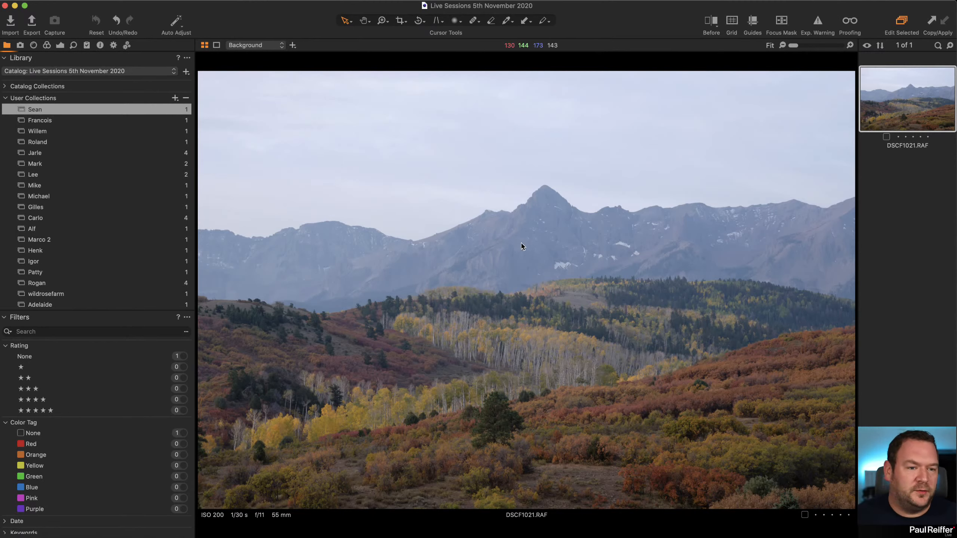
Check the lens profile choices in the lens correction settings and run the chromatic aberration analysis on the photo.
left_click(61, 45)
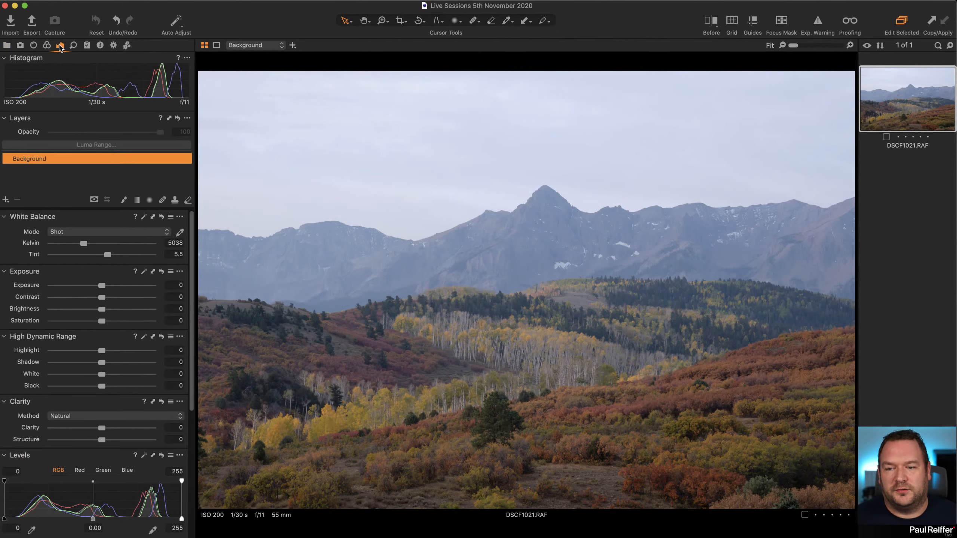
left_click(33, 45)
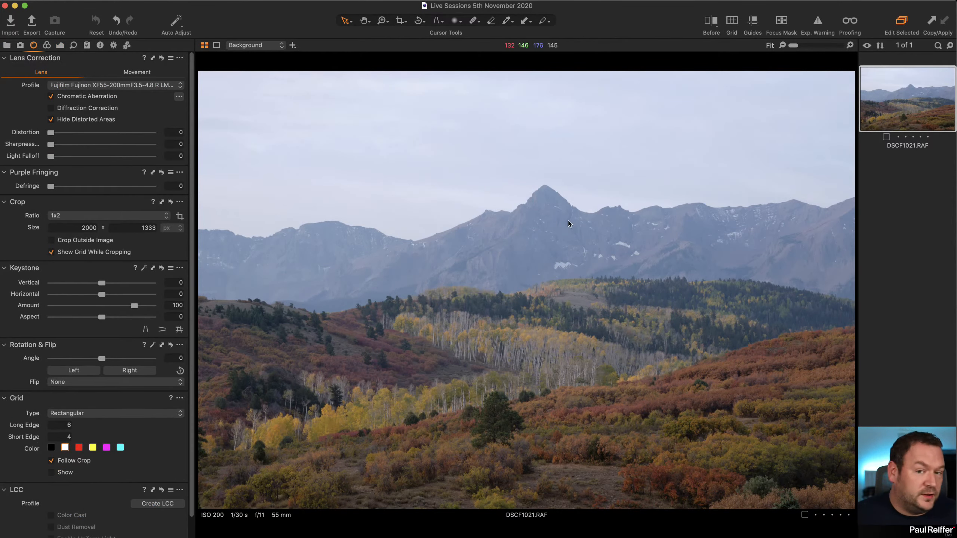
left_click(96, 86)
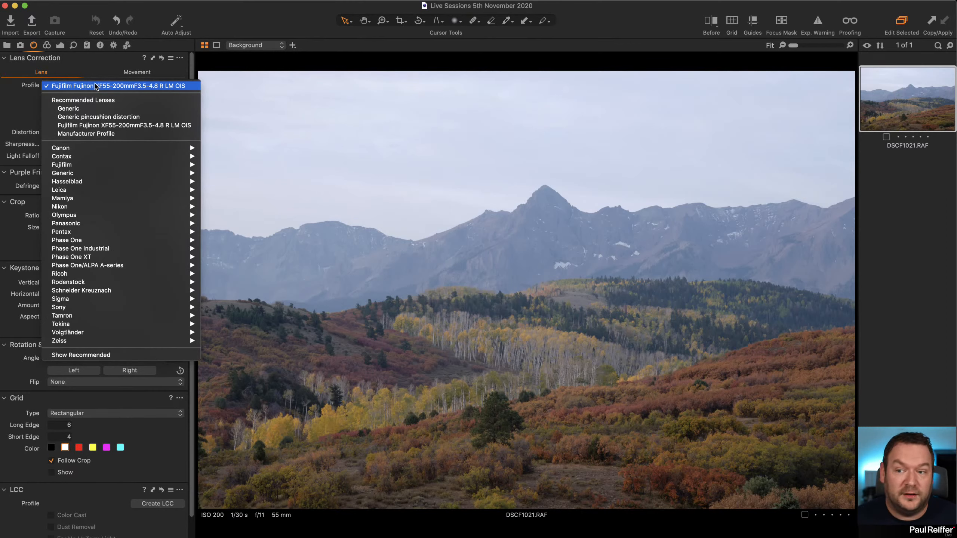
left_click(95, 85)
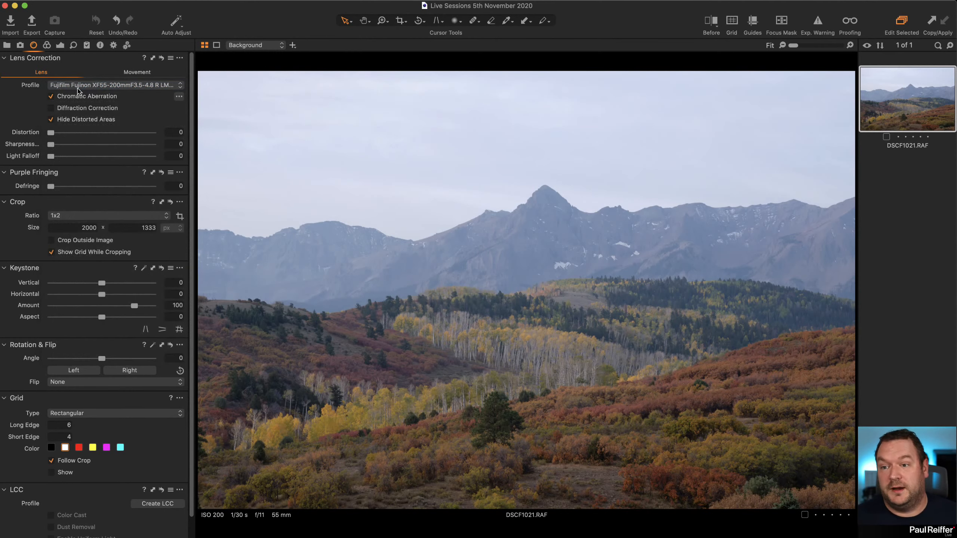
left_click(178, 97)
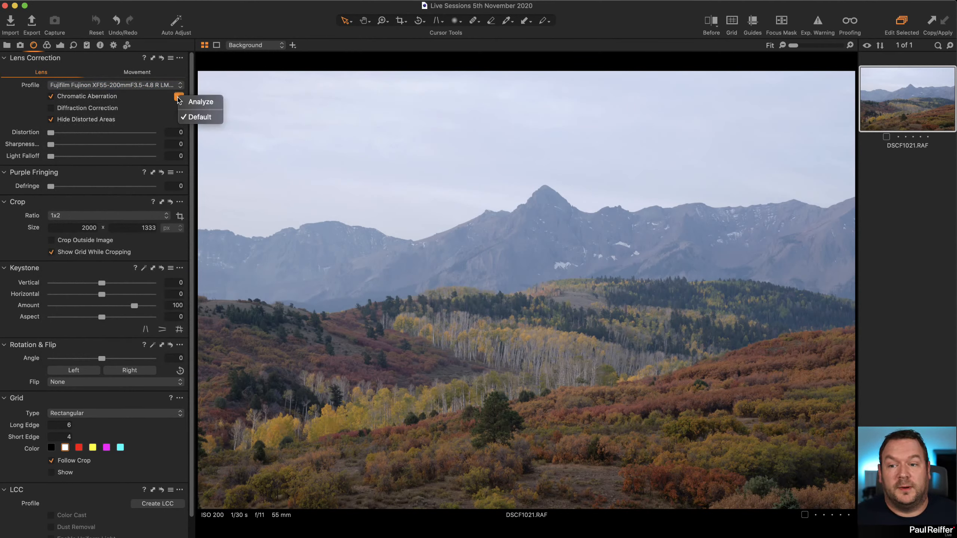
left_click(202, 98)
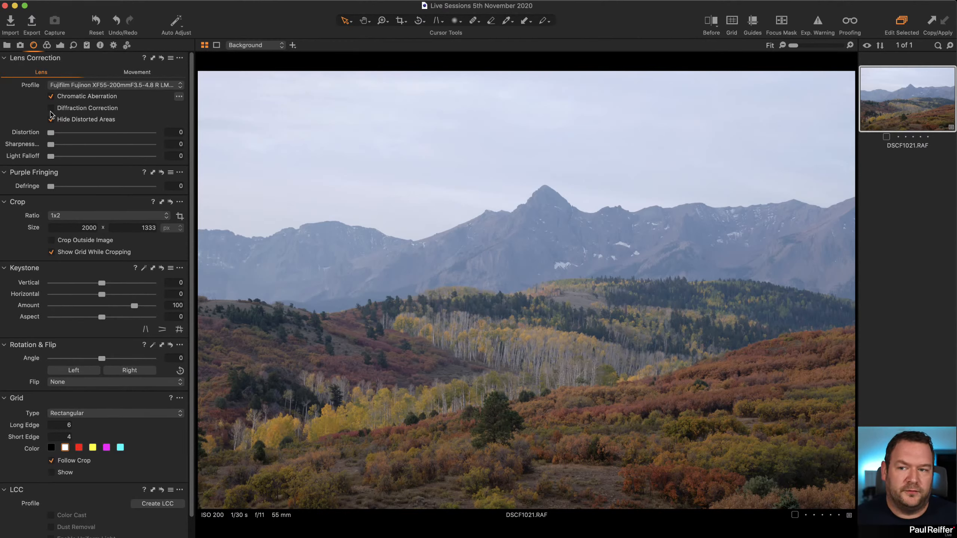
Enable Diffraction Correction for the photo while magnified on the wooded hillside below the mountains.
key("z")
left_click(490, 294)
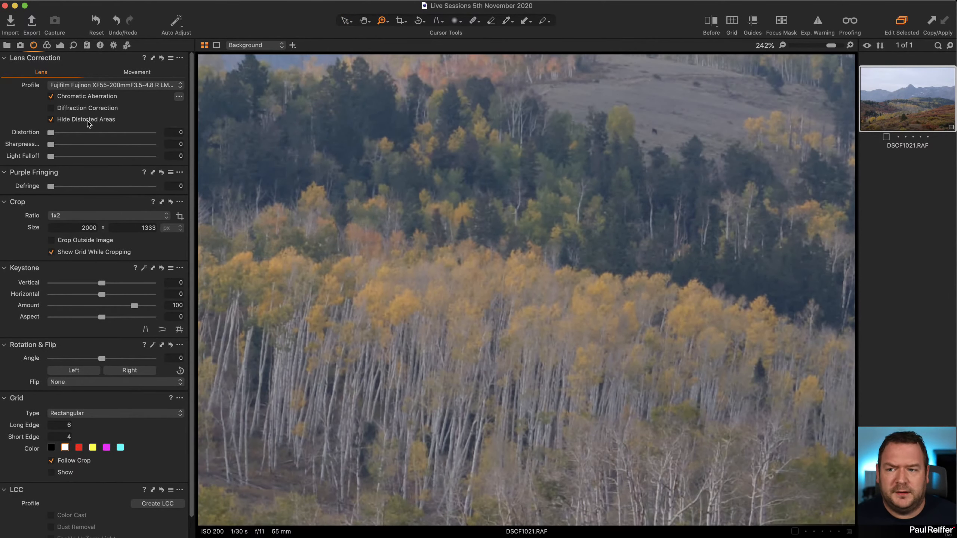
scroll(448, 352, "left", 10)
left_click_drag(449, 352, 947, 369)
left_click_drag(403, 326, 948, 407)
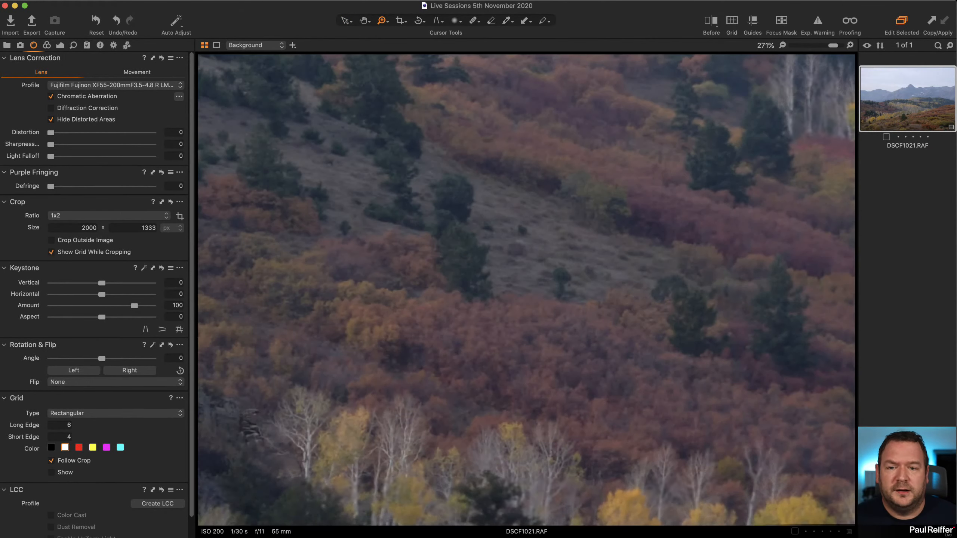
left_click_drag(399, 285, 806, 432)
left_click_drag(361, 285, 506, 357)
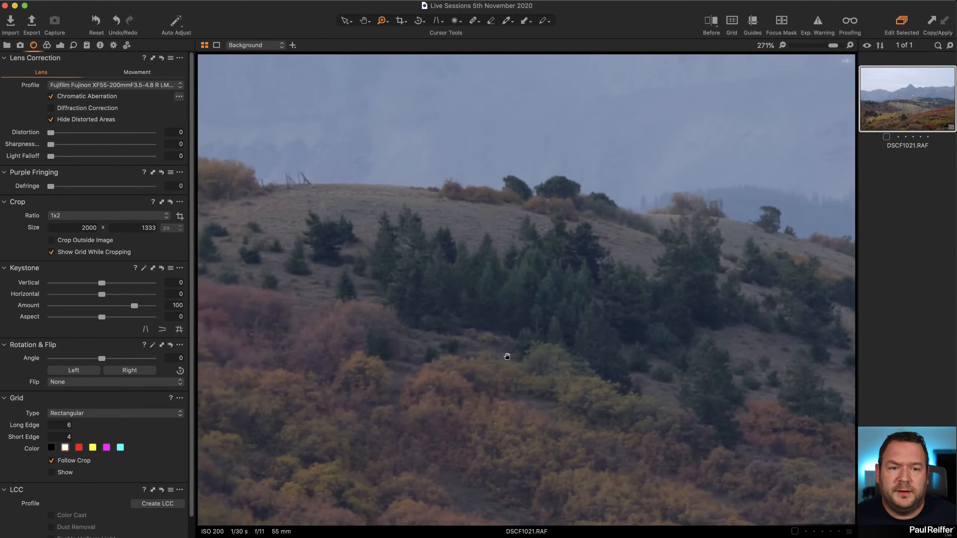
left_click(51, 108)
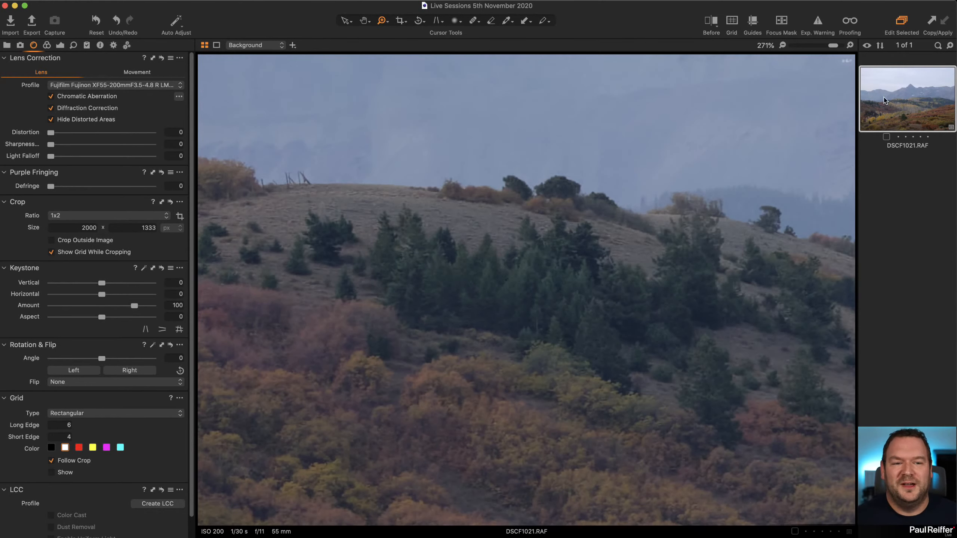
Compare the hillside detail at 300% with Diffraction Correction off and on, keep it on, and return to the full image.
left_click(850, 46)
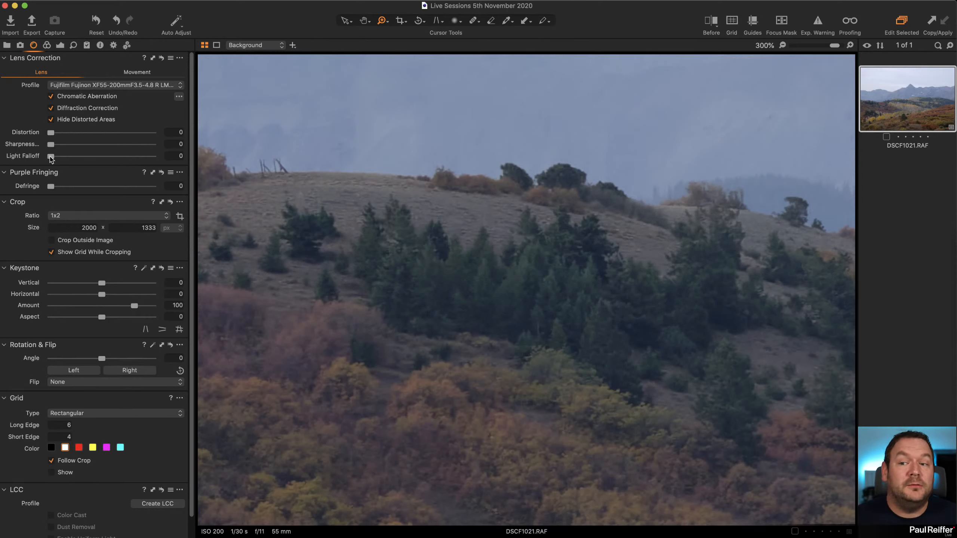
left_click(51, 108)
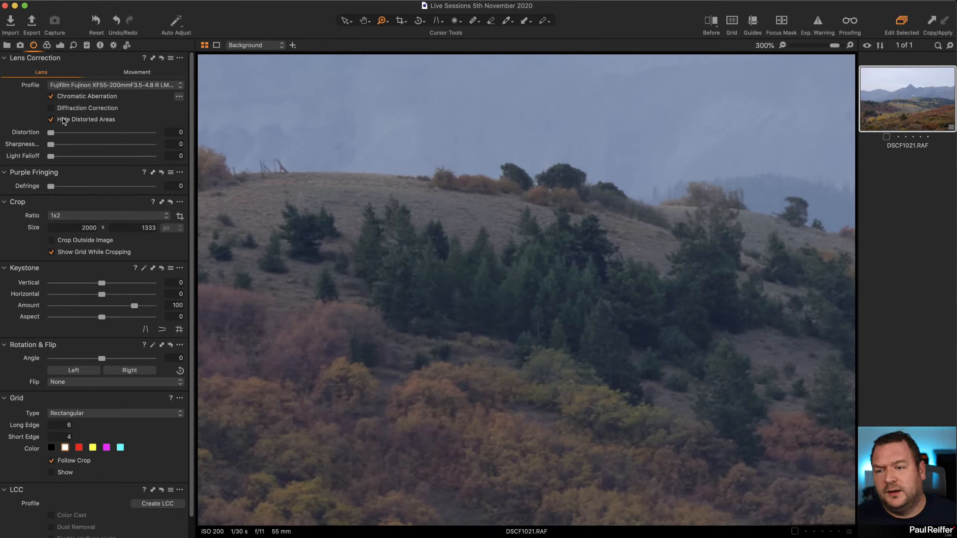
left_click(51, 109)
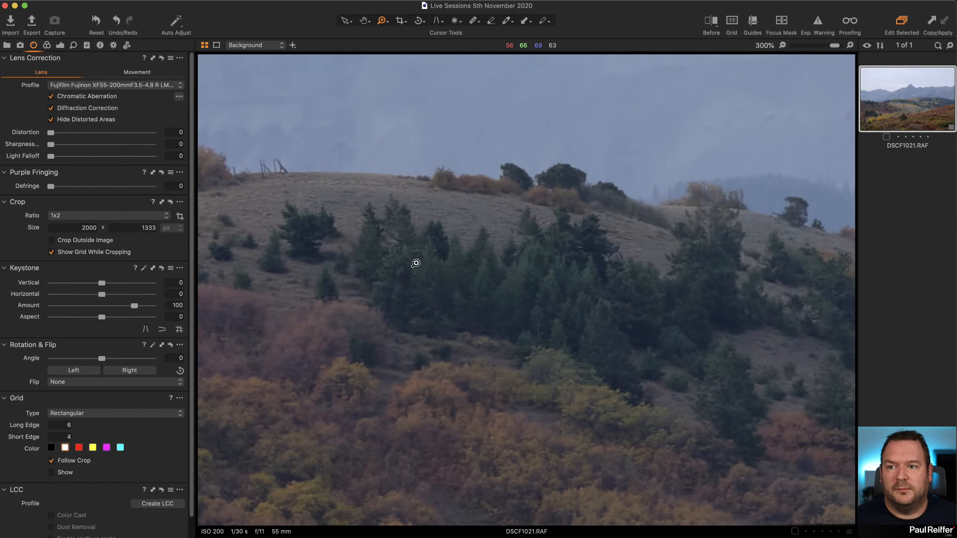
scroll(478, 205, "down", 10)
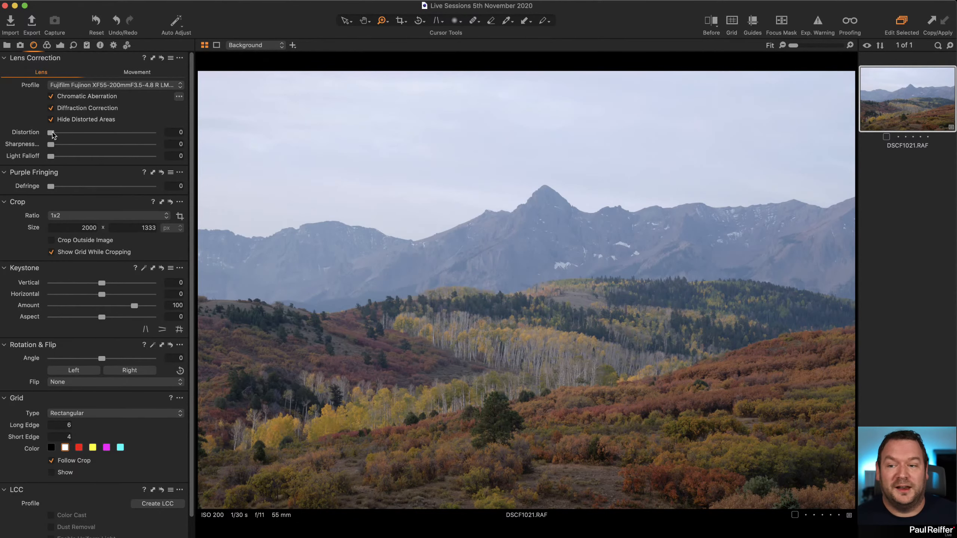
Inspect the mountain ridge line against the sky at up to 400% magnification and return to the full image.
left_click_drag(52, 135, 8, 138)
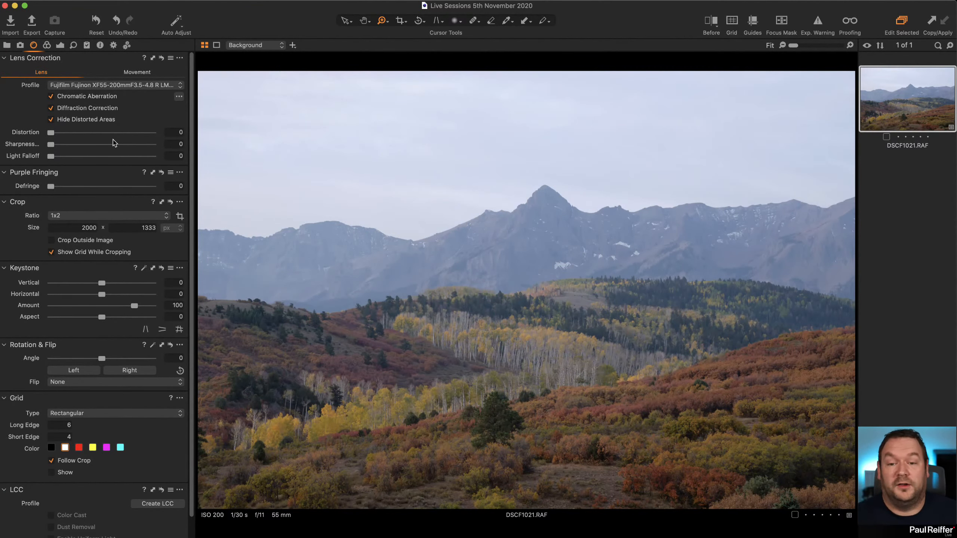
left_click_drag(702, 183, 844, 203)
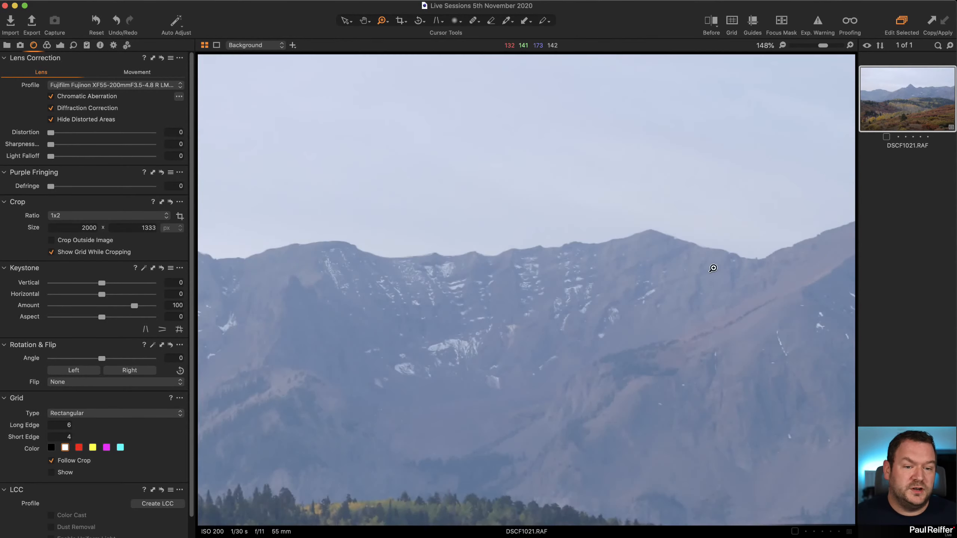
left_click(738, 260)
left_click(757, 293)
left_click(701, 279)
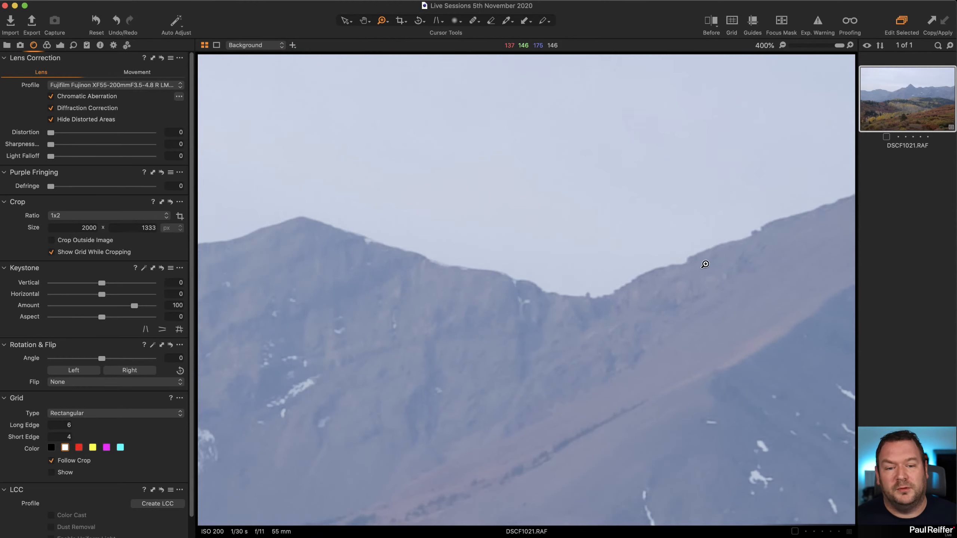
key("super+0")
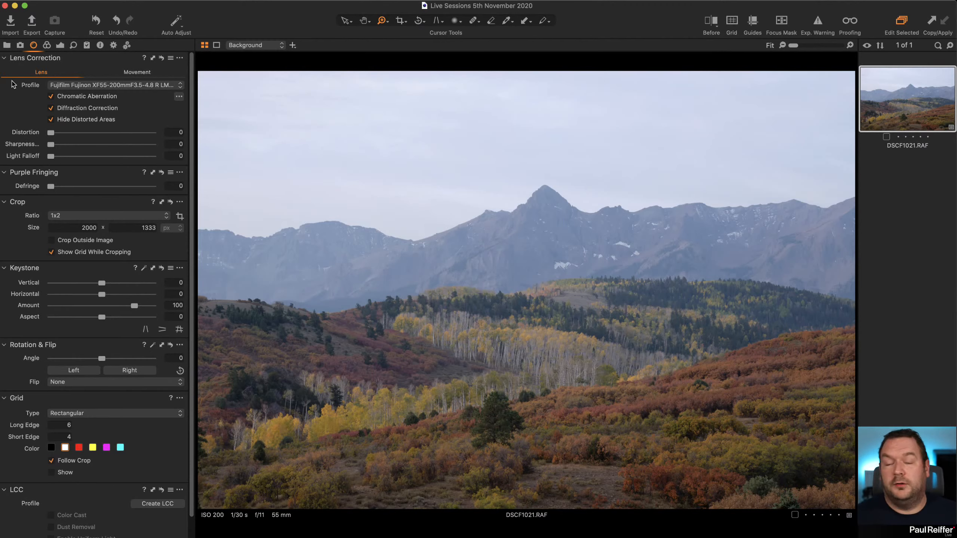
Review the available base characteristics curves, keep the curve on Auto, and bring up the exposure adjustments.
left_click(46, 45)
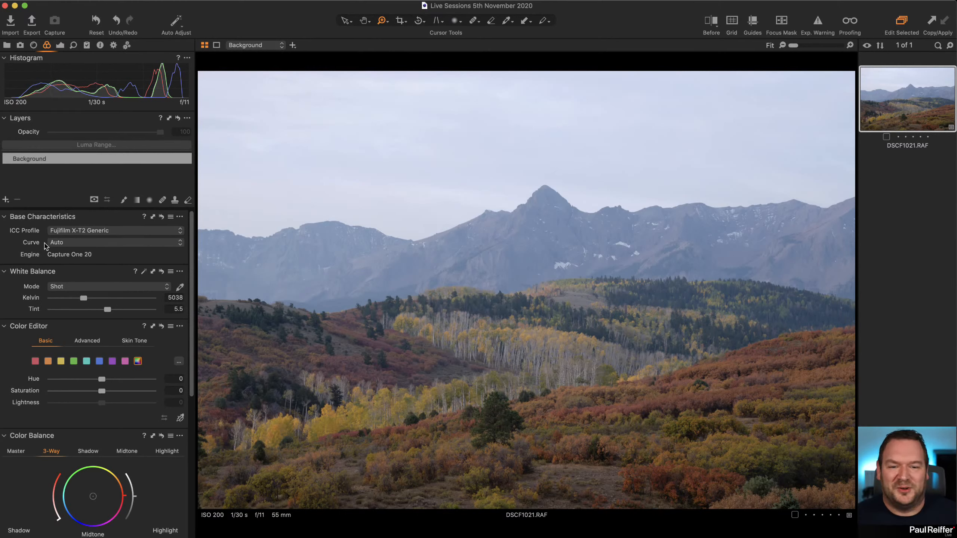
left_click(110, 243)
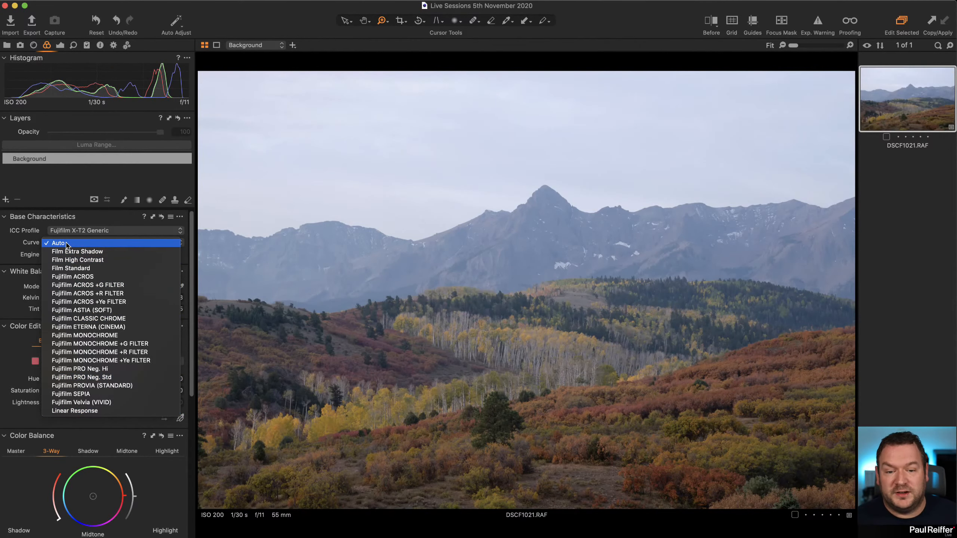
left_click(70, 243)
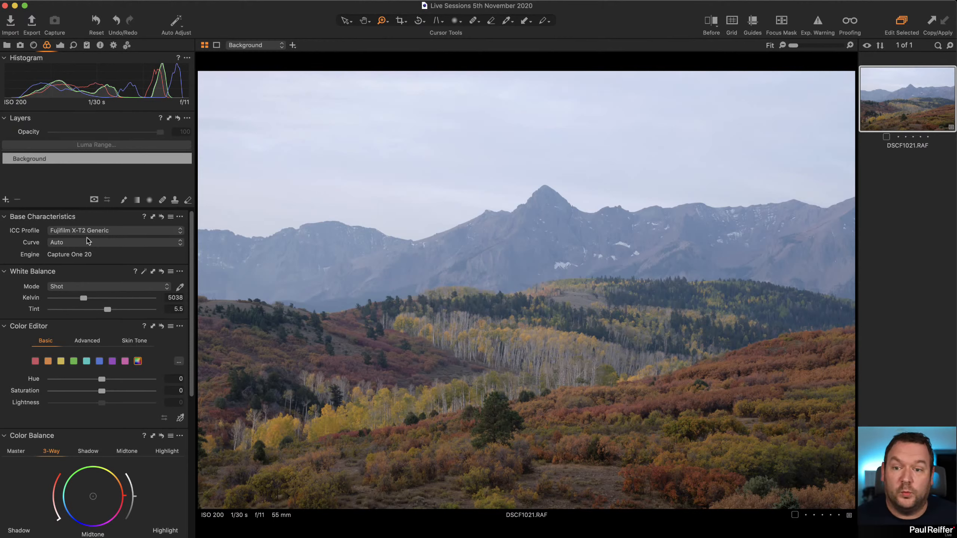
left_click(60, 45)
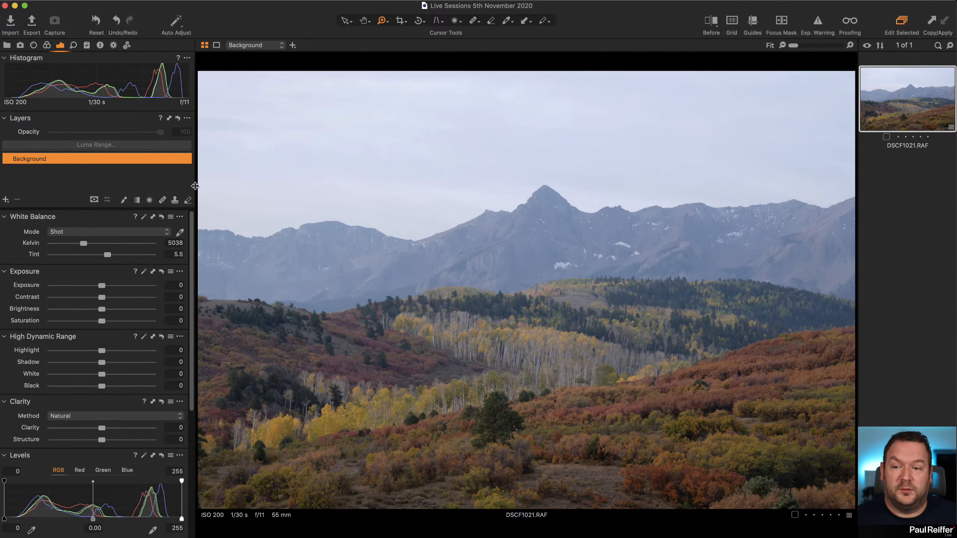
Enlarge the photo's viewing area and review the available lens profiles, including Generic, before returning to the exposure adjustments.
left_click_drag(195, 186, 147, 188)
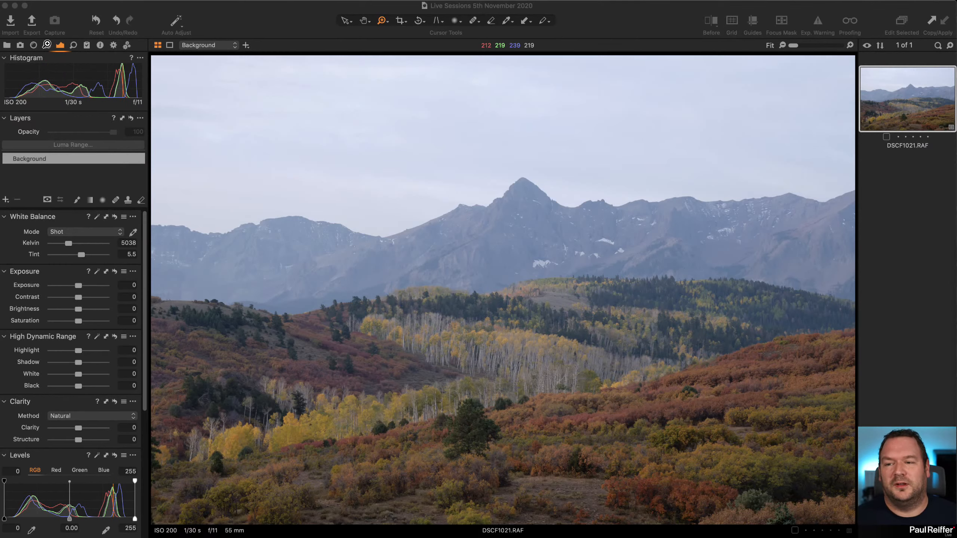
left_click(34, 45)
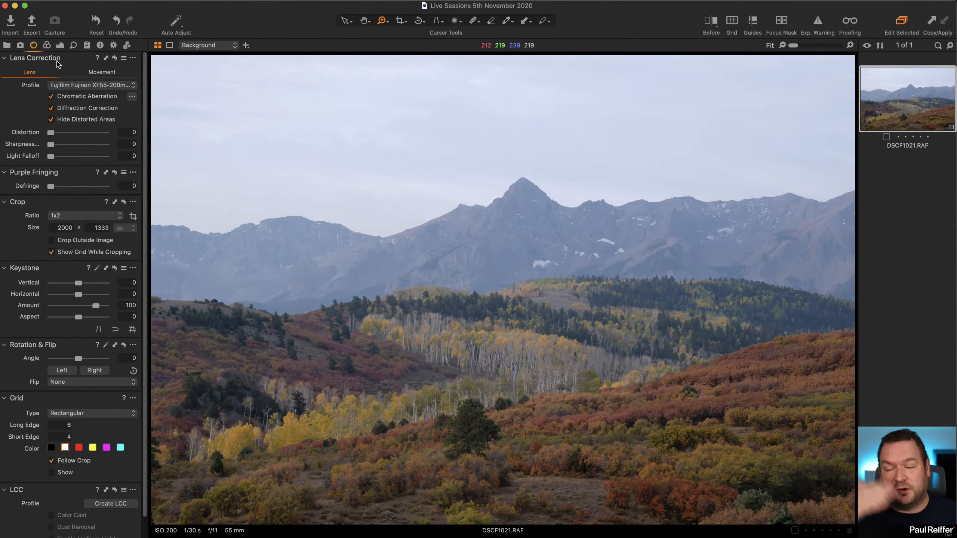
left_click(83, 86)
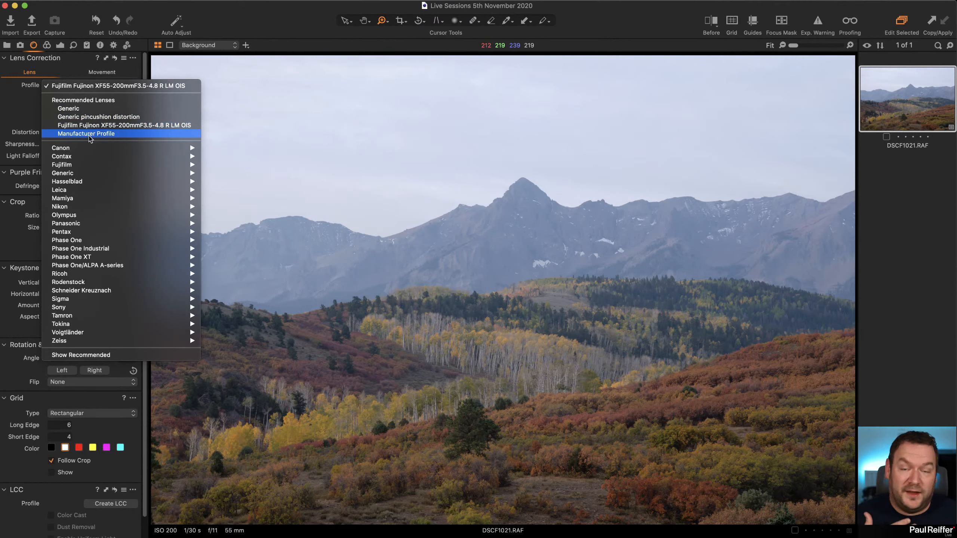
left_click(90, 110)
left_click(61, 45)
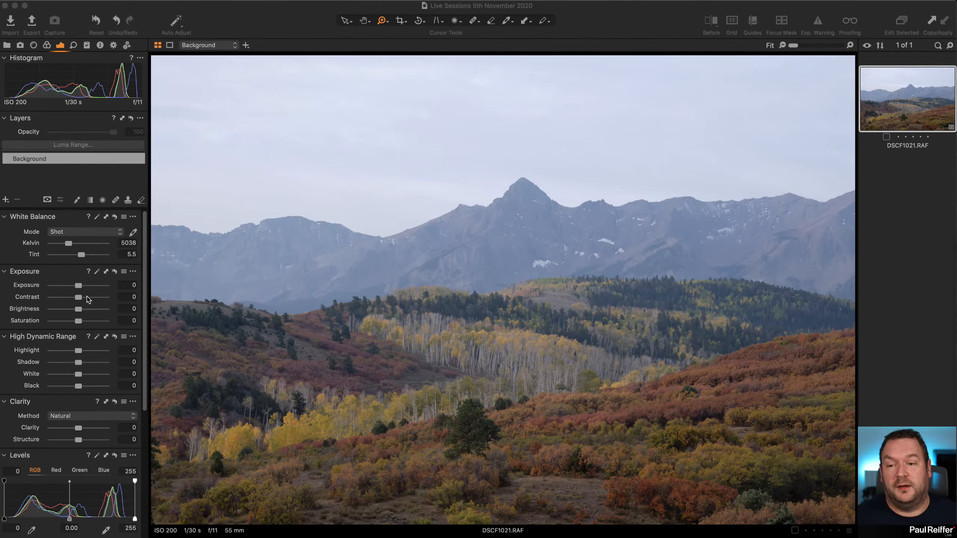
Review the options for adding and removing tools and tool tabs in the exposure tool set.
left_click(140, 58)
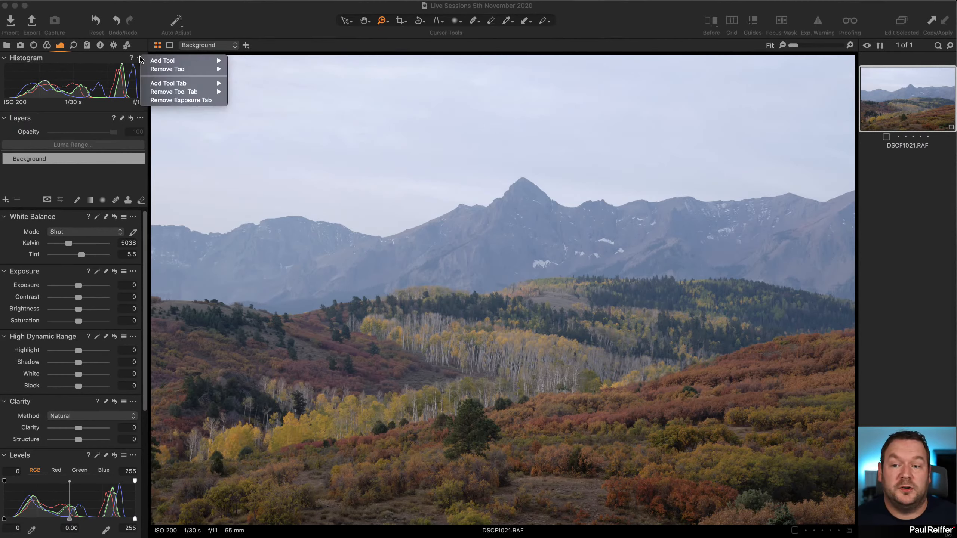
mouse_move(226, 87)
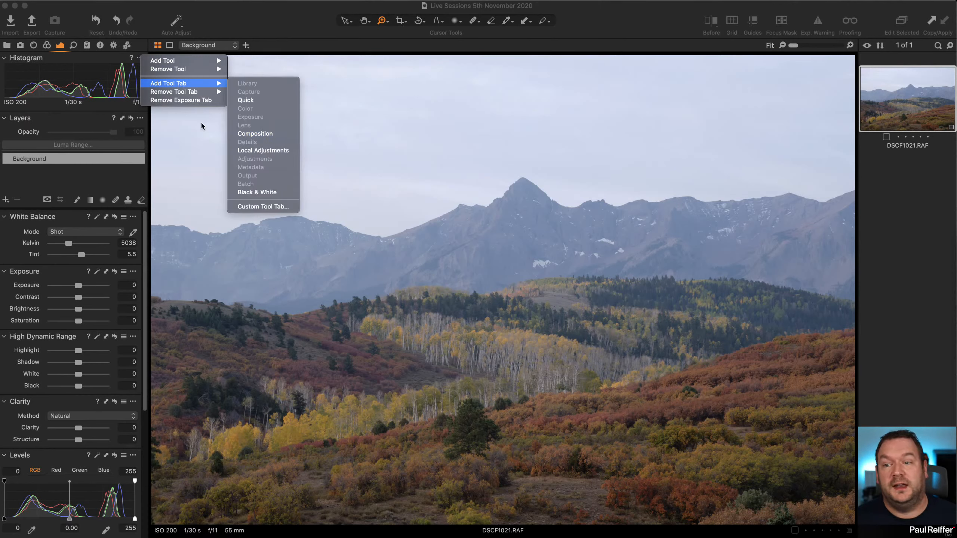
left_click(140, 120)
left_click(141, 120)
mouse_move(162, 123)
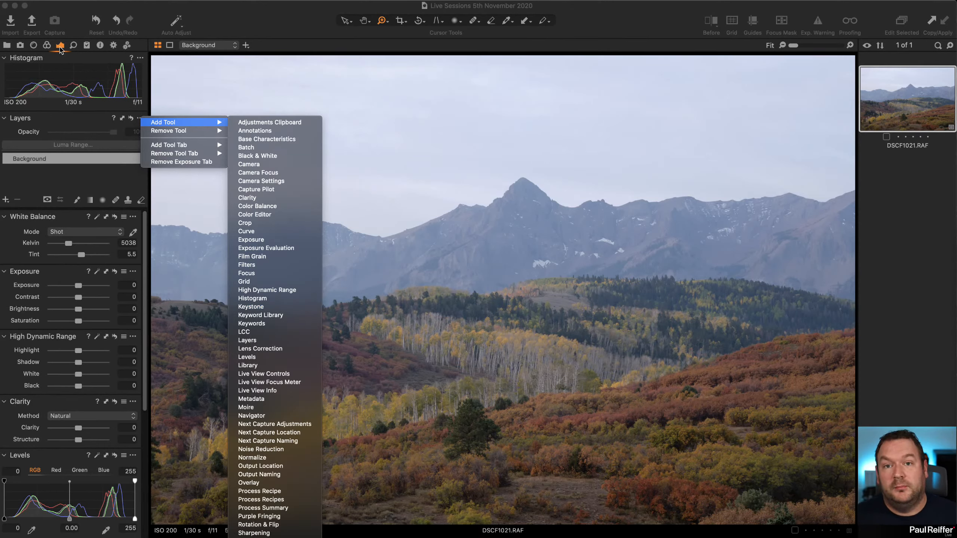
left_click(77, 176)
scroll(87, 368, "down", 6)
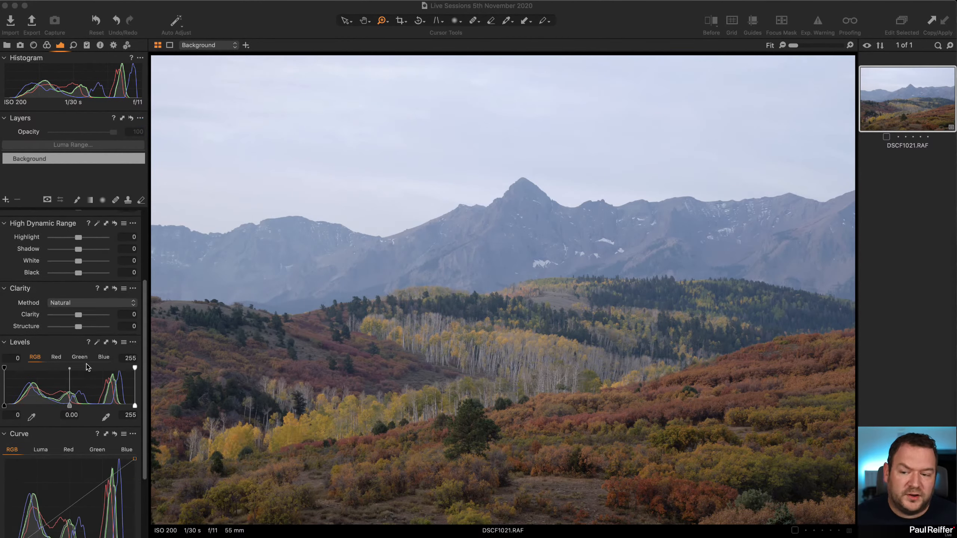
right_click(135, 341)
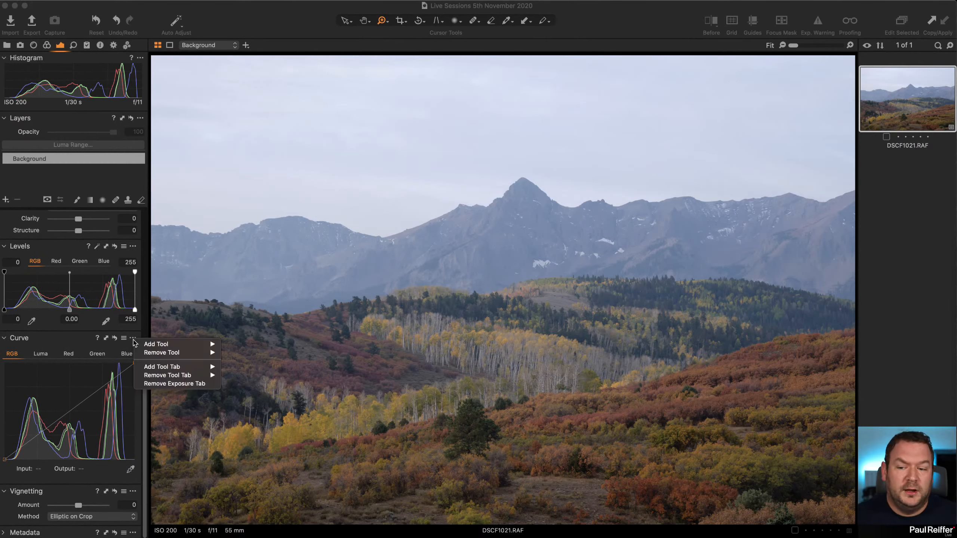
mouse_move(181, 352)
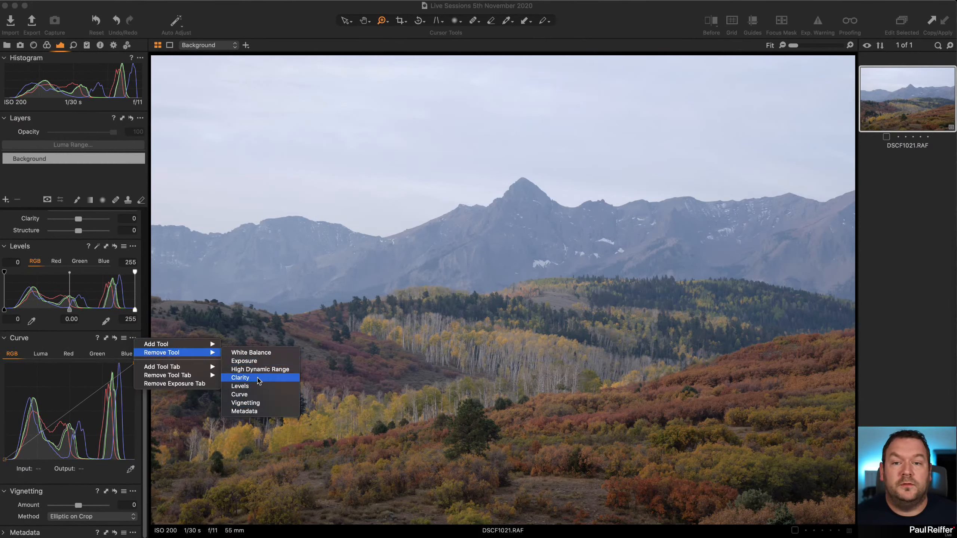
mouse_move(212, 345)
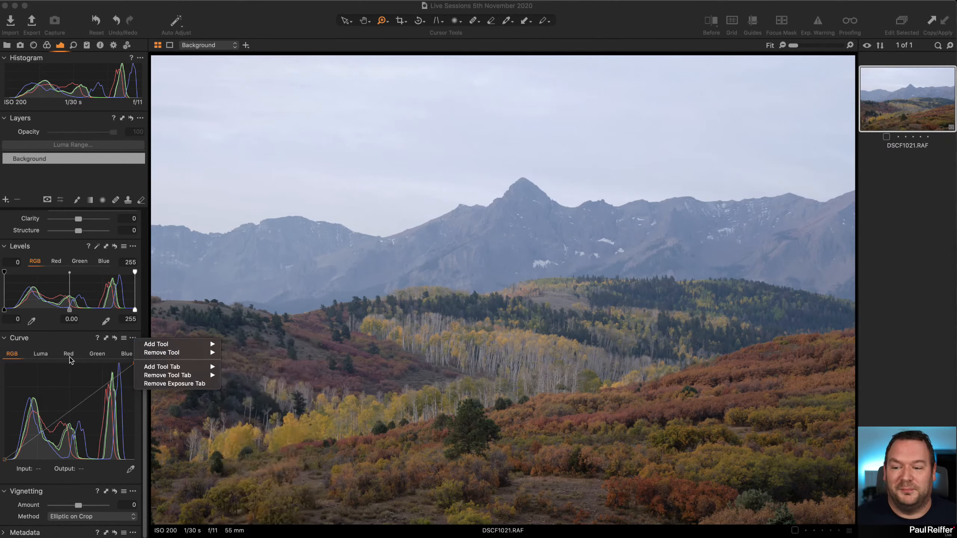
left_click(69, 343)
scroll(70, 343, "up", 5)
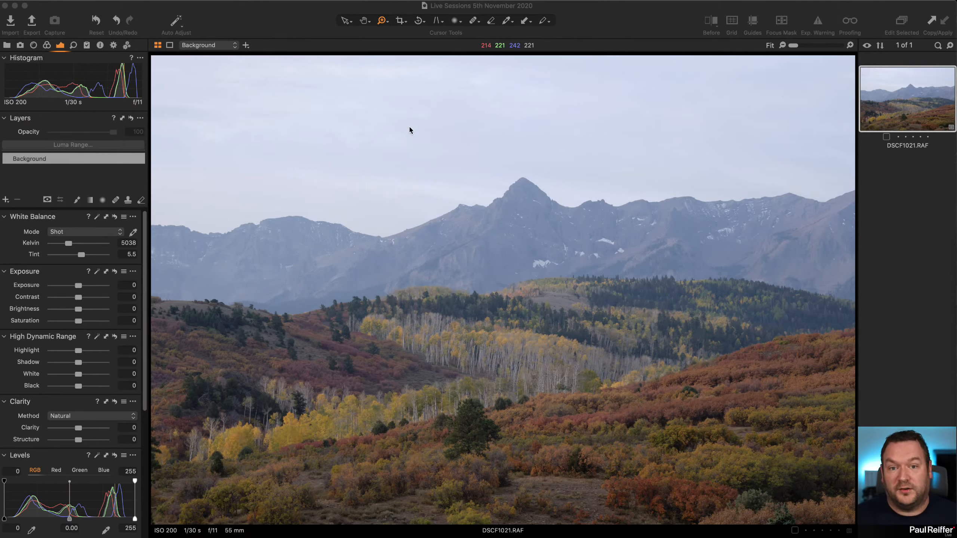
Turn on the exposure warning for the photo.
left_click(638, 24)
left_click(824, 23)
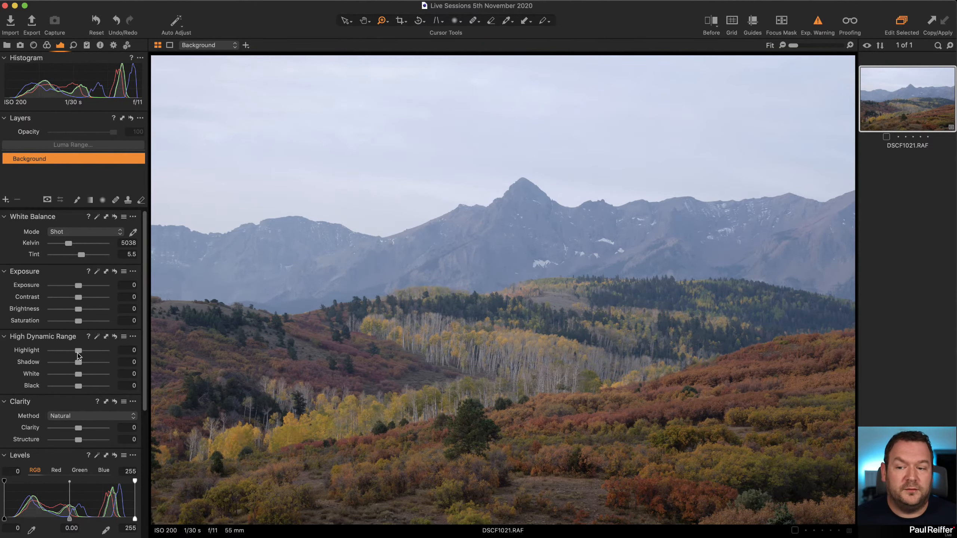
Try Highlight -100, White -98 and Exposure -1.43 on the background, and reset the Exposure and High Dynamic Range adjustments.
left_click_drag(78, 354, 47, 377)
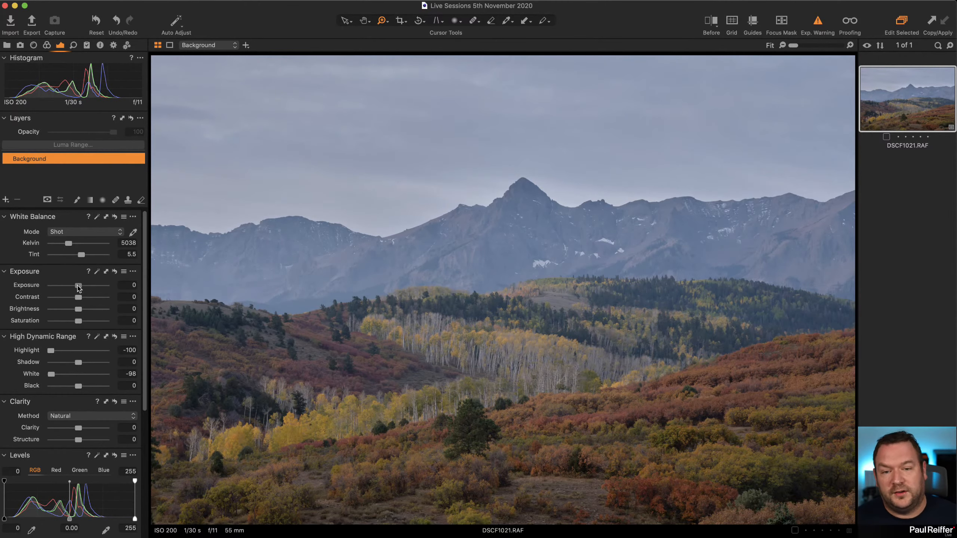
mouse_move(78, 286)
left_mouse_down()
mouse_move(60, 288)
mouse_move(68, 289)
left_mouse_up()
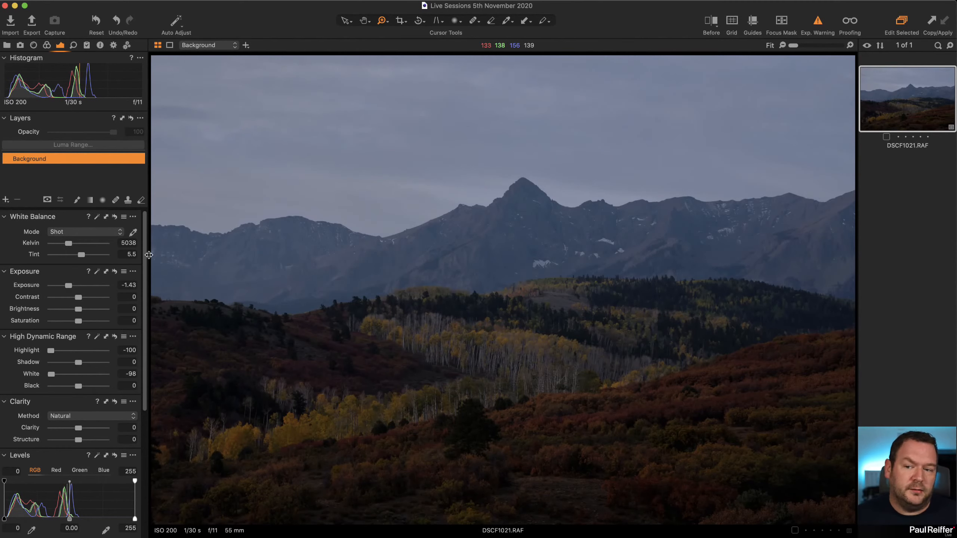
left_click(114, 271)
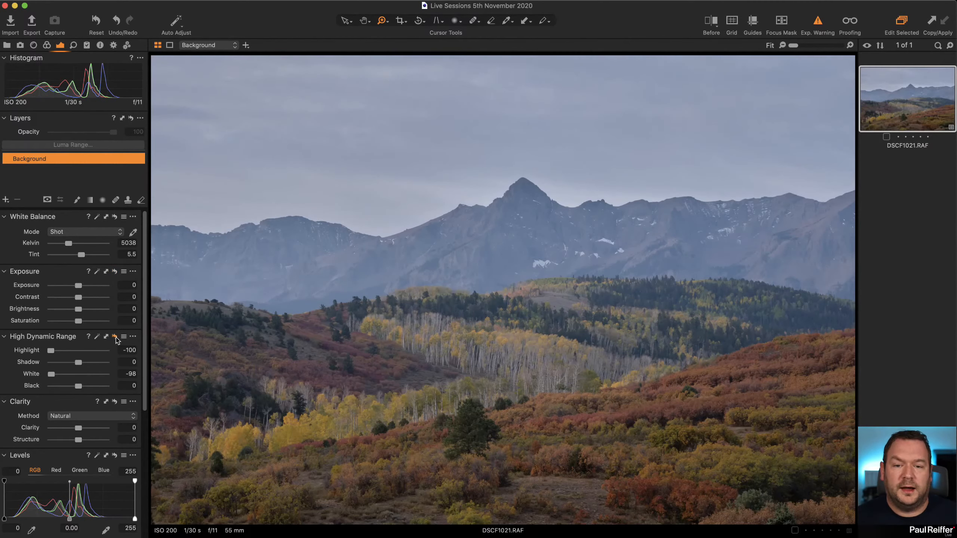
left_click(115, 336)
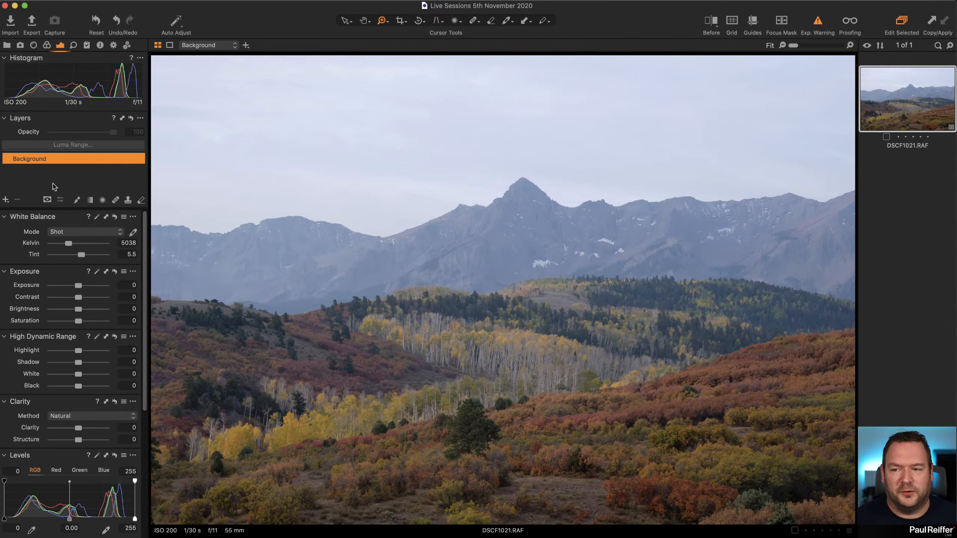
Add a new adjustment layer above the background and name it Forest.
left_click(6, 199)
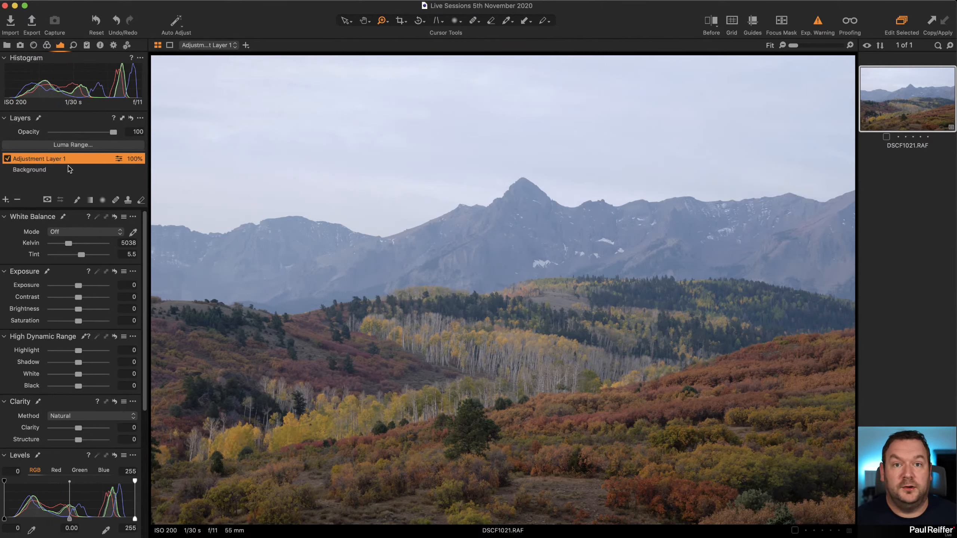
double_click(54, 162)
type("Fore")
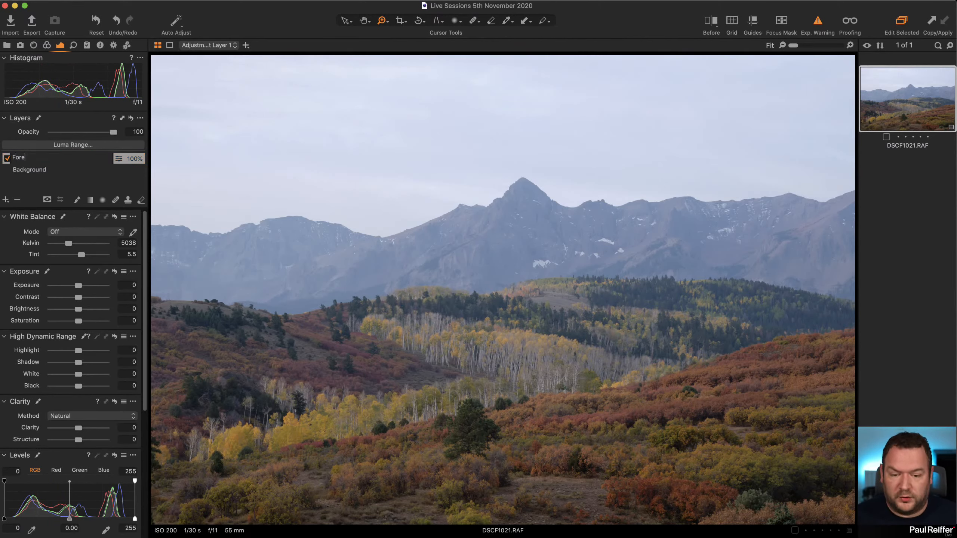
type("st")
key("Return")
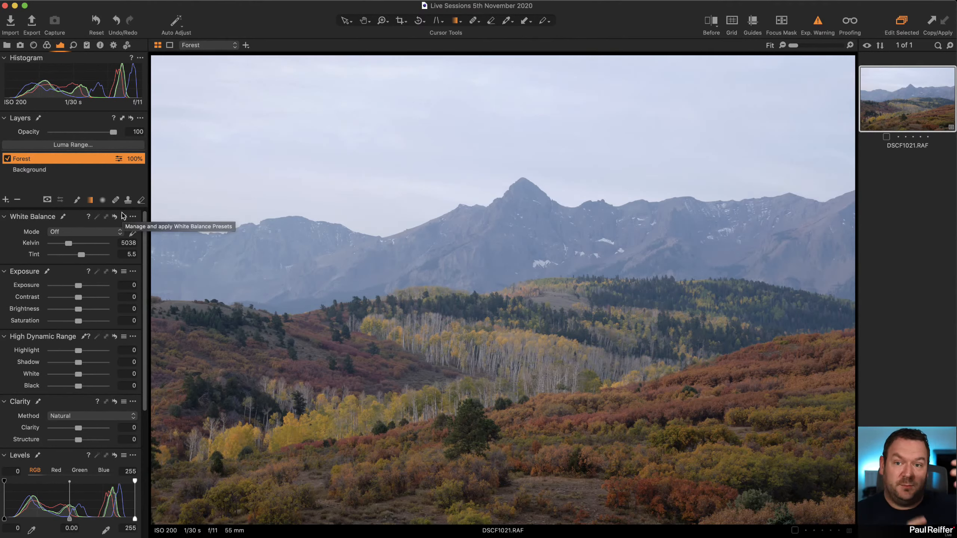
Draw a linear gradient mask on the Forest layer covering the wooded hills below the mountains, and display the mask.
left_click(90, 200)
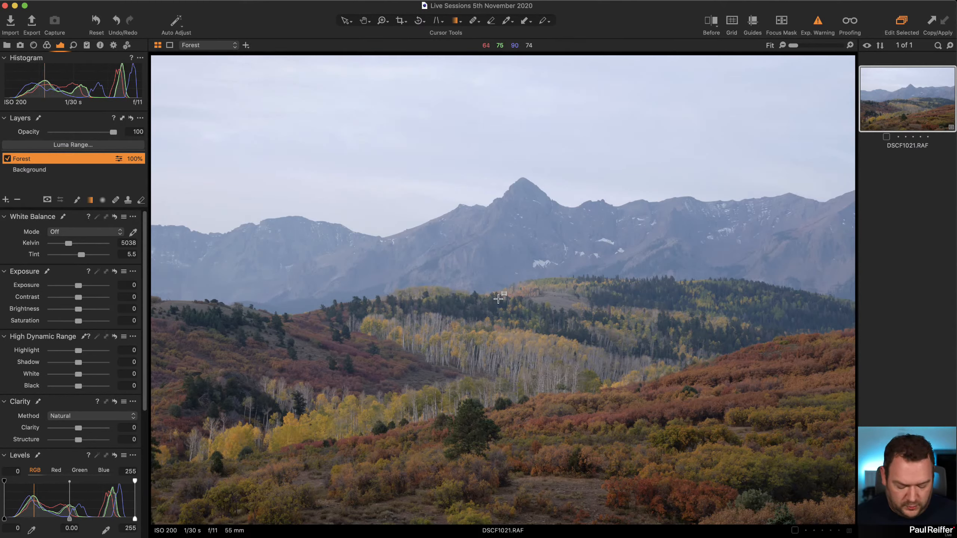
left_click(47, 199)
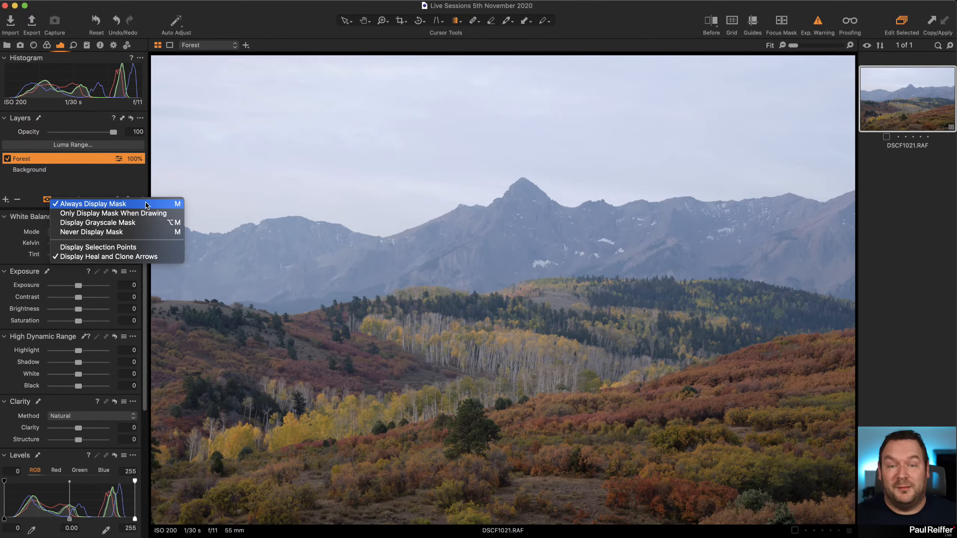
left_click(269, 15)
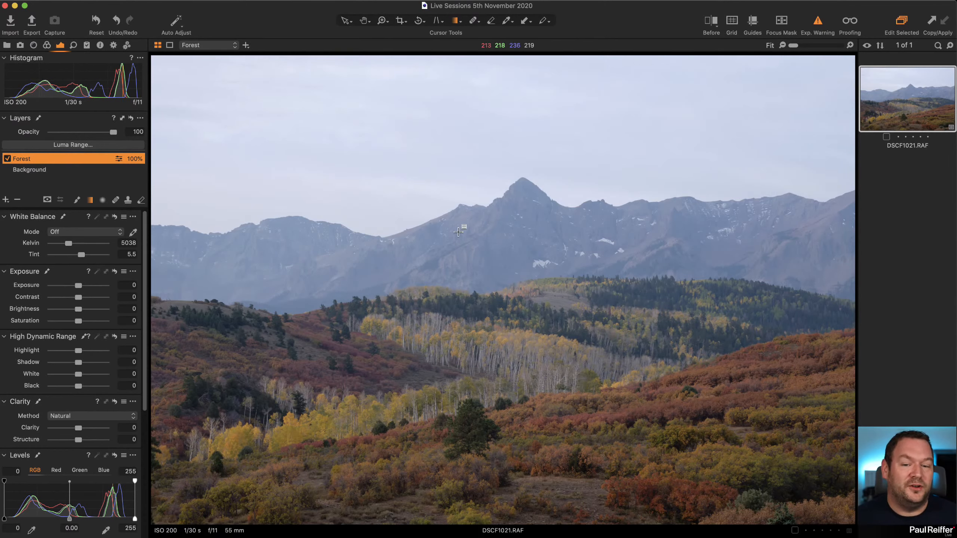
left_click_drag(493, 290, 484, 251)
key("m")
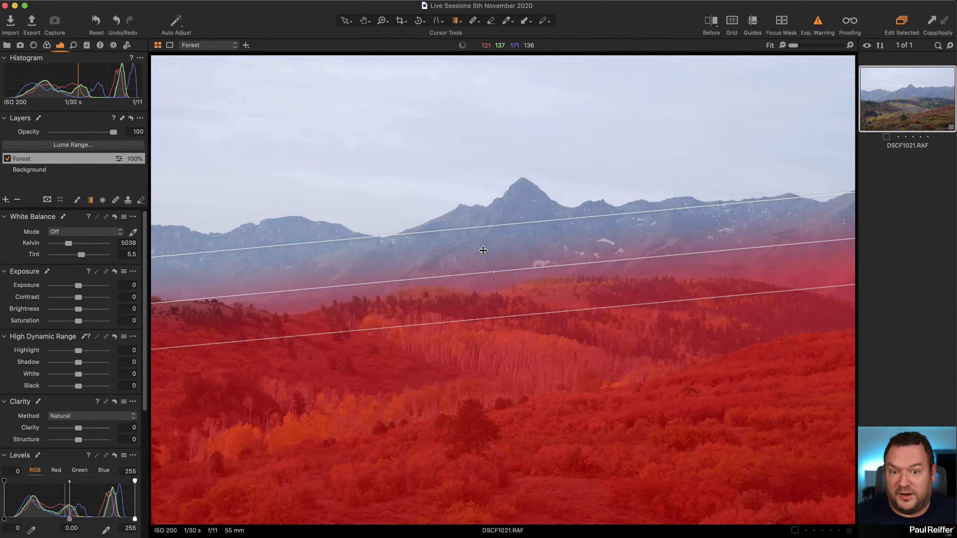
Realign the Forest gradient mask with the base of the mountains, widen its transition up to the peak, and hide the mask overlay.
left_click_drag(548, 249, 540, 263)
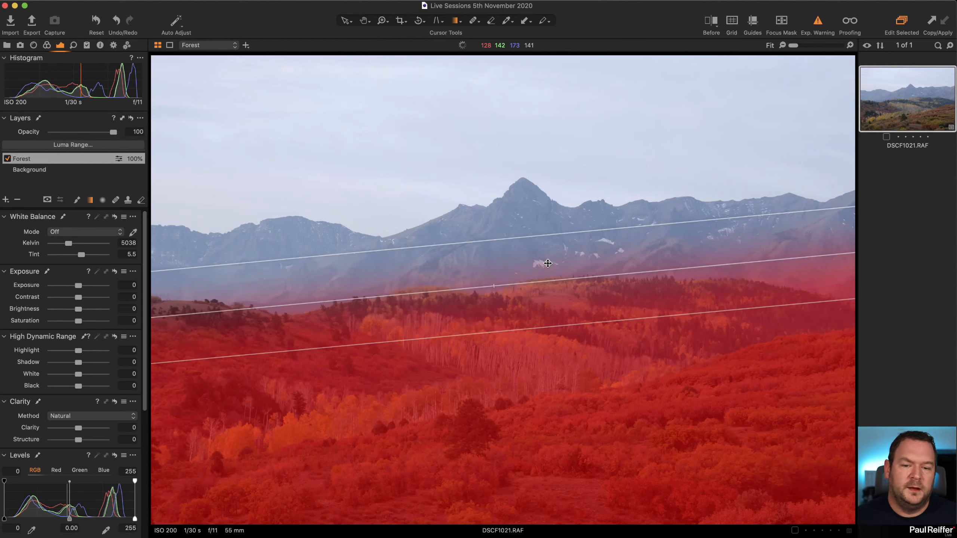
left_click_drag(672, 267, 667, 278)
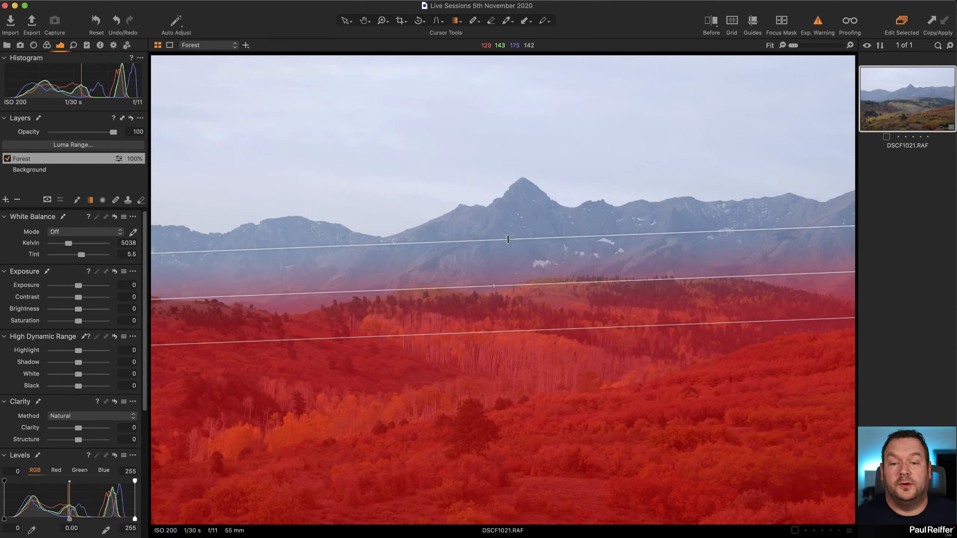
left_click_drag(508, 238, 507, 146)
left_click_drag(521, 211, 527, 257)
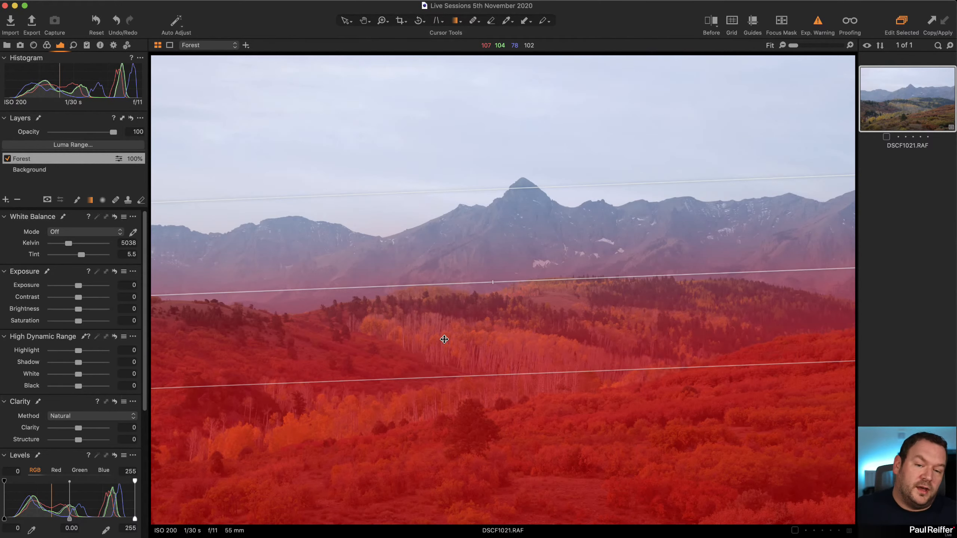
key("m")
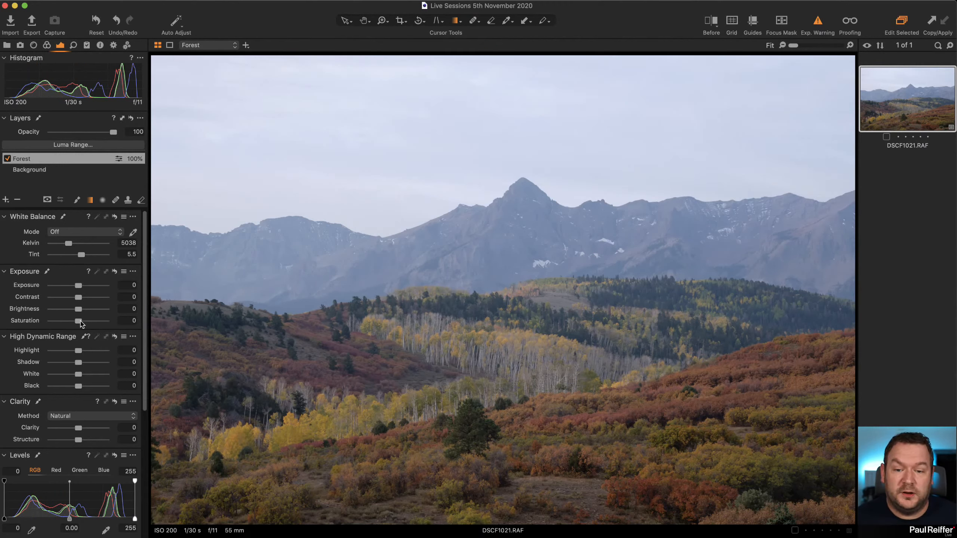
Set the Forest layer's Saturation to 10, checking the yellow trees at 244% and returning to the full image.
left_click_drag(81, 322, 104, 325)
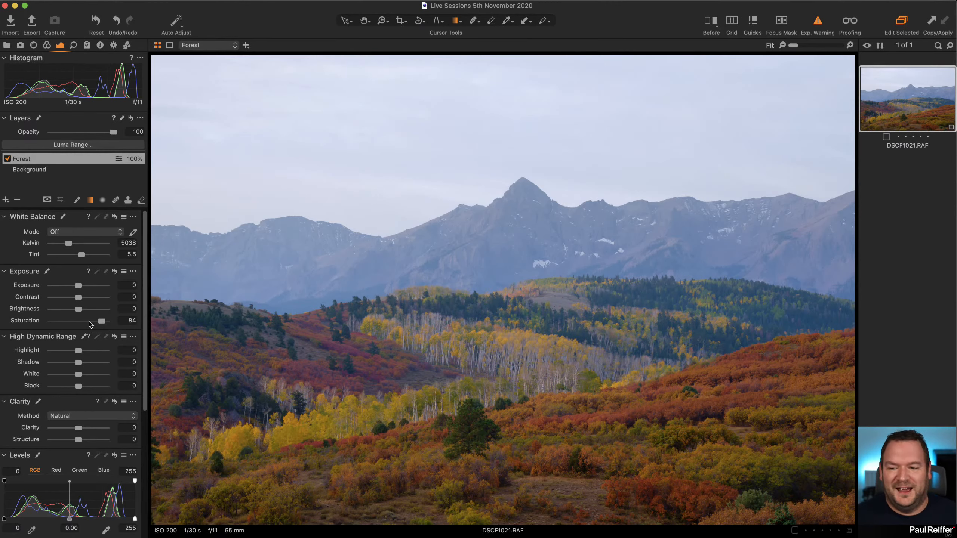
left_click_drag(91, 324, 82, 324)
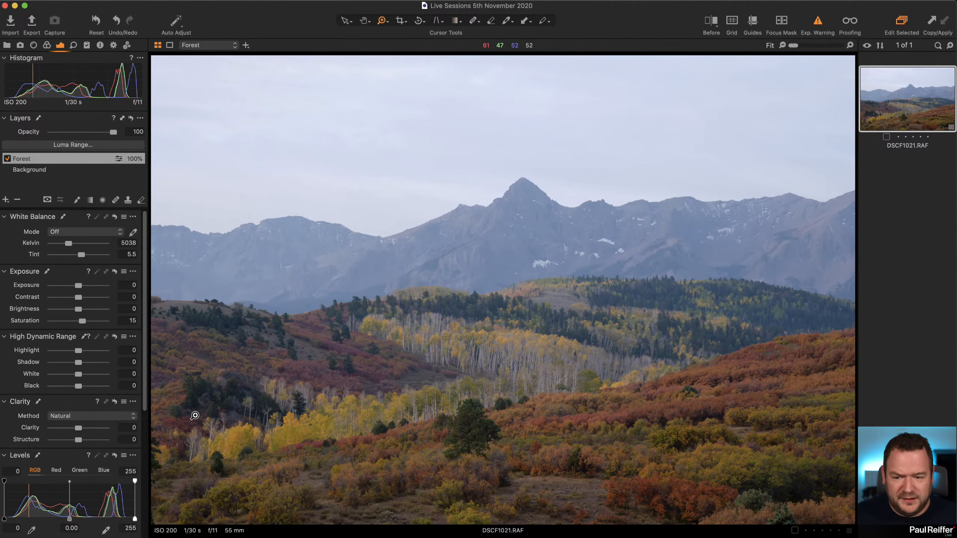
left_click(206, 420)
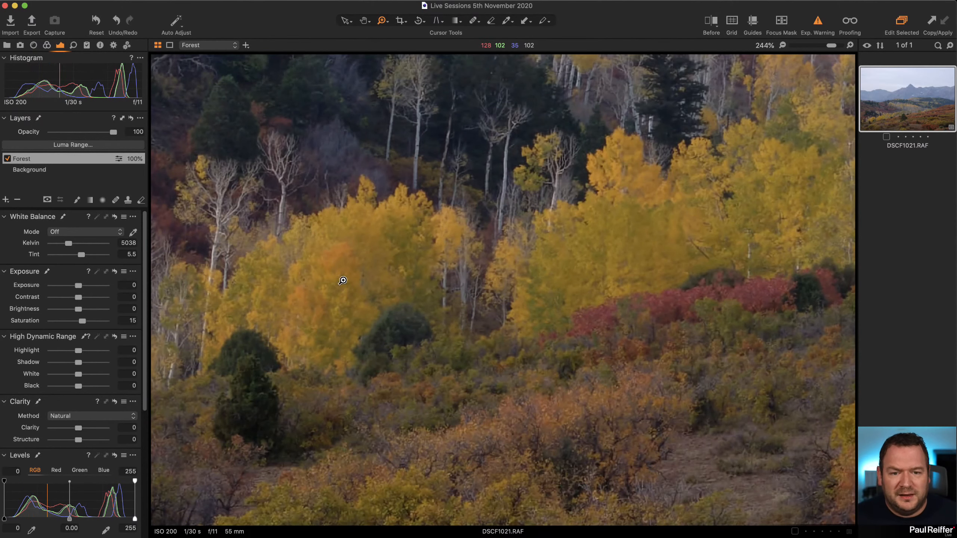
left_click_drag(84, 322, 83, 322)
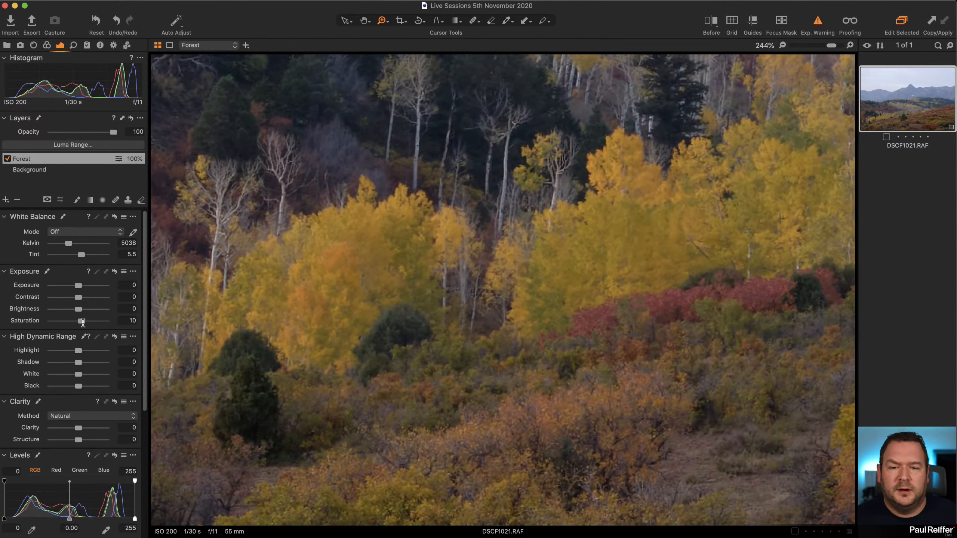
double_click(500, 249)
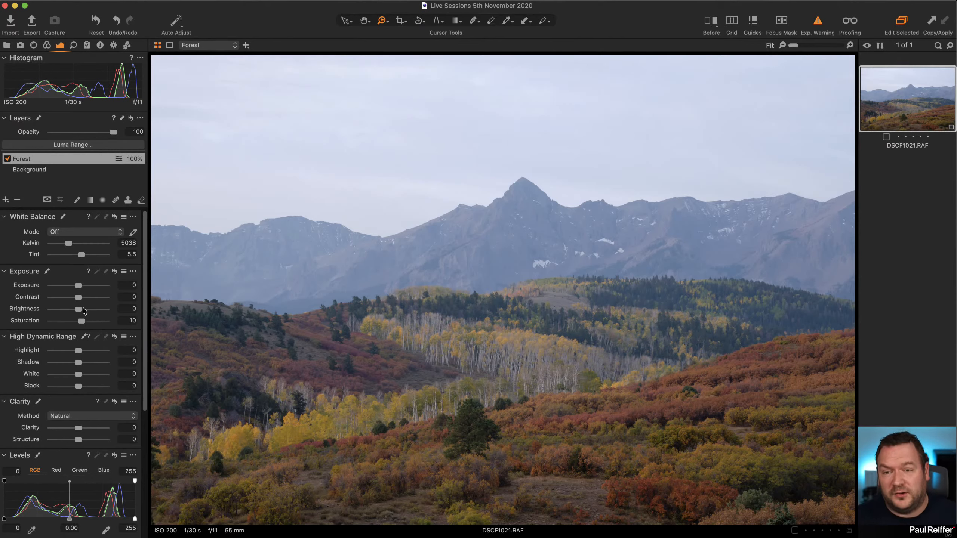
In the Forest layer's advanced Color Editor, pick the reddish shrubs on the hillside and widen the selected hue range toward red.
left_click(46, 46)
scroll(20, 299, "down", 3)
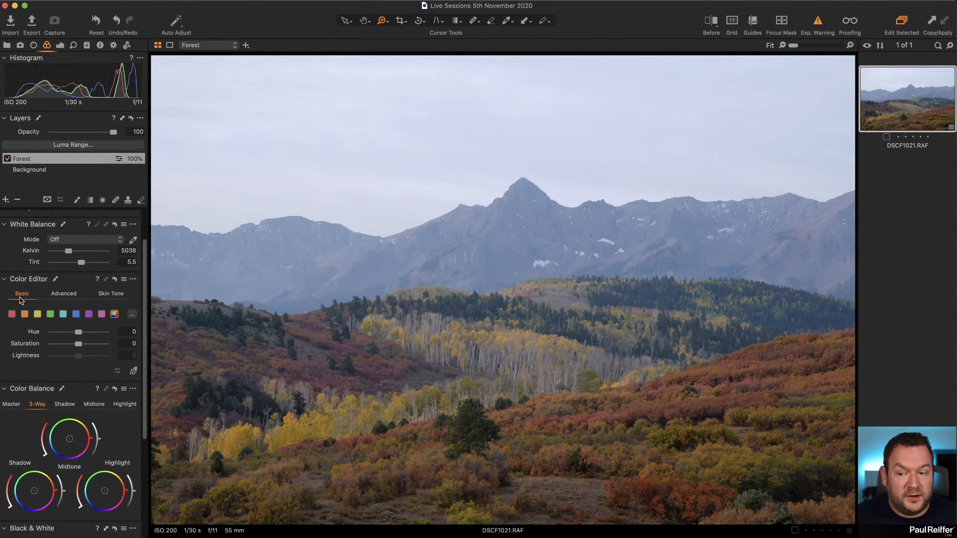
left_click(68, 296)
left_click(134, 414)
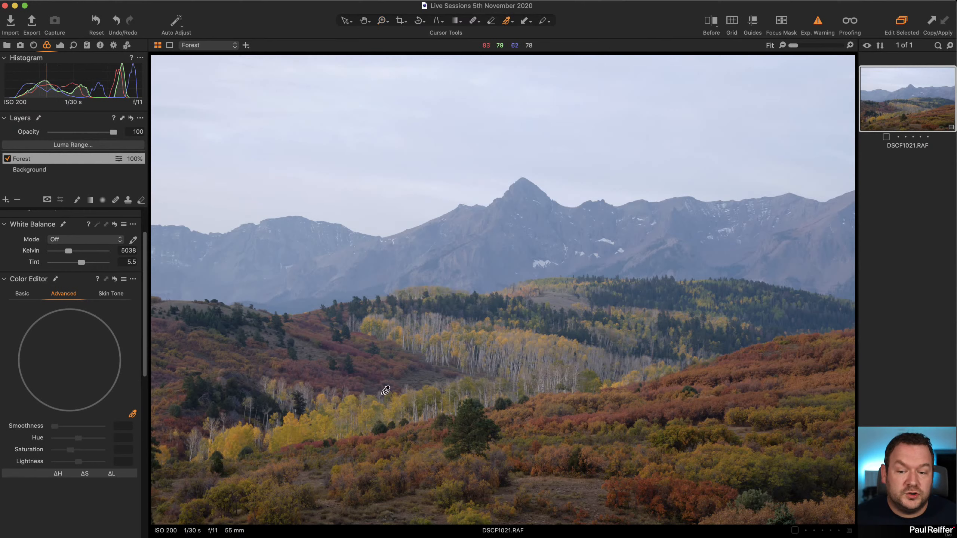
left_click(319, 371)
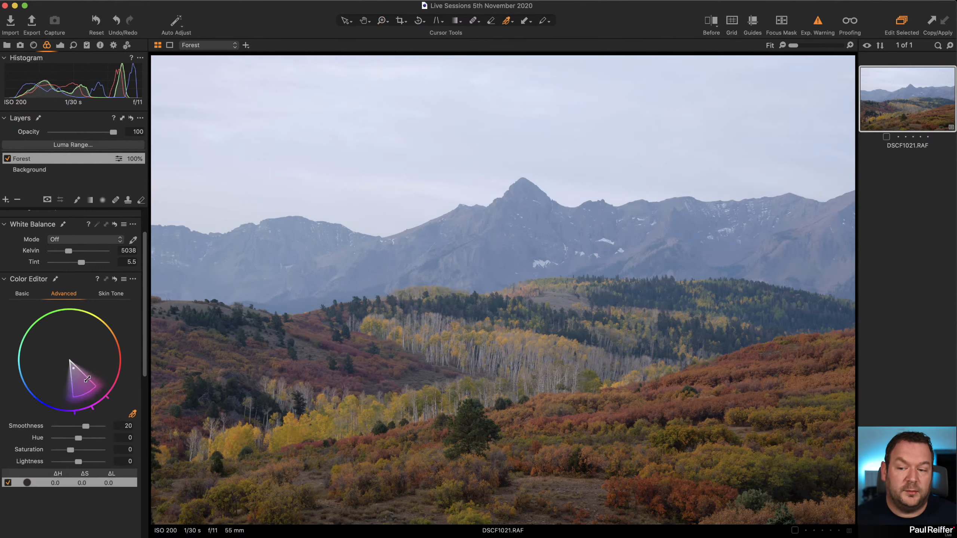
left_click_drag(87, 379, 114, 372)
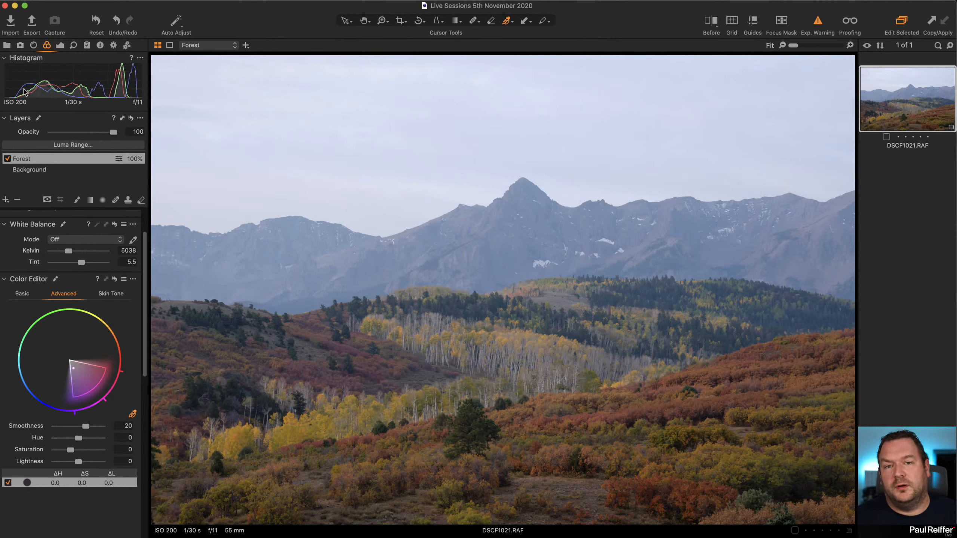
Compare the Punch and Natural clarity methods on the Forest layer, and keep Natural with Clarity at 20.
left_click(61, 46)
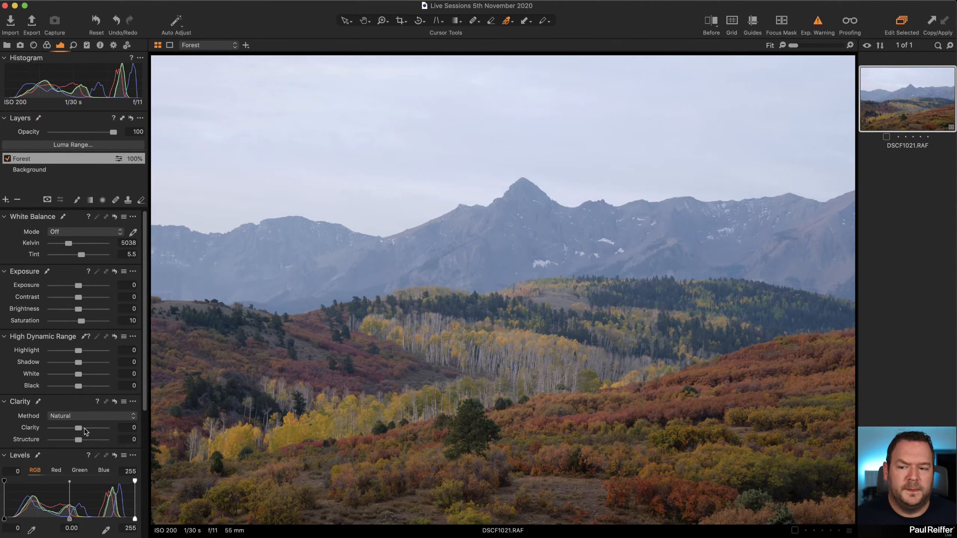
left_click_drag(84, 430, 86, 428)
left_click(76, 416)
left_click(76, 425)
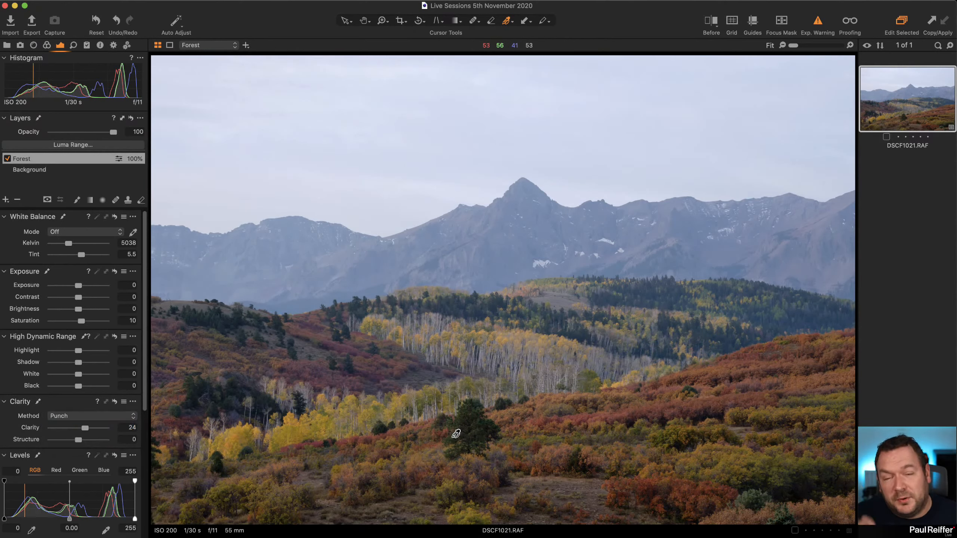
left_click(82, 415)
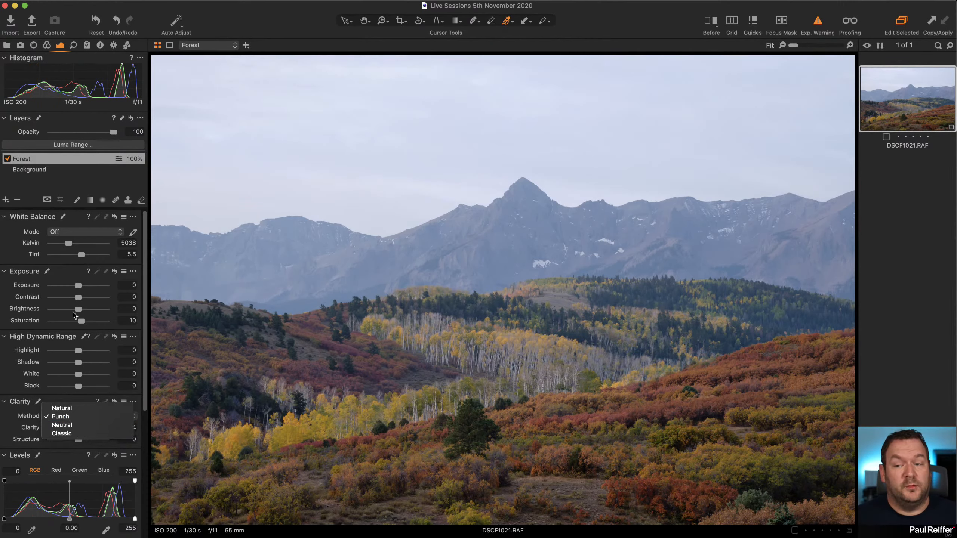
left_click(67, 408)
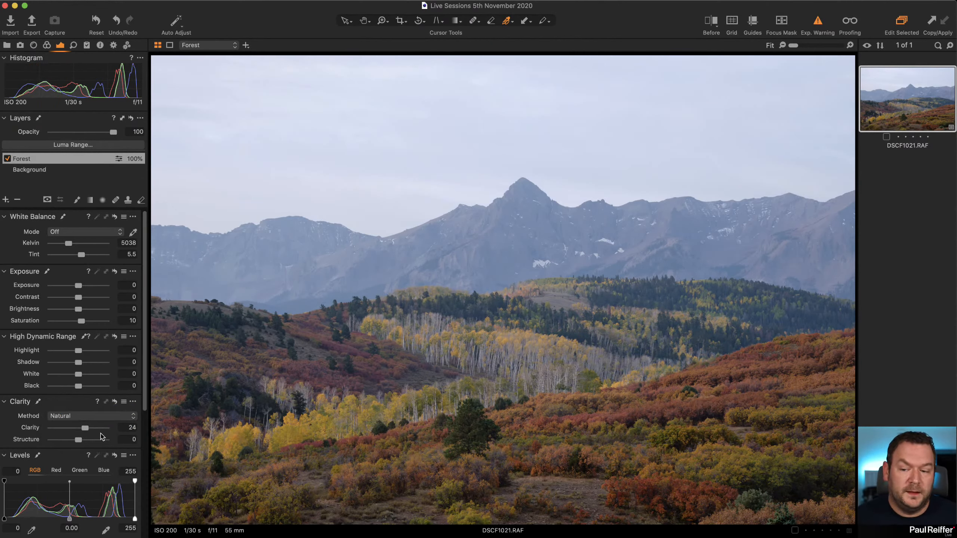
left_click_drag(85, 429, 84, 431)
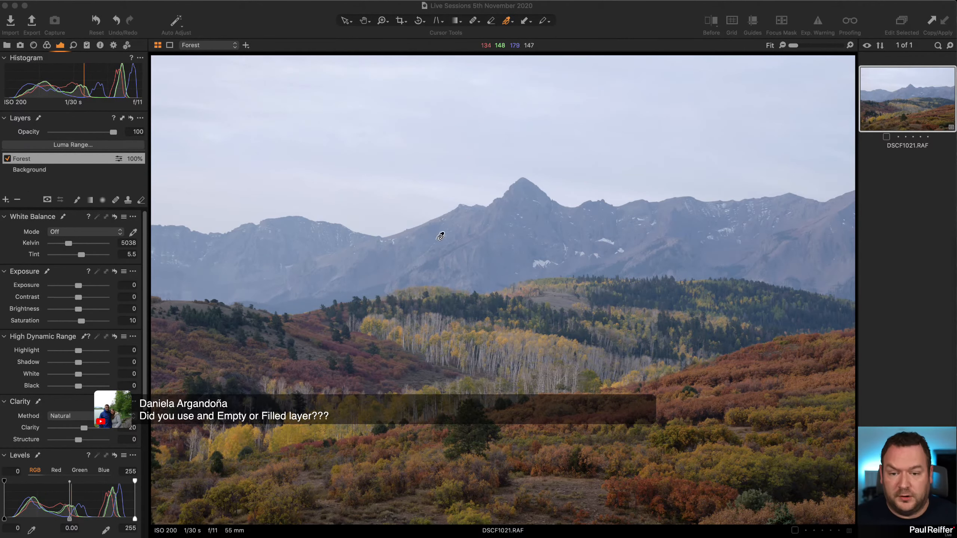
Display the Forest layer's mask, review the available types of new layer without adding one, and hide the mask.
left_click(65, 159)
key("m")
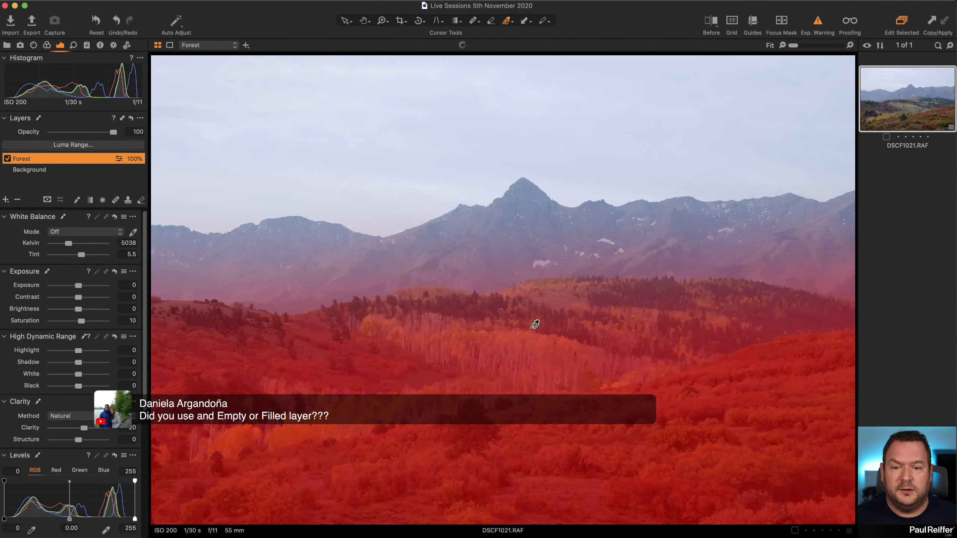
left_click(6, 199)
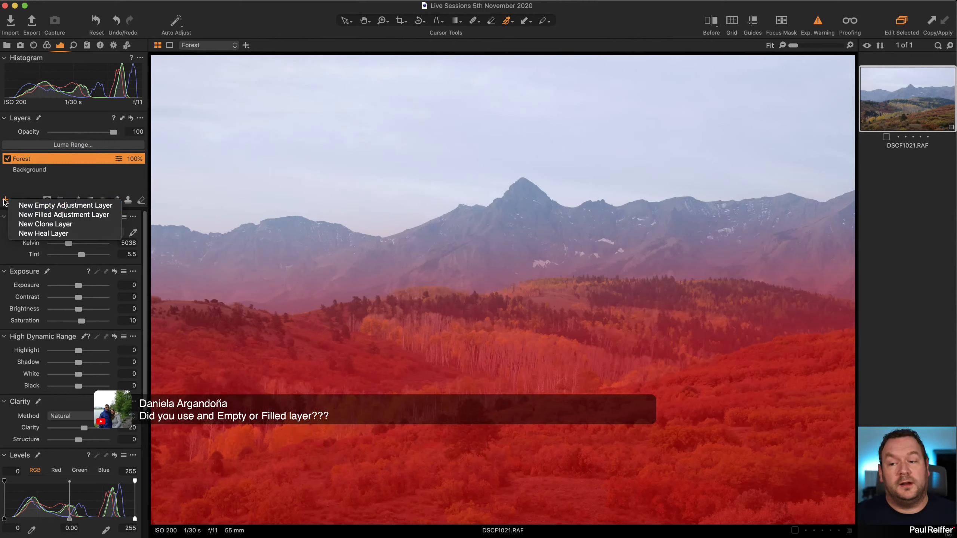
left_click(7, 182)
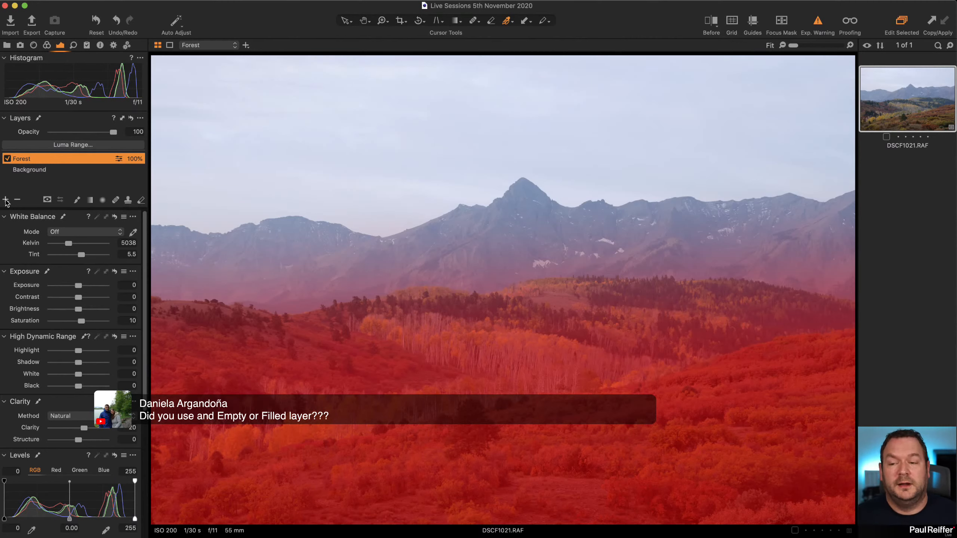
left_click(5, 200)
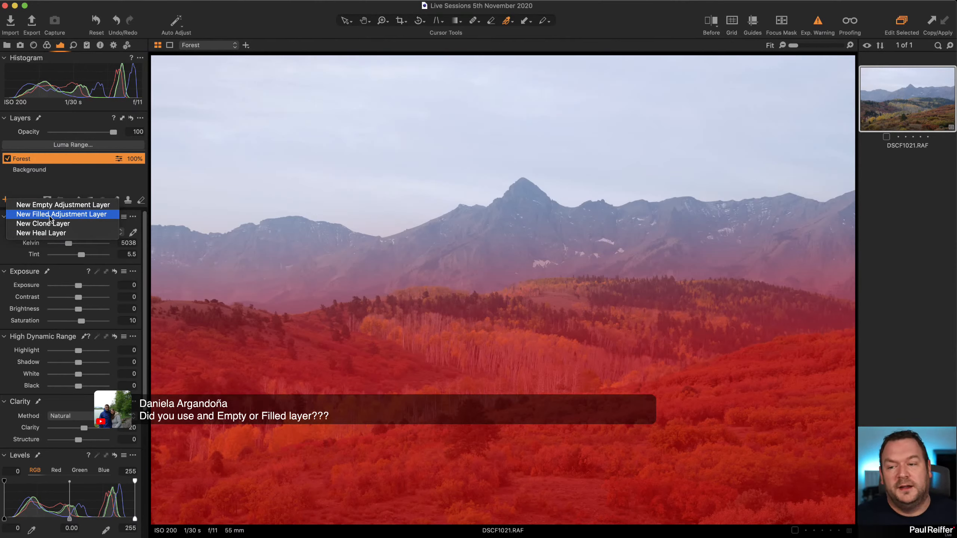
left_click(7, 190)
left_click(8, 201)
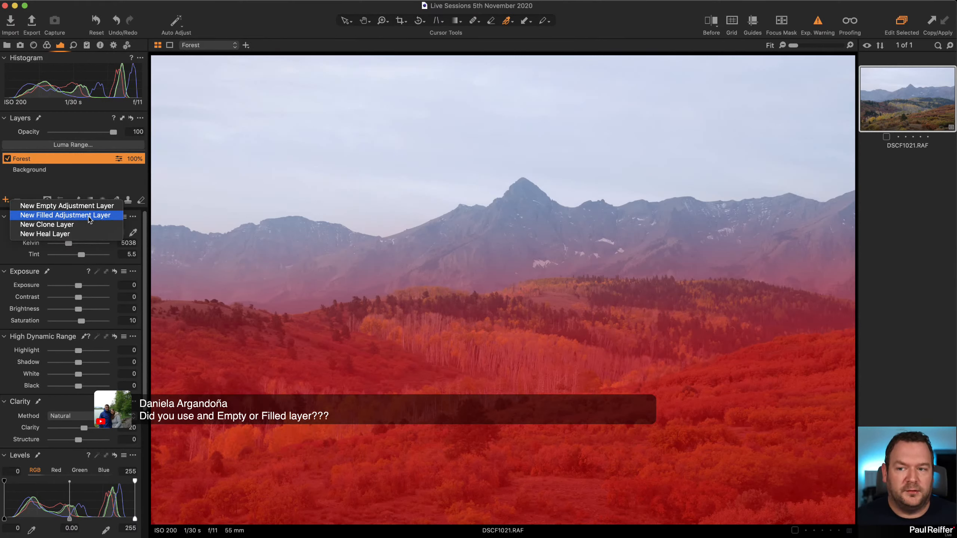
left_click(34, 185)
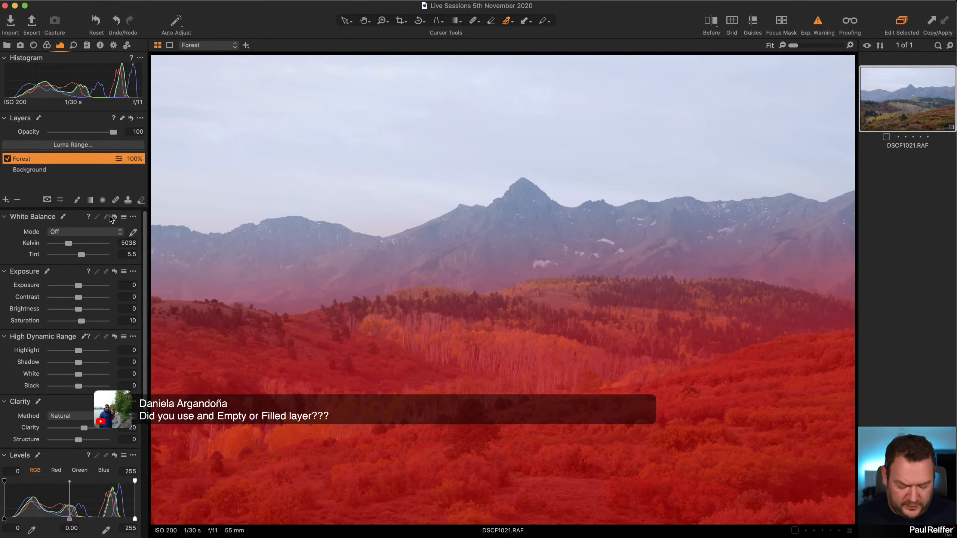
key("m")
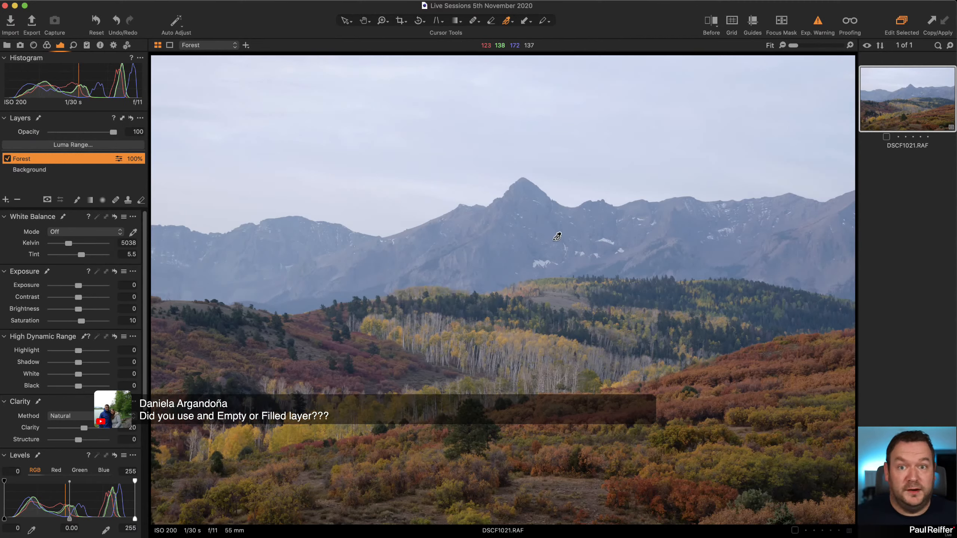
Add a new adjustment layer above Forest and name it Mountain.
left_click(6, 200)
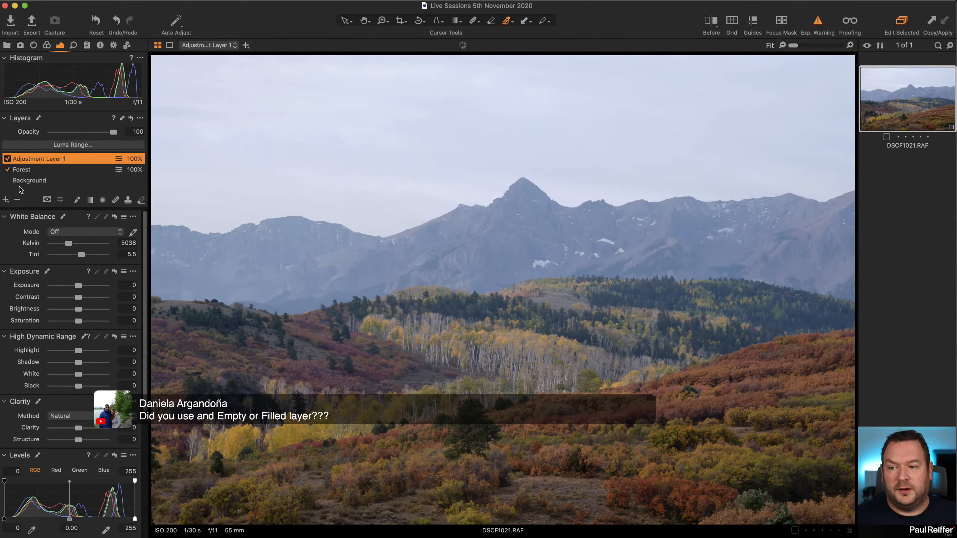
double_click(30, 158)
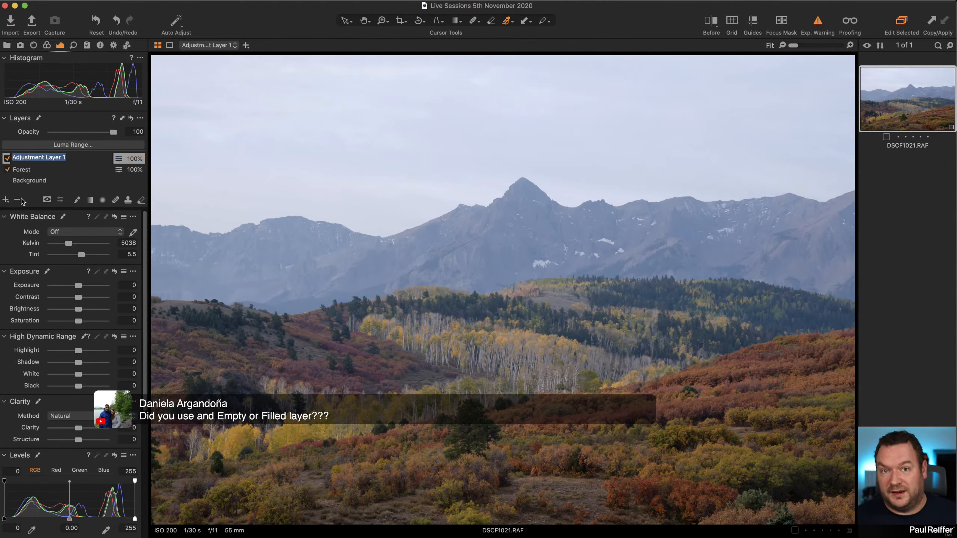
type("Mountain")
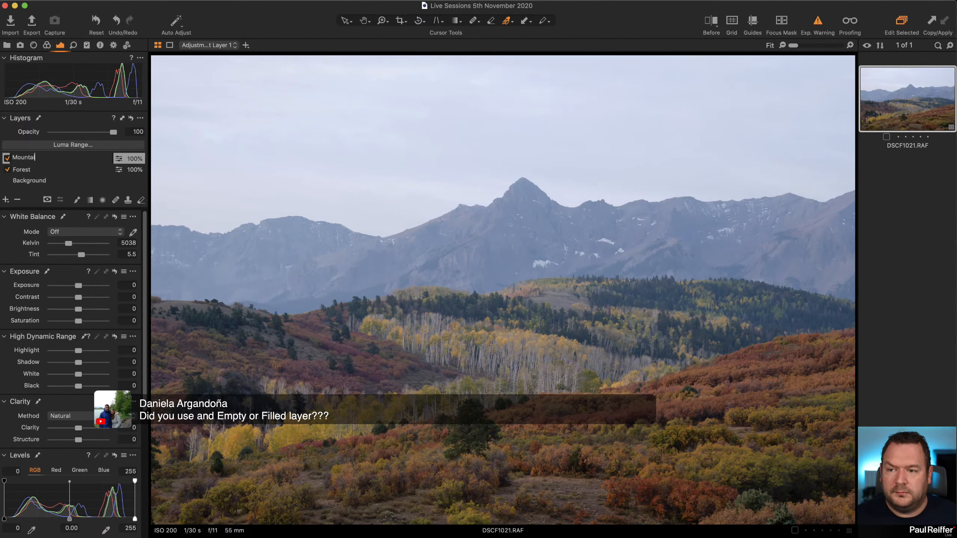
key("Return")
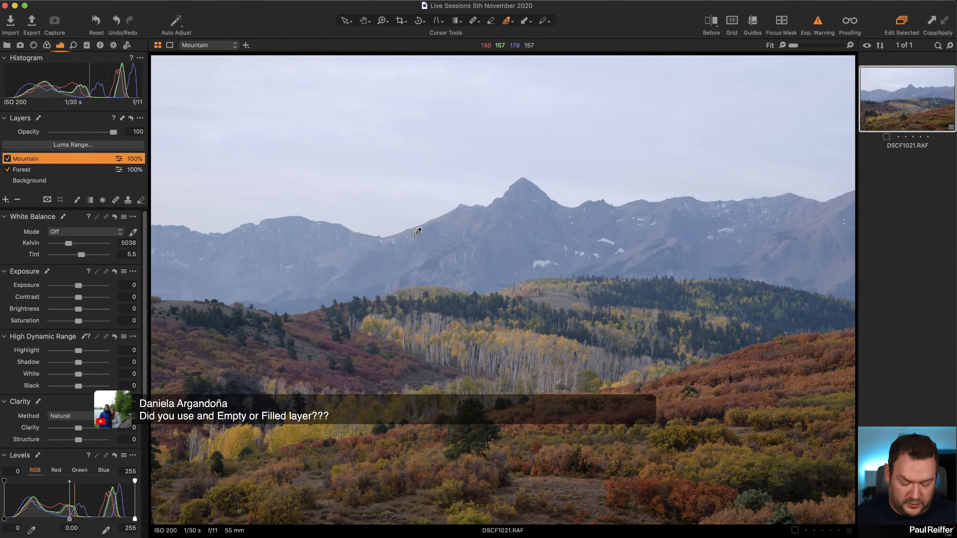
Brush a soft mask on the Mountain layer across the whole mountain range and its lower slopes, and hide the mask overlay.
key("b")
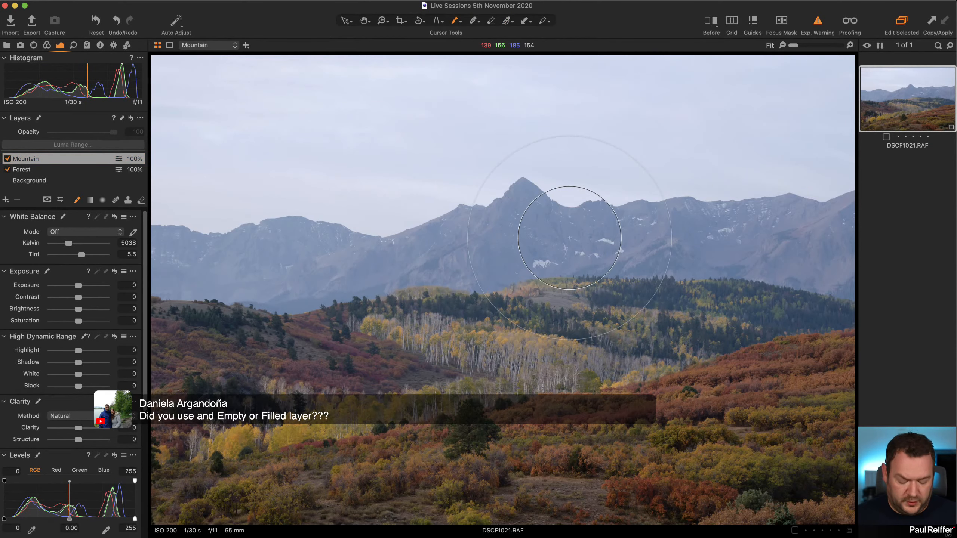
mouse_move(569, 238)
left_mouse_down()
mouse_move(156, 268)
mouse_move(431, 270)
mouse_move(562, 243)
left_mouse_up()
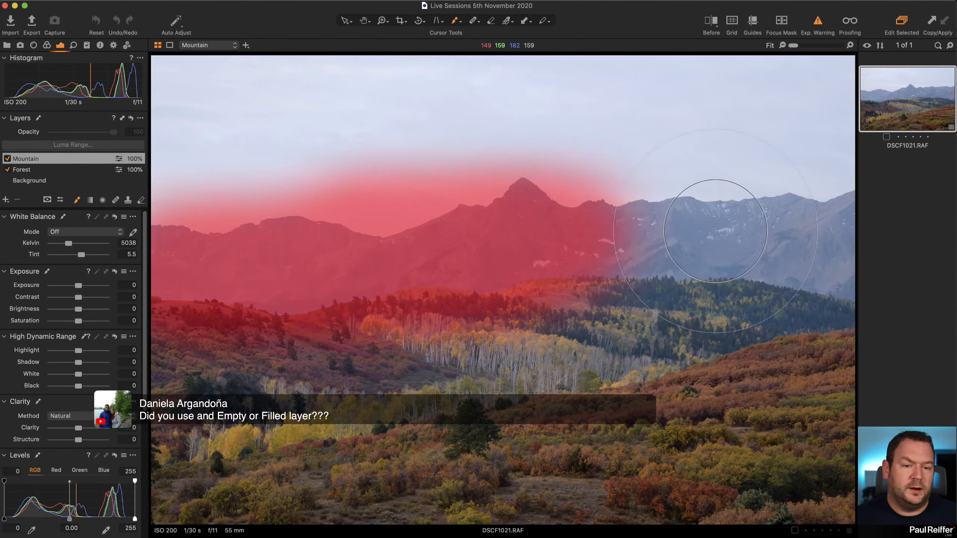
mouse_move(716, 230)
left_mouse_down()
mouse_move(822, 235)
mouse_move(497, 220)
mouse_move(162, 243)
mouse_move(810, 242)
left_mouse_up()
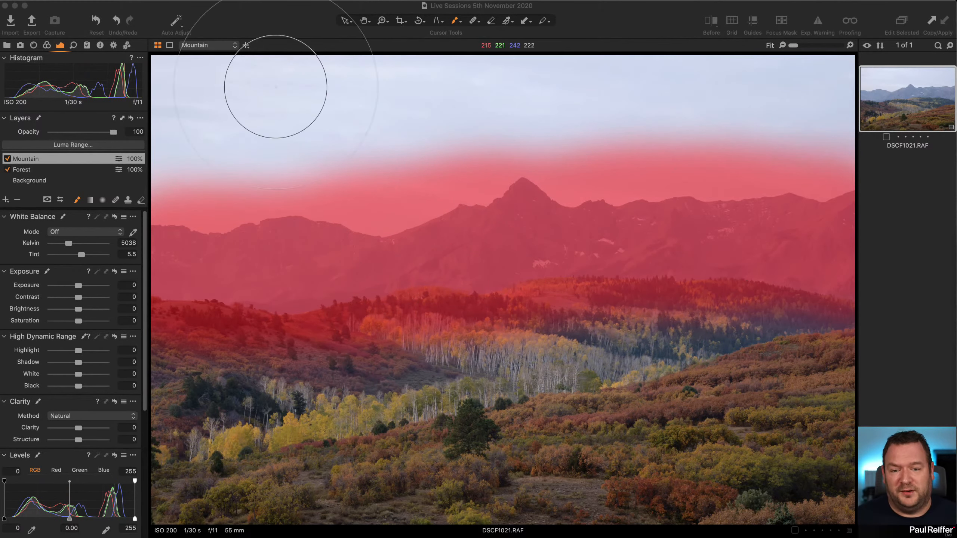
left_click(289, 24)
key("m")
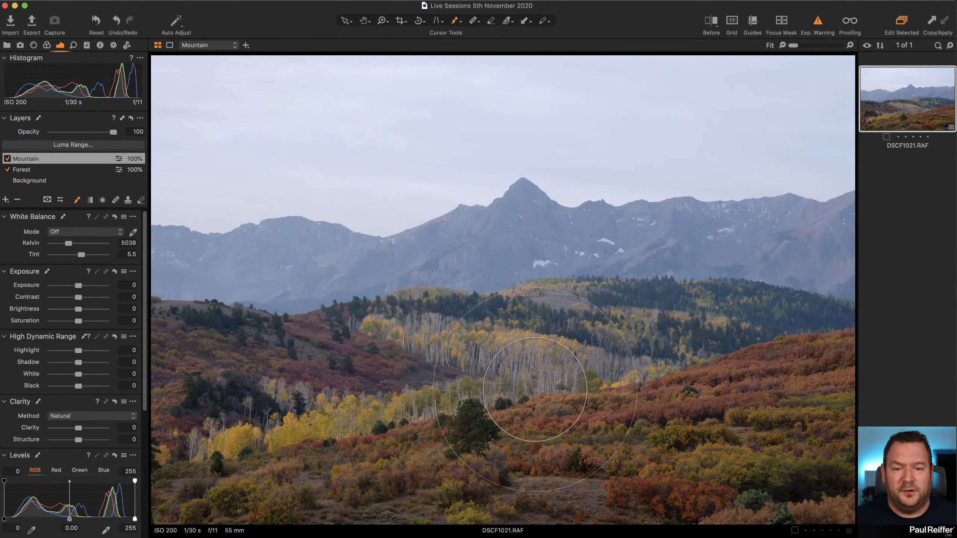
Test the Mountain layer's brushed mask with Clarity 94 and Exposure -1.68, and reset both adjustments.
left_click(104, 429)
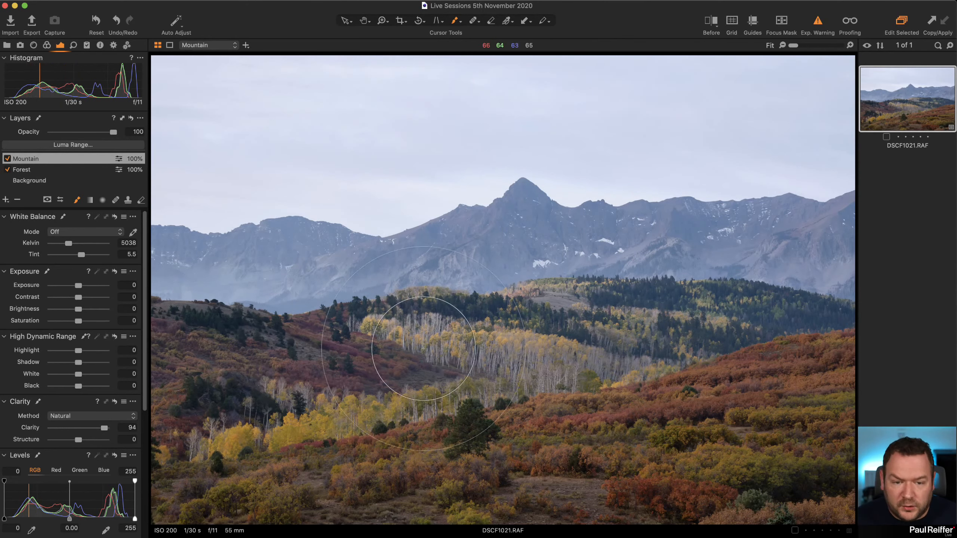
key("m")
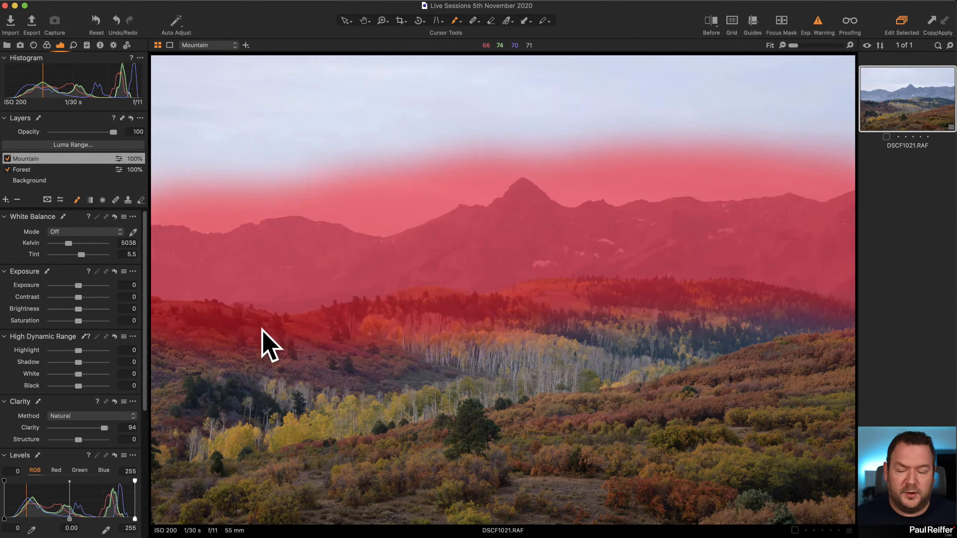
key("m")
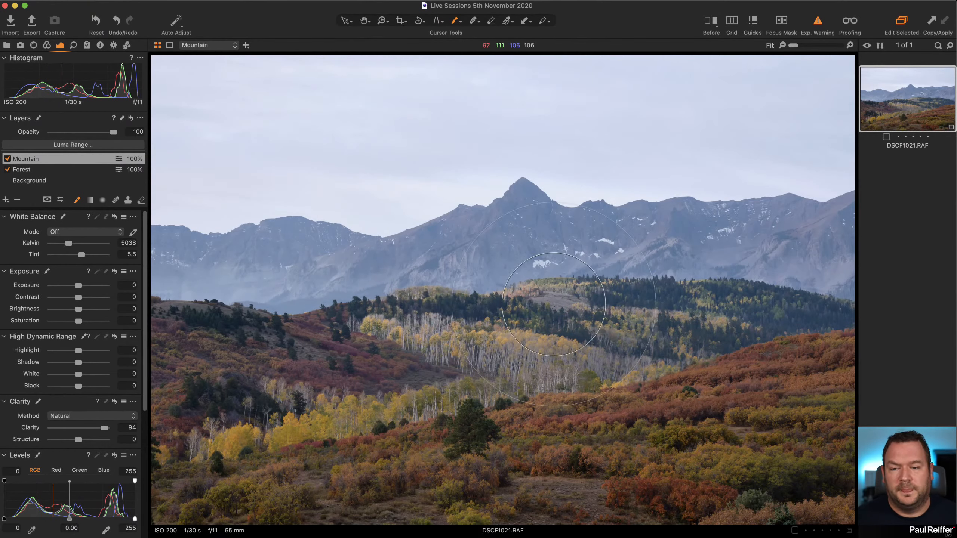
key("m")
left_click_drag(78, 286, 67, 286)
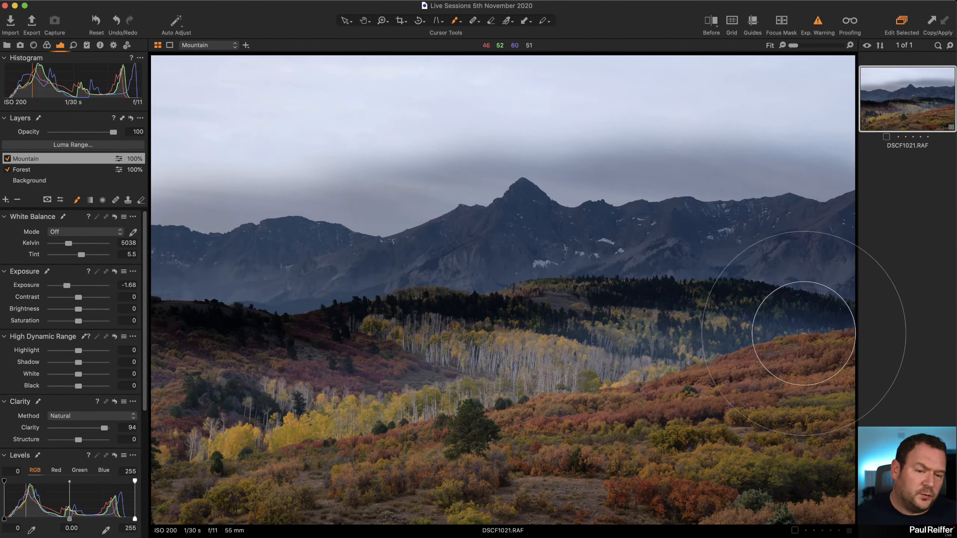
key("m")
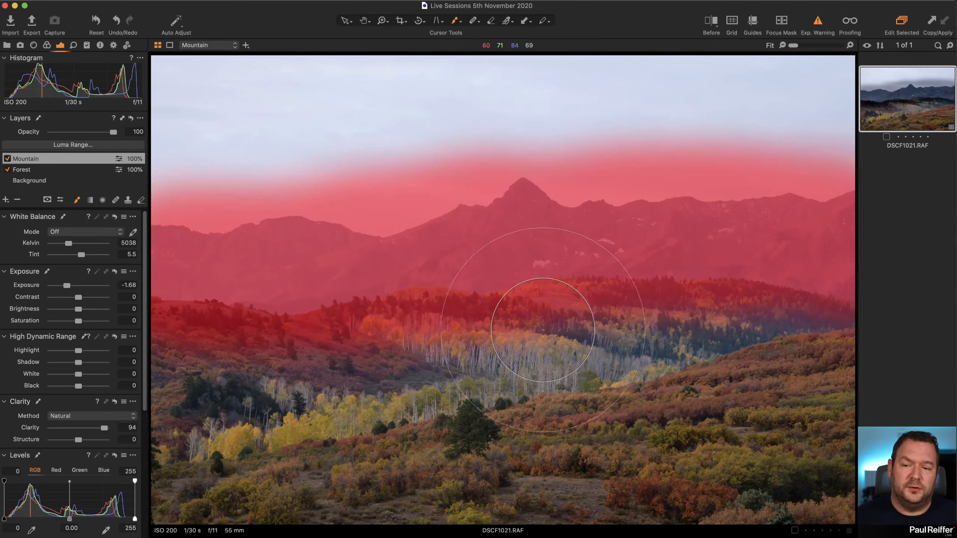
left_click(115, 272)
left_click(114, 401)
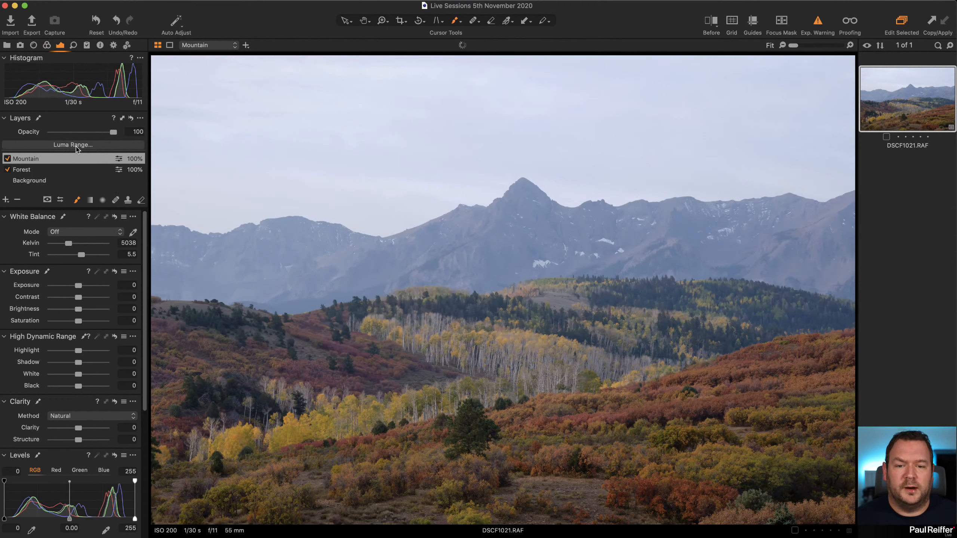
Restrict the Mountain layer's mask with a luma range of 61 to 190, with matching falloff values, and apply it.
left_click(77, 147)
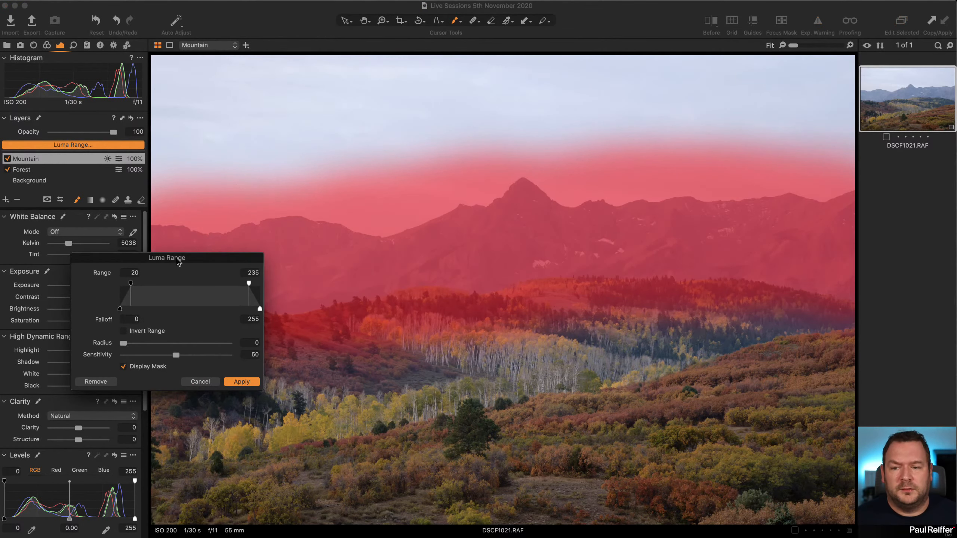
left_click_drag(190, 261, 720, 66)
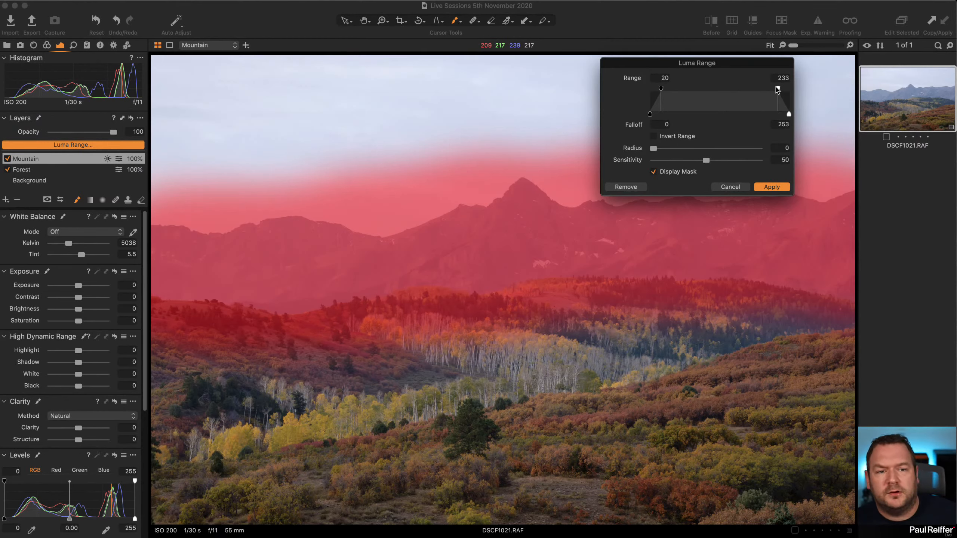
left_click_drag(777, 89, 779, 89)
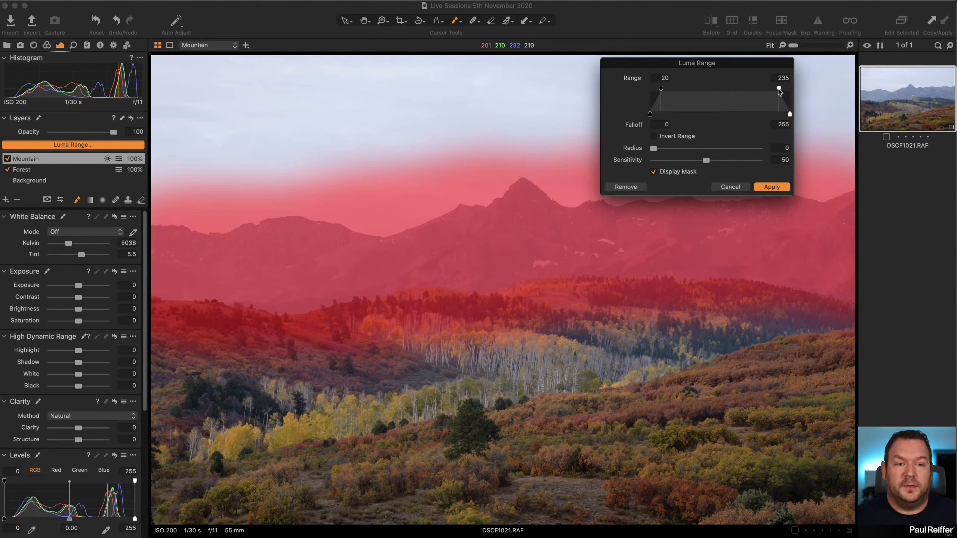
mouse_move(779, 90)
left_mouse_down()
mouse_move(736, 91)
mouse_move(790, 91)
left_mouse_up()
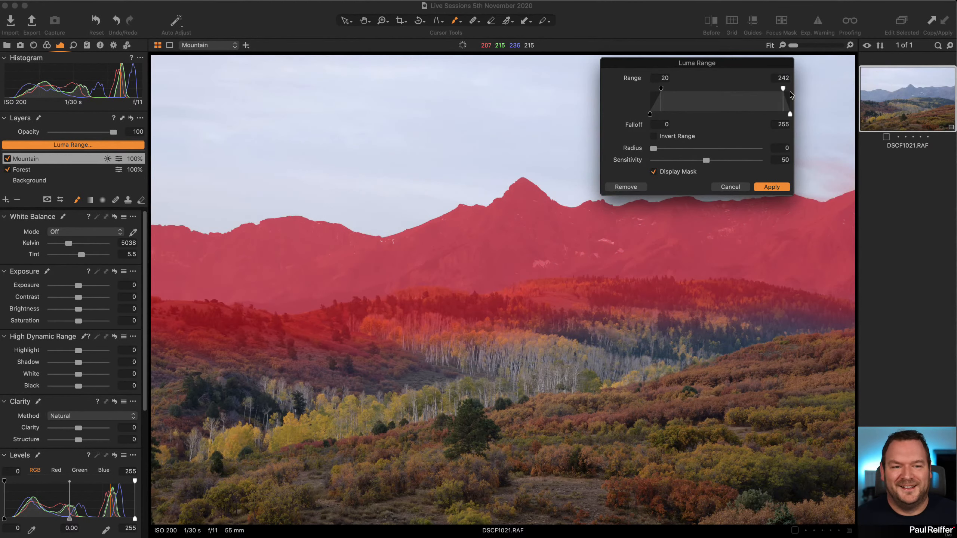
mouse_move(661, 90)
left_mouse_down()
mouse_move(608, 94)
mouse_move(665, 107)
left_mouse_up()
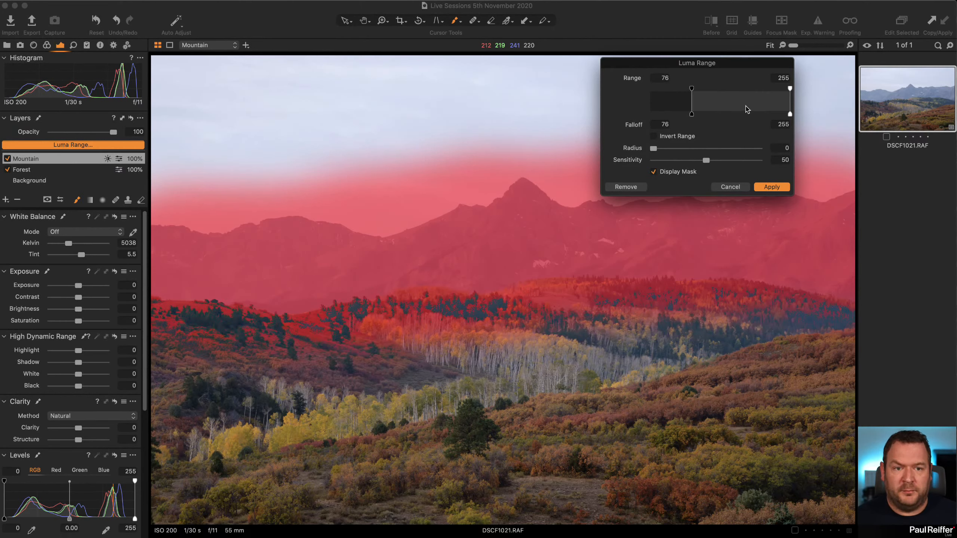
left_click_drag(790, 102, 749, 106)
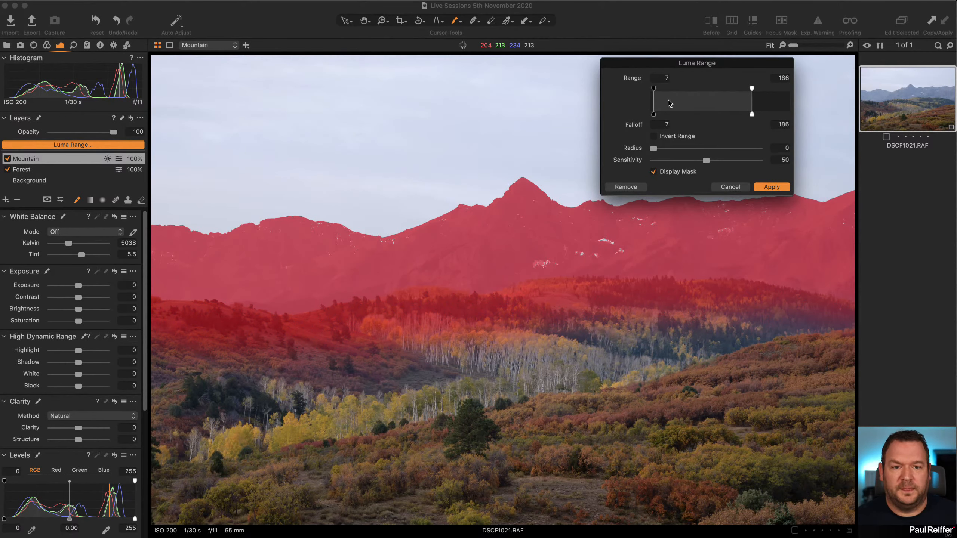
left_click_drag(655, 101, 671, 101)
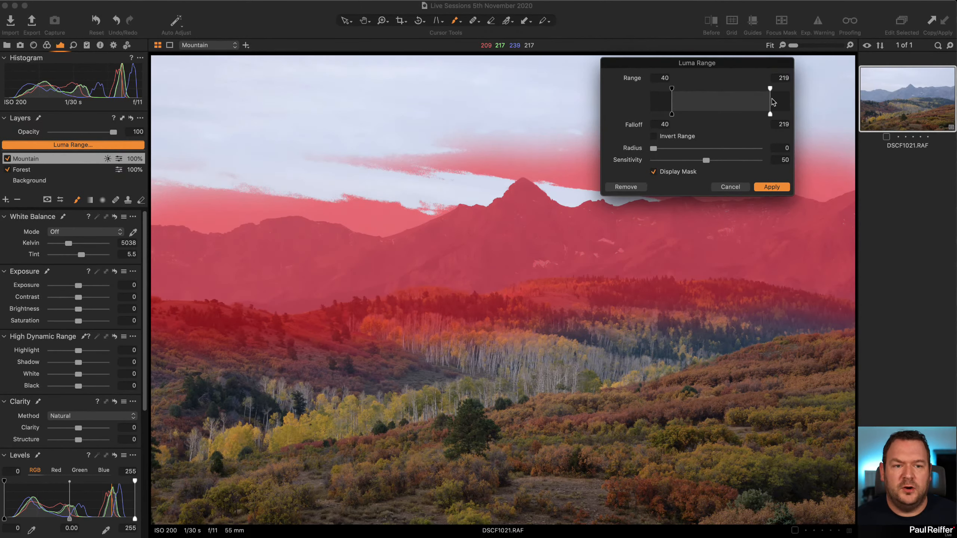
left_click_drag(772, 100, 727, 106)
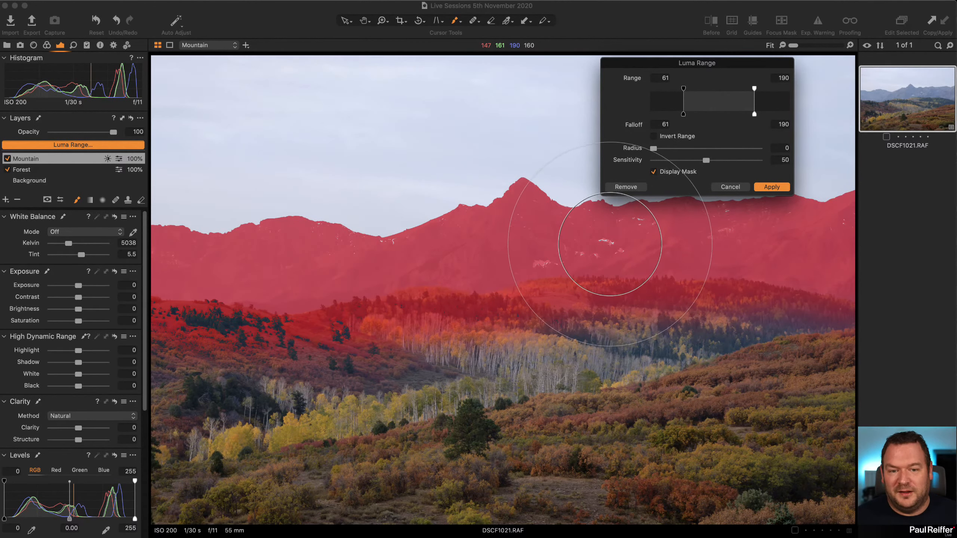
left_click(770, 187)
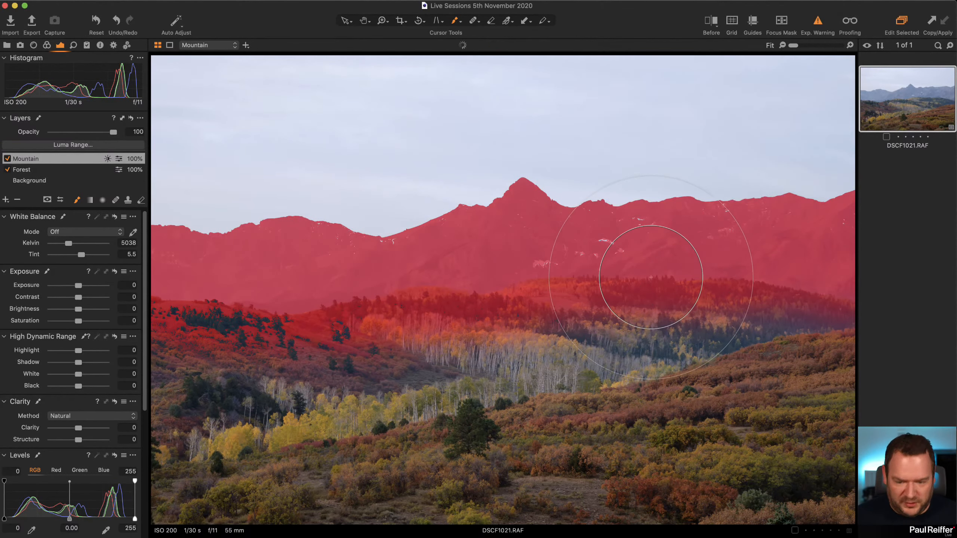
Try an upper falloff of 220 and of 216 on the luma range around the snow patches, and return it to 190.
key("z")
left_click_drag(565, 213, 667, 273)
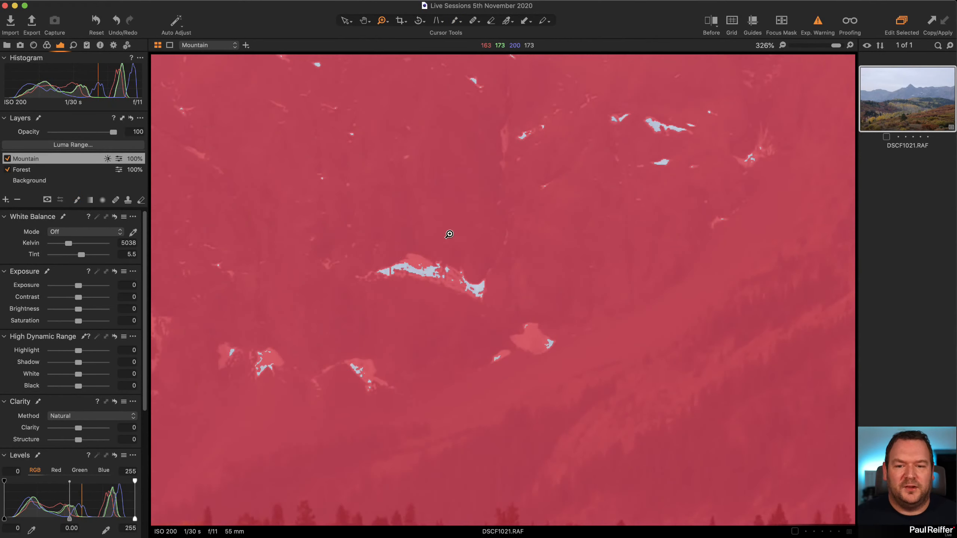
left_click(94, 146)
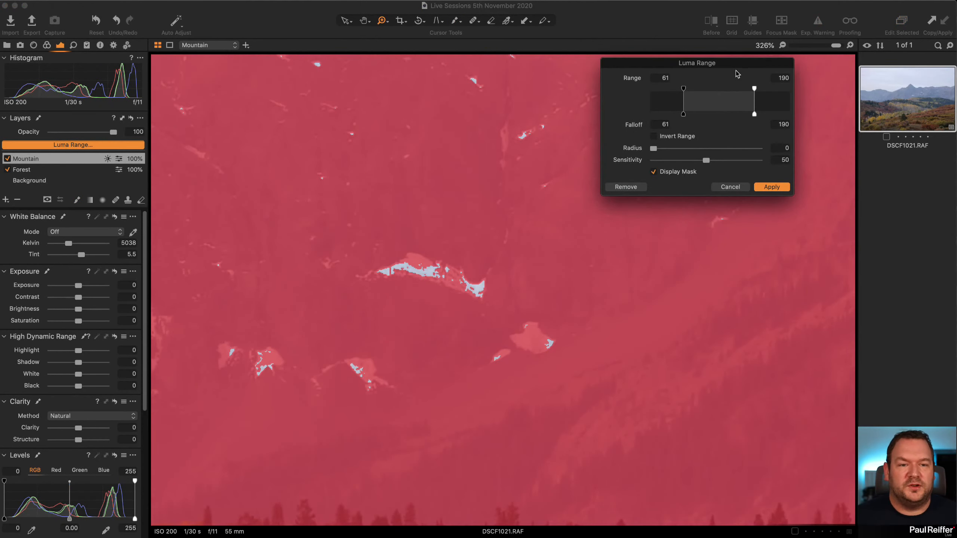
left_click_drag(661, 64, 687, 283)
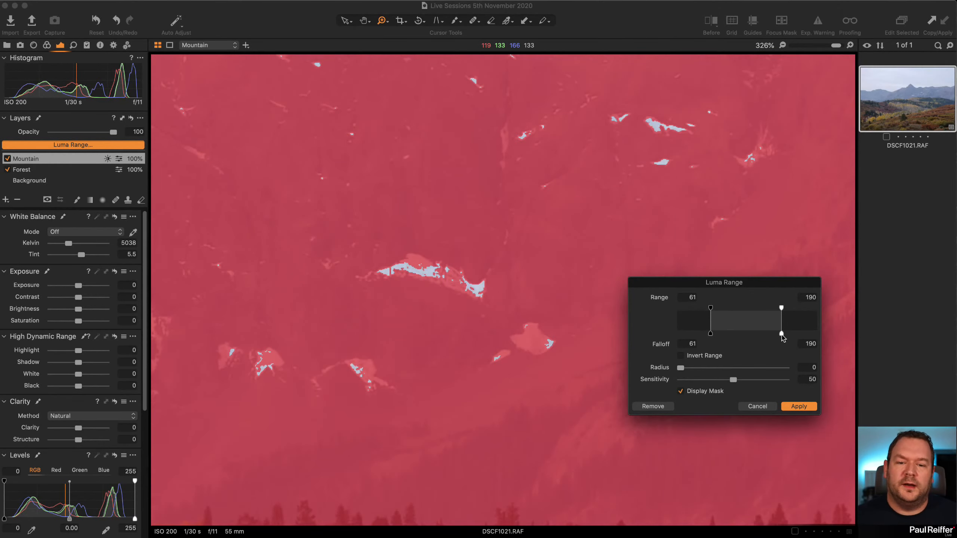
left_click_drag(781, 334, 799, 339)
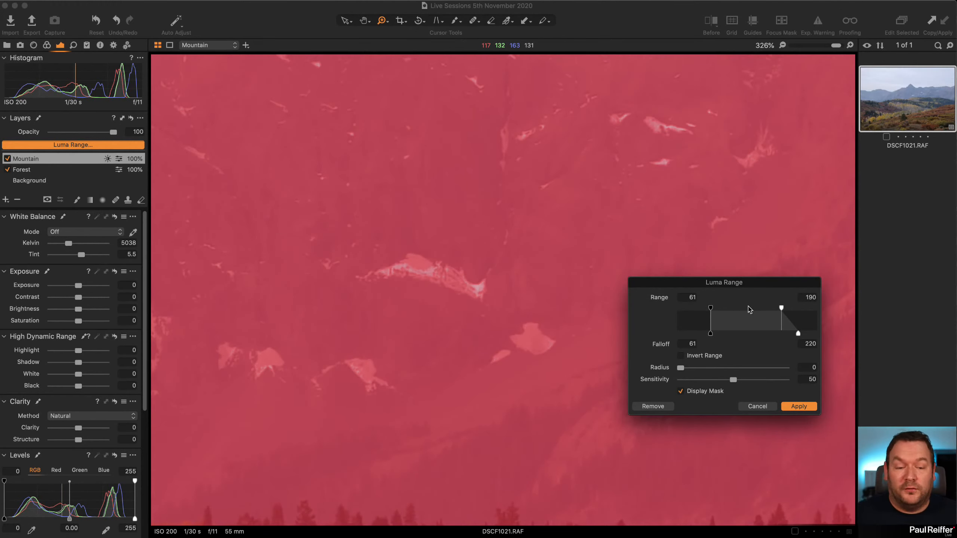
mouse_move(797, 335)
left_mouse_down()
mouse_move(783, 336)
mouse_move(796, 335)
left_mouse_up()
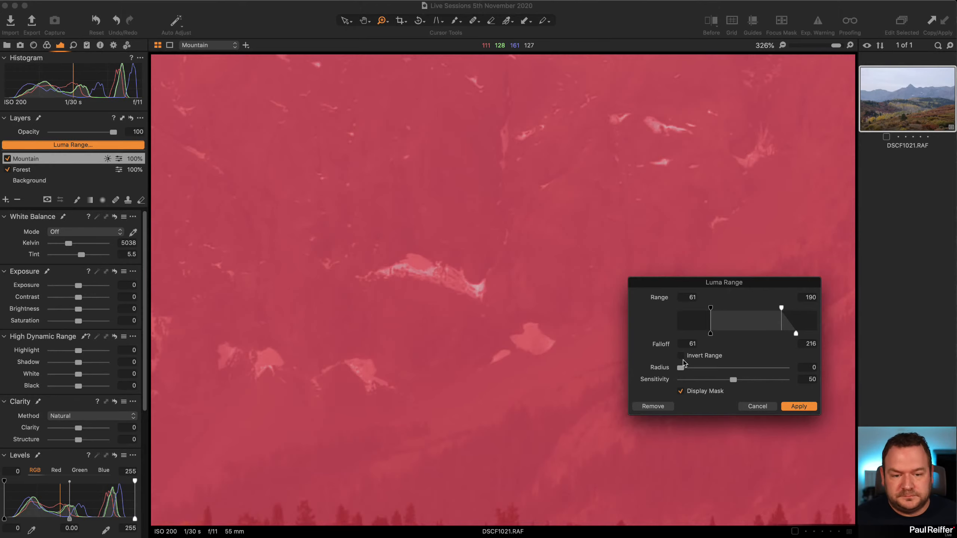
left_click_drag(796, 334, 782, 334)
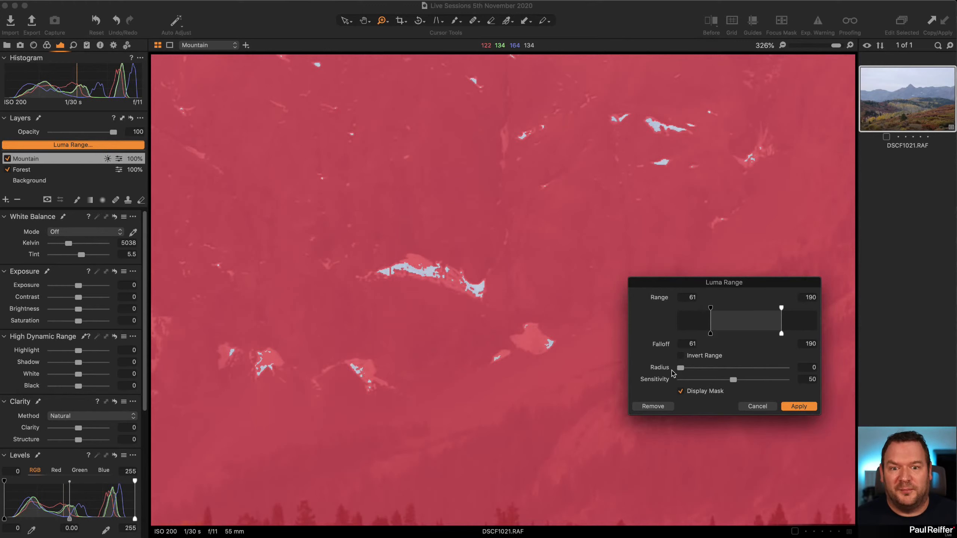
Soften the luma range mask's edges with Radius 1.7 and Sensitivity 51, and apply it.
left_click_drag(681, 368, 717, 369)
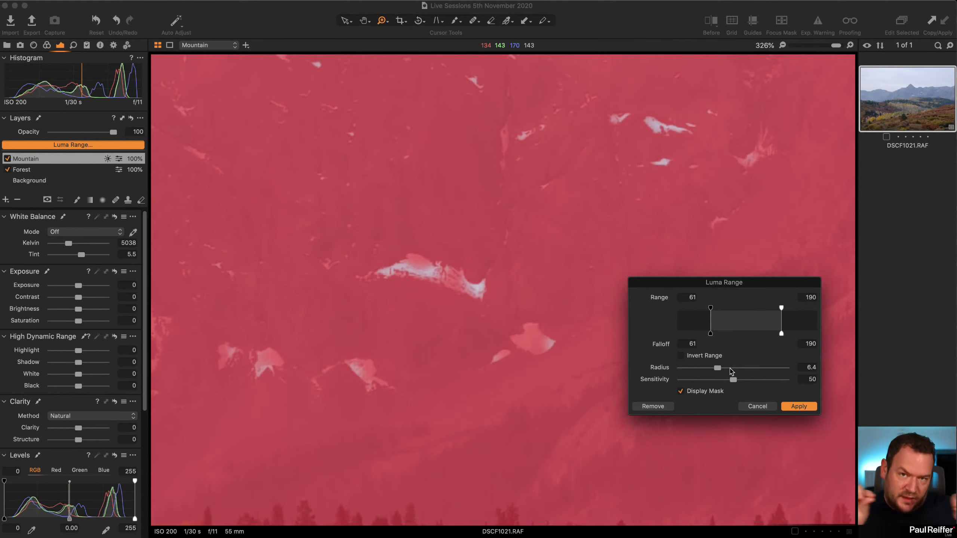
left_click_drag(715, 371, 781, 384)
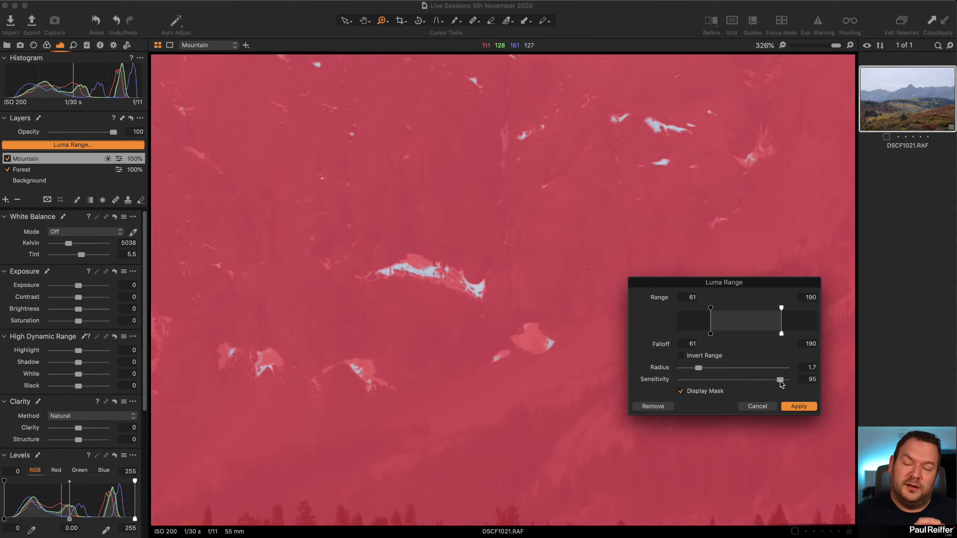
left_click_drag(780, 383, 736, 384)
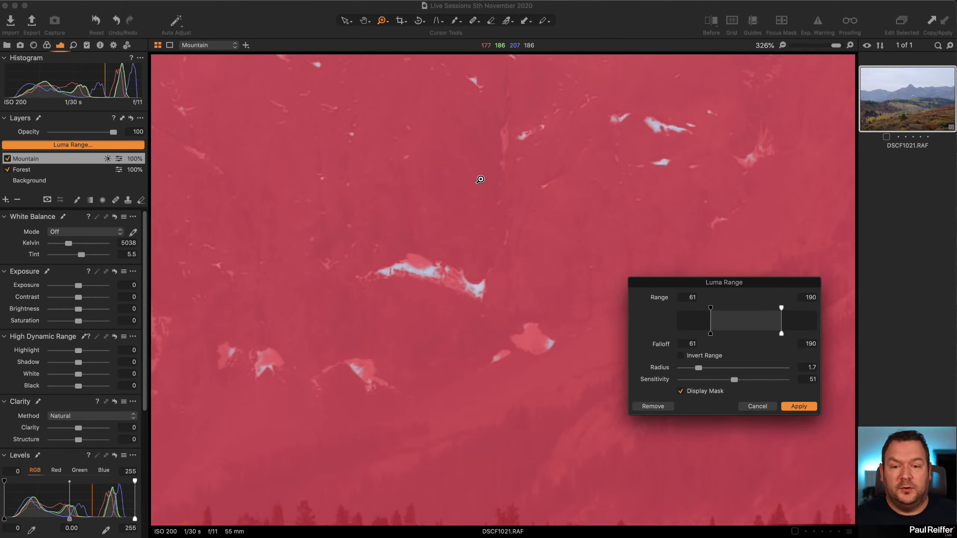
left_click(799, 407)
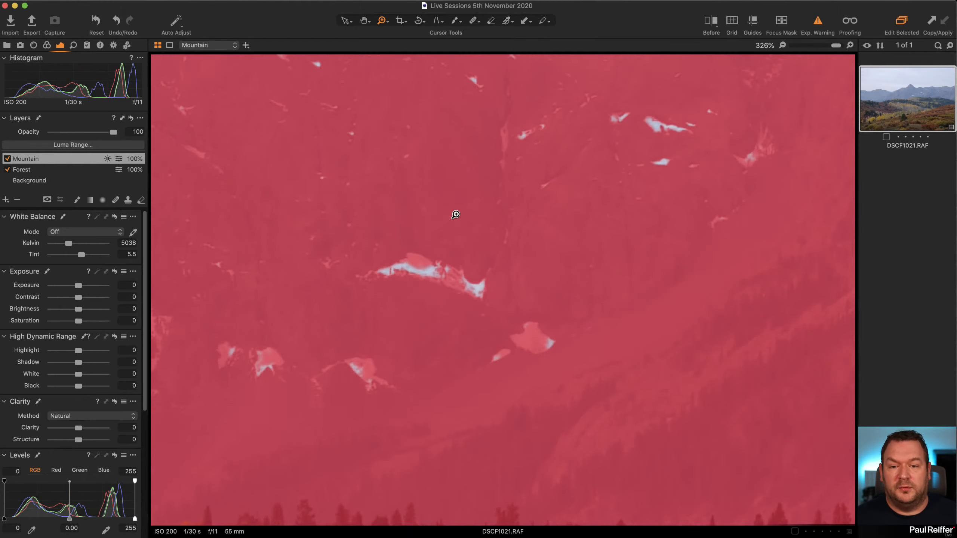
Try an upper falloff of 208, Radius values of 112.6 and 3.1, and Sensitivity 22 on the luma range along the ridge line, and cancel.
left_click_drag(489, 102, 482, 401)
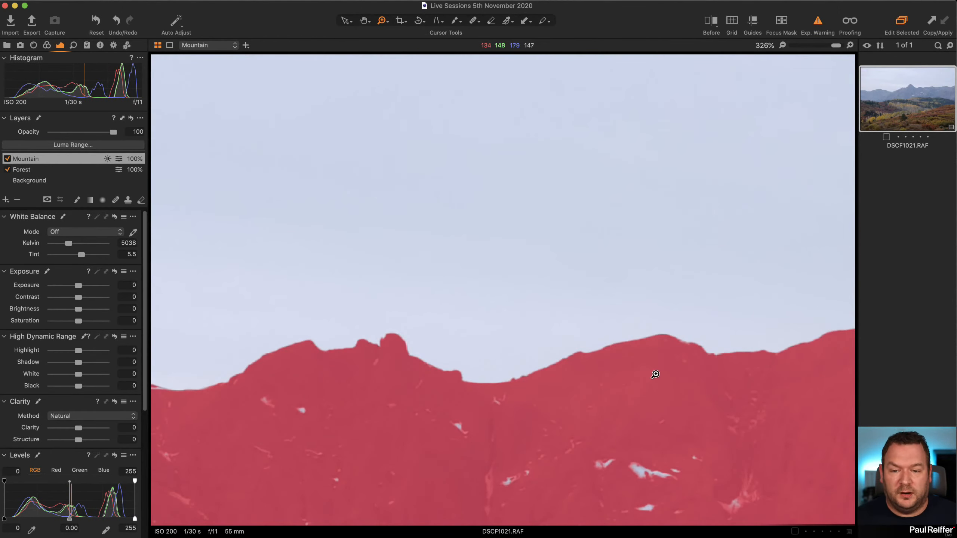
left_click(113, 145)
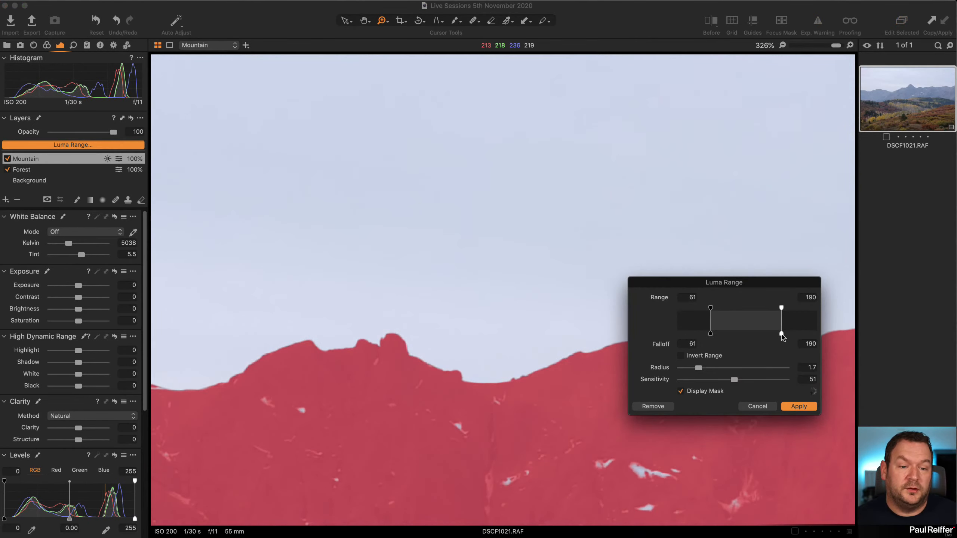
mouse_move(781, 334)
left_mouse_down()
mouse_move(823, 338)
mouse_move(790, 341)
left_mouse_up()
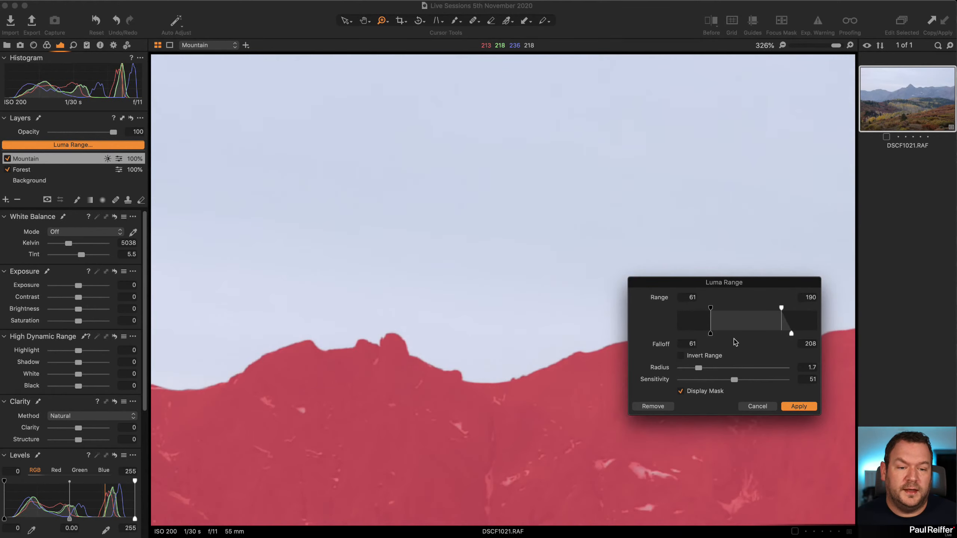
mouse_move(698, 369)
left_mouse_down()
mouse_move(768, 368)
mouse_move(690, 381)
mouse_move(703, 380)
left_mouse_up()
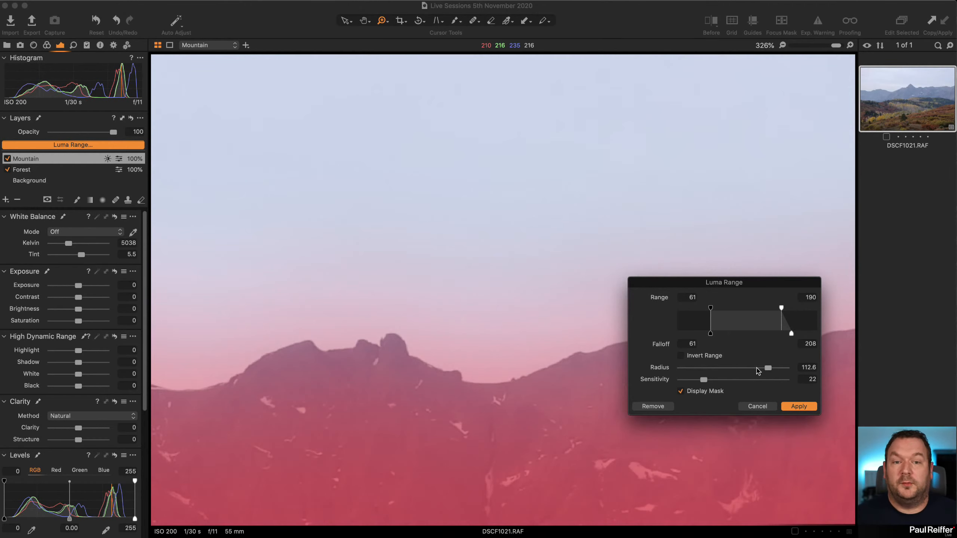
left_click_drag(767, 368, 707, 368)
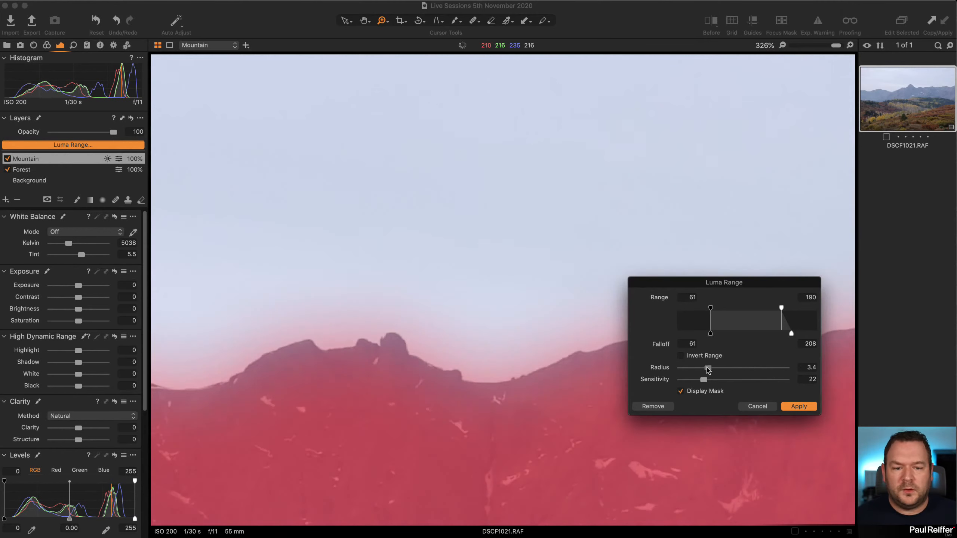
left_click(752, 408)
double_click(475, 375)
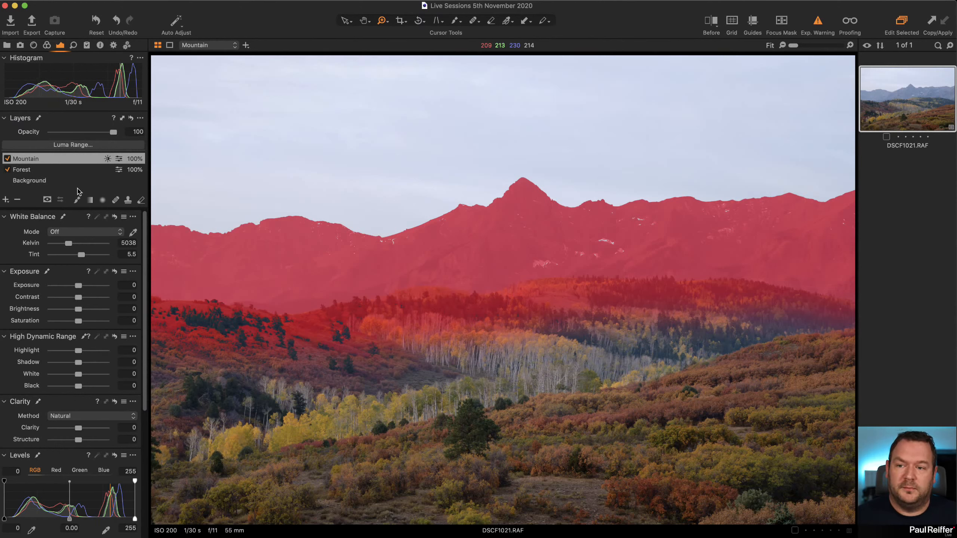
Narrow the Mountain layer's luma range to 116–164 with falloff 83–203 and Radius 0.2, apply it, and hide the mask.
left_click(86, 145)
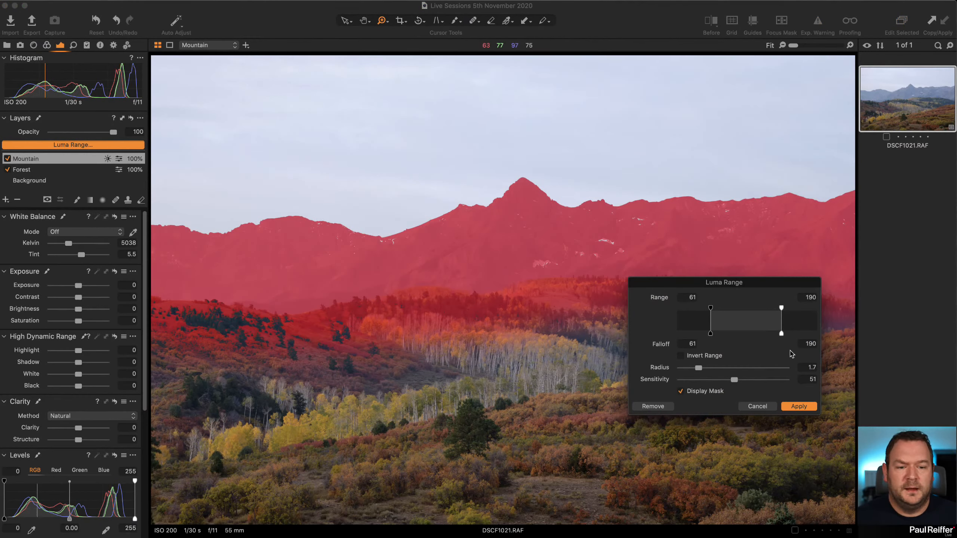
left_click_drag(698, 368, 684, 371)
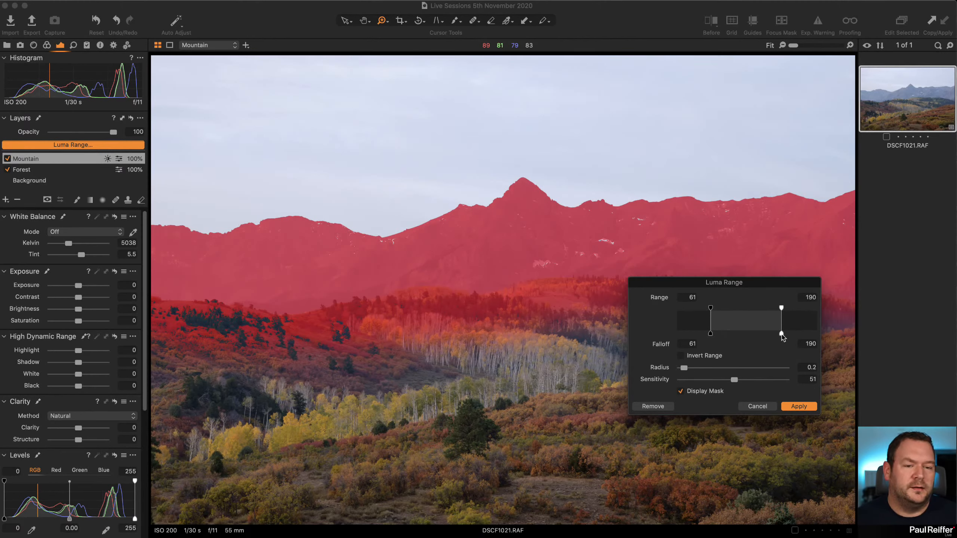
mouse_move(782, 337)
left_mouse_down()
mouse_move(805, 338)
mouse_move(769, 308)
mouse_move(788, 335)
left_mouse_up()
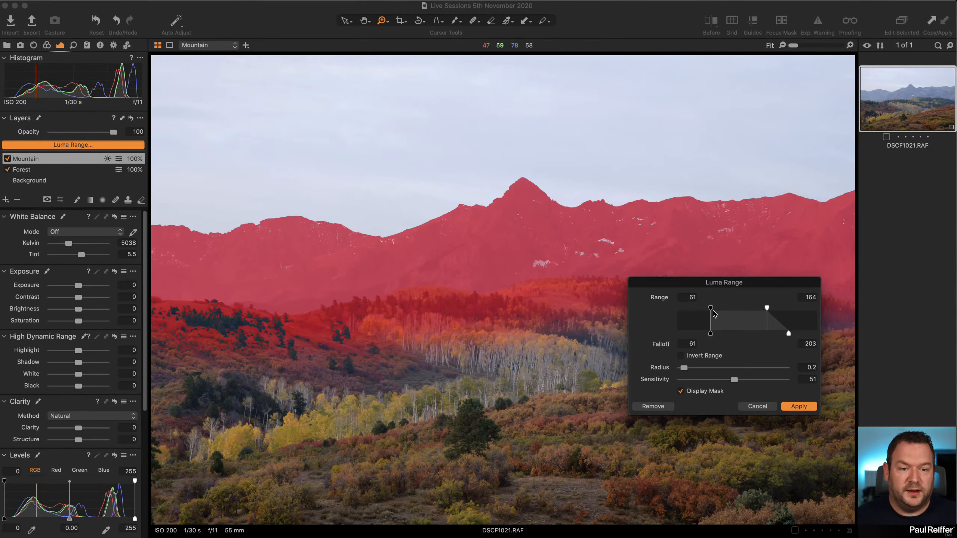
left_click_drag(710, 321, 741, 320)
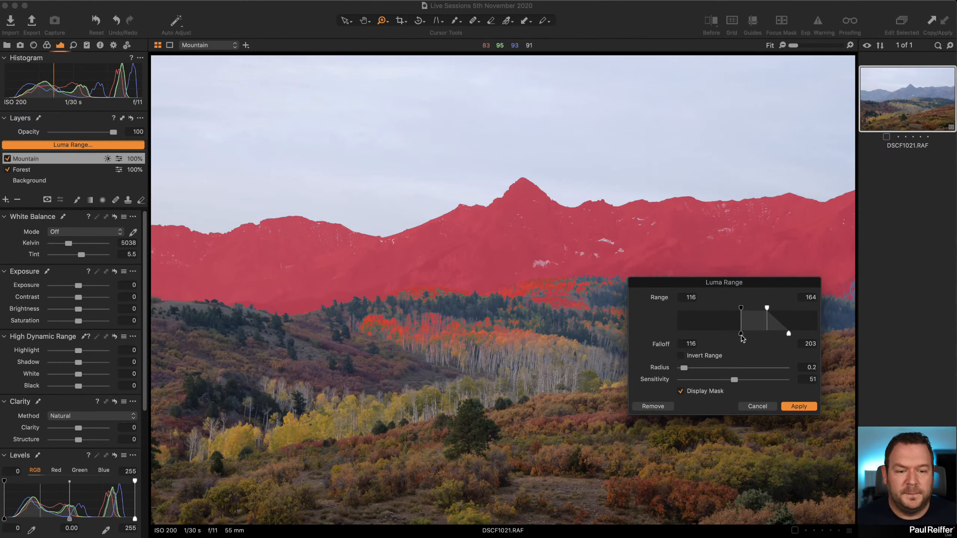
left_click_drag(741, 333, 723, 334)
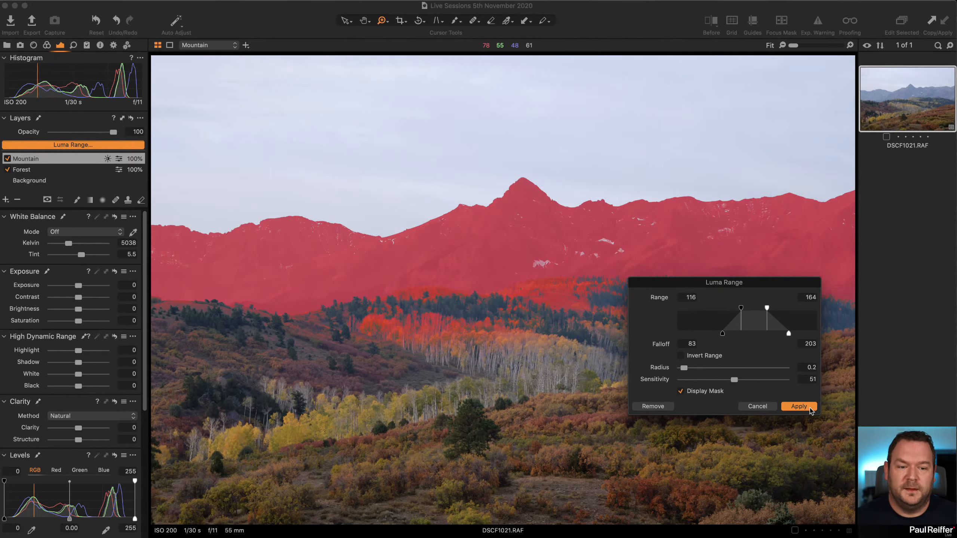
left_click(800, 407)
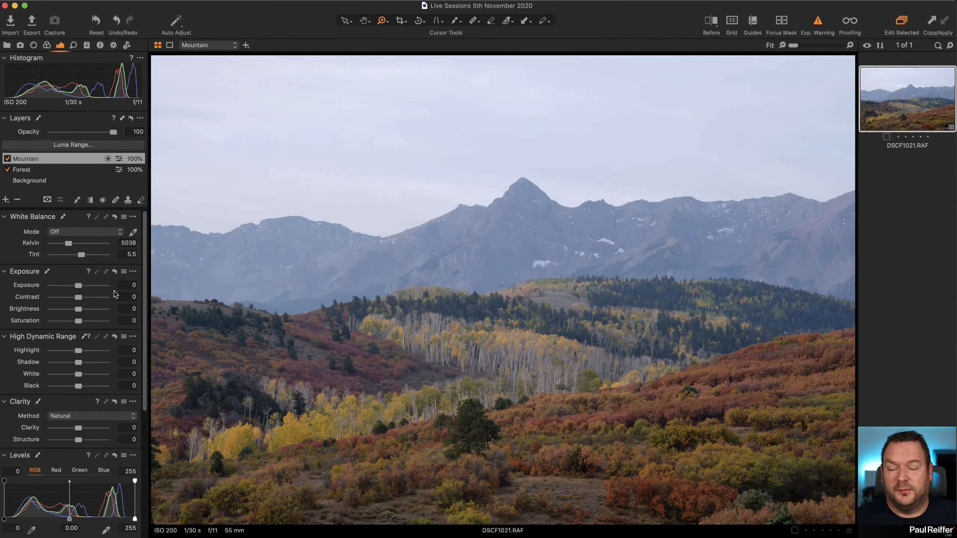
Set the Mountain layer's Clarity to 72 and Exposure to -0.36.
scroll(83, 393, "down", 3)
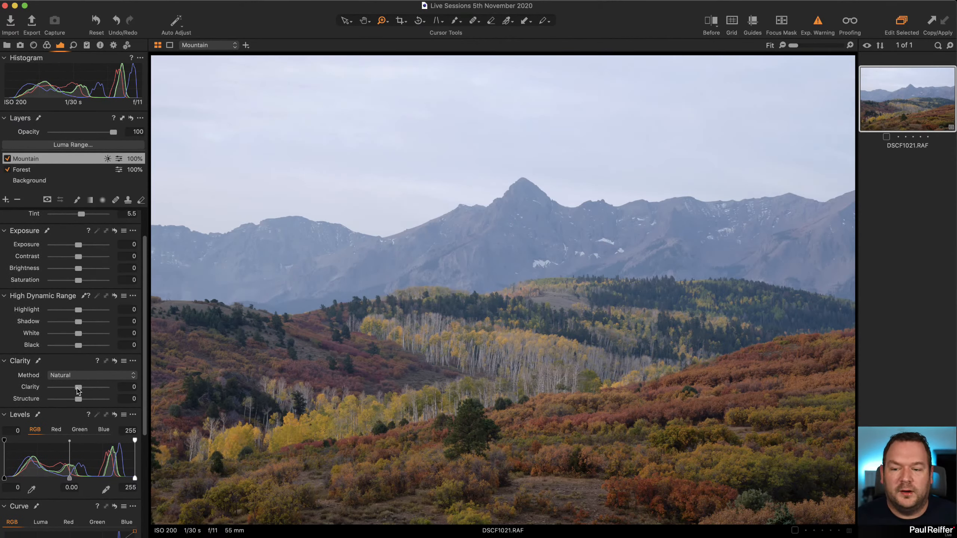
left_click_drag(79, 388, 98, 391)
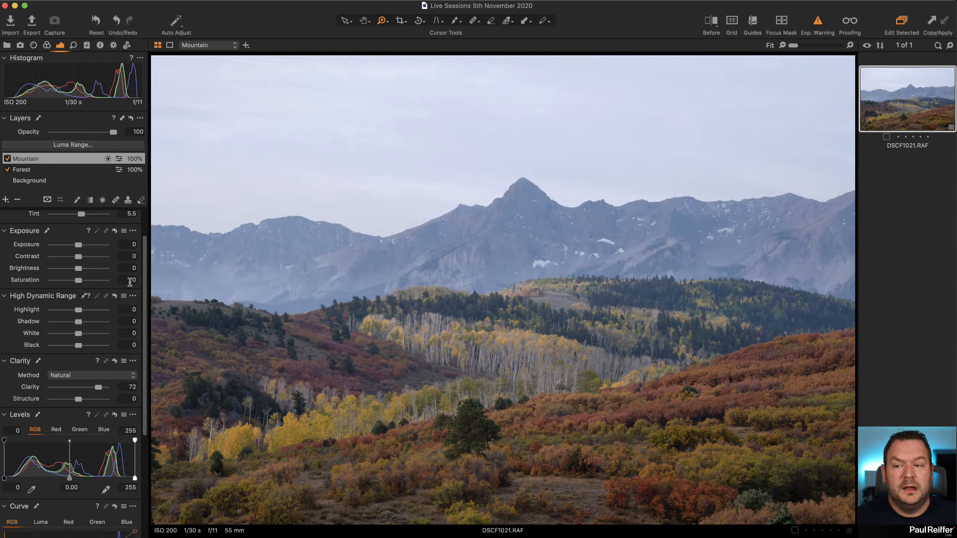
left_click_drag(79, 245, 73, 246)
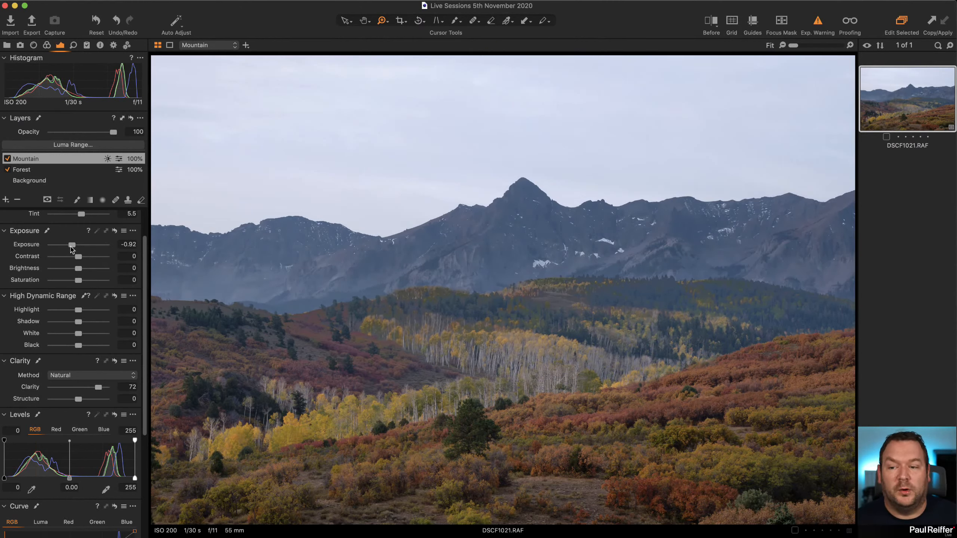
left_click_drag(72, 248, 76, 247)
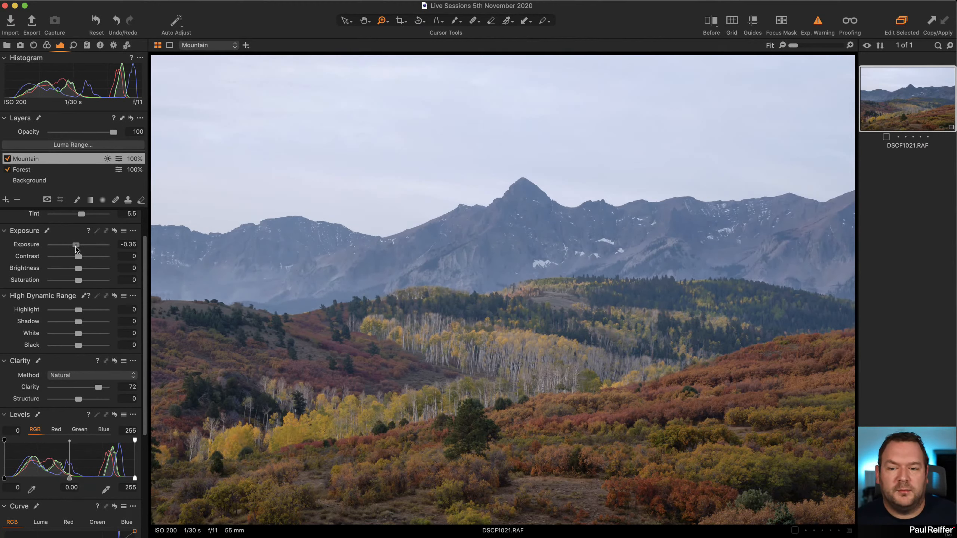
Set the Mountain layer's Structure to 28 and compare the rock face up close with the layer off and on.
mouse_move(91, 401)
left_mouse_down()
mouse_move(101, 401)
mouse_move(85, 401)
left_mouse_up()
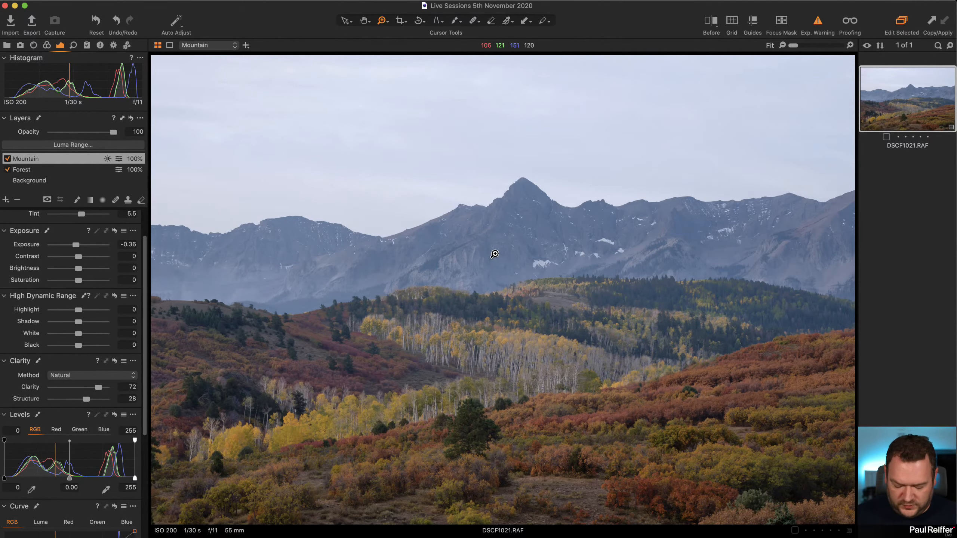
left_click(449, 234)
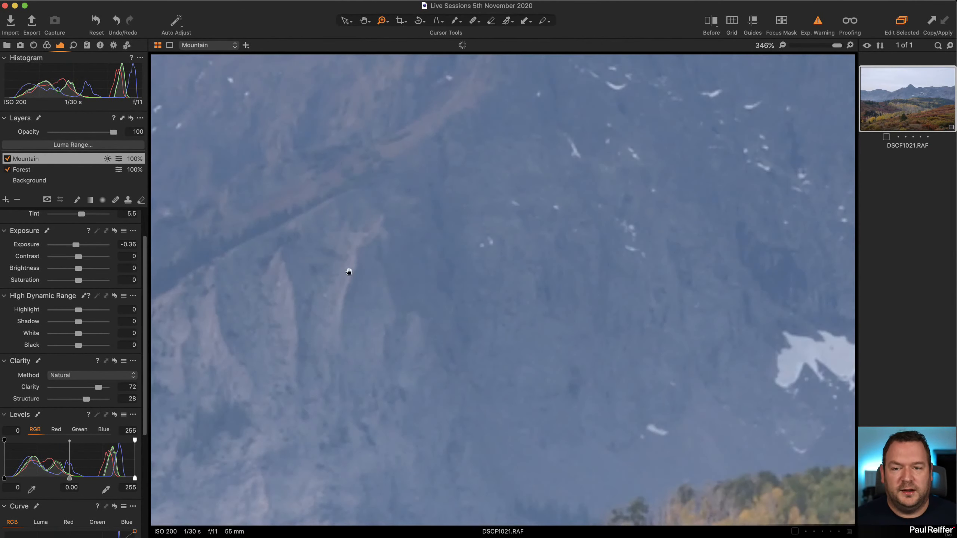
left_click_drag(348, 267, 744, 239)
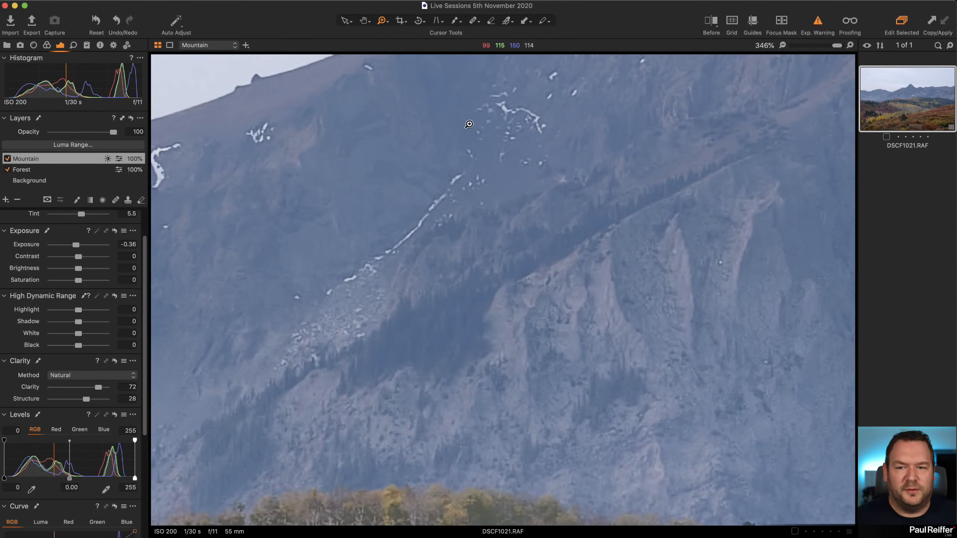
left_click(8, 158)
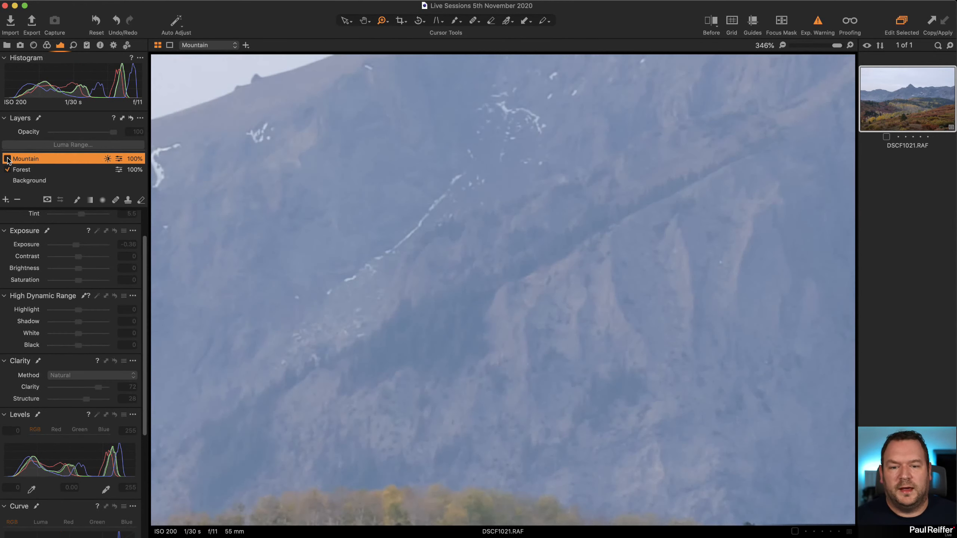
left_click(7, 158)
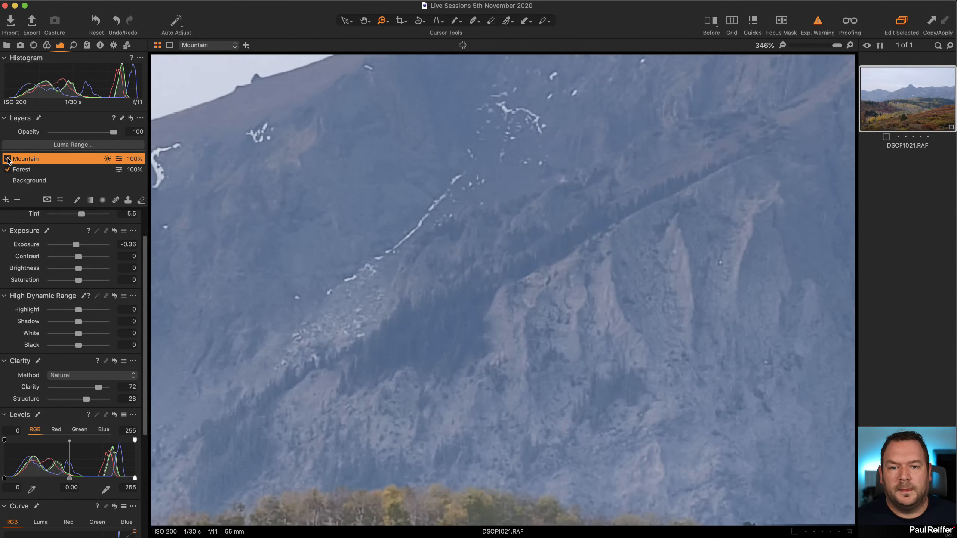
Show a split before/after view across the rock face and set the Mountain layer's Structure to 21, Clarity to 56 and Exposure to -0.34.
left_click(710, 26)
left_click_drag(501, 288, 344, 290)
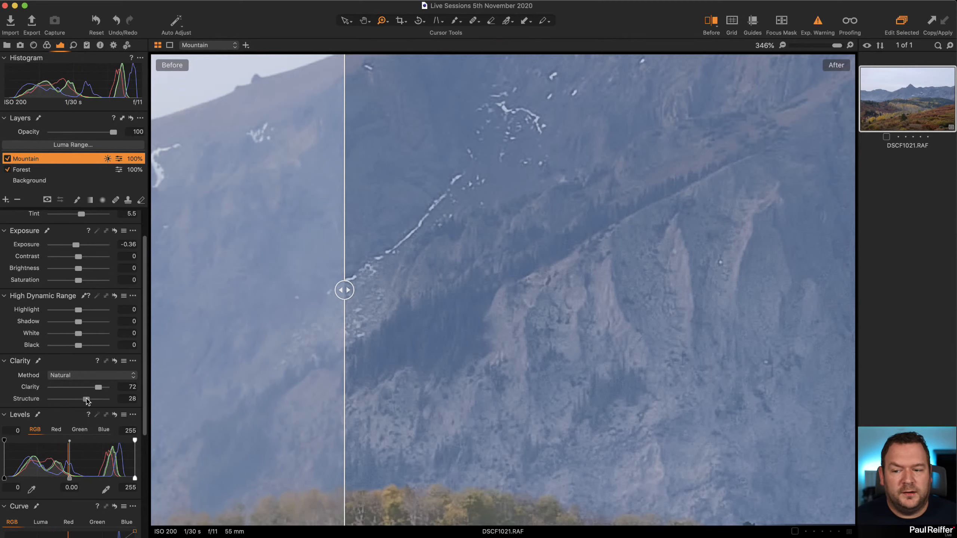
left_click_drag(87, 398, 93, 392)
left_click_drag(79, 245, 78, 247)
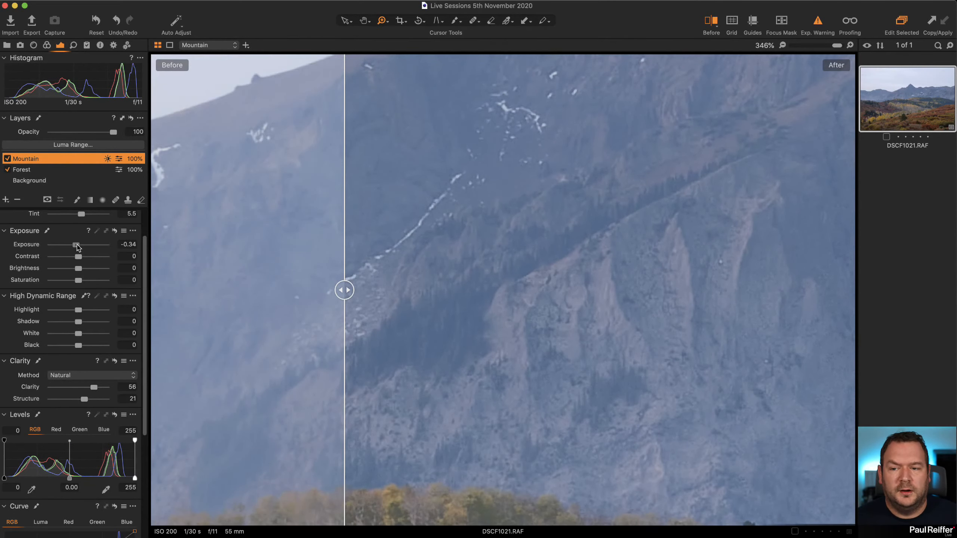
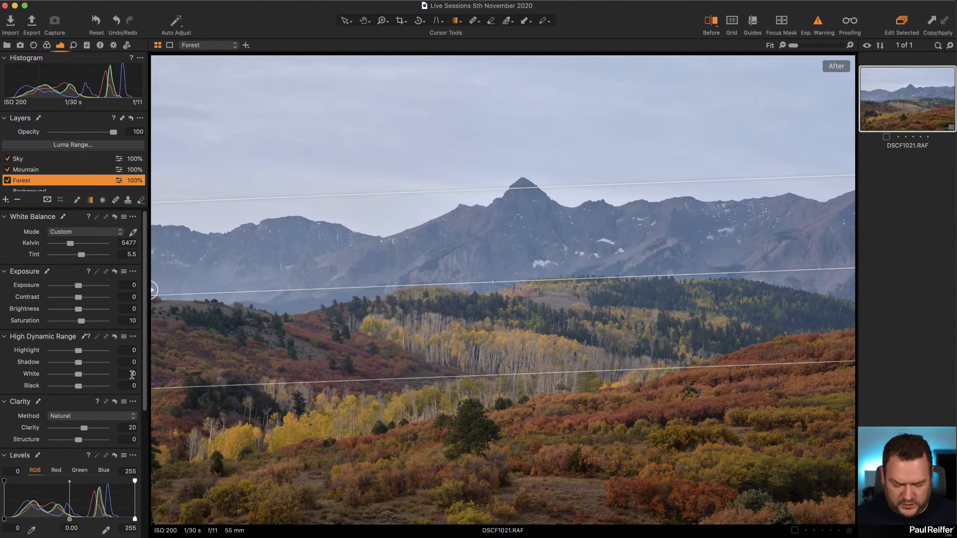
Set the Sky layer's Levels input points to 7 and 241, and compare the photo in the split before/after view.
left_click(30, 160)
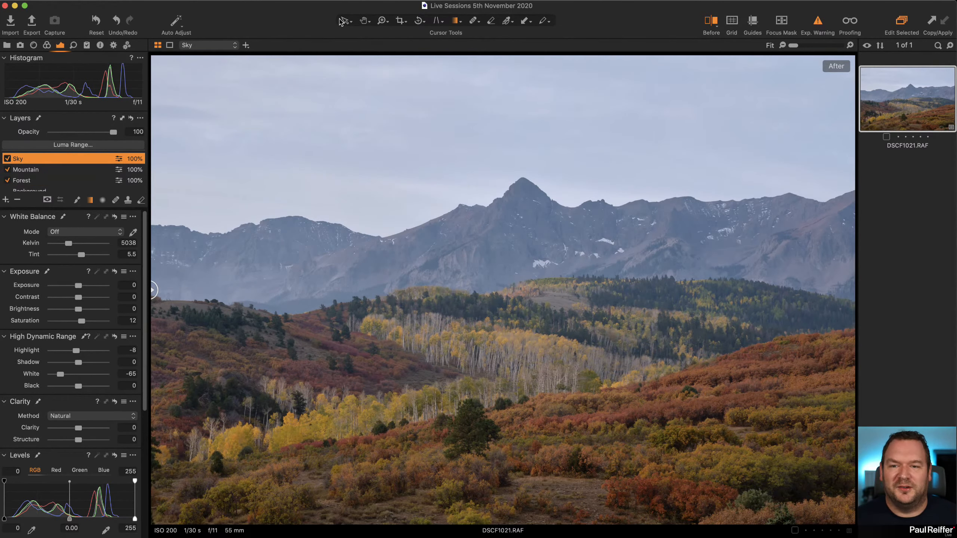
mouse_move(152, 351)
left_mouse_down()
mouse_move(833, 350)
mouse_move(150, 350)
left_mouse_up()
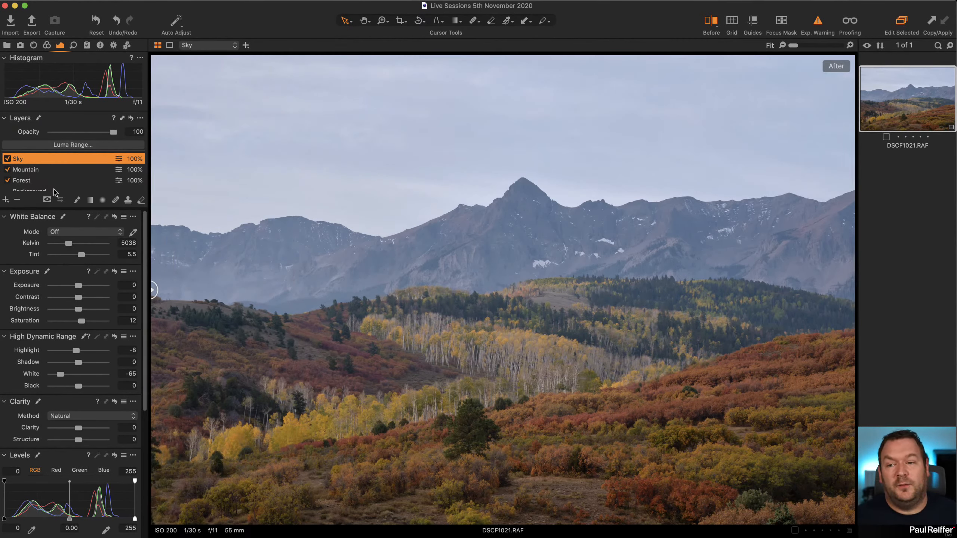
left_click_drag(135, 519, 127, 519)
left_click_drag(5, 519, 9, 520)
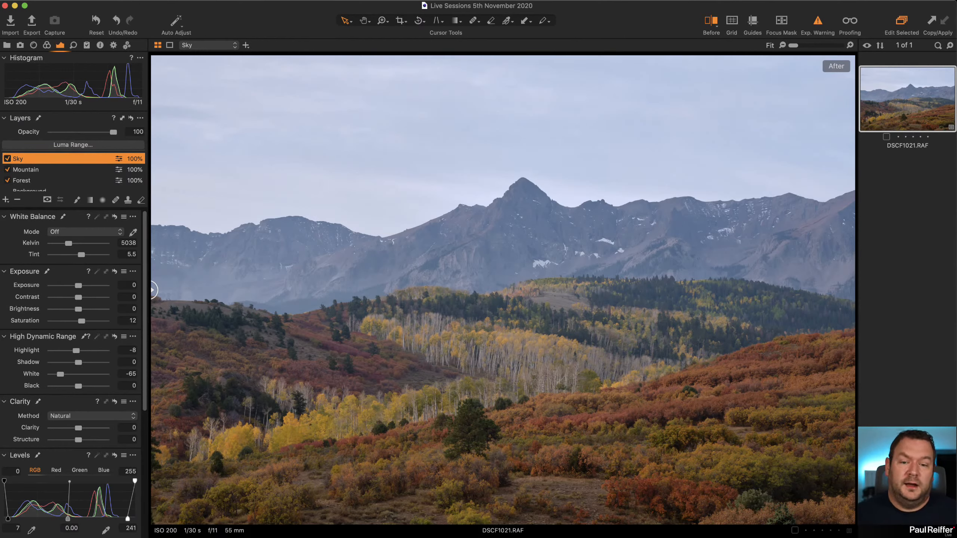
left_click_drag(154, 289, 345, 289)
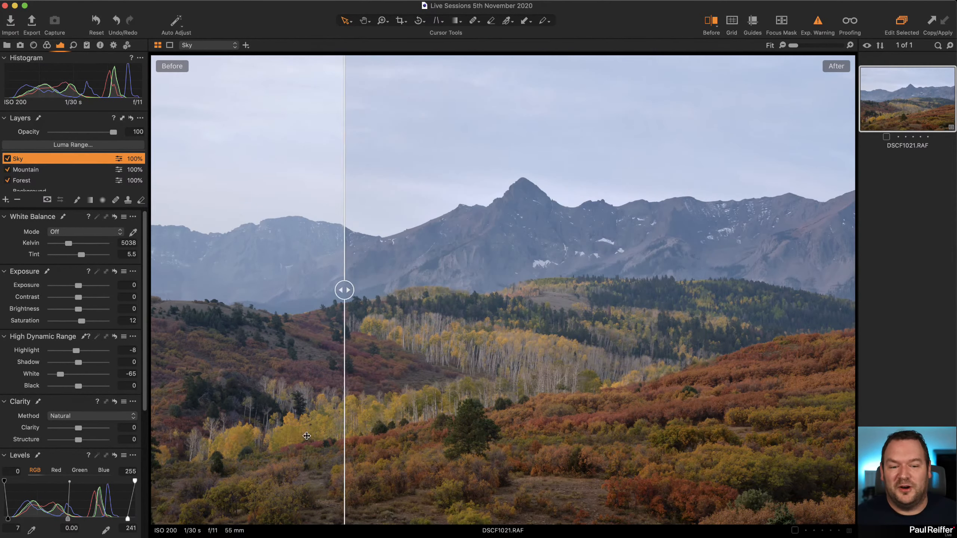
left_click_drag(306, 436, 162, 412)
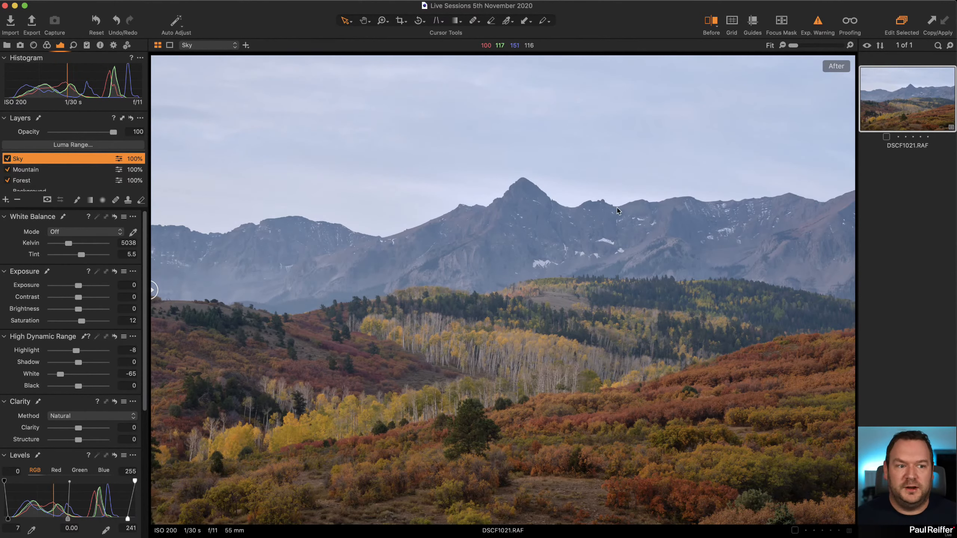
Open the user collection that holds the harbour photo ND5_4360.dng and turn off the before/after view.
left_click(7, 45)
left_click(51, 120)
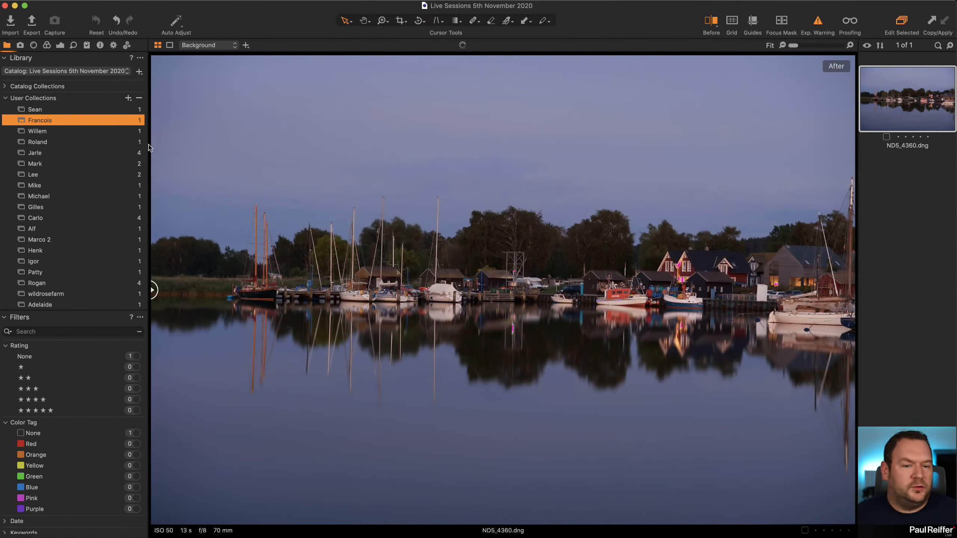
left_click(81, 110)
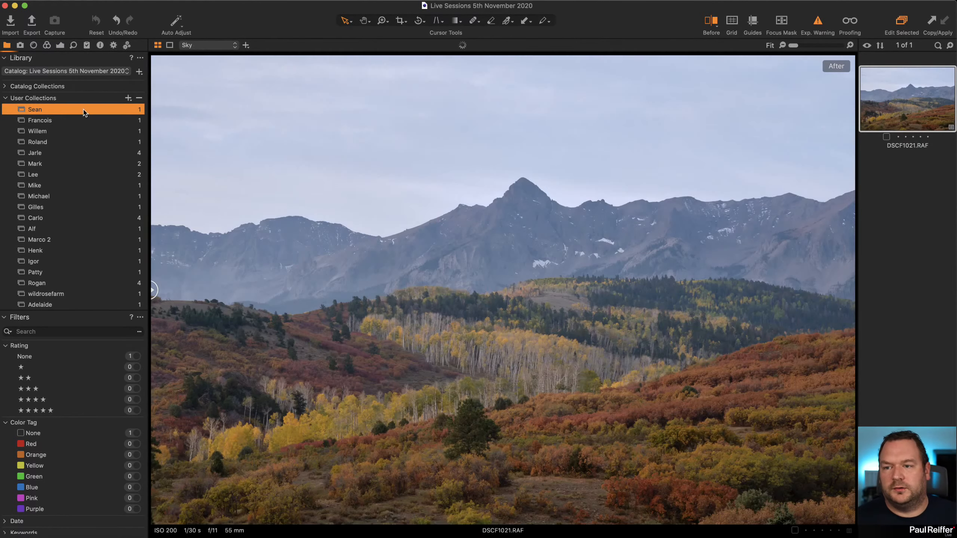
left_click(58, 122)
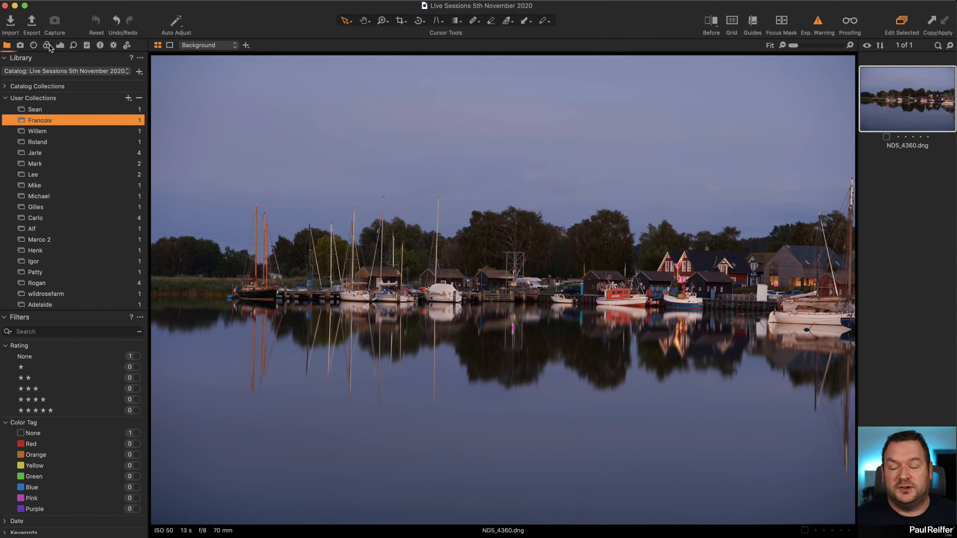
Examine which lens the harbour photo's metadata records and which lens correction profiles are available.
left_click(36, 46)
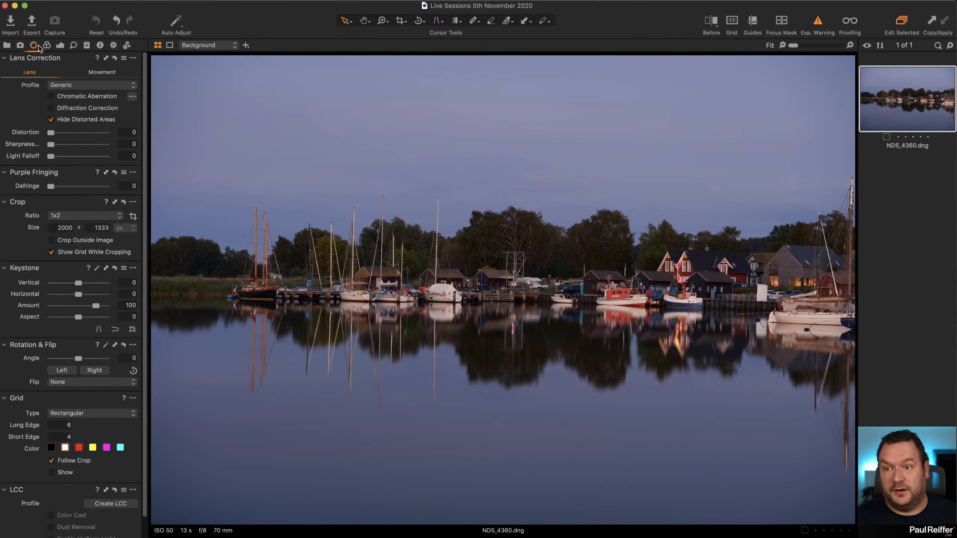
left_click(74, 86)
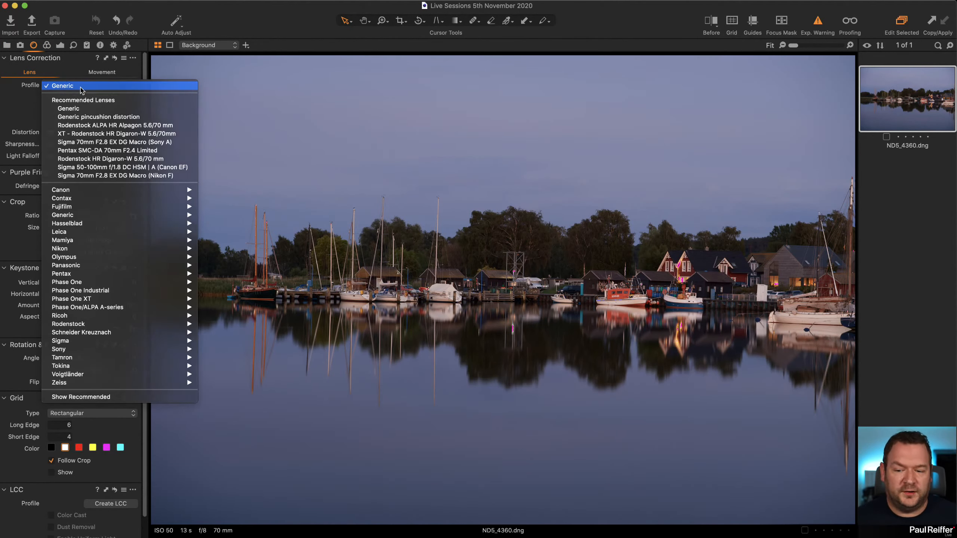
left_click(75, 87)
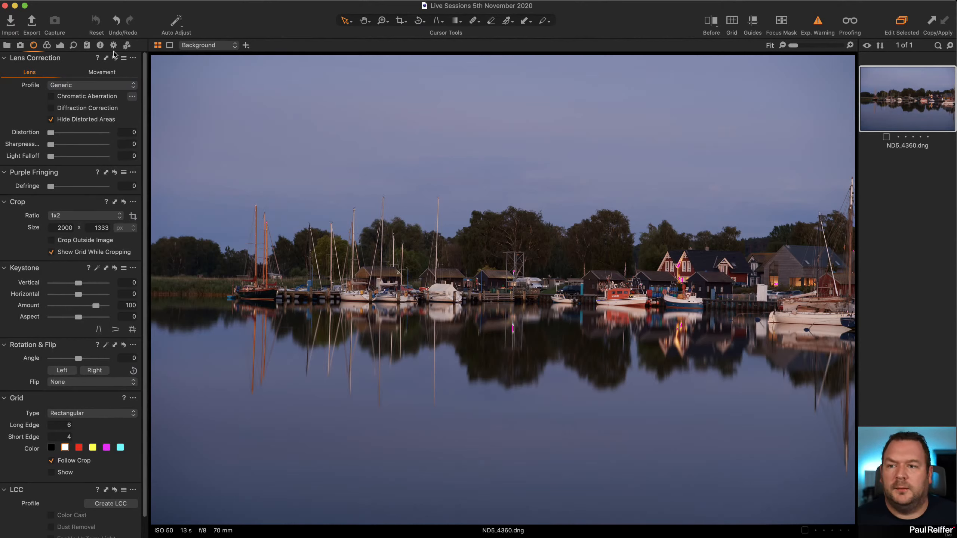
left_click(99, 45)
scroll(105, 181, "down", 3)
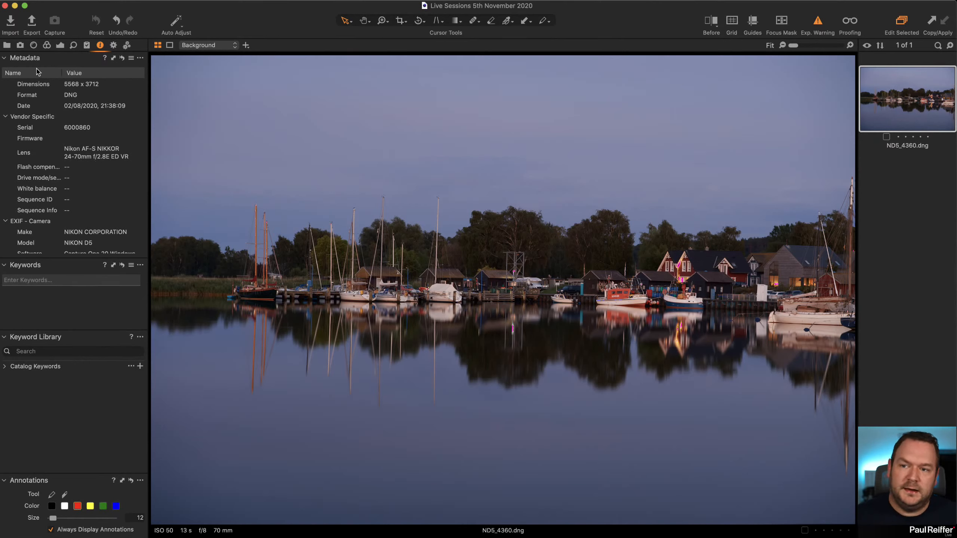
left_click(34, 45)
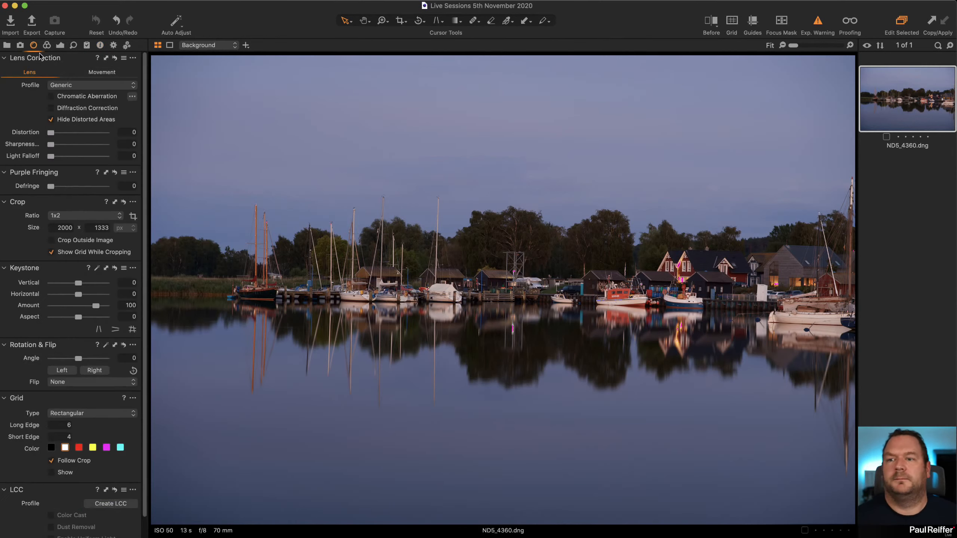
left_click(90, 85)
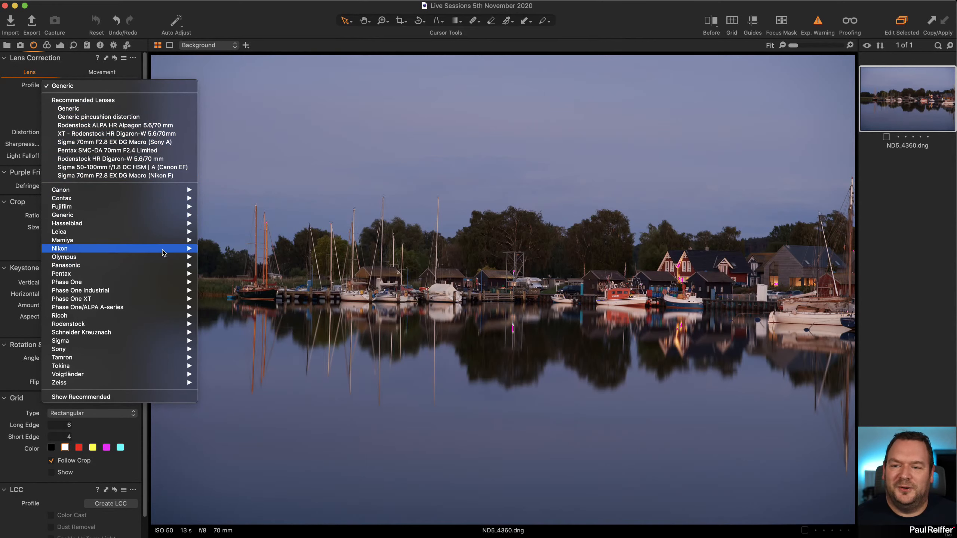
mouse_move(164, 250)
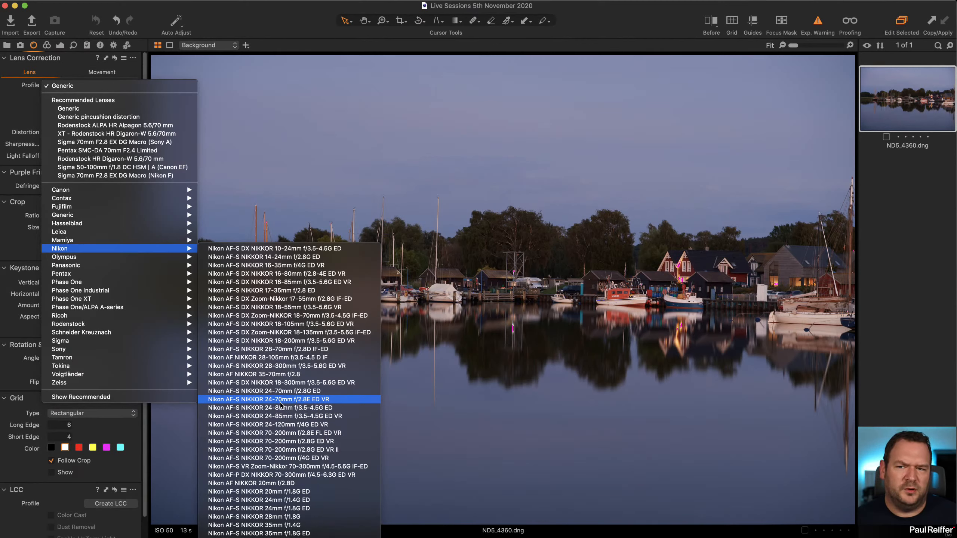
left_click(14, 114)
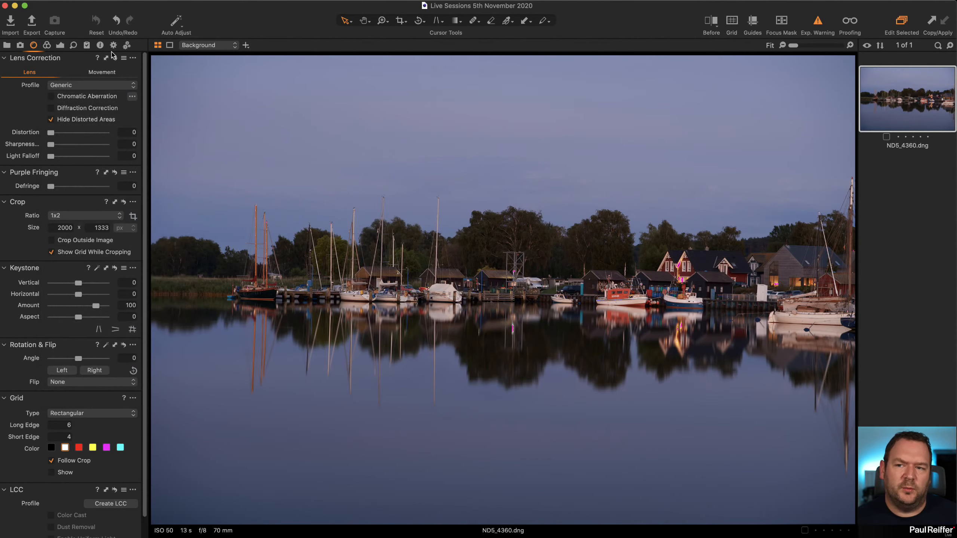
left_click(100, 45)
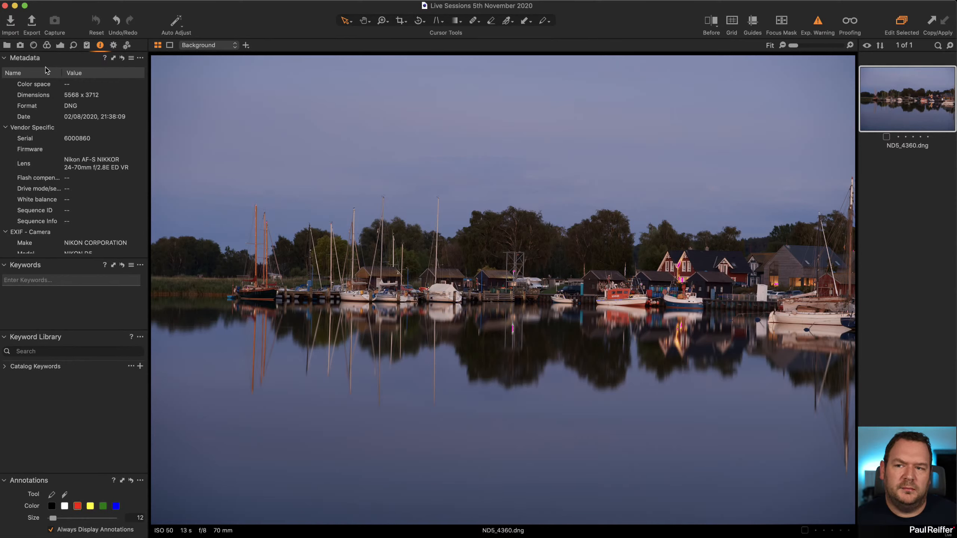
left_click(34, 45)
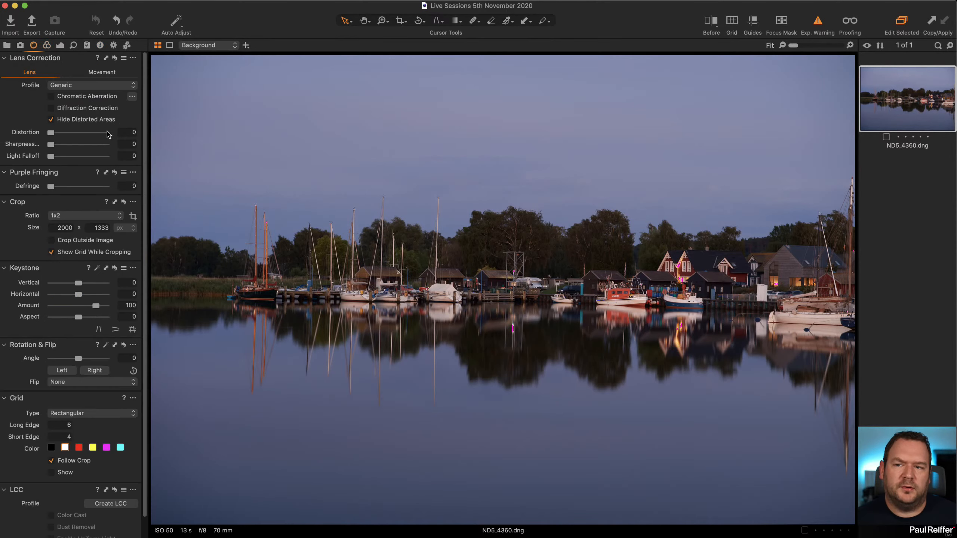
Assign the Nikon AF-S NIKKOR 24-70mm f/2.8E ED VR lens profile and enable Chromatic Aberration correction with Analyze.
left_click(90, 86)
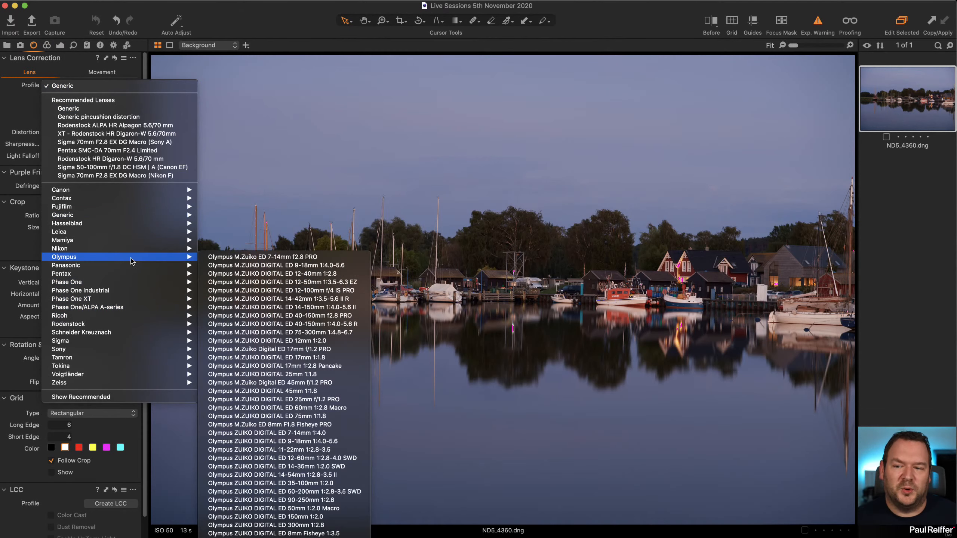
mouse_move(135, 249)
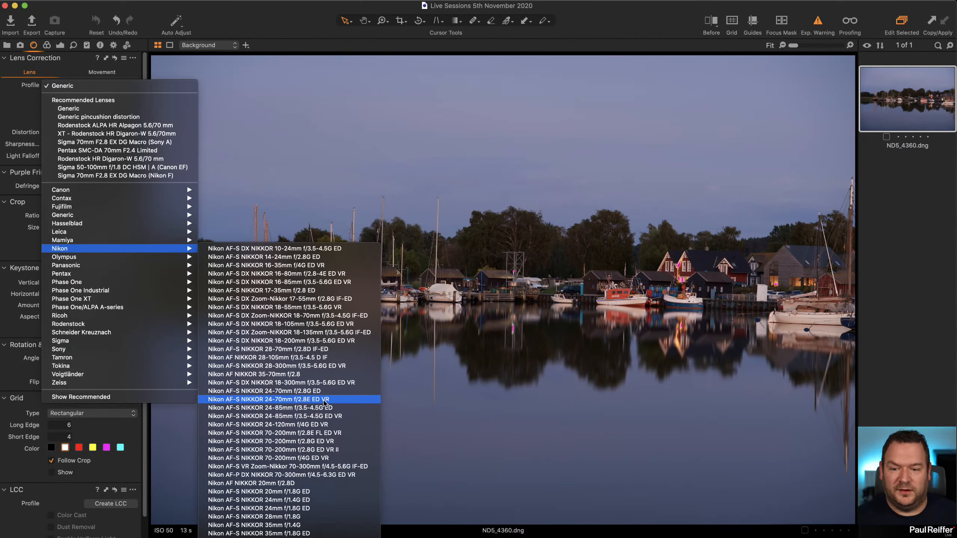
left_click(319, 403)
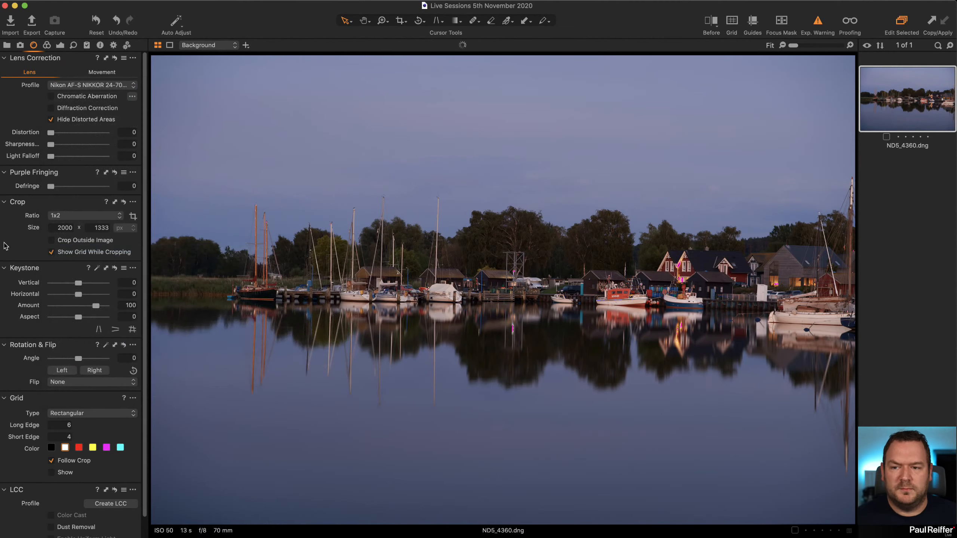
left_click(76, 97)
left_click(132, 97)
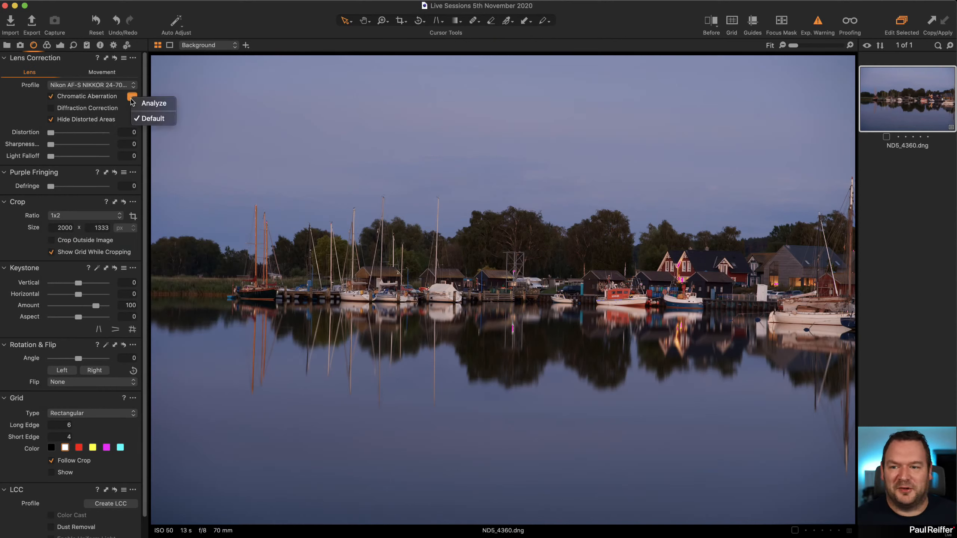
left_click(154, 103)
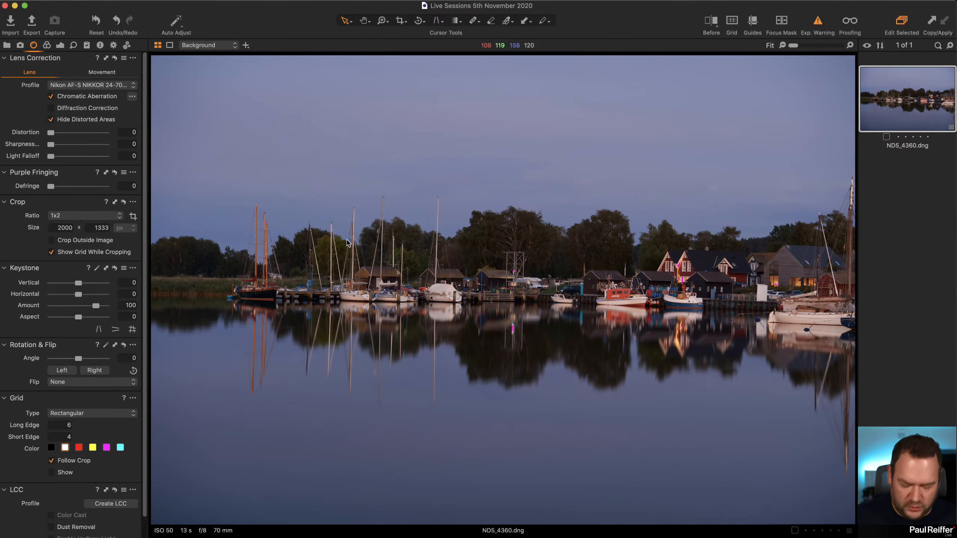
Compare the houses and boats up close with Diffraction Correction on and off, leaving it off.
key("z")
left_click(716, 261)
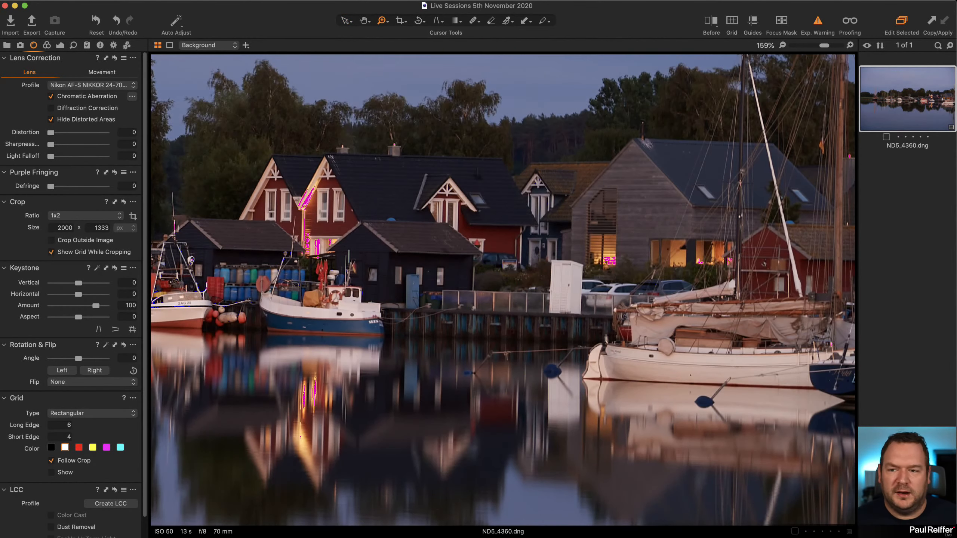
left_click(51, 109)
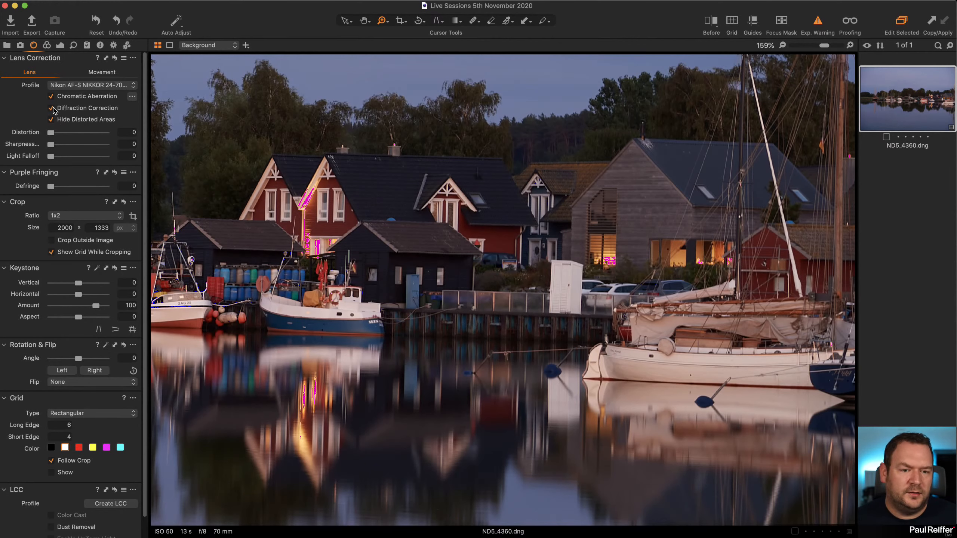
left_click(51, 108)
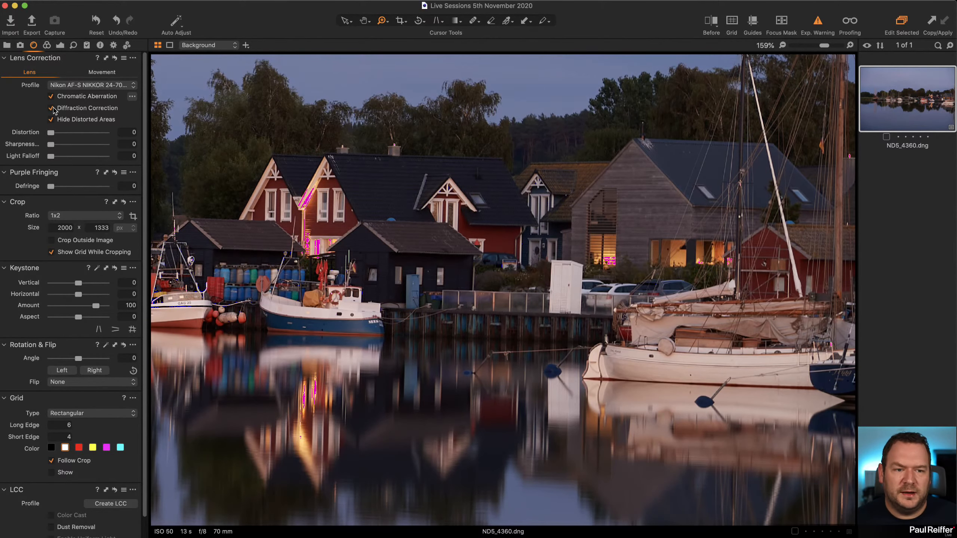
left_click(51, 109)
left_click(571, 336)
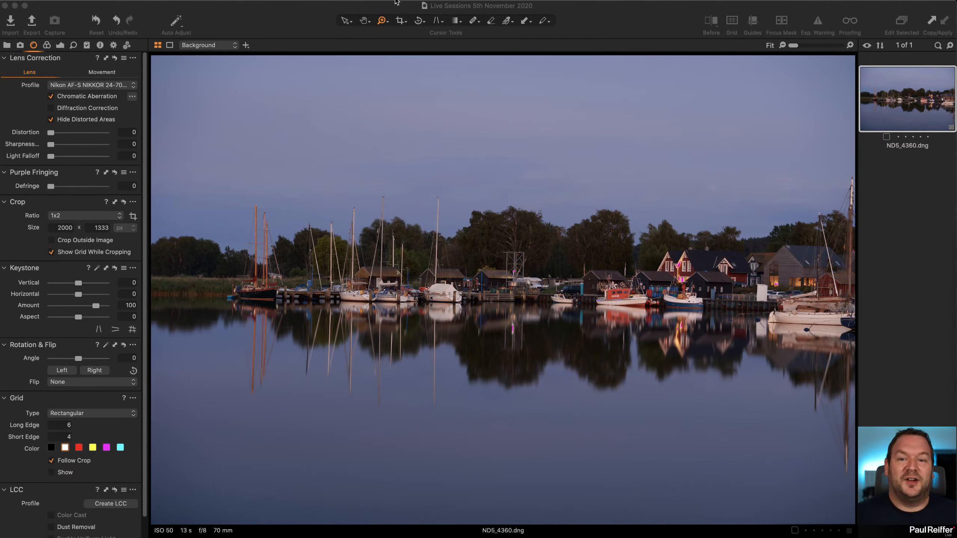
Straighten the harbour photo along the shoreline to a rotation angle of -1.48.
left_click(419, 21)
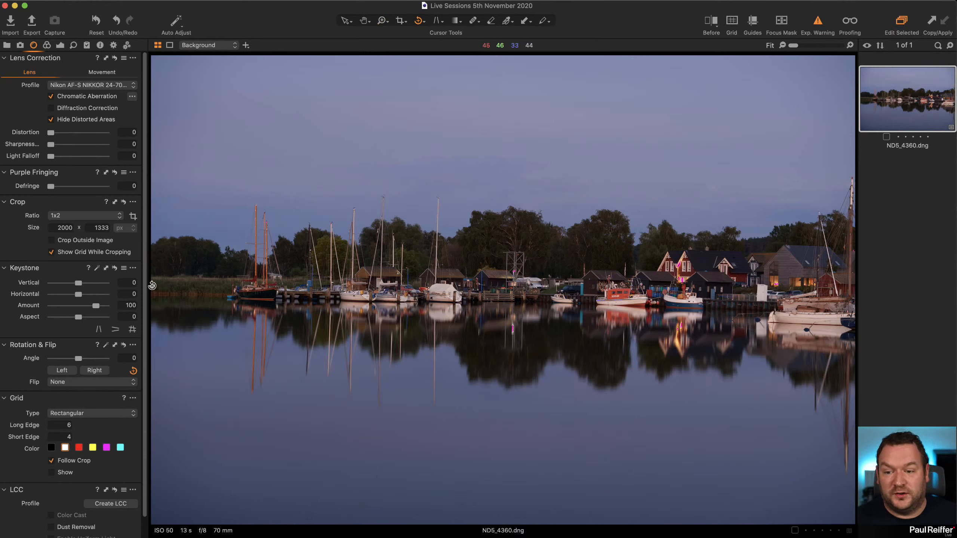
left_click_drag(152, 285, 858, 304)
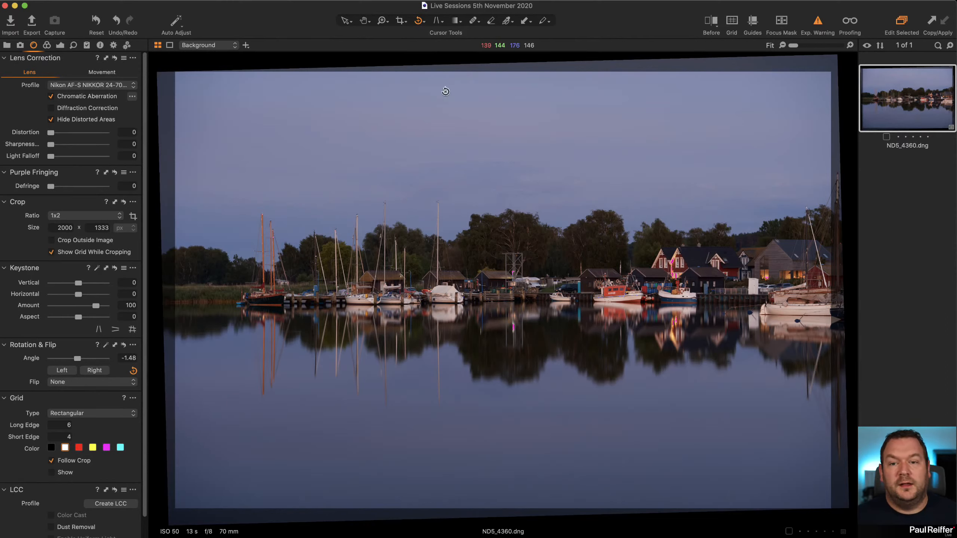
Show the guides, move them to the tall mast, the houses and the far shoreline to check the straightening, and hide them.
left_click(218, 1)
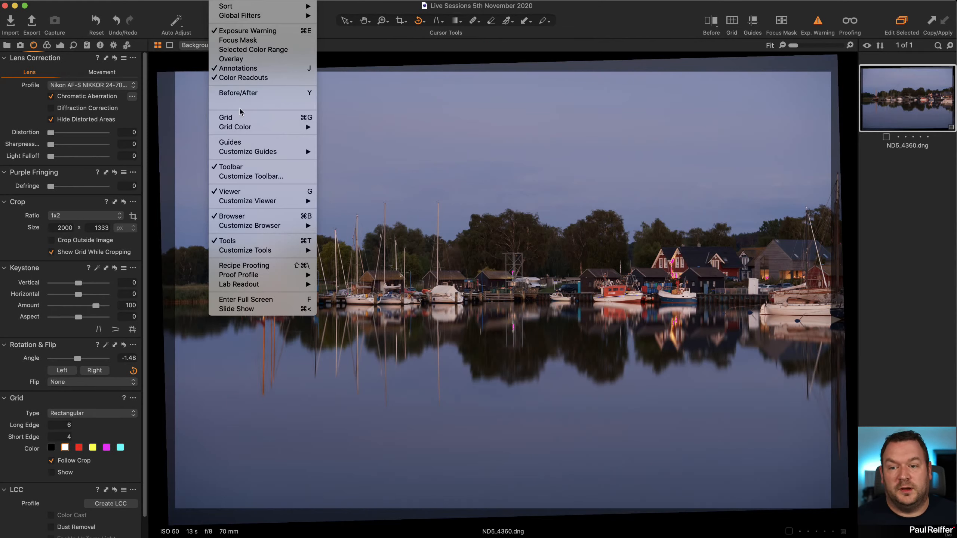
left_click(252, 146)
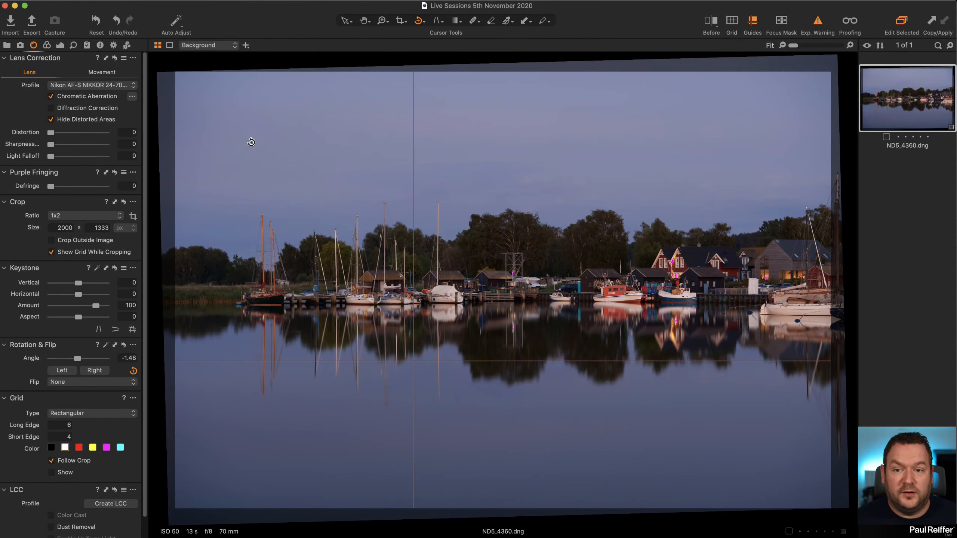
key("v")
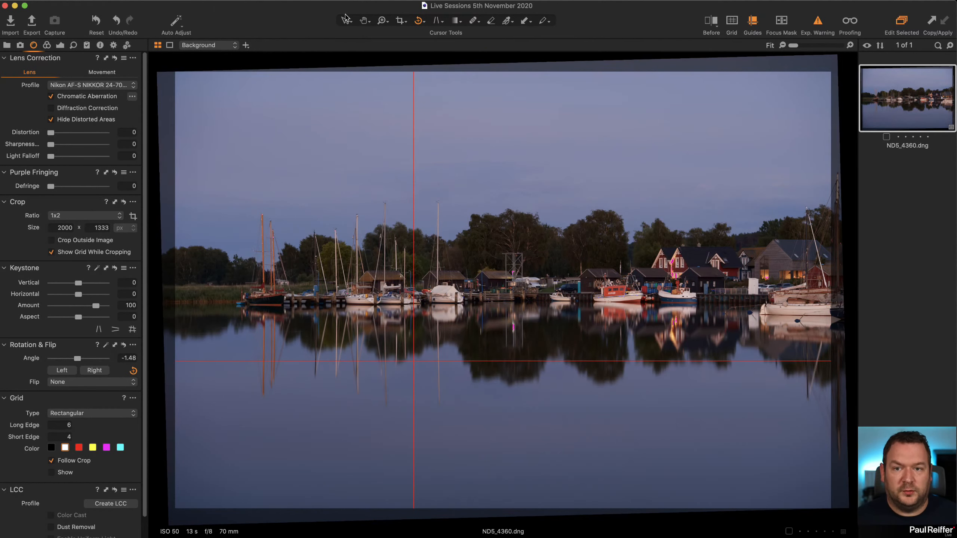
left_click_drag(405, 187, 433, 437)
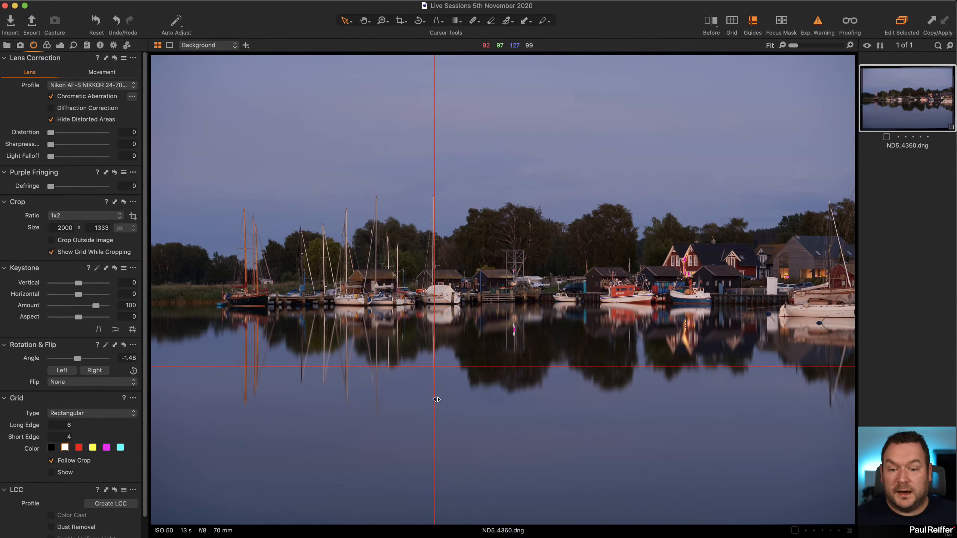
left_click_drag(434, 398, 669, 396)
left_click_drag(586, 365, 592, 297)
left_click(222, 0)
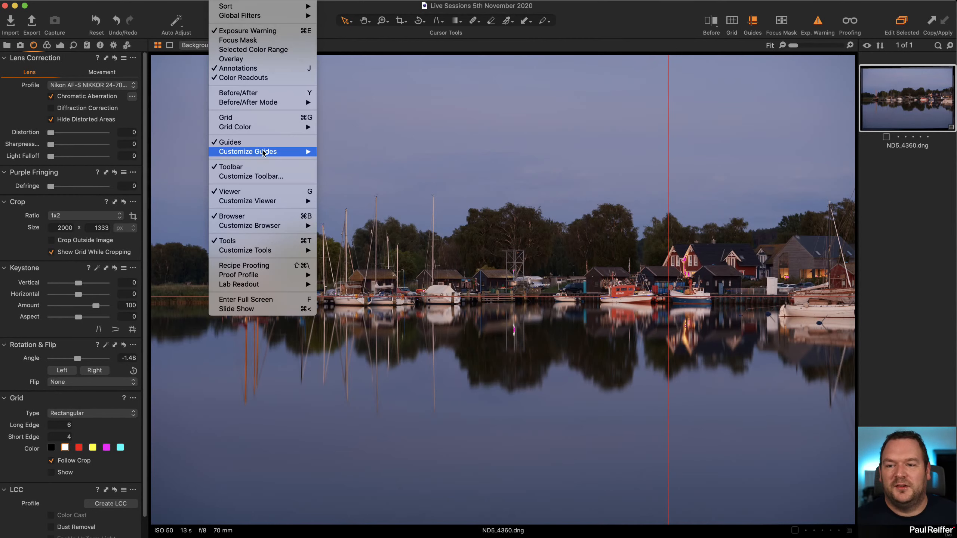
left_click(259, 143)
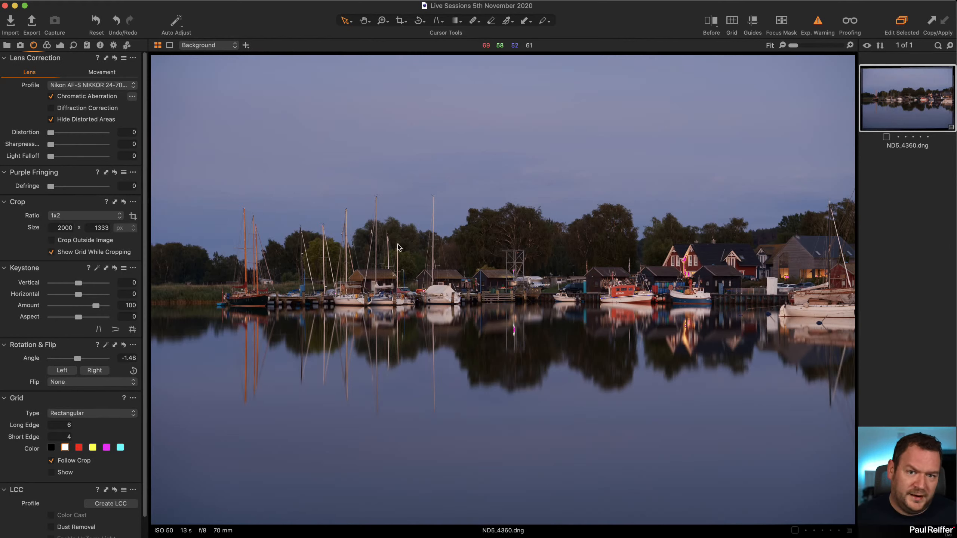
Crop the harbour photo to a 1x2 panorama, stretched nearly across the rotated image with the shoreline around mid-height, and apply it.
left_click(398, 21)
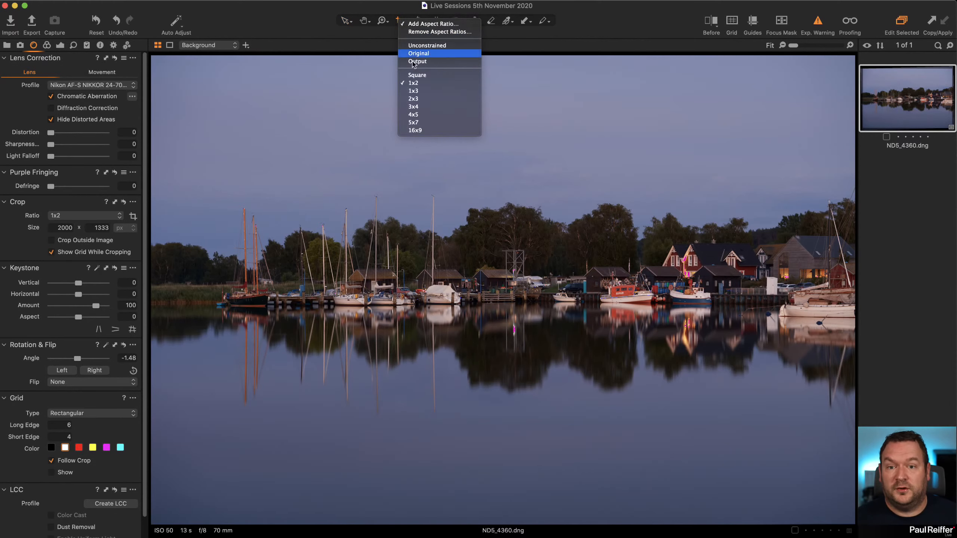
left_click(413, 83)
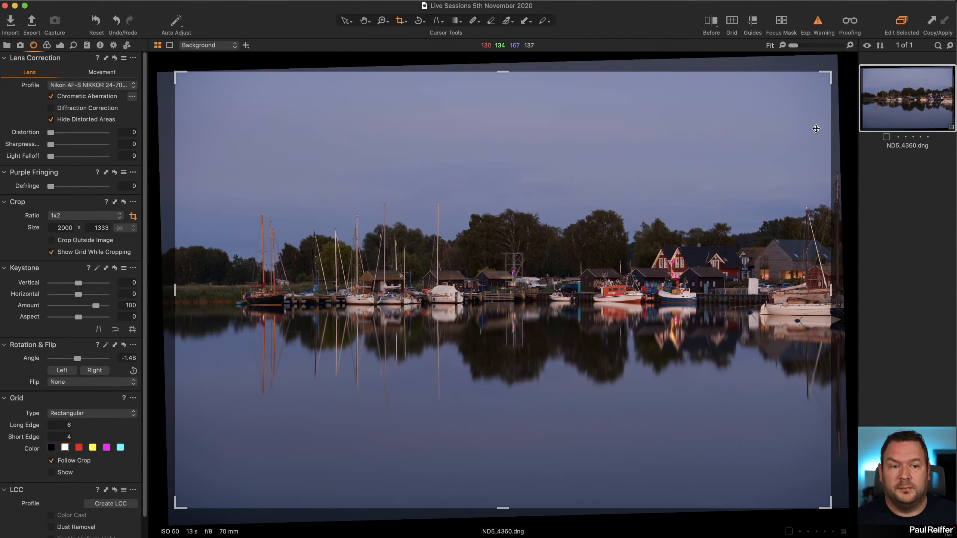
left_click_drag(827, 75, 868, 38)
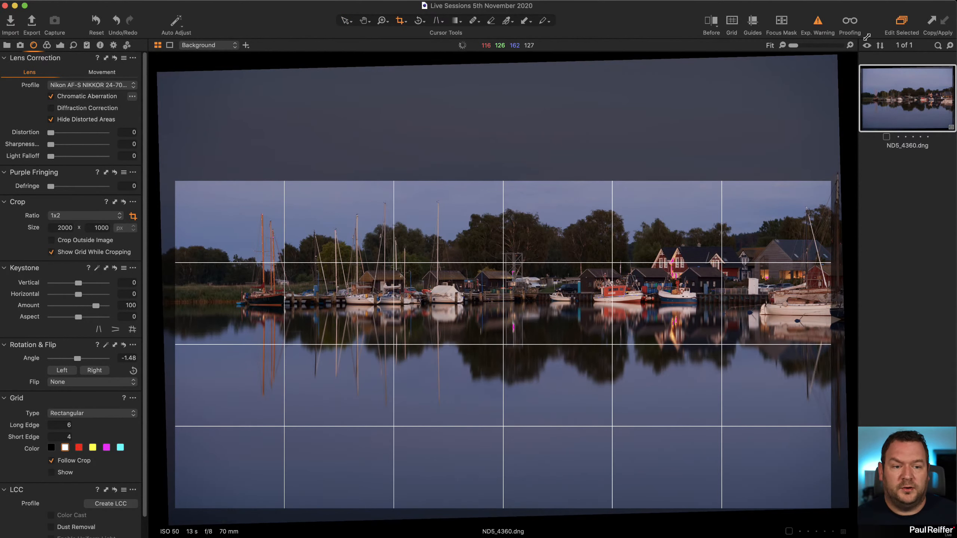
left_click_drag(498, 386, 539, 334)
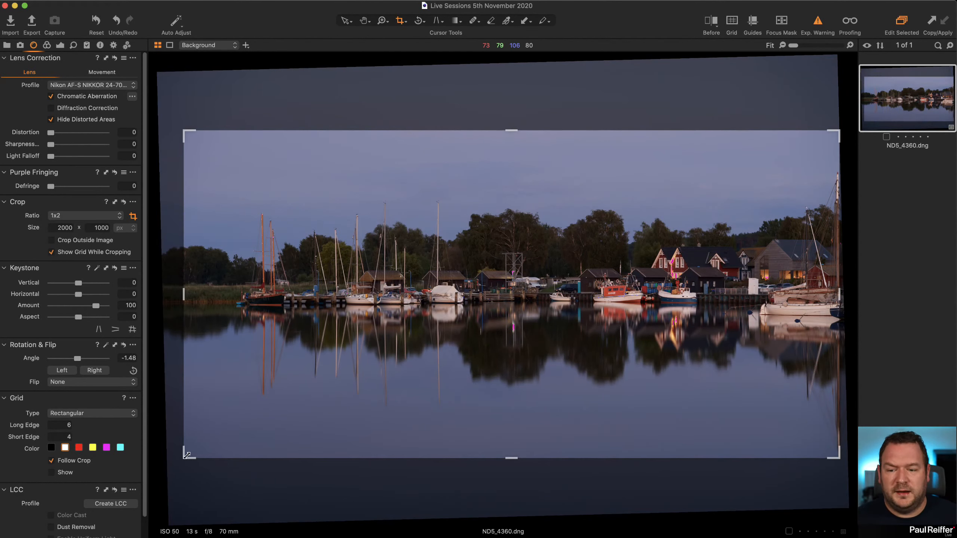
left_click_drag(185, 456, 110, 500)
left_click_drag(448, 334, 468, 329)
key("v")
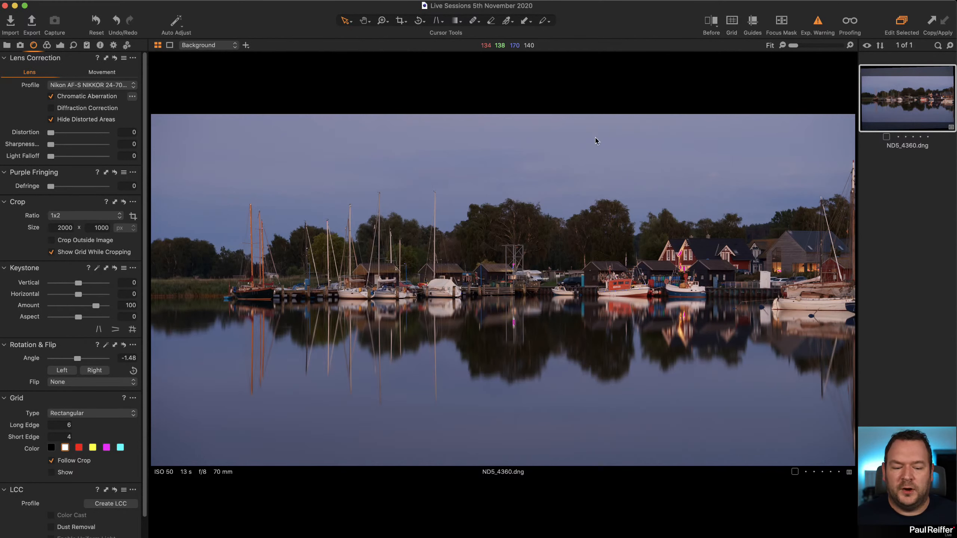
Tighten the 1x2 crop to exclude the tall mast at the photo's right edge, shift it up to show more sky, and apply it.
left_click(401, 20)
left_click_drag(841, 130, 834, 139)
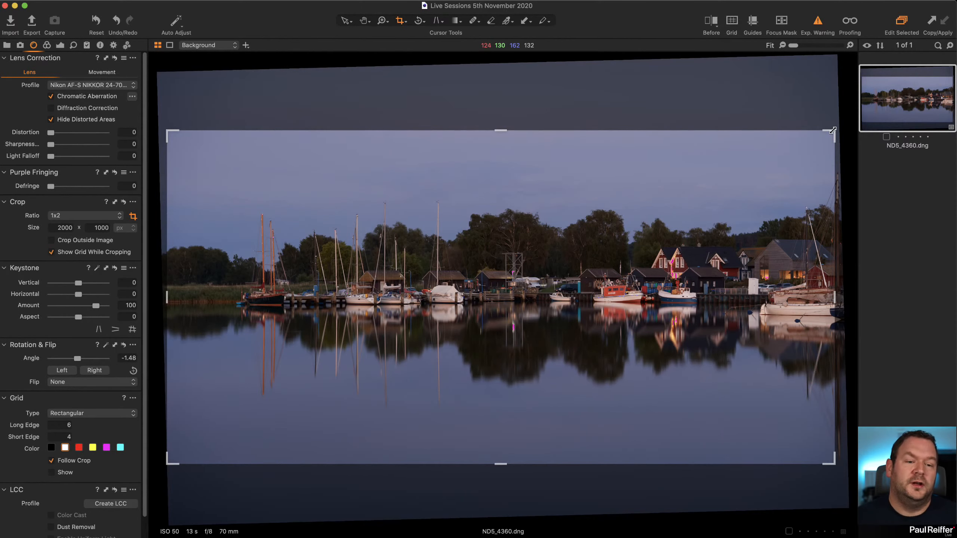
left_click_drag(833, 131, 827, 134)
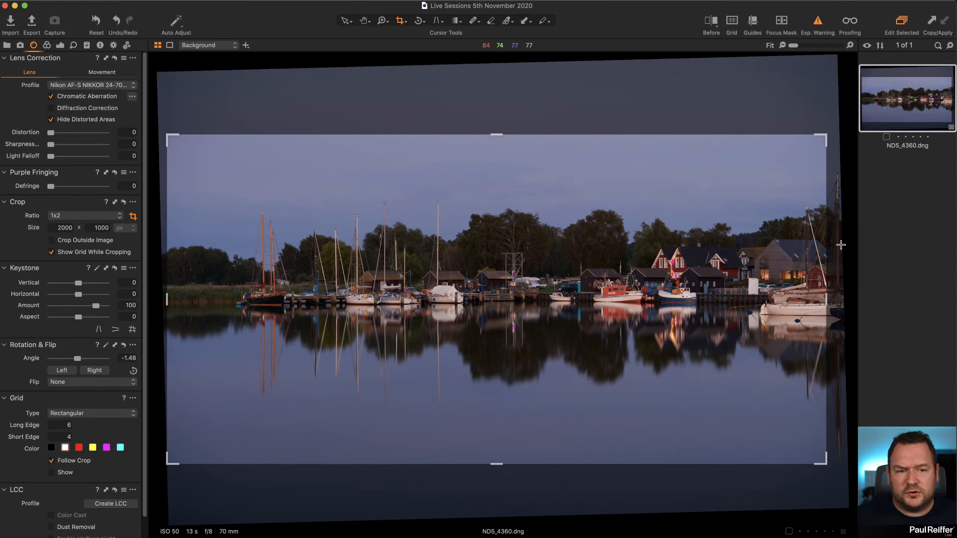
left_click_drag(561, 347, 559, 309)
left_click(345, 22)
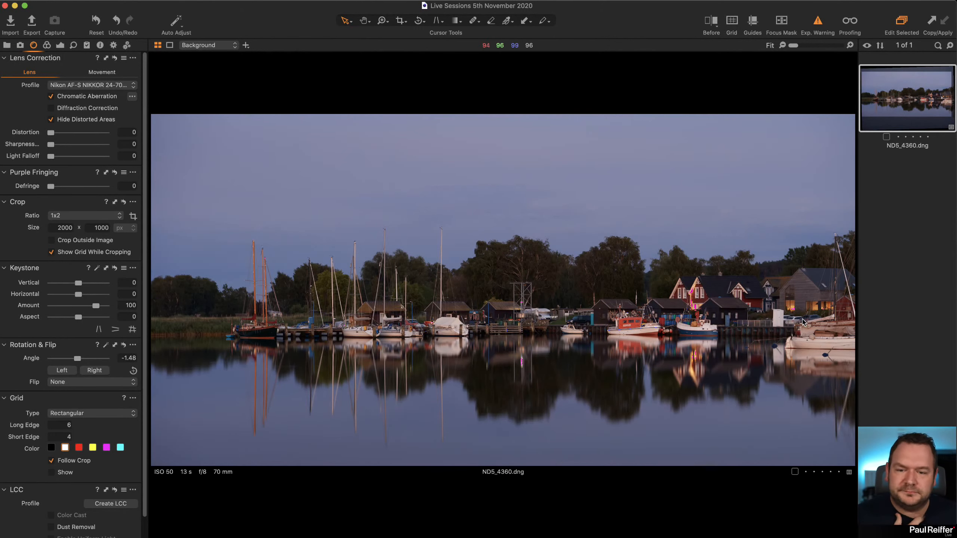
Shrink the 1x2 crop to end just past the red house, excluding the rightmost moored boats, and nudge it upward.
left_click(400, 21)
left_click_drag(825, 95, 746, 136)
left_click_drag(656, 303, 656, 295)
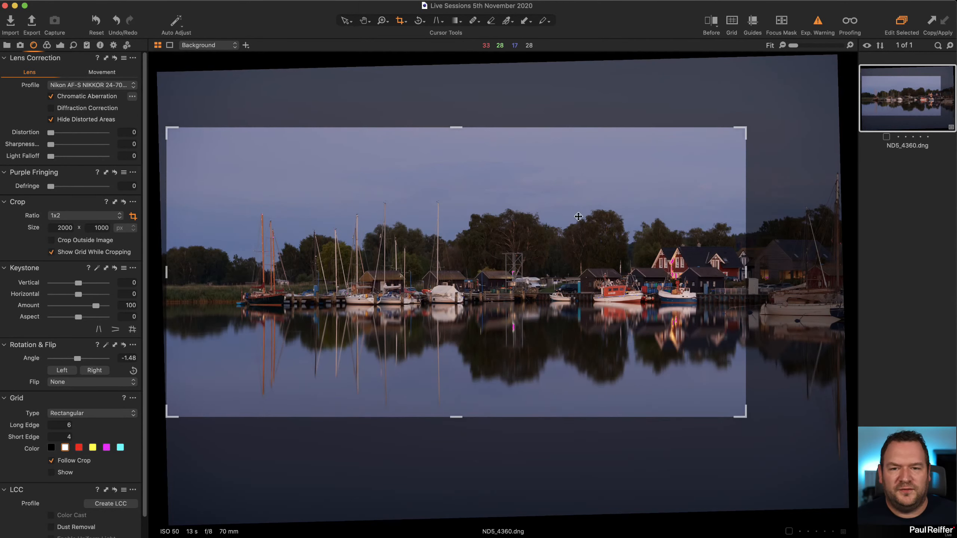
Change the crop's aspect ratio to 2x3, keeping the rightmost moored boats outside the frame.
left_click(400, 22)
left_click(432, 99)
left_click(403, 21)
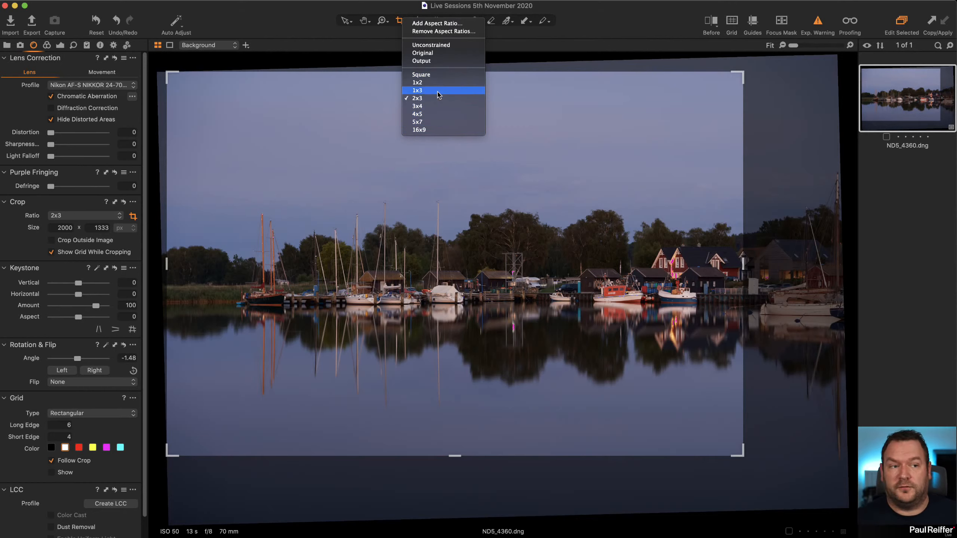
left_click(326, 8)
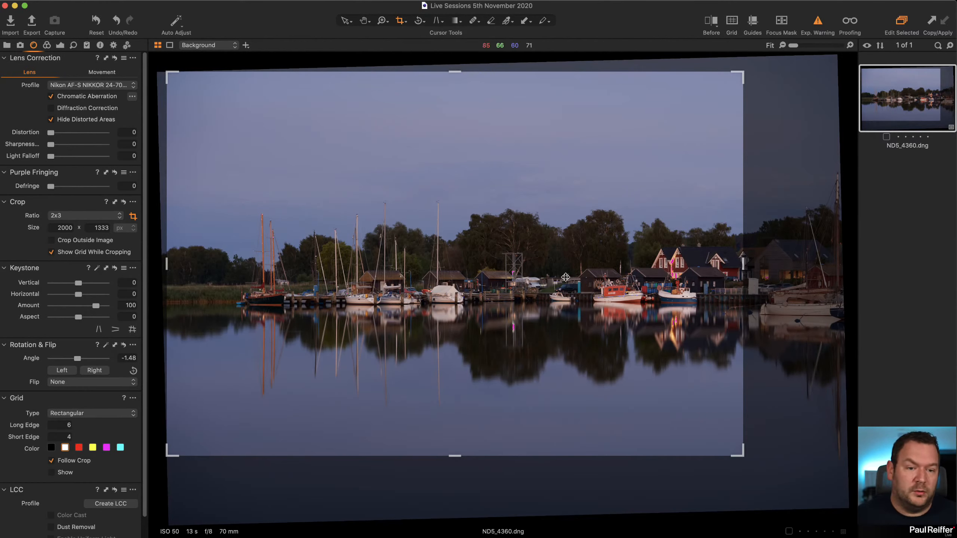
Shift the 2x3 crop slightly right to include the whole red house, trim its lower-left corner inward, and apply the crop.
left_click(548, 278)
left_click_drag(548, 277, 553, 276)
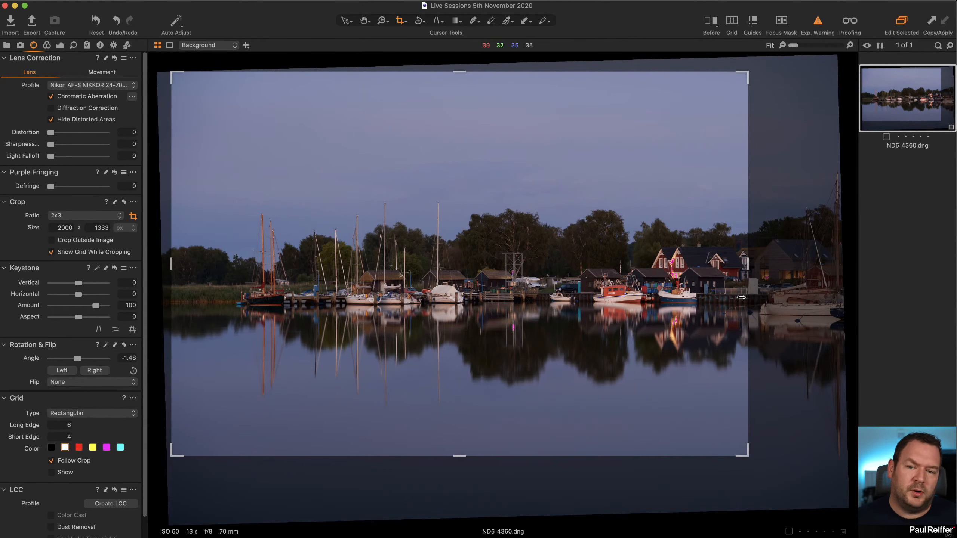
left_click(409, 185)
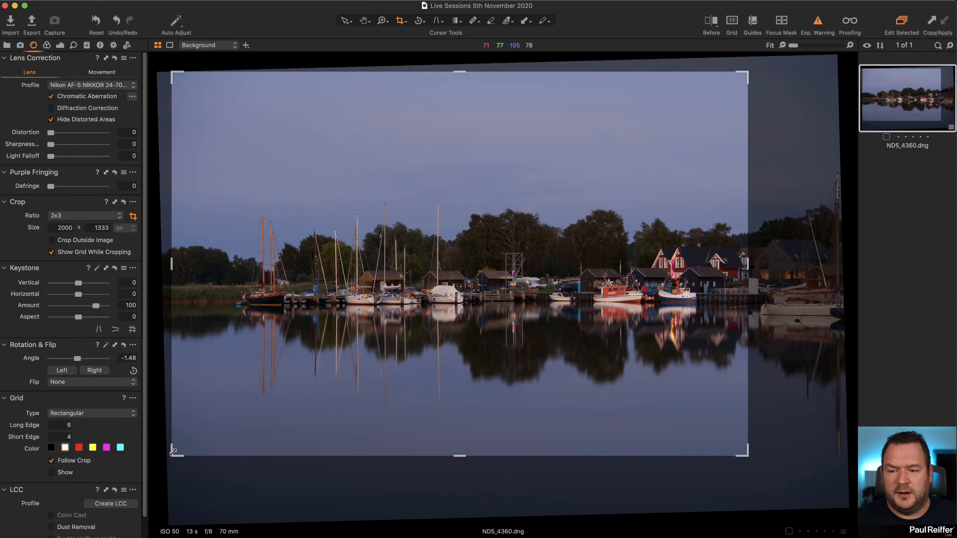
left_click_drag(174, 451, 182, 448)
left_click(345, 20)
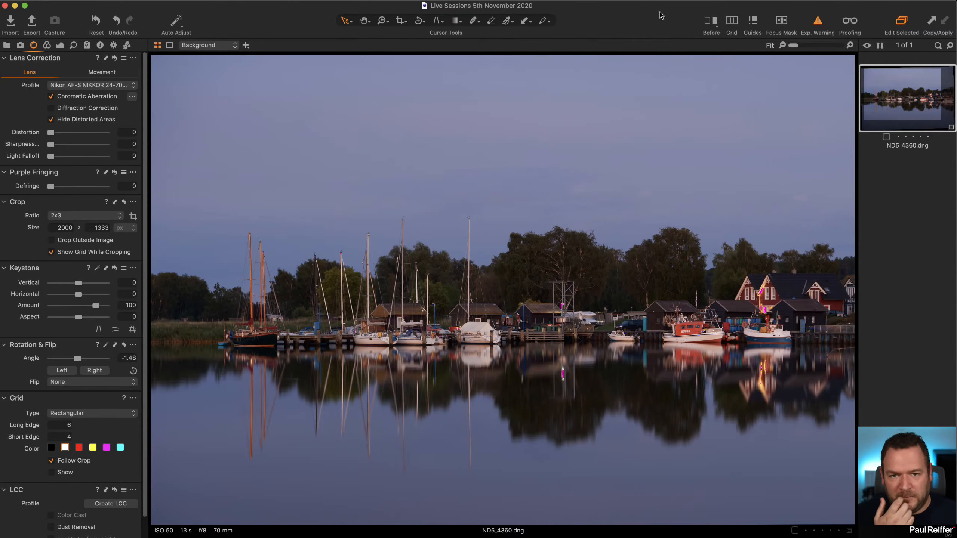
left_click(399, 21)
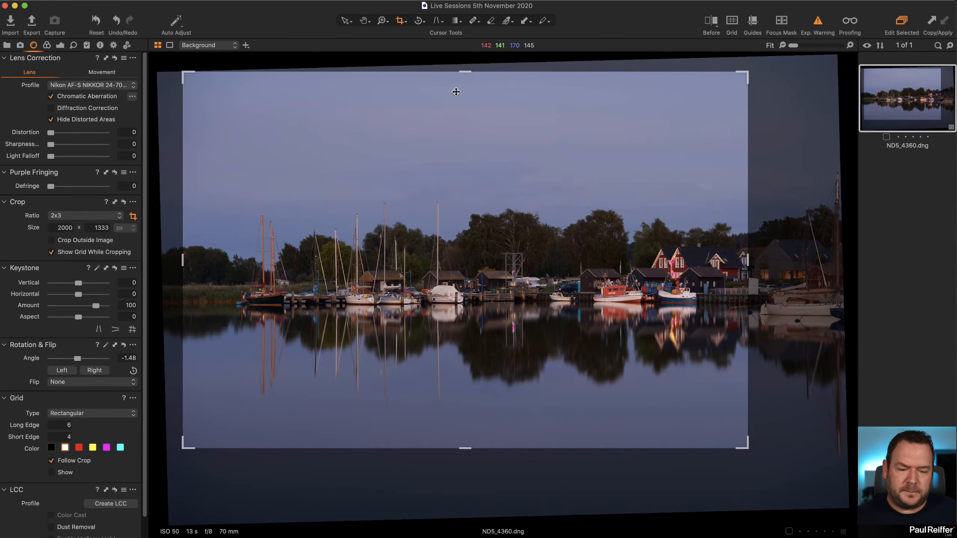
left_click(344, 21)
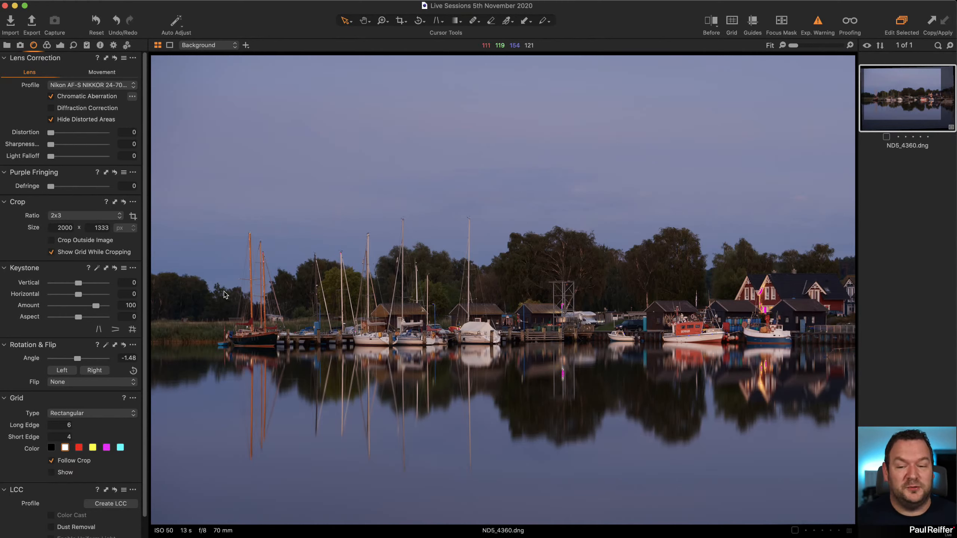
Try RGB Levels with the shadow point at 4 and the highlight point at 220 on the Background layer, and reset Levels.
left_click(60, 45)
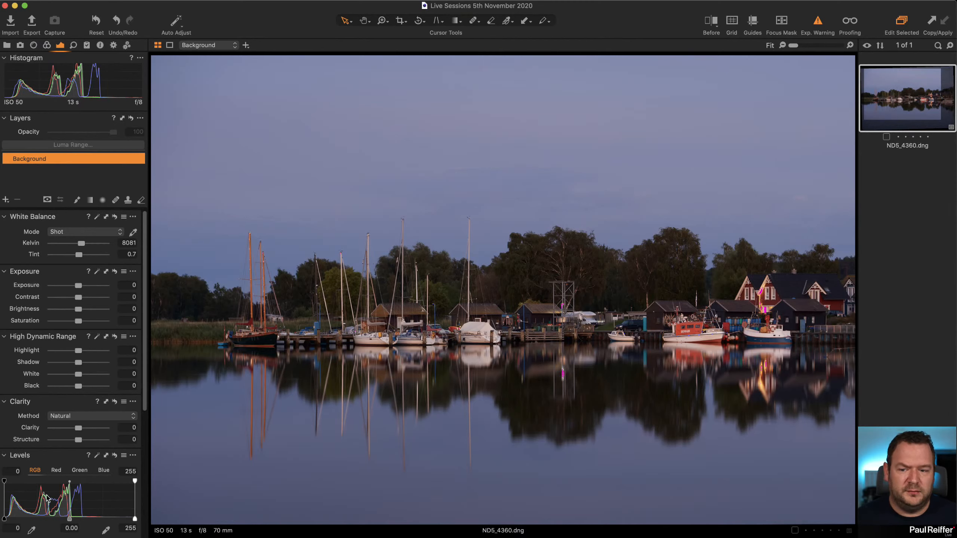
left_click_drag(136, 519, 114, 520)
left_click_drag(4, 519, 6, 519)
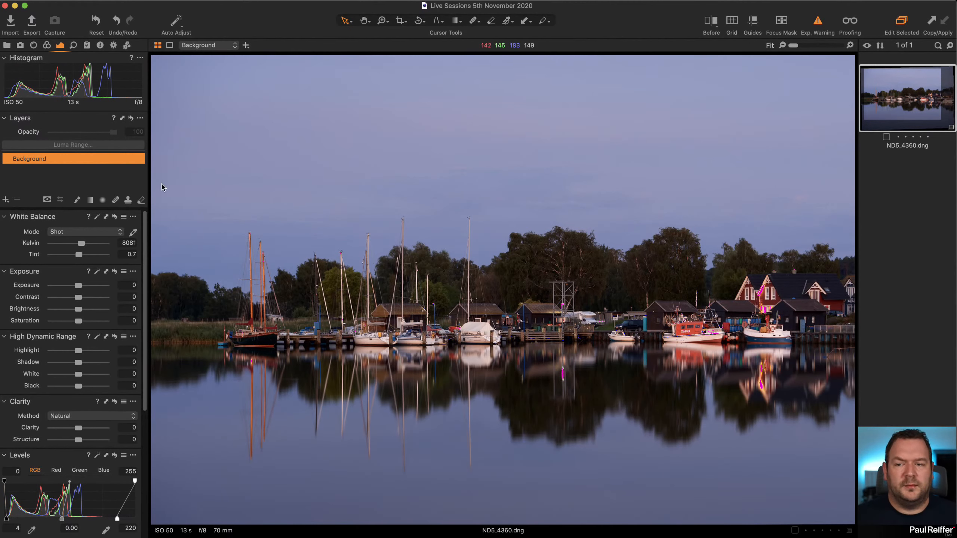
left_click(114, 455)
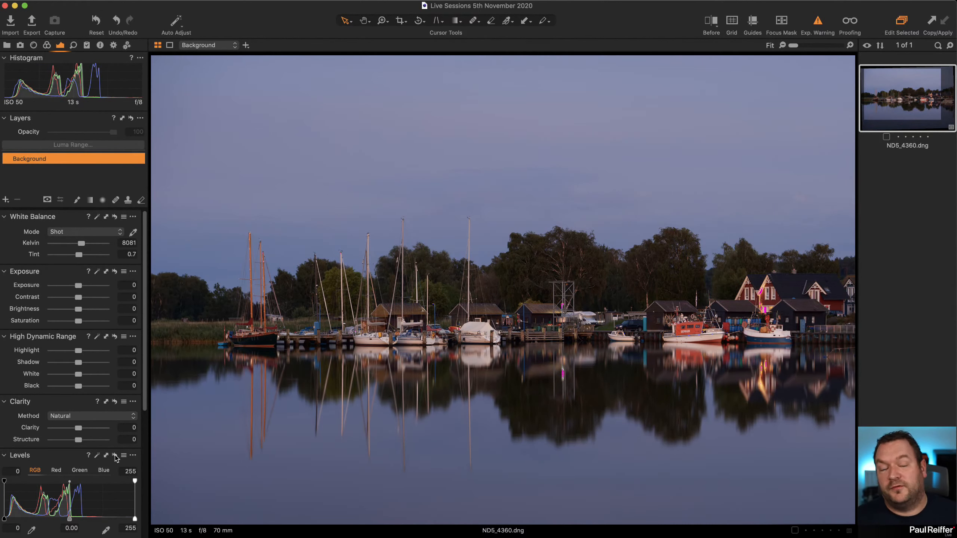
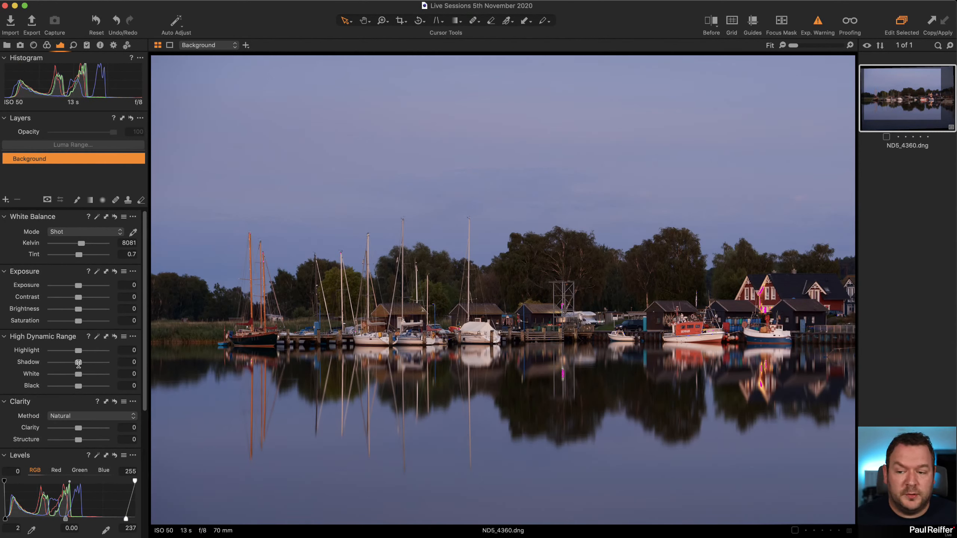
Set the Background layer's High Dynamic Range Shadow to 6, and try a lower Highlight value before resetting it.
mouse_move(78, 362)
left_mouse_down()
mouse_move(99, 363)
mouse_move(81, 363)
left_mouse_up()
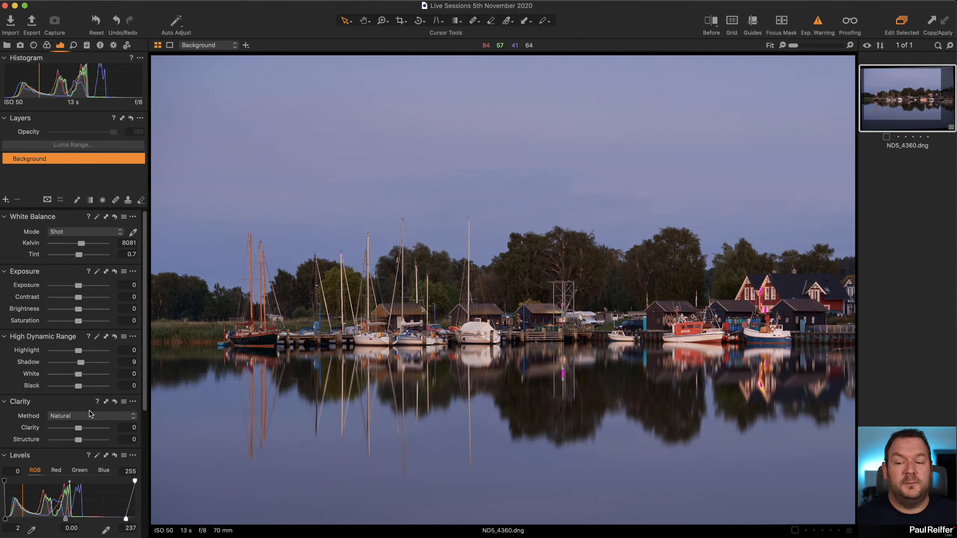
left_click_drag(81, 362, 80, 363)
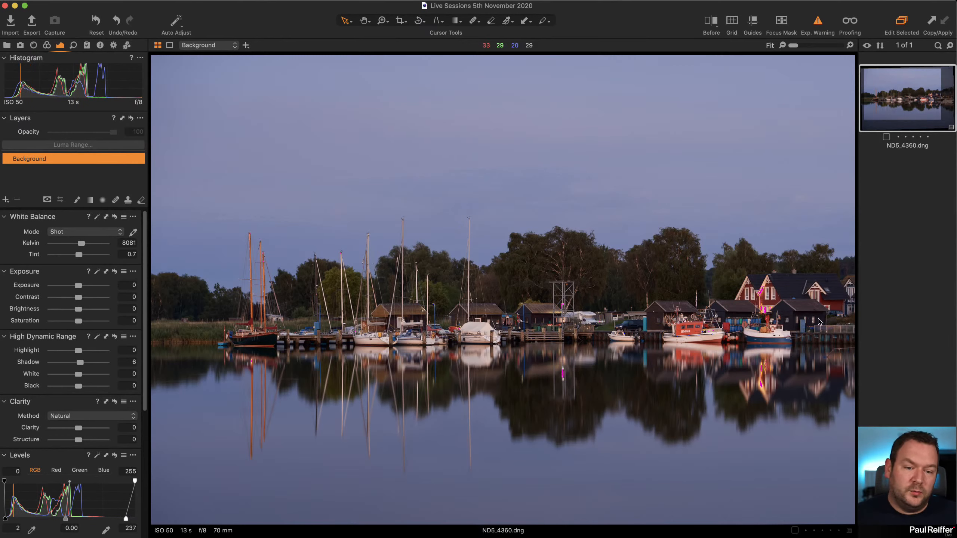
left_click_drag(79, 350, 66, 351)
double_click(67, 351)
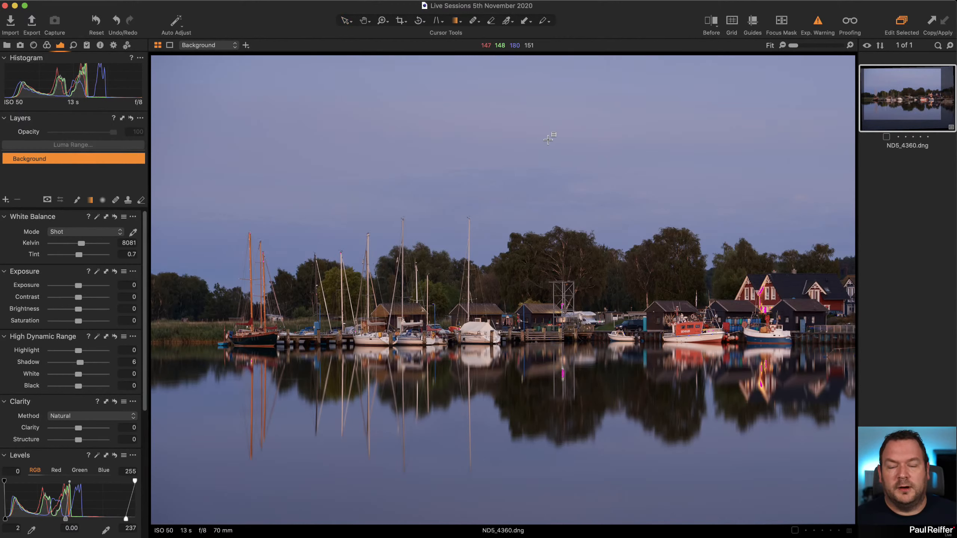
Draw a linear gradient mask on a new adjustment layer, running from the top of the sky down to the harbour buildings.
left_click(6, 202)
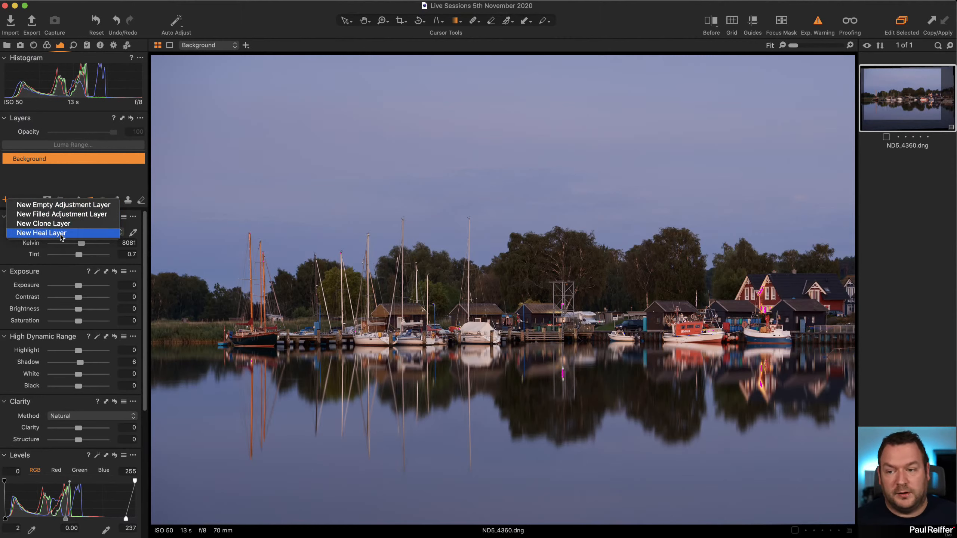
left_click(49, 181)
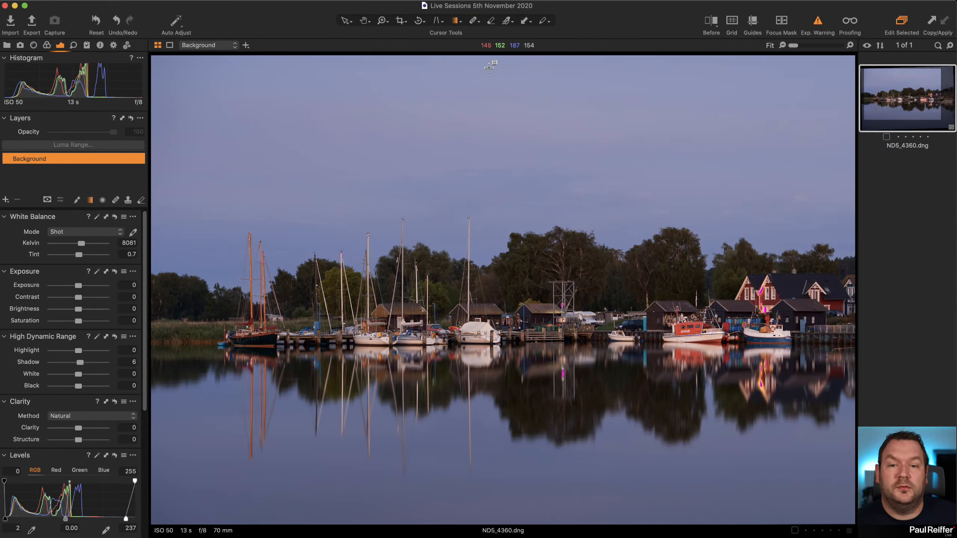
left_click_drag(489, 67, 489, 300)
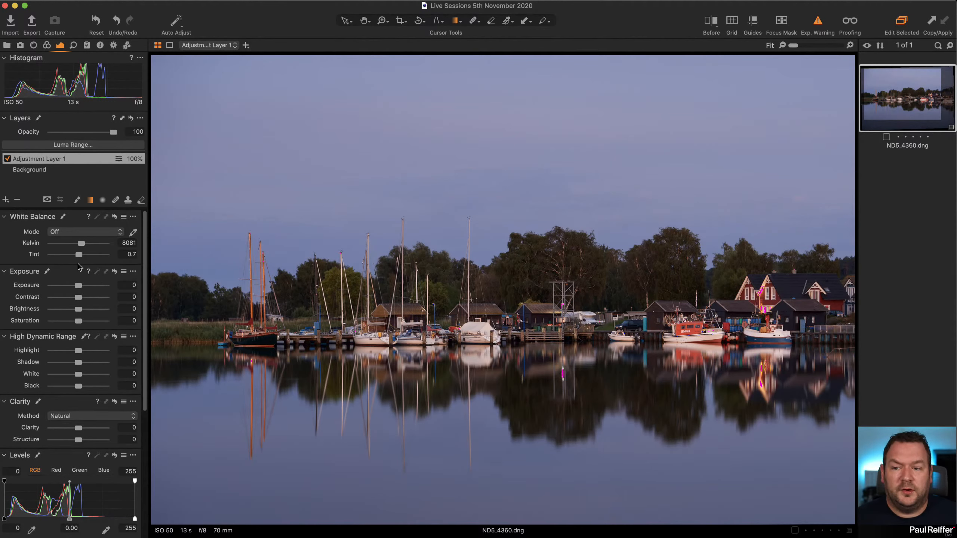
Set the sky gradient layer's Exposure to -0.4 and Saturation to 19, and rename the layer Sky.
left_click_drag(78, 287, 86, 321)
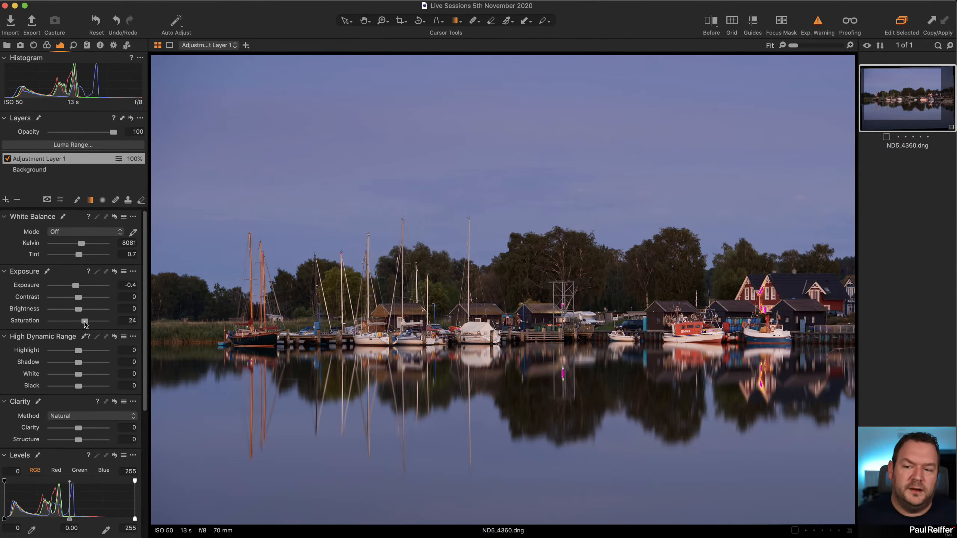
left_click_drag(85, 324, 83, 323)
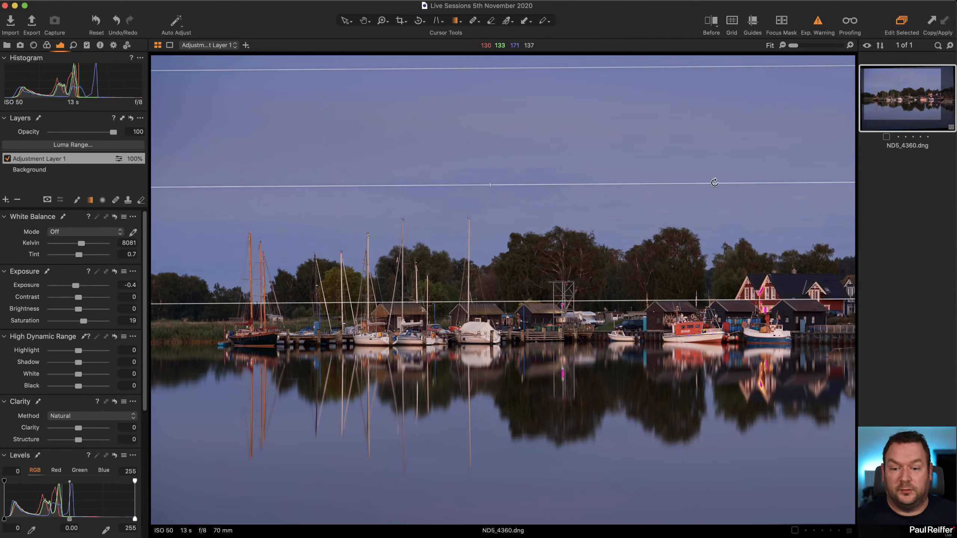
double_click(39, 157)
type("Sky")
key("Return")
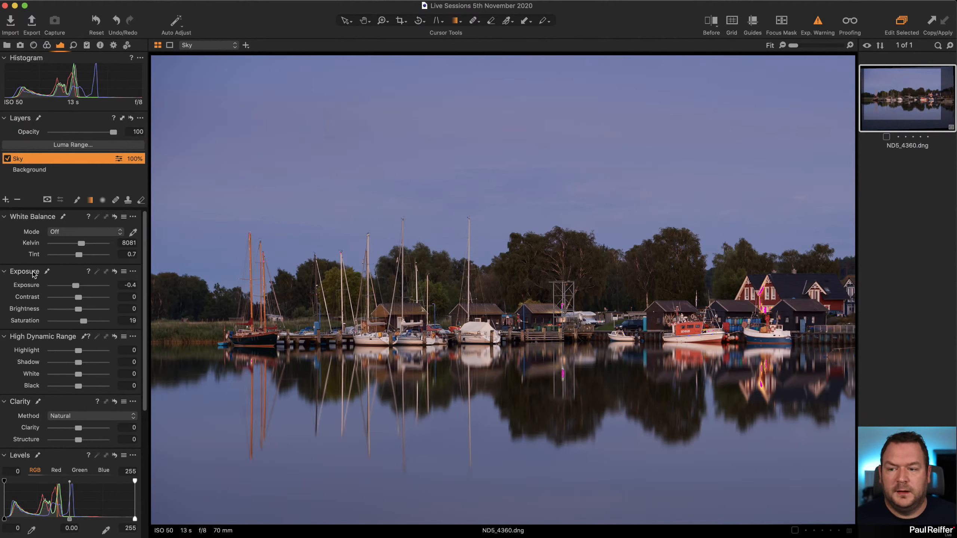
Add a layer named Water with a linear gradient mask from the lower water up to the waterline, and set its Exposure to -0.48.
left_click(6, 201)
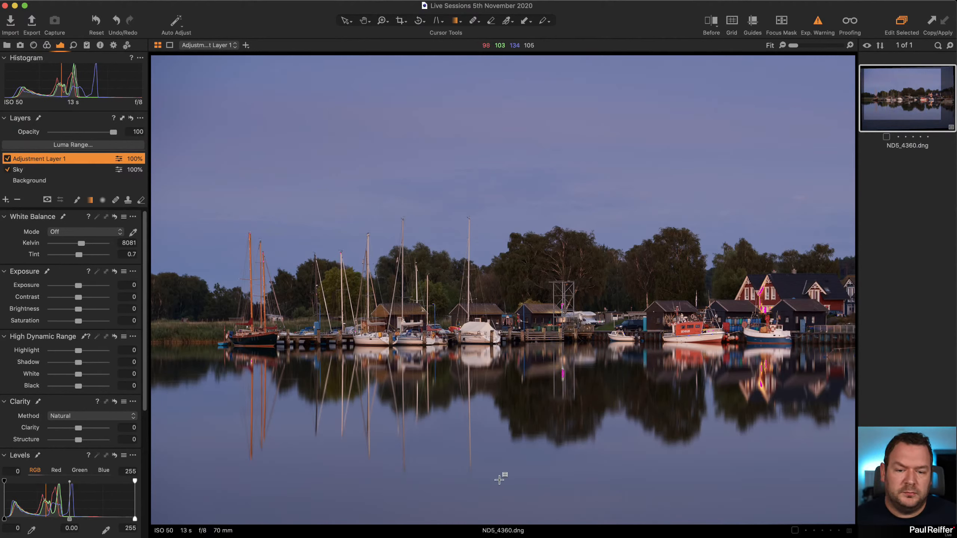
left_click_drag(504, 479, 499, 337)
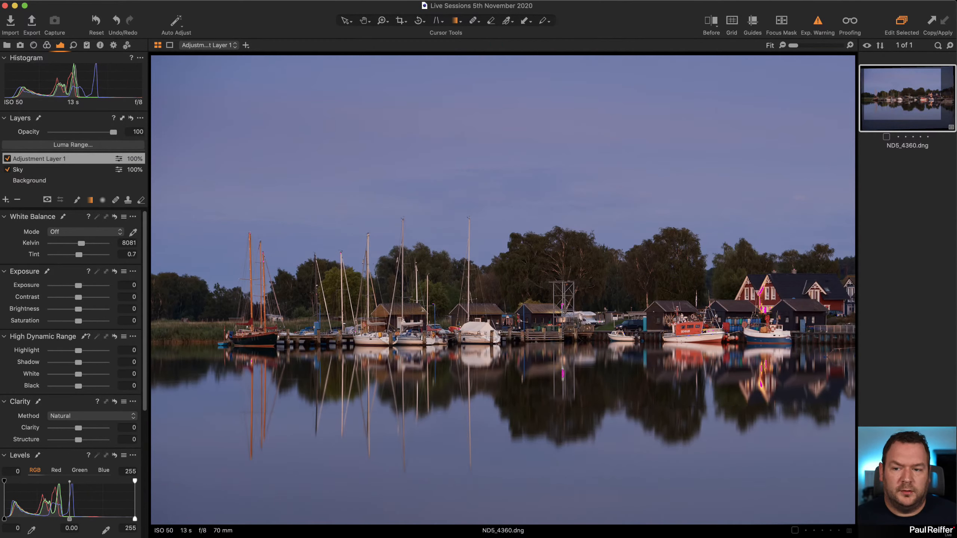
double_click(49, 159)
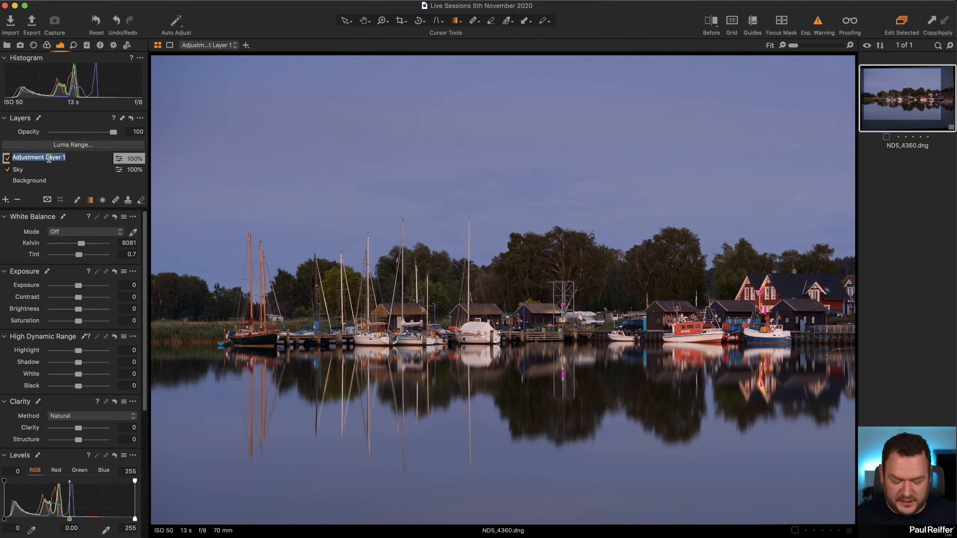
type("Water")
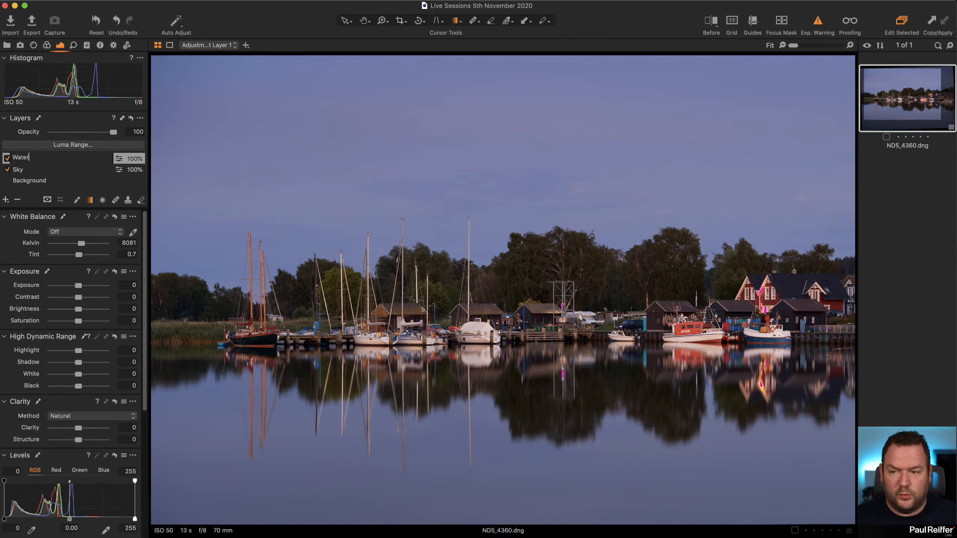
key("Return")
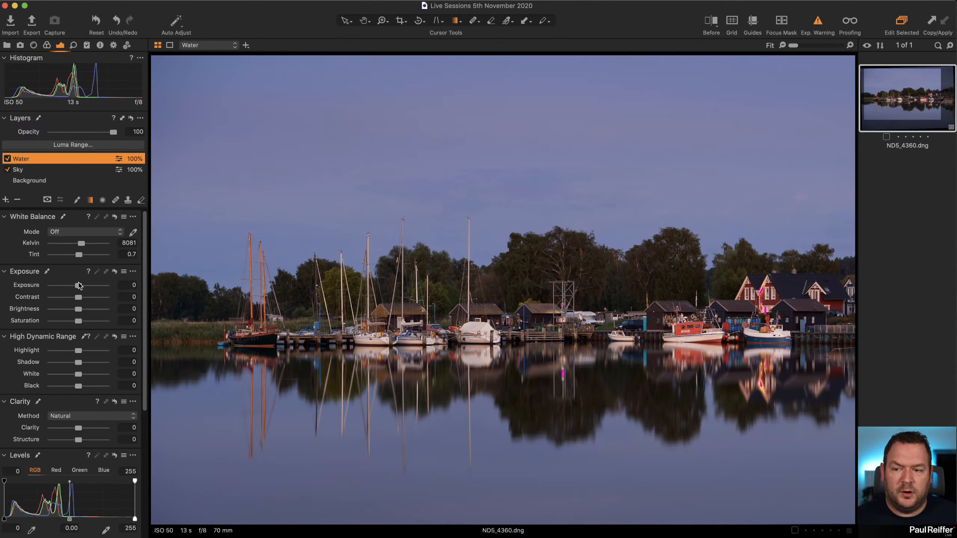
left_click_drag(78, 285, 77, 287)
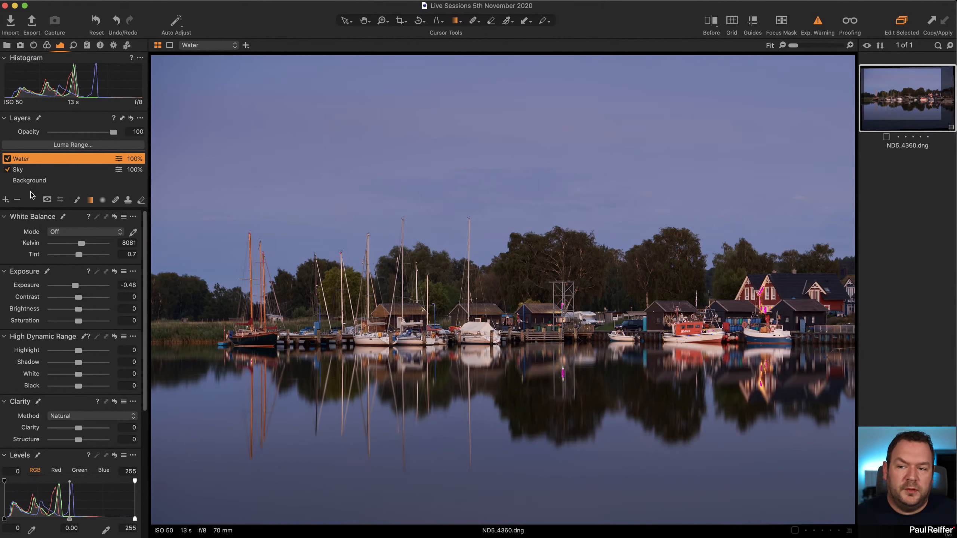
Add another adjustment layer above Water and name it Boats.
left_click(36, 181)
left_click(103, 200)
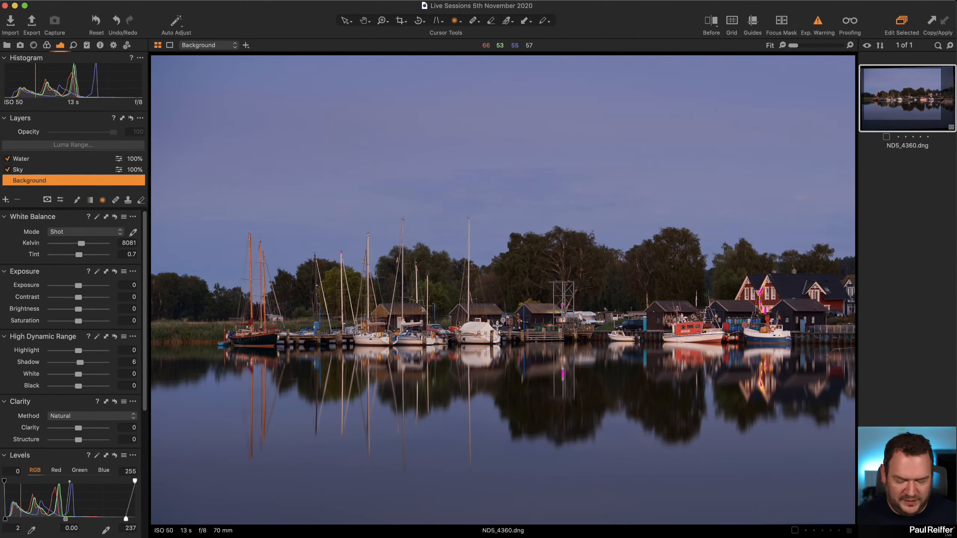
left_click(6, 199)
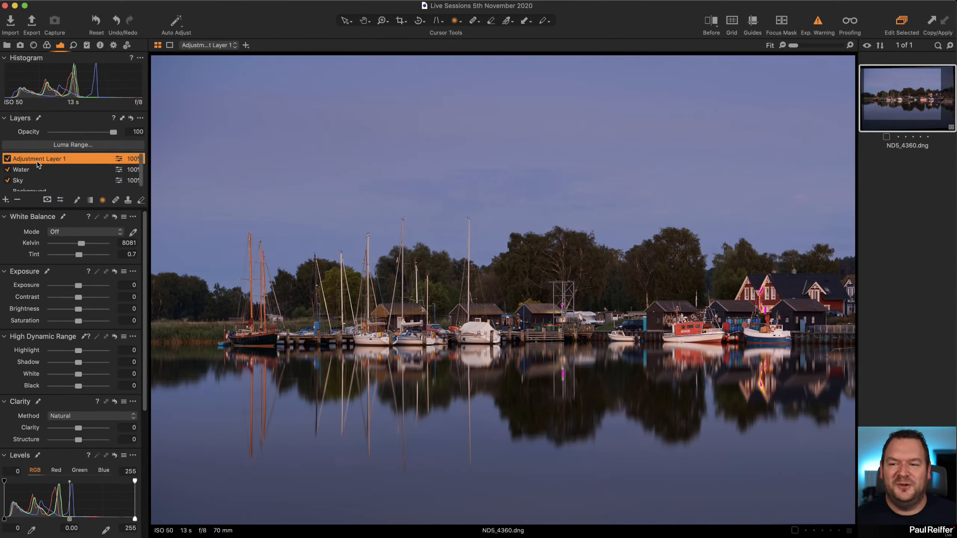
double_click(37, 160)
type("B")
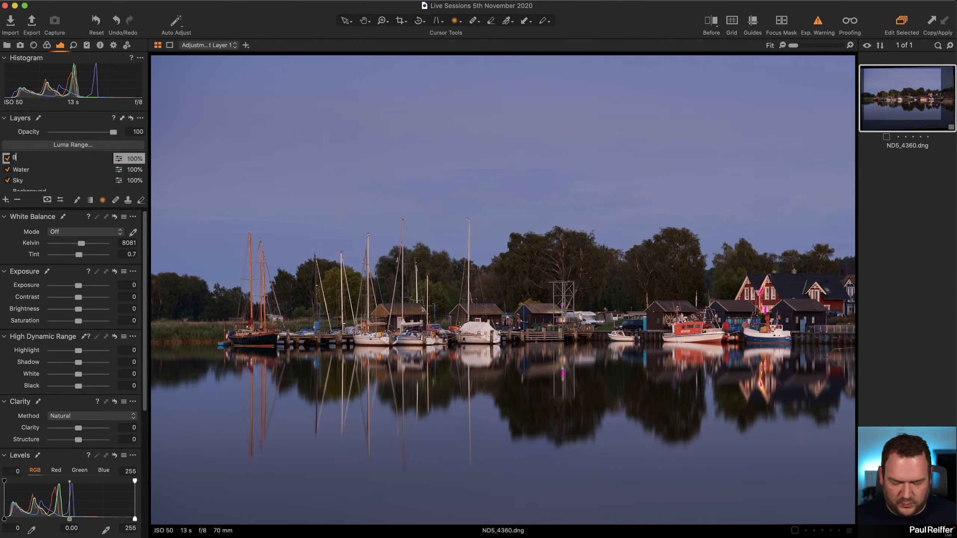
type("oats")
key("Return")
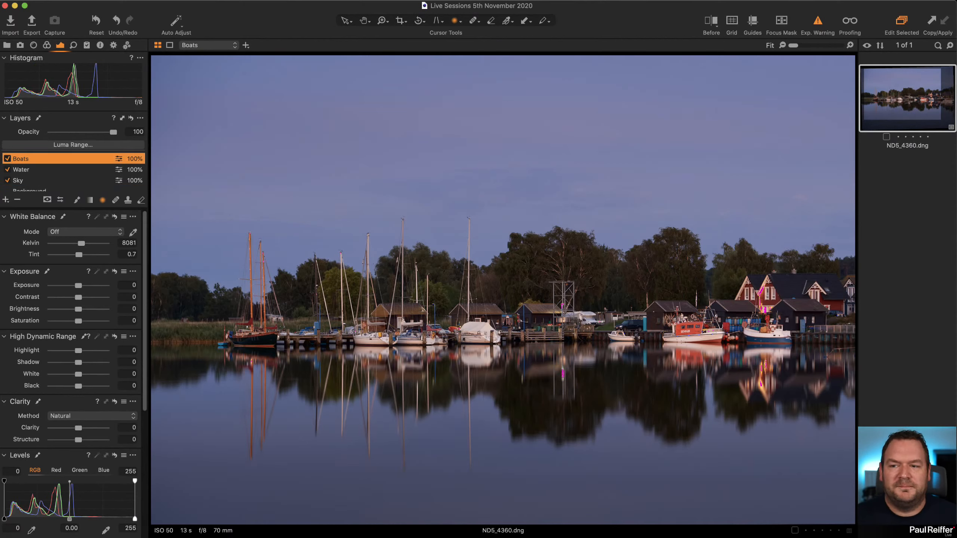
Draw a wide elliptical radial mask on the Boats layer, centred on the moored boats, and pull its middle ellipse inward for a softer falloff.
left_click(103, 200)
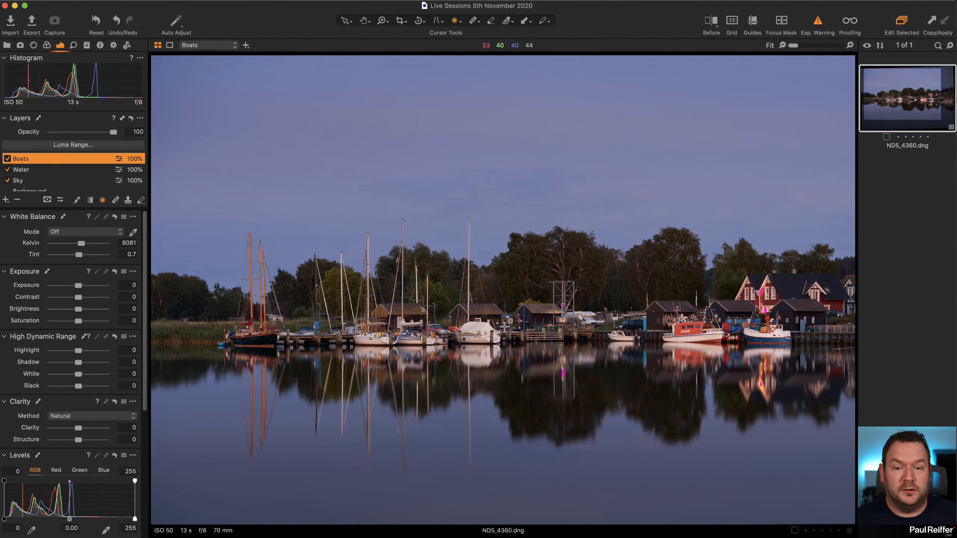
left_click_drag(509, 326, 919, 467)
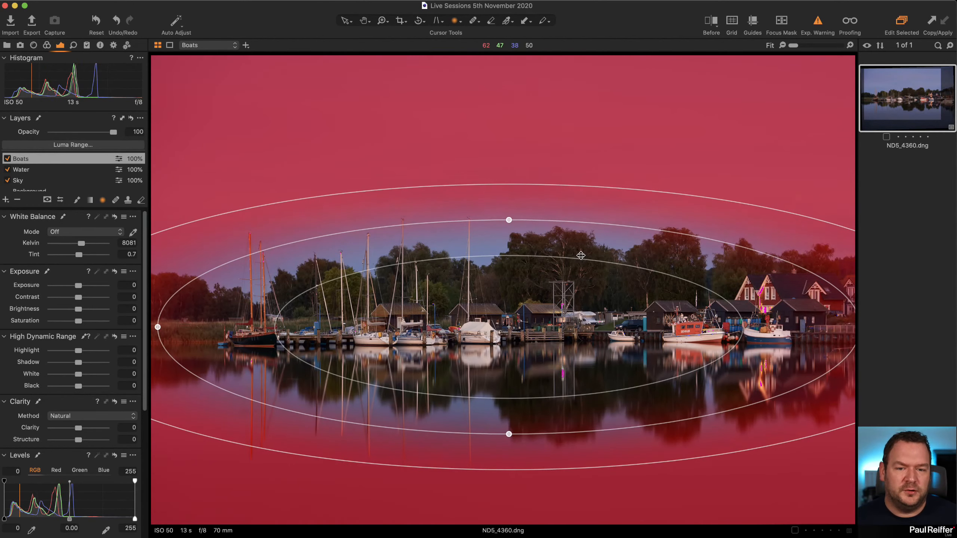
left_click_drag(588, 263, 509, 328)
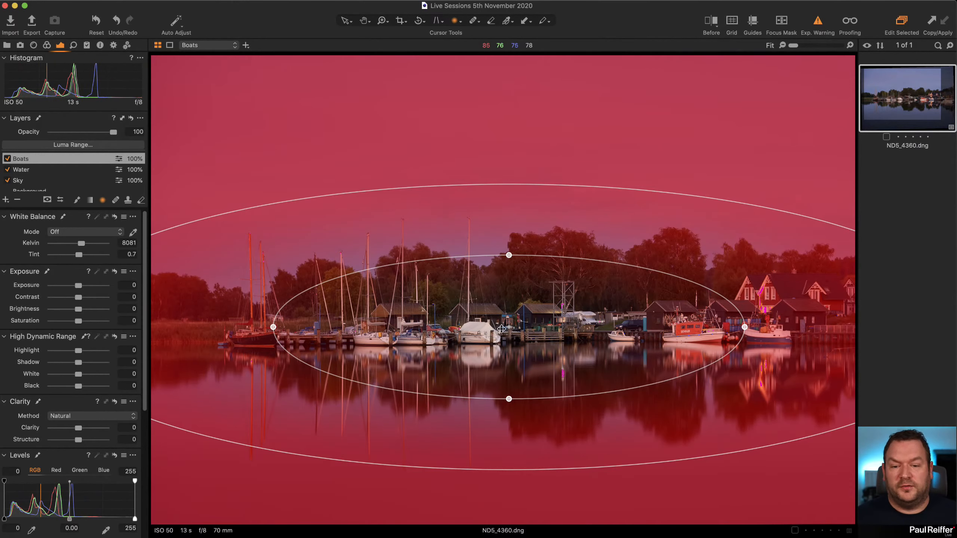
Invert the Boats layer's radial mask to cover the harbour, enlarge its outer ellipse slightly, and hide the mask overlay.
right_click(49, 159)
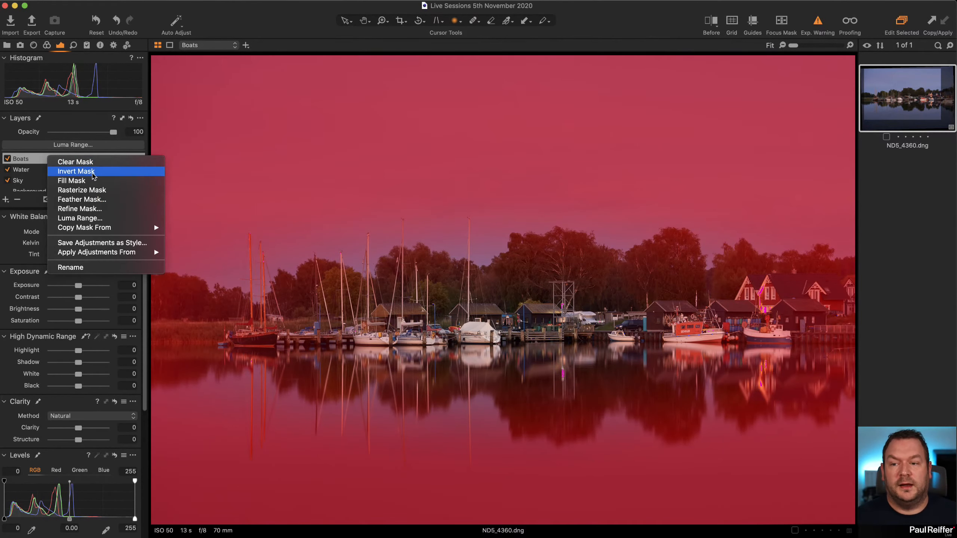
left_click(93, 173)
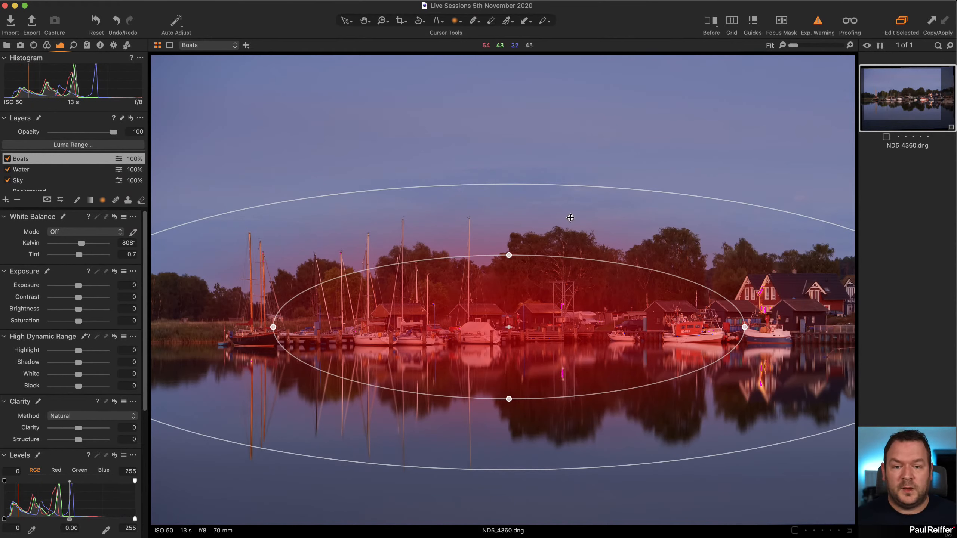
left_click_drag(518, 184, 519, 163)
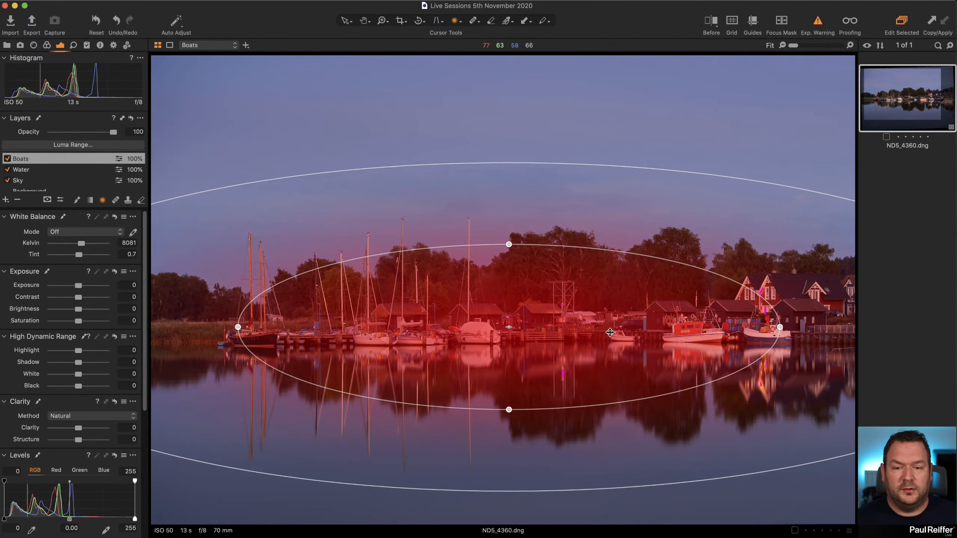
key("m")
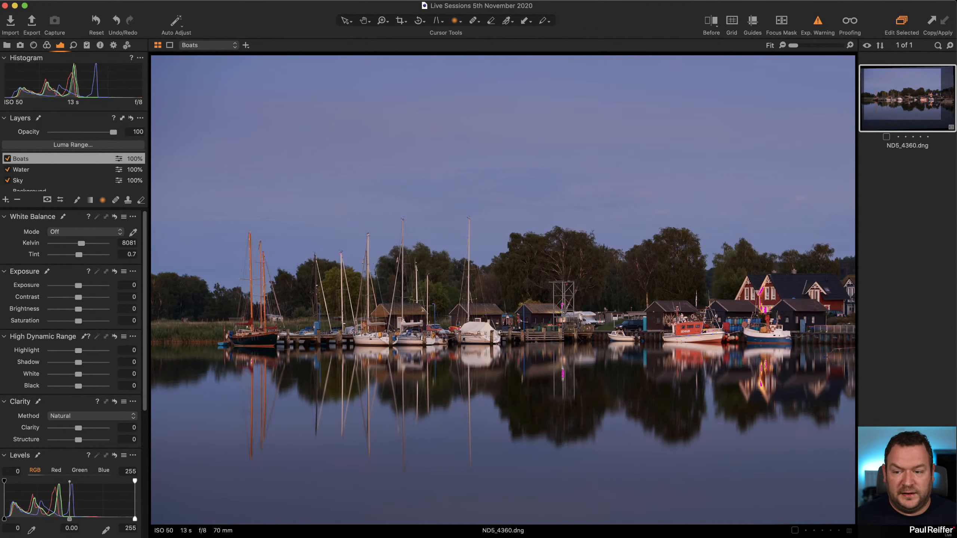
Set the Boats layer's Clarity to 24 and High Dynamic Range White to -9.
left_click_drag(78, 428, 86, 428)
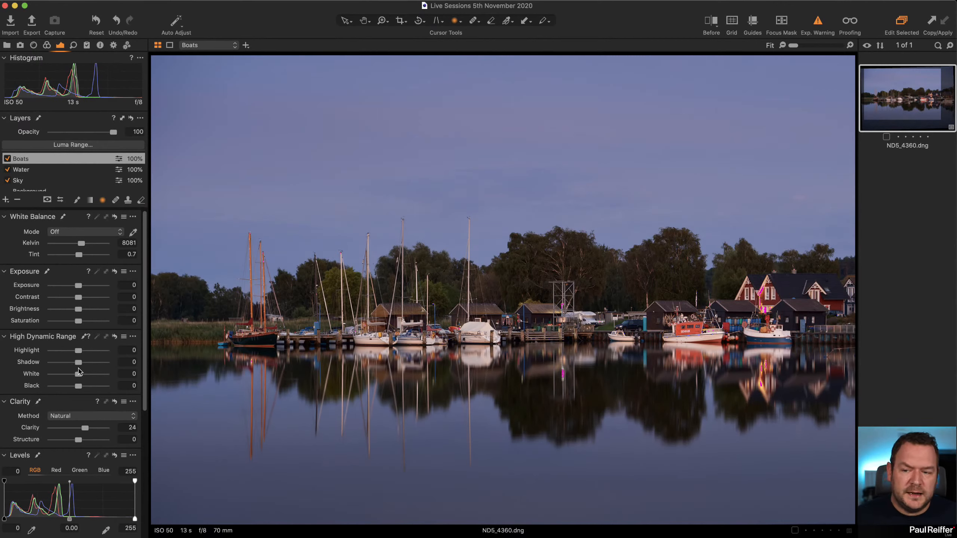
left_click_drag(78, 375, 77, 376)
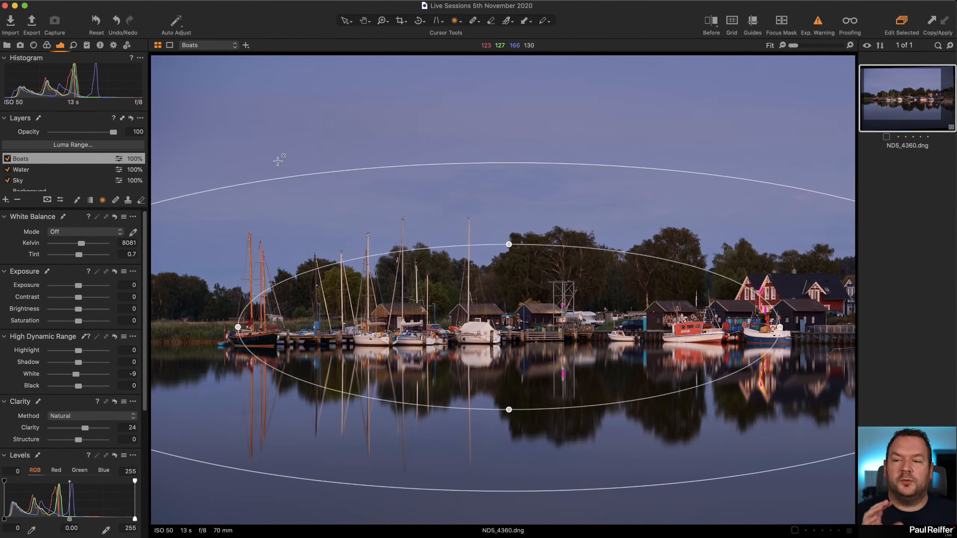
Review the adjustments on the Sky, Water and Boats layers in turn.
scroll(57, 185, "down", 1)
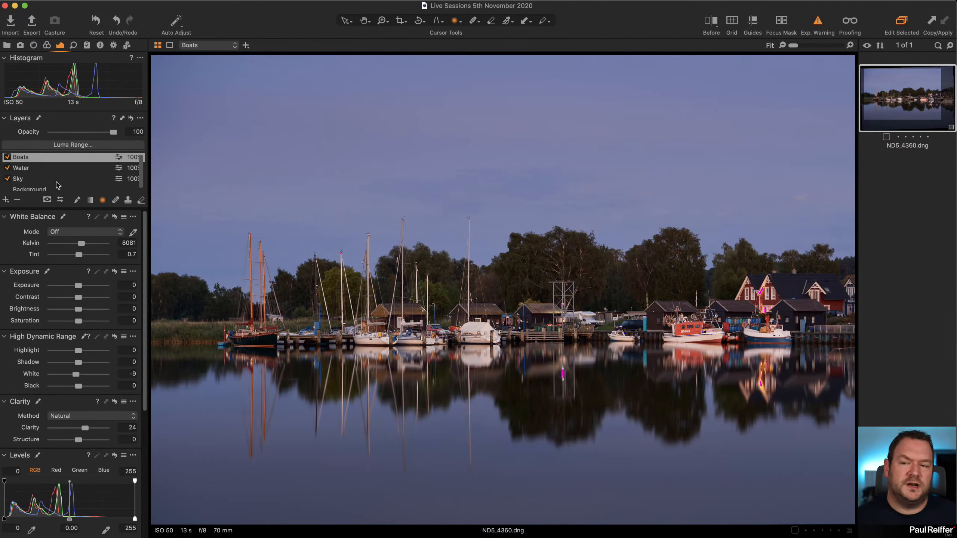
scroll(58, 185, "down", 1)
left_click(42, 177)
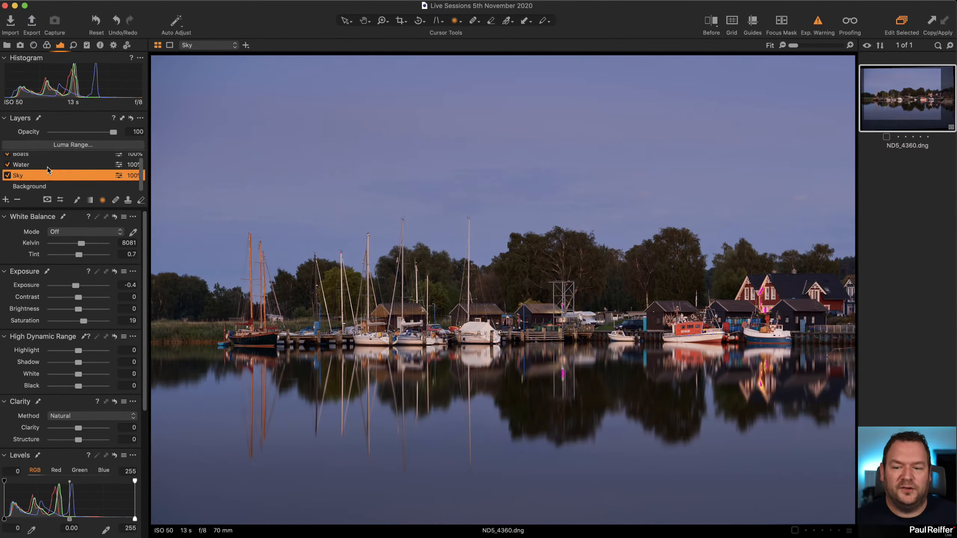
left_click(49, 166)
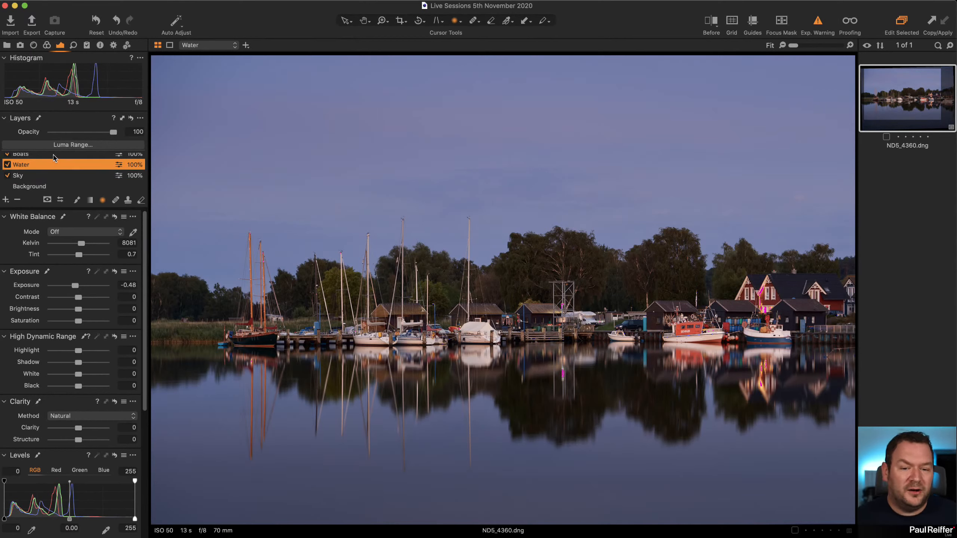
scroll(54, 157, "up", 1)
left_click(54, 158)
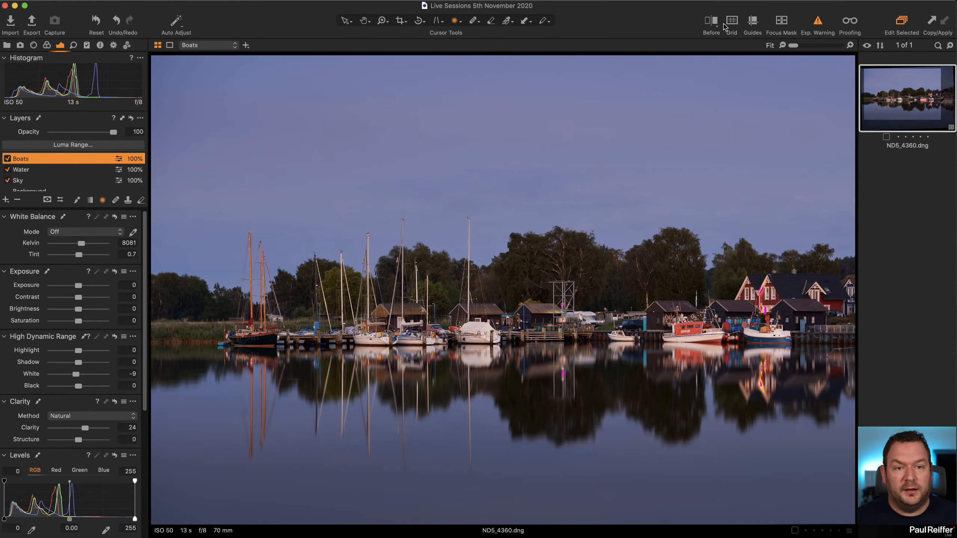
Compare the photo before and after the edits in split view, sweeping the divider across the harbour.
left_click(712, 22)
left_click_drag(502, 289, 851, 290)
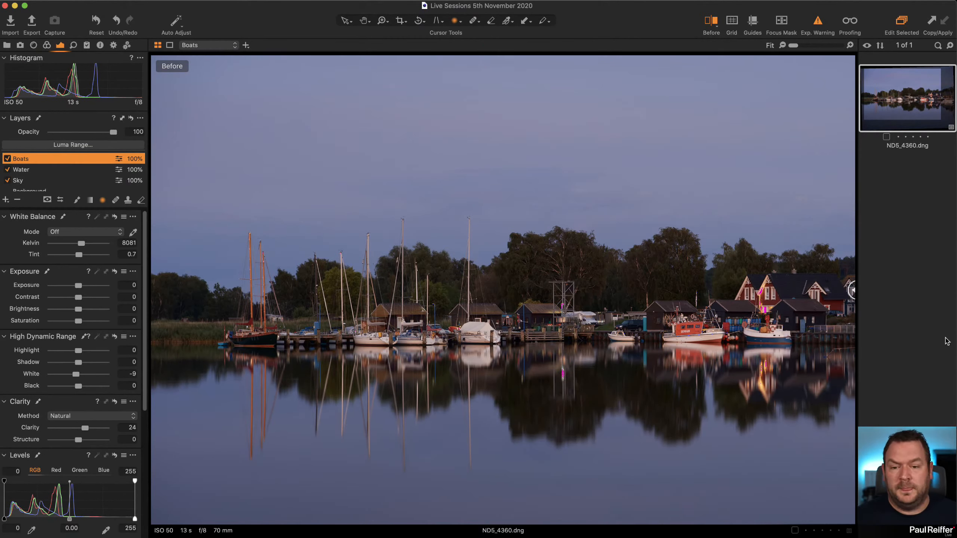
left_click_drag(851, 344, 286, 347)
key("v")
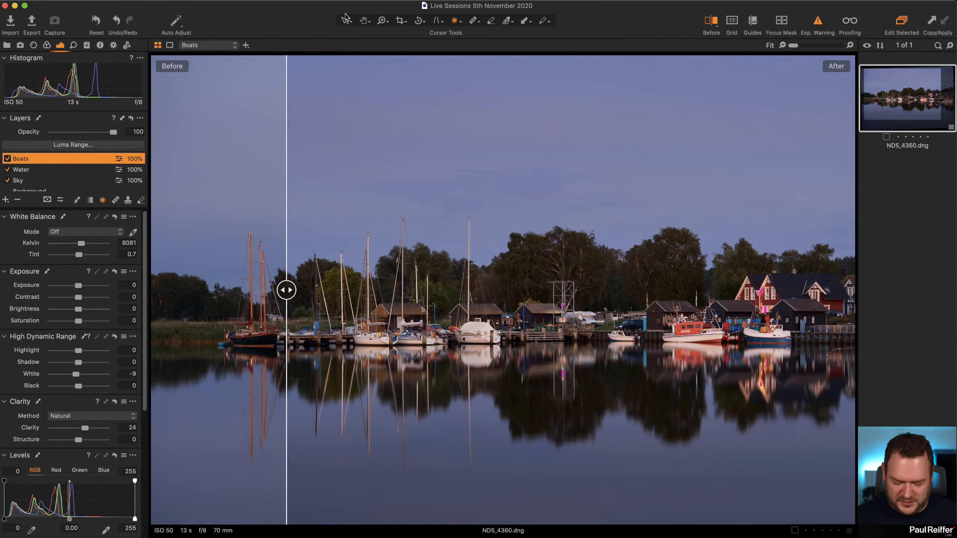
left_click_drag(287, 289, 387, 348)
key("z")
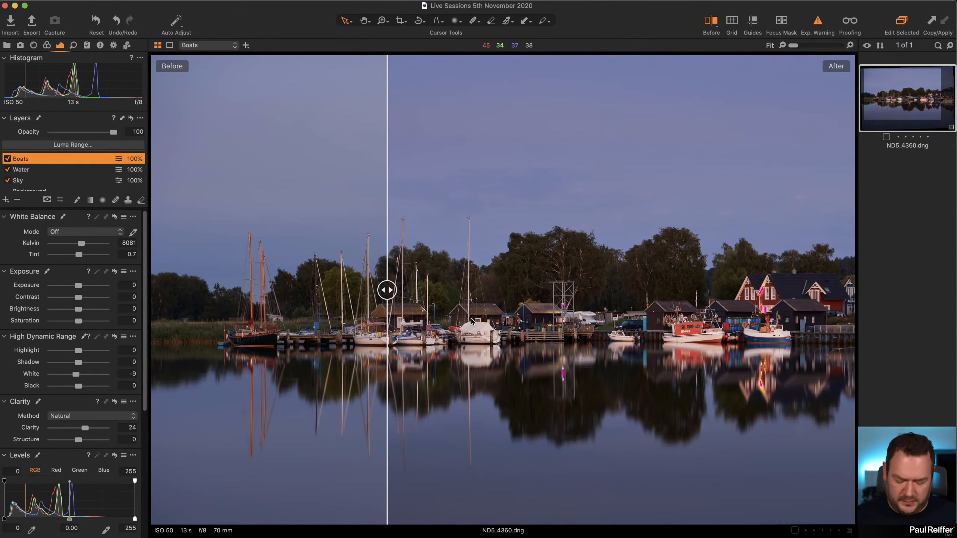
Inspect the boats up close in the before/after split view, shifting the divider across them, and return to the full photo.
left_click_drag(318, 211, 555, 409)
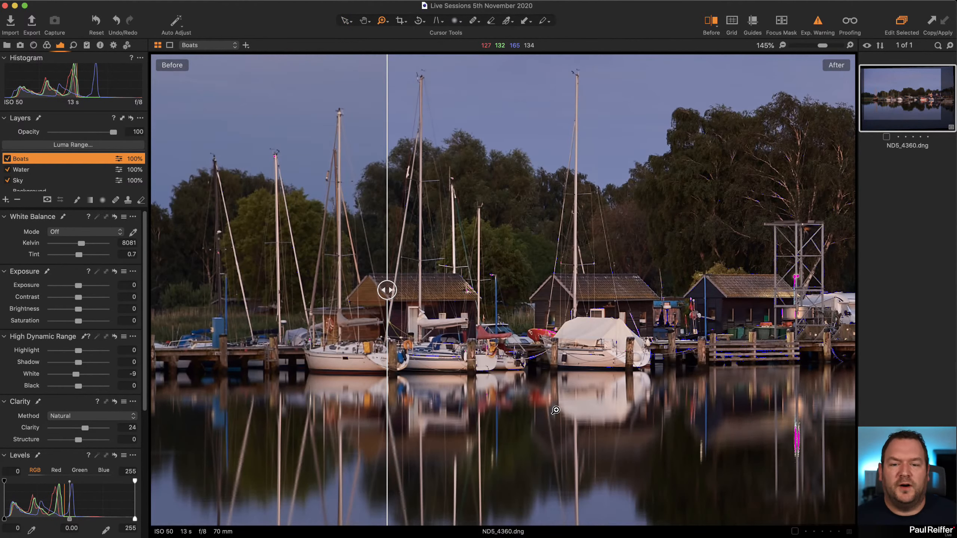
left_click_drag(388, 289, 240, 345)
key("super+0")
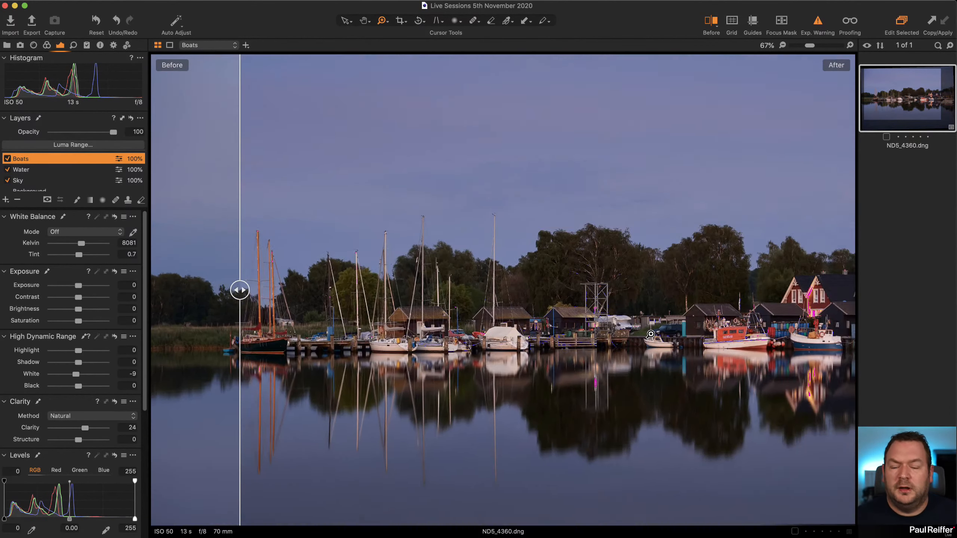
Create a new unedited variant of ND5_4360.dng, turn off the before/after view, and display both variants side by side.
right_click(912, 99)
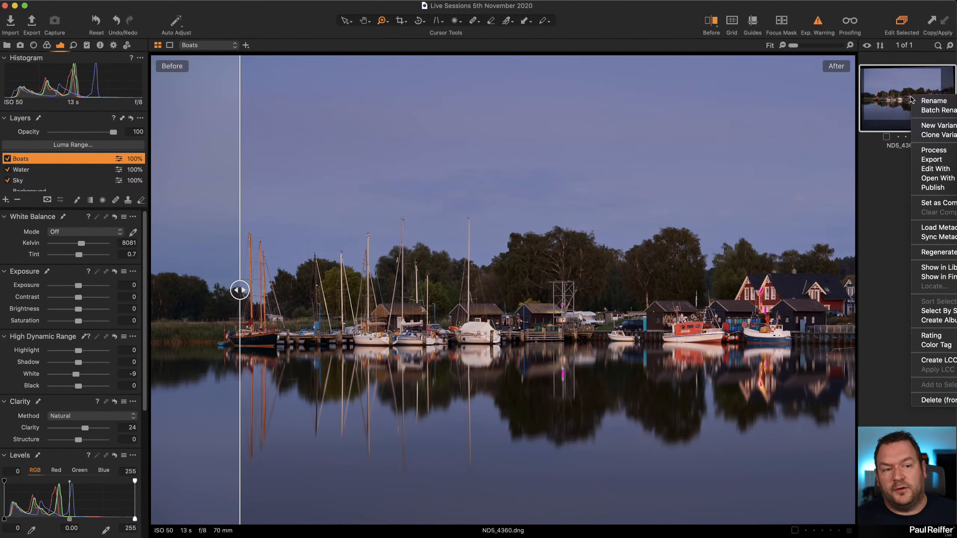
left_click(933, 127)
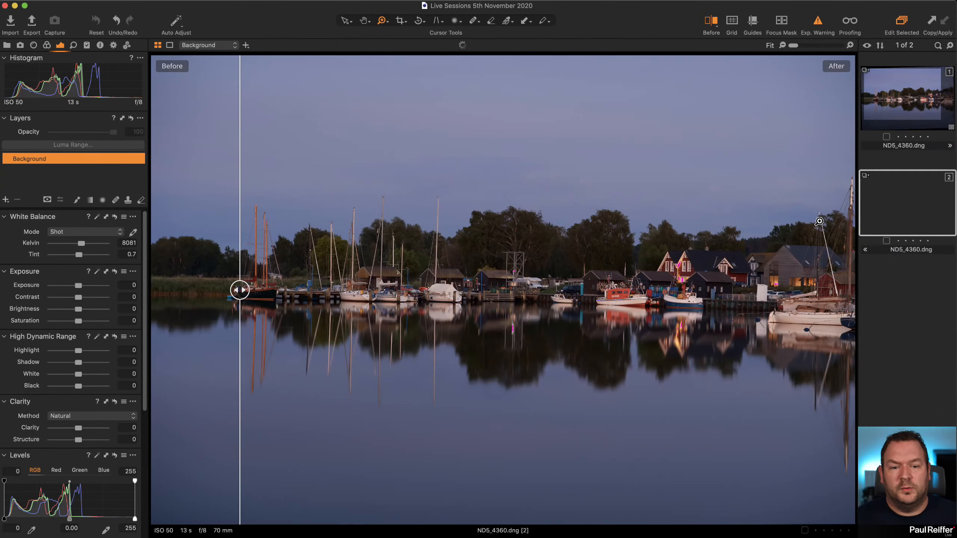
key("y")
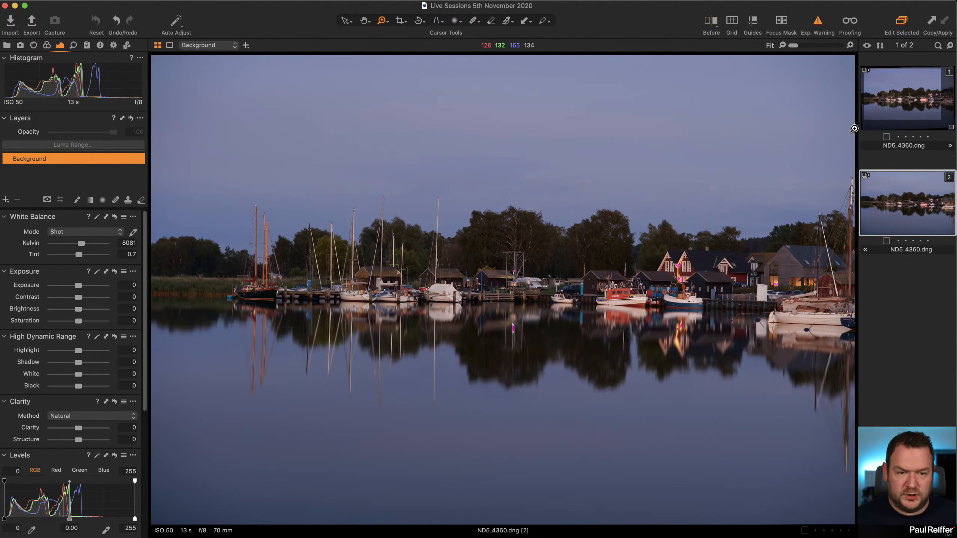
left_click(891, 105, "super")
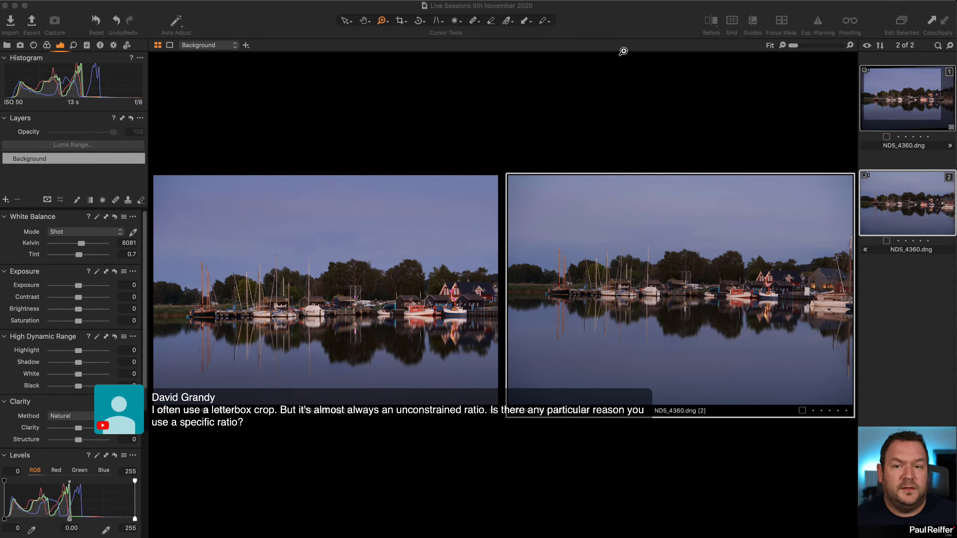
Set the crop ratio to Unconstrained and pull the edited variant's left crop edge inward, closer to the orange-masted boat.
left_click(400, 20)
left_click(405, 23)
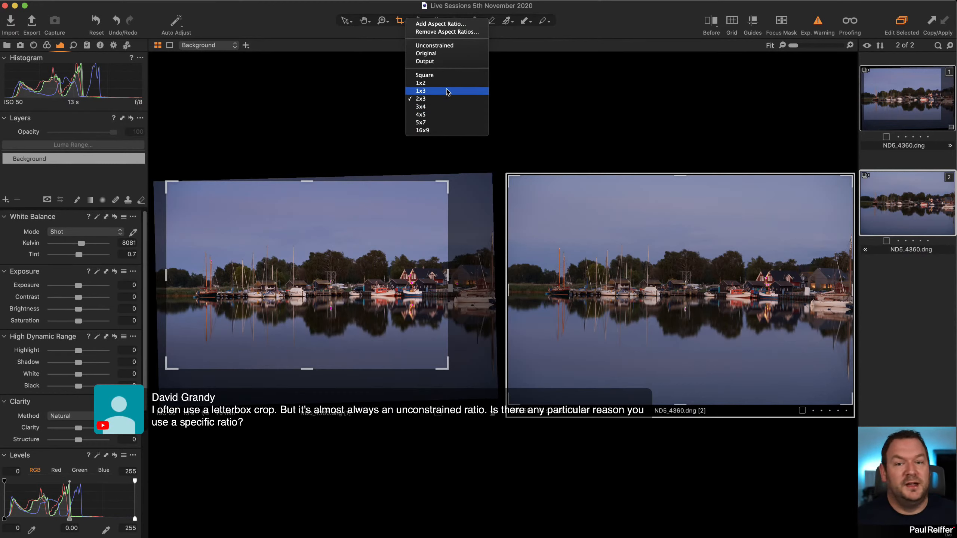
left_click(657, 12)
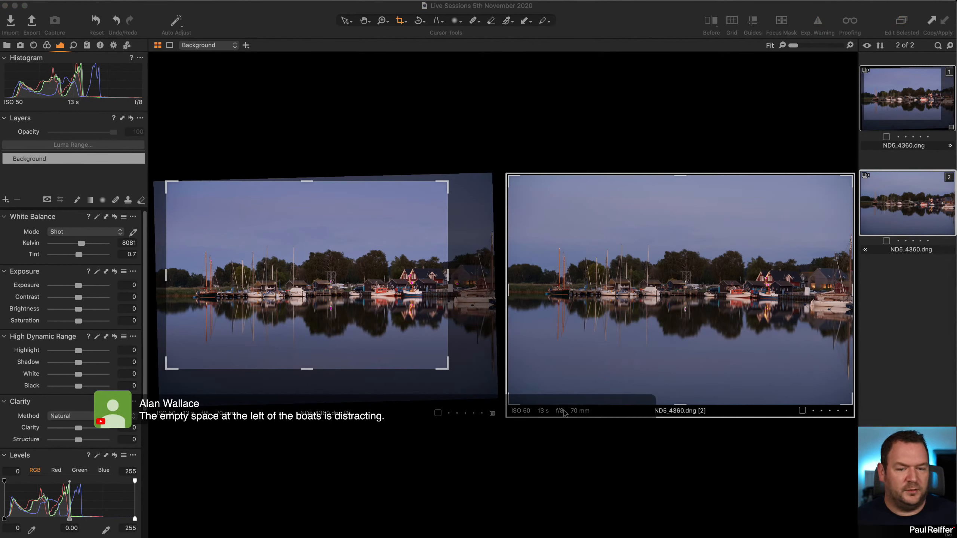
left_click(401, 23)
left_click(430, 47)
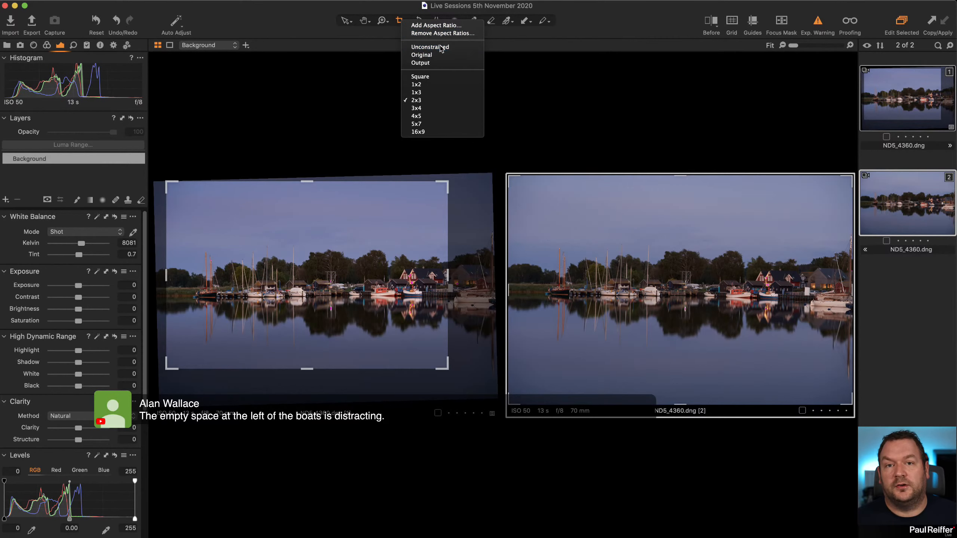
left_click(928, 332)
left_click(921, 110)
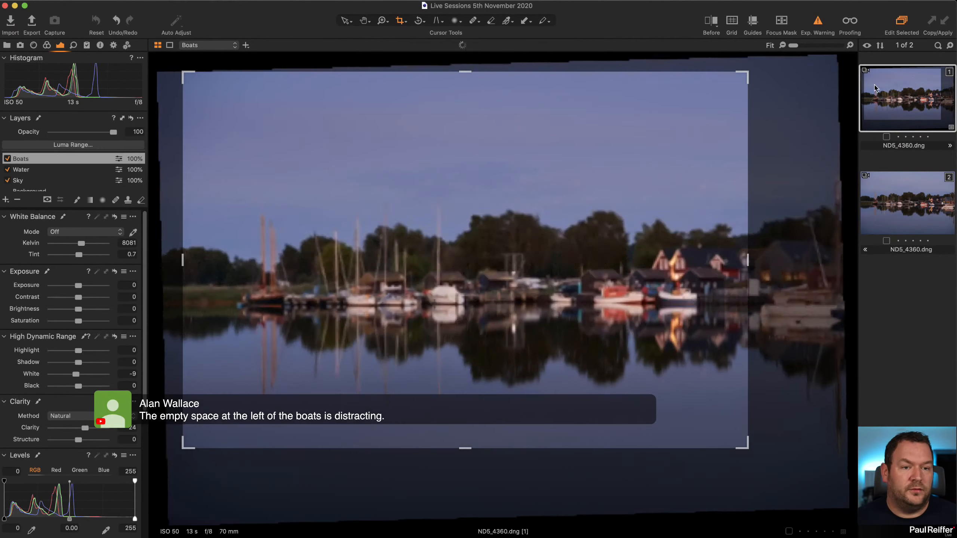
left_click_drag(183, 260, 225, 262)
left_click(346, 21)
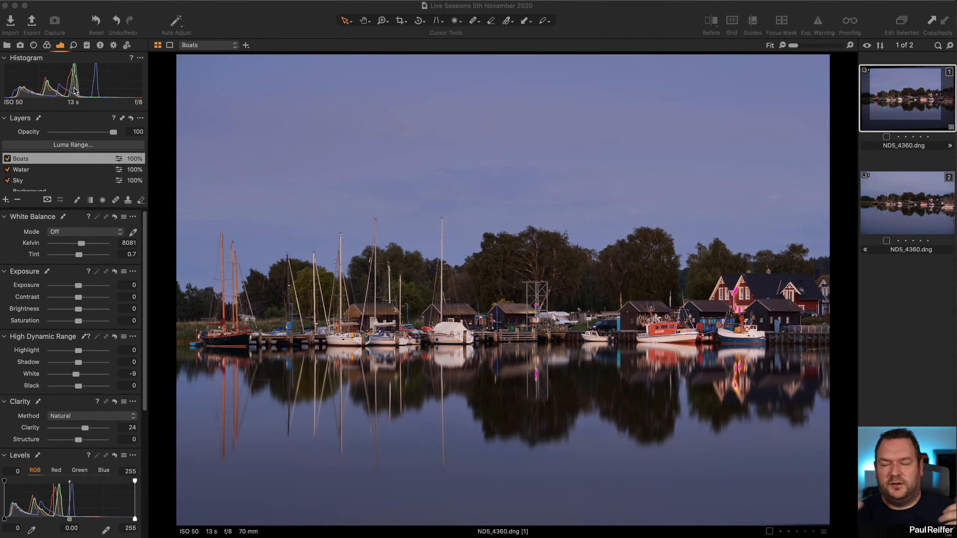
Try Contrast 21 on the edited variant's Background layer, and reset it.
left_click(48, 191)
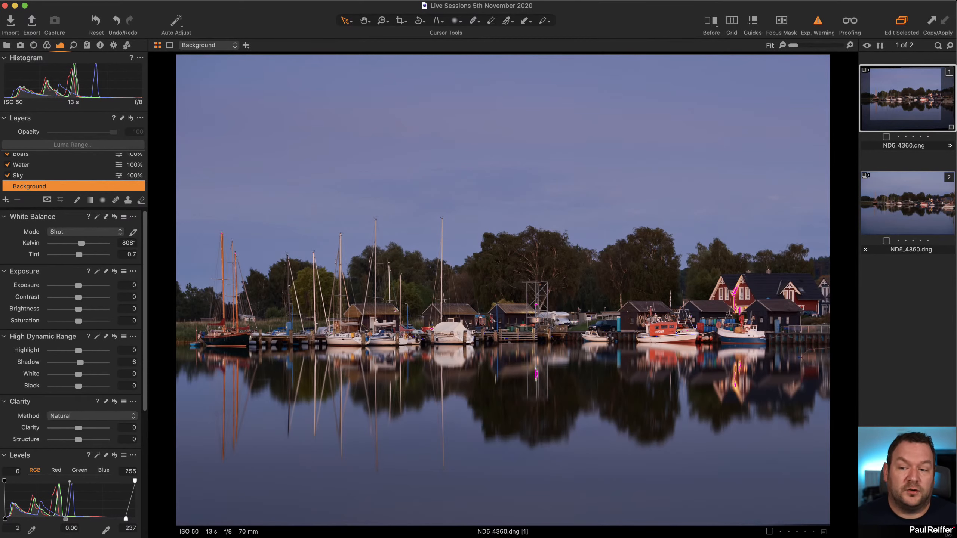
mouse_move(79, 300)
left_mouse_down()
mouse_move(101, 301)
mouse_move(90, 301)
left_mouse_up()
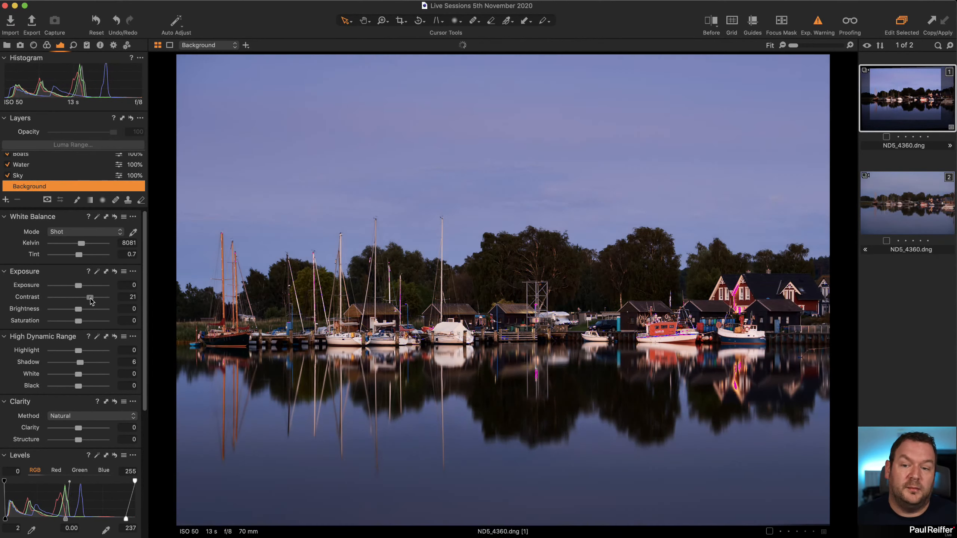
double_click(90, 299)
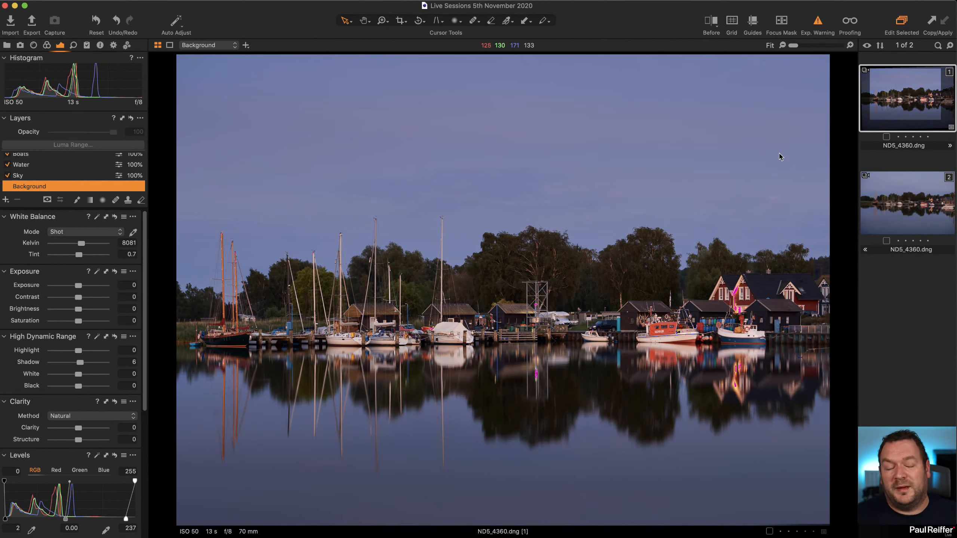
Open the user collection containing night photo DSCF8636Rotterdam.eip and review its exposure and lens correction settings.
left_click(7, 46)
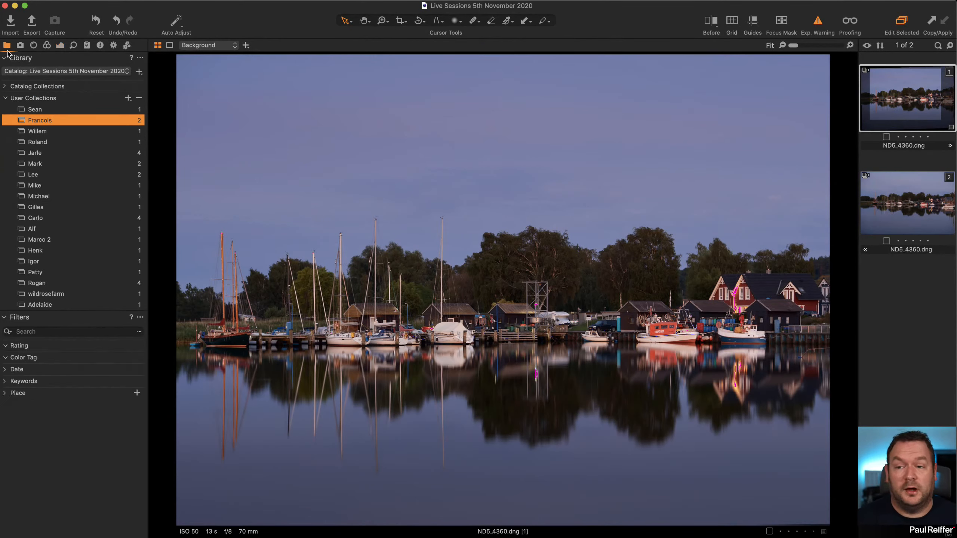
left_click(61, 131)
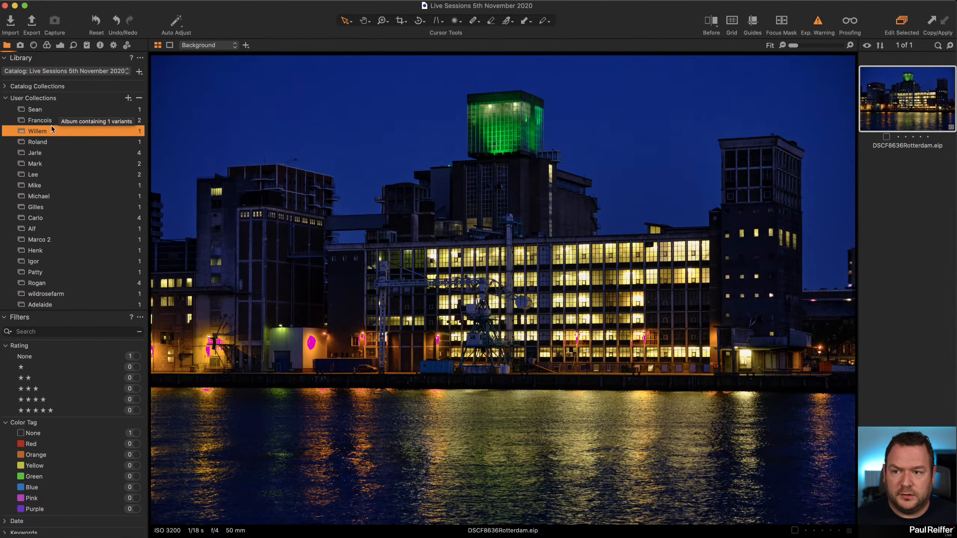
left_click(60, 46)
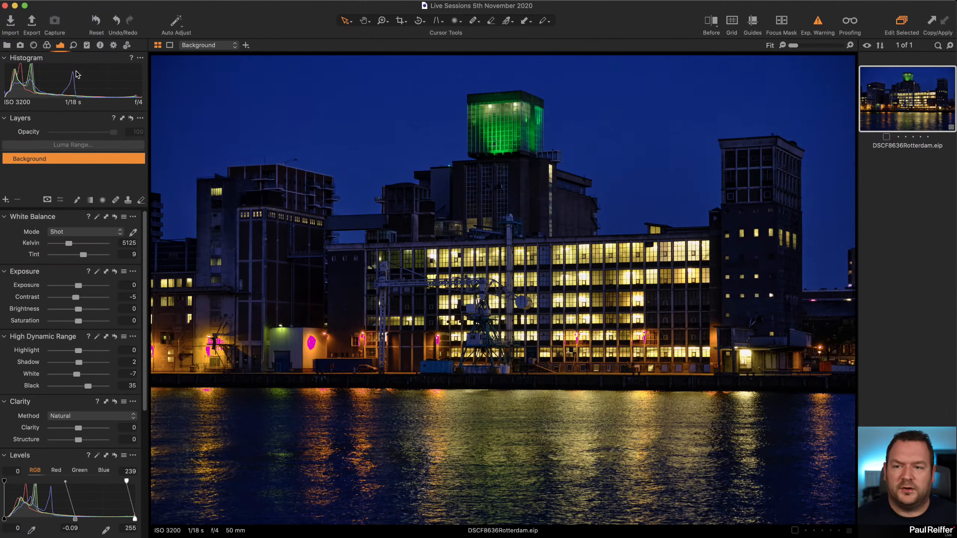
left_click(33, 46)
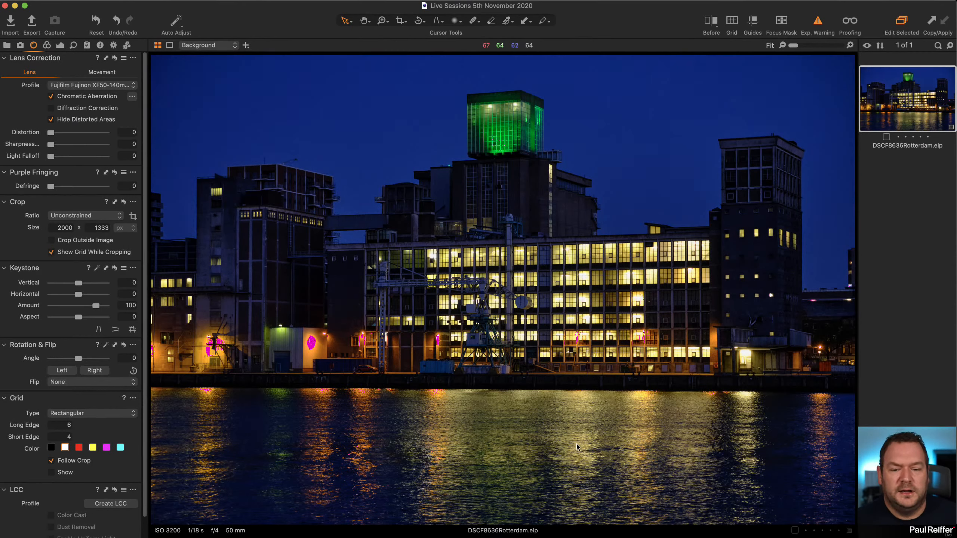
Revisit the harbour photo's collection for comparison, and return to the Rotterdam photo's collection.
left_click(6, 45)
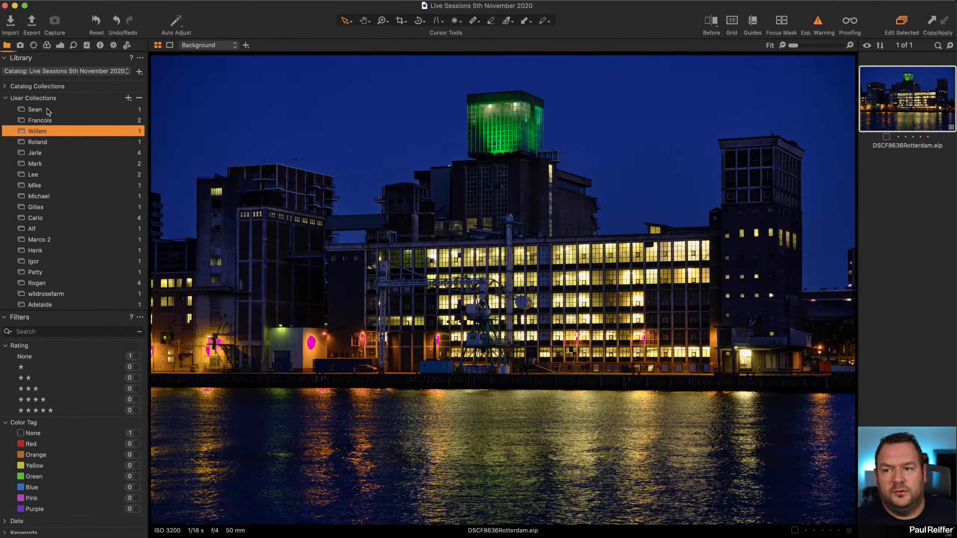
left_click(53, 123)
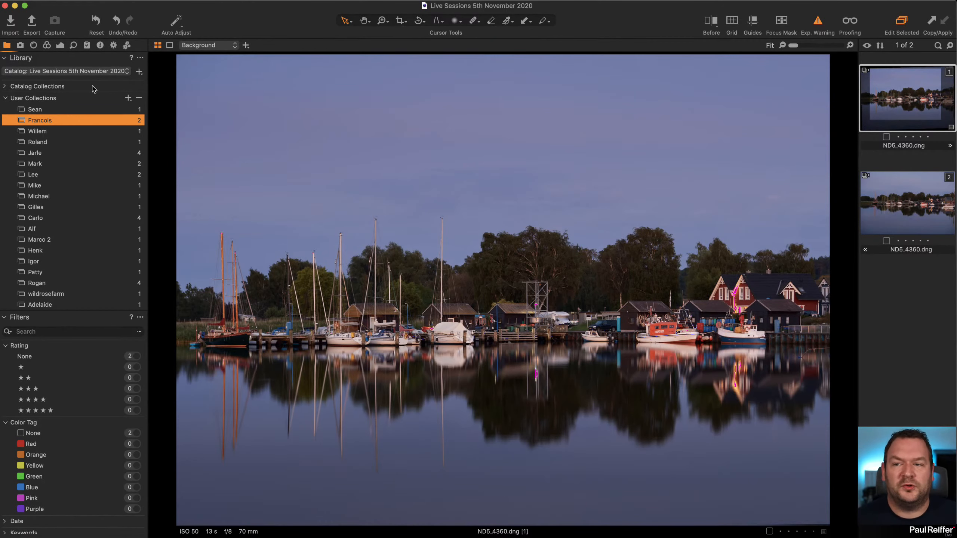
left_click(49, 132)
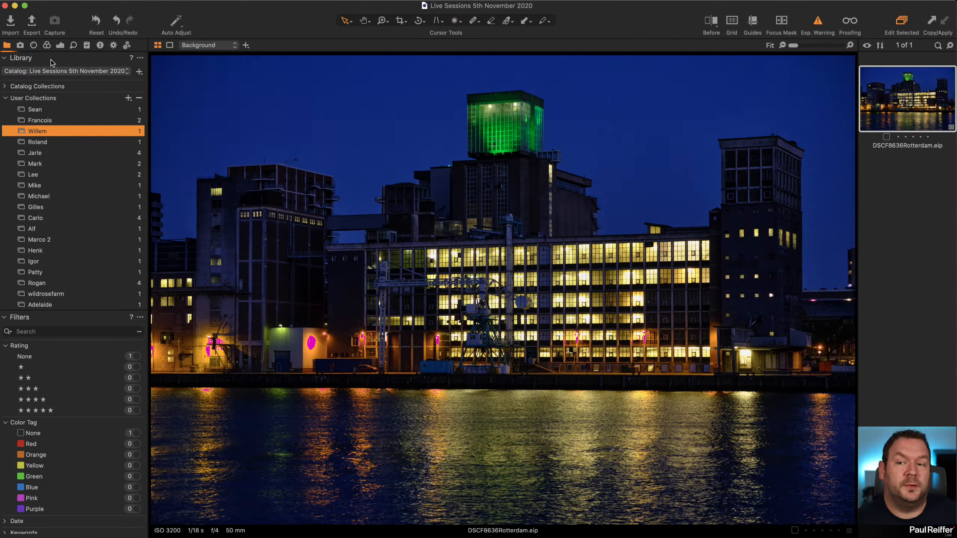
Turn off the exposure warning and bring up the Rotterdam photo's Base Characteristics settings.
left_click(47, 46)
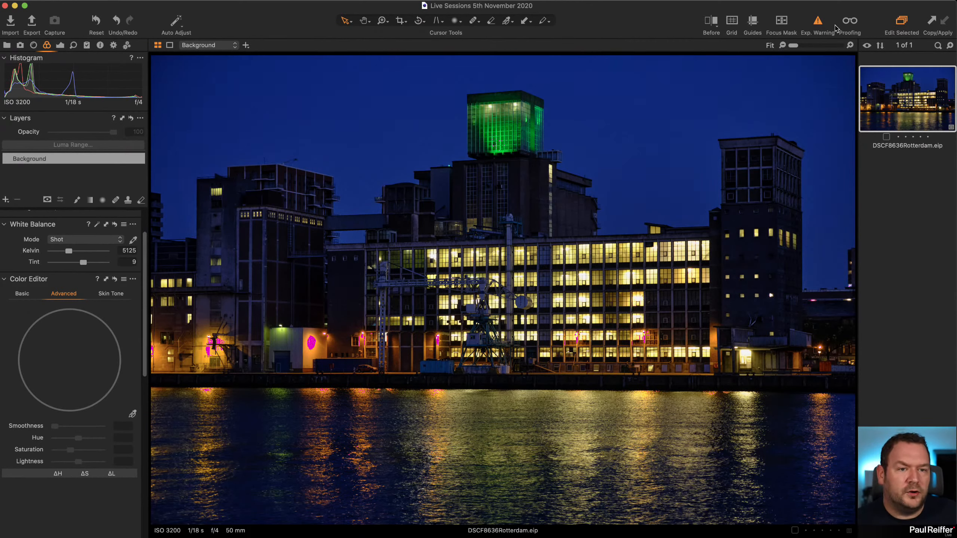
left_click(817, 22)
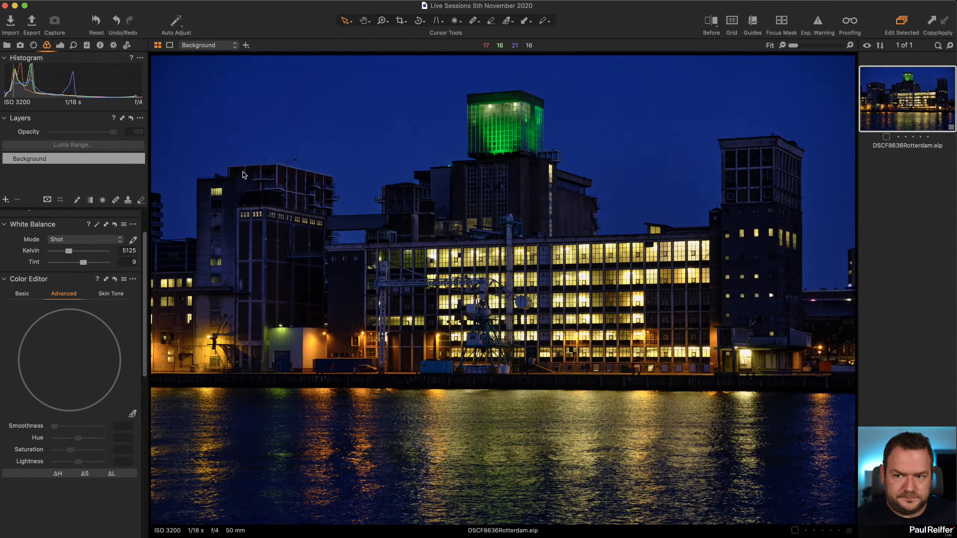
scroll(105, 284, "up", 3)
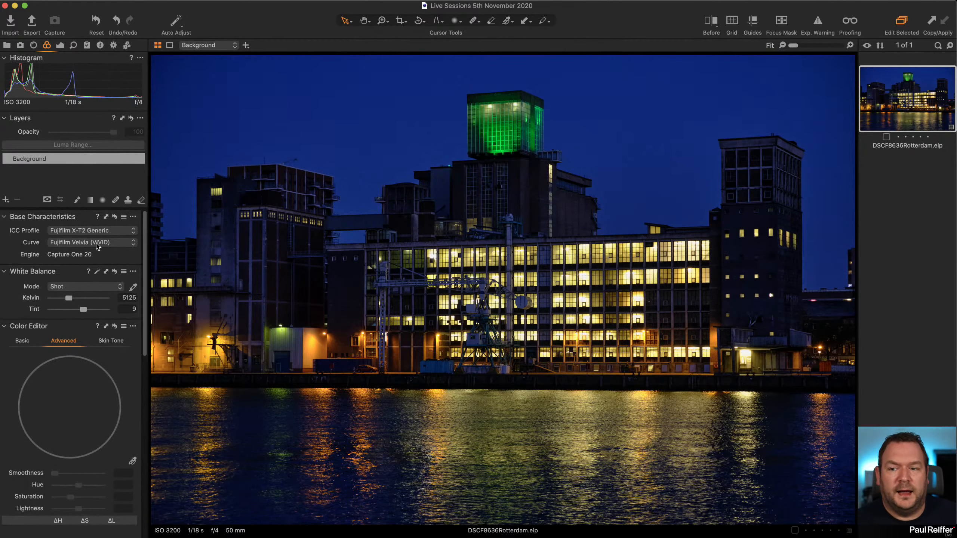
Try the Auto and Linear Response curves on the Rotterdam photo, and restore Fujifilm Velvia (VIVID).
left_click(65, 243)
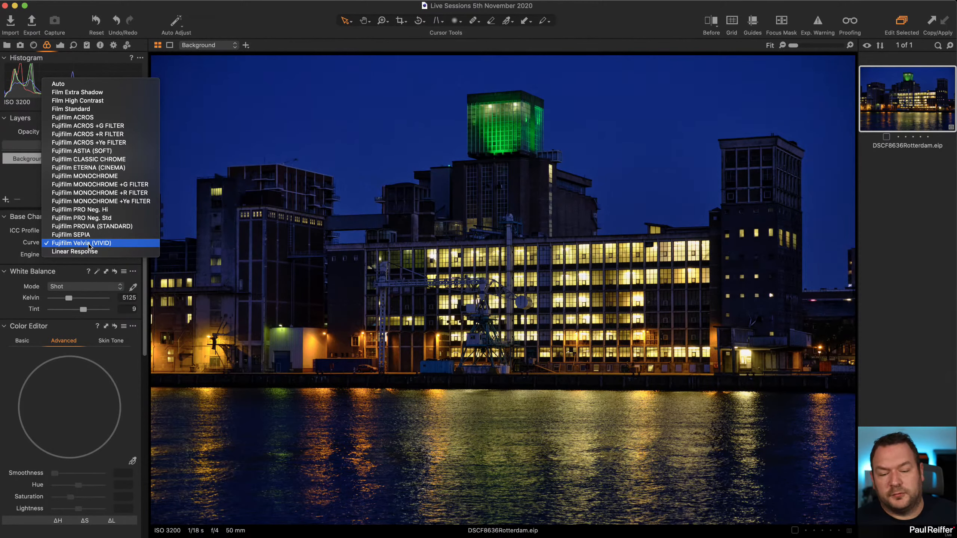
left_click(60, 84)
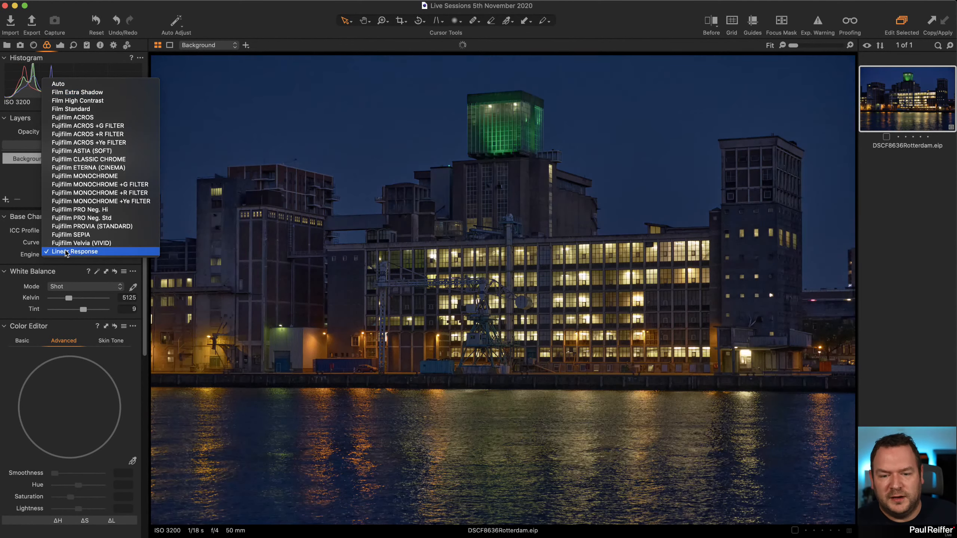
left_click(66, 252)
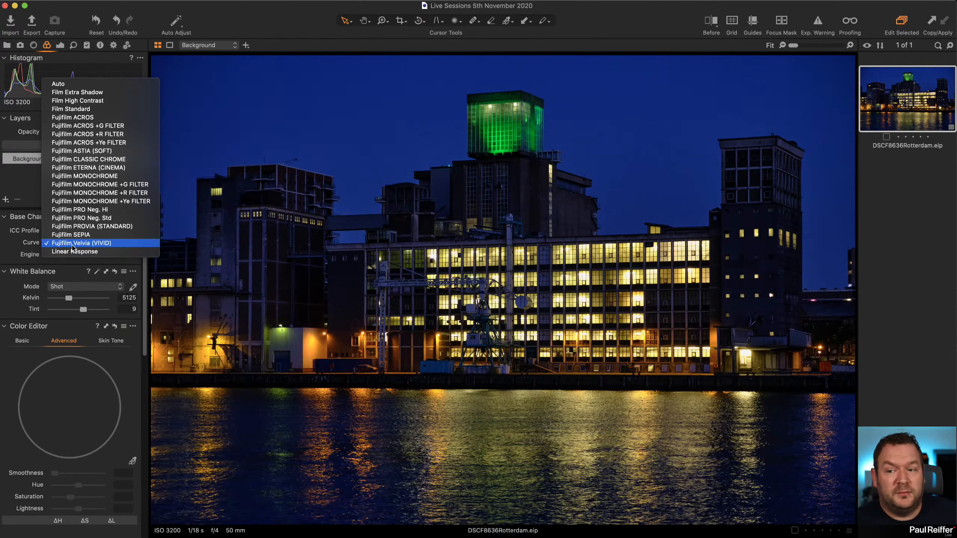
left_click(76, 243)
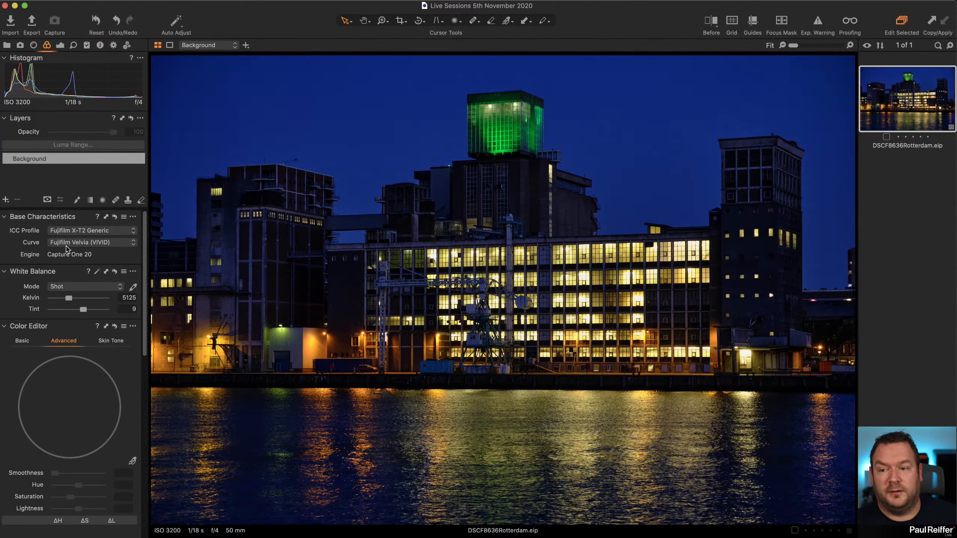
Show the guides, aligning the horizontal one with the quay edge and the vertical one with the centre of the green-lit tower.
left_click(59, 46)
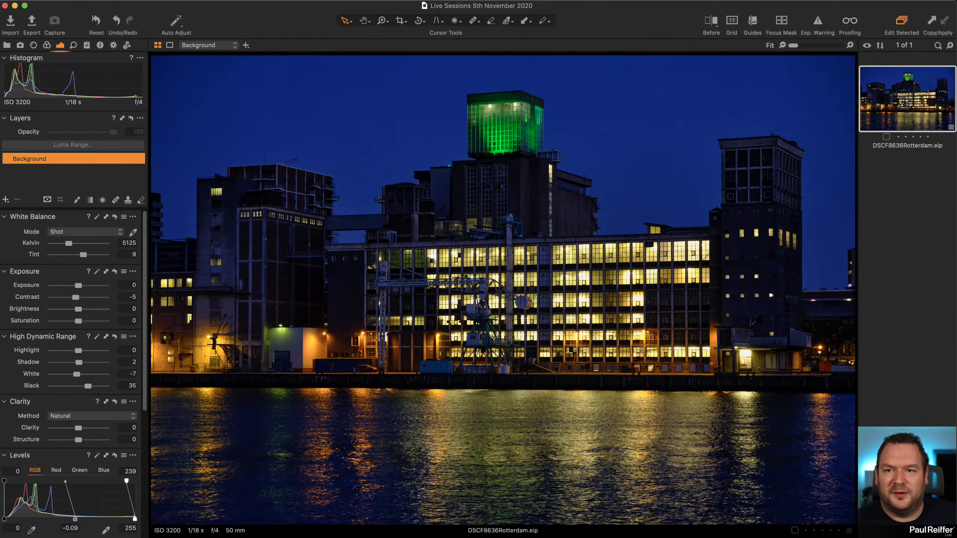
left_click(218, 0)
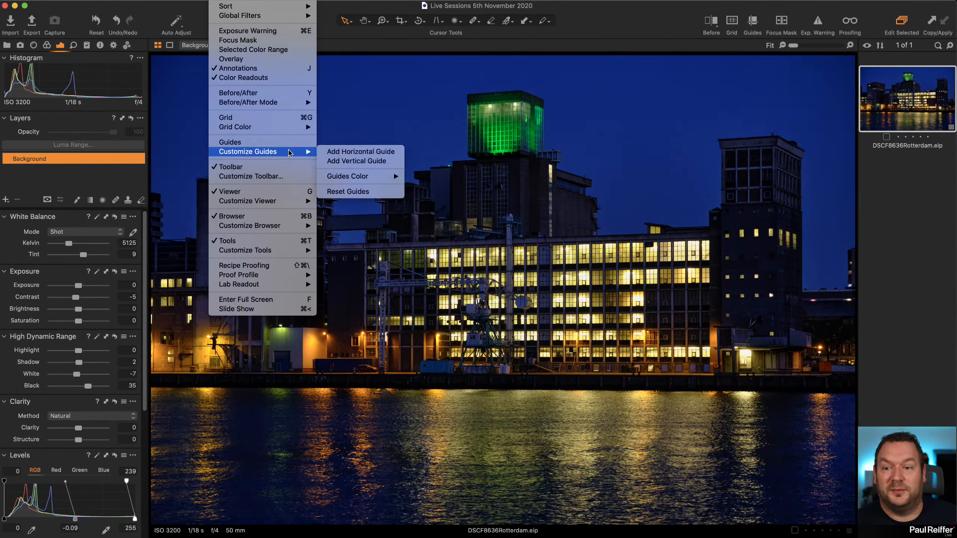
left_click(303, 143)
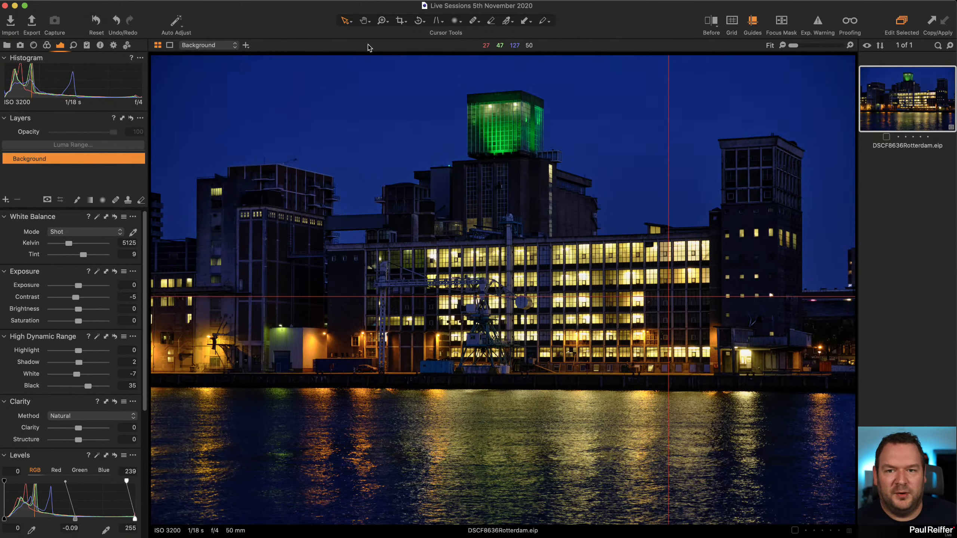
left_click_drag(705, 297, 723, 373)
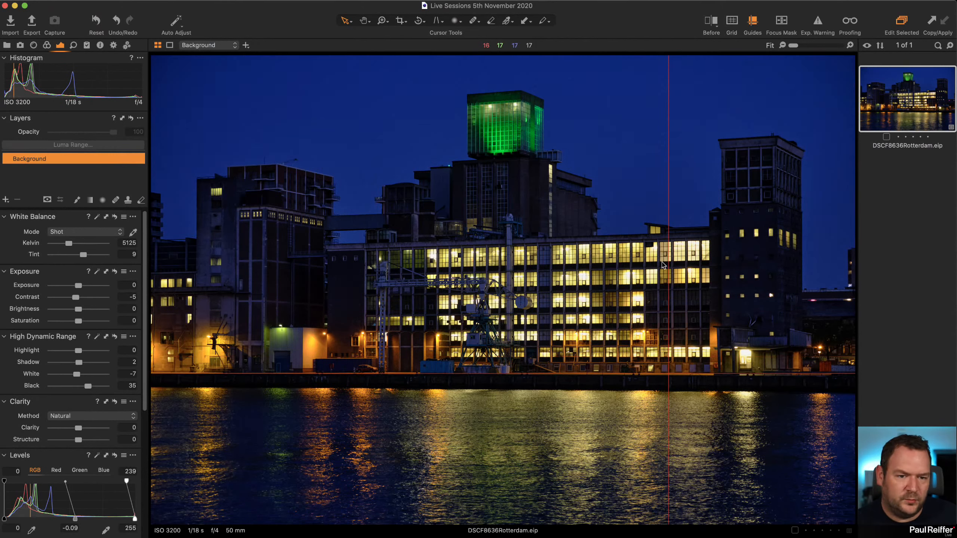
left_click_drag(671, 262, 508, 324)
left_click_drag(547, 373, 548, 376)
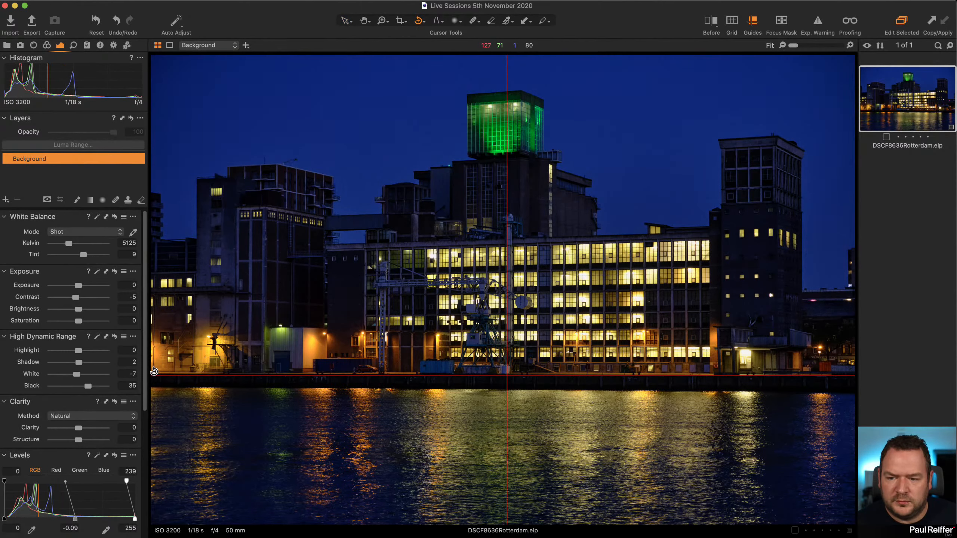
Straighten the photo along the quay edge of the waterfront and hide the guides.
left_click_drag(154, 372, 855, 375)
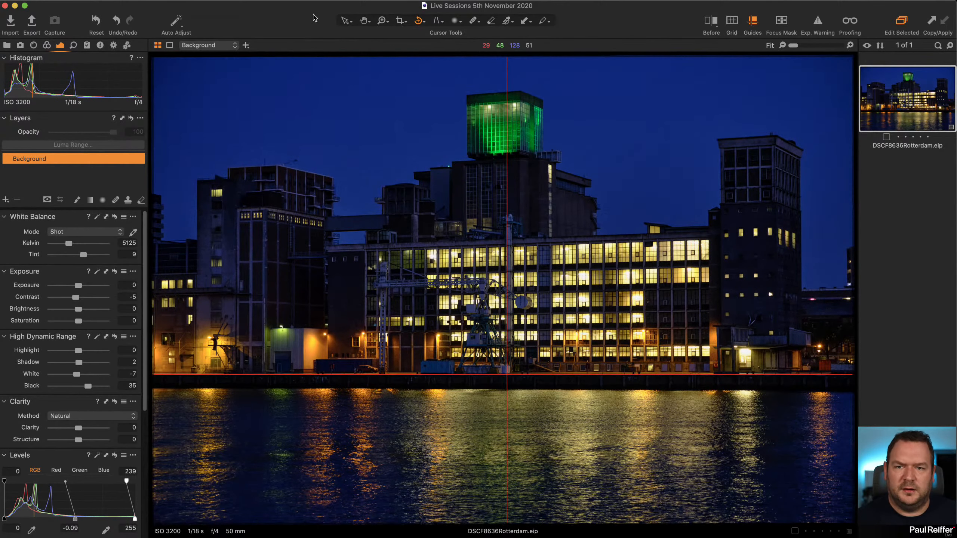
left_click(345, 22)
left_click(218, 4)
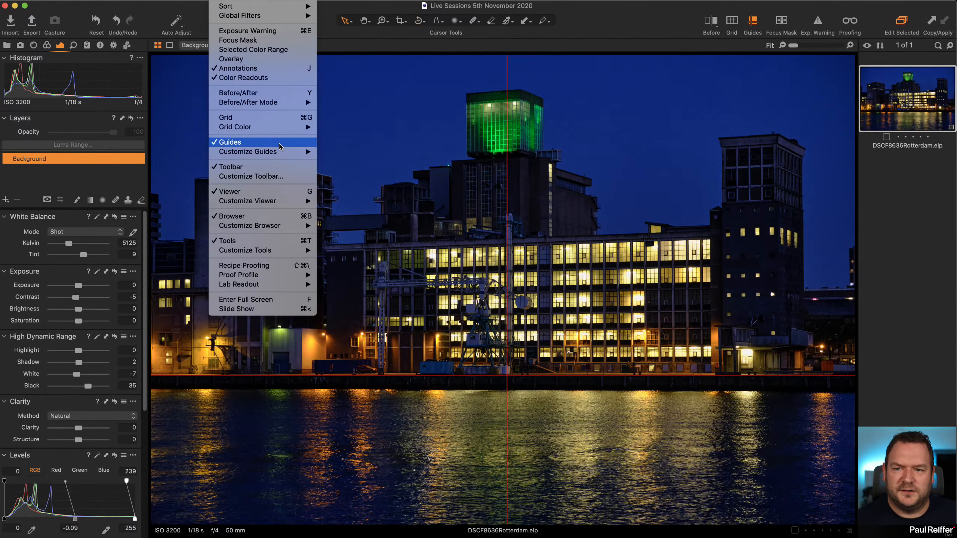
left_click(534, 228)
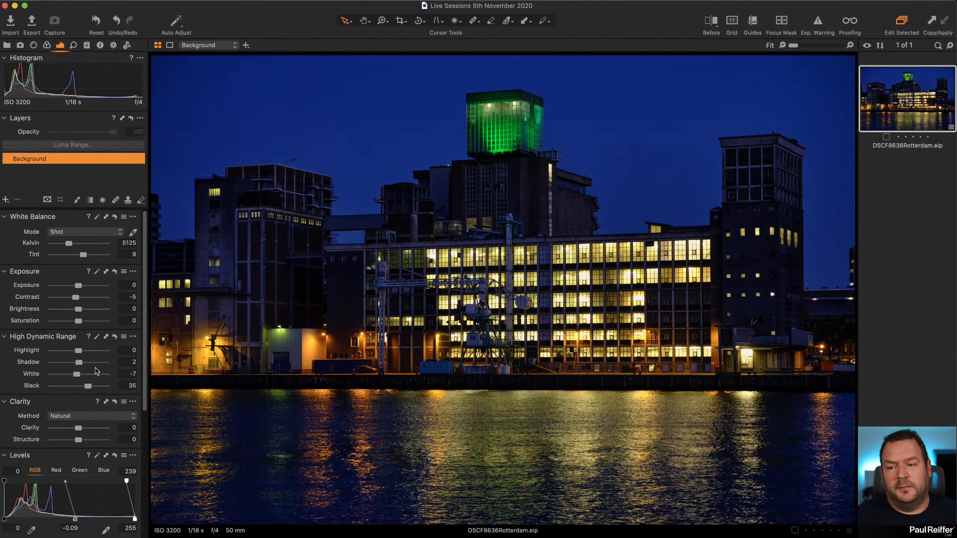
Try brighter High Dynamic Range Black values of 44 and 53 on the background.
left_click_drag(88, 391, 92, 391)
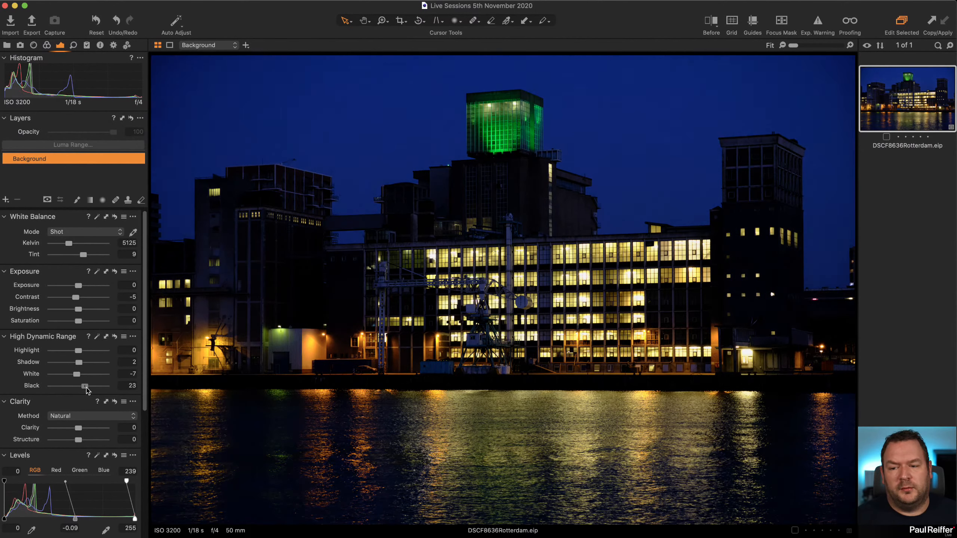
left_click(7, 45)
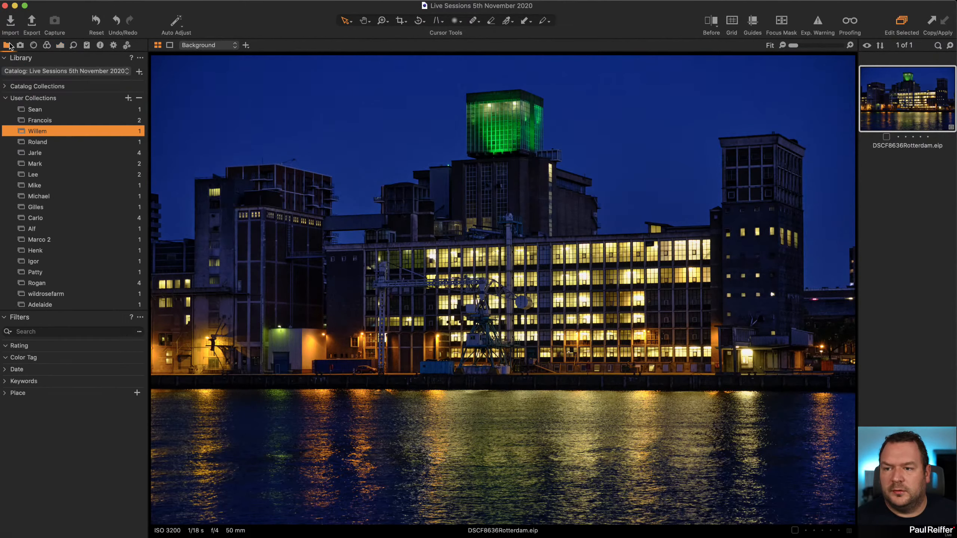
left_click(61, 46)
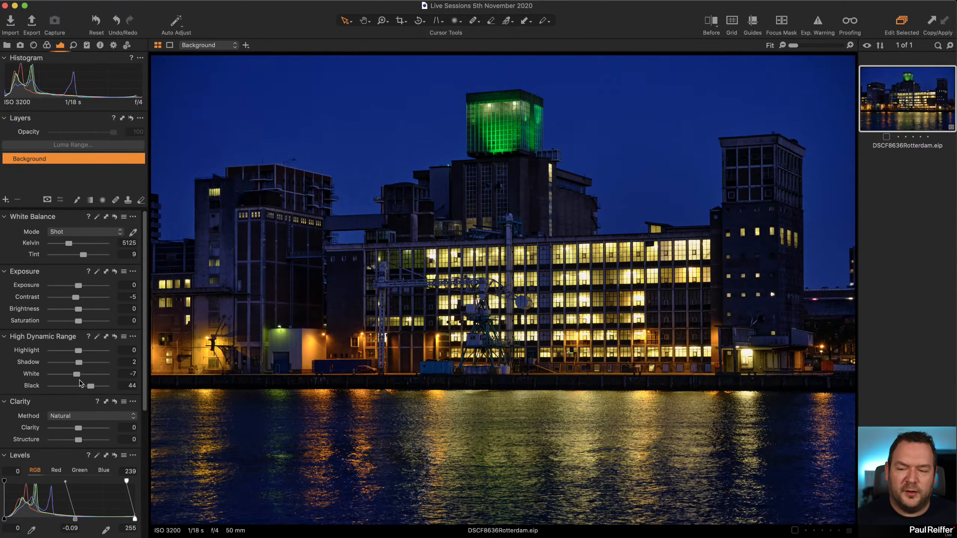
left_click_drag(93, 389, 95, 389)
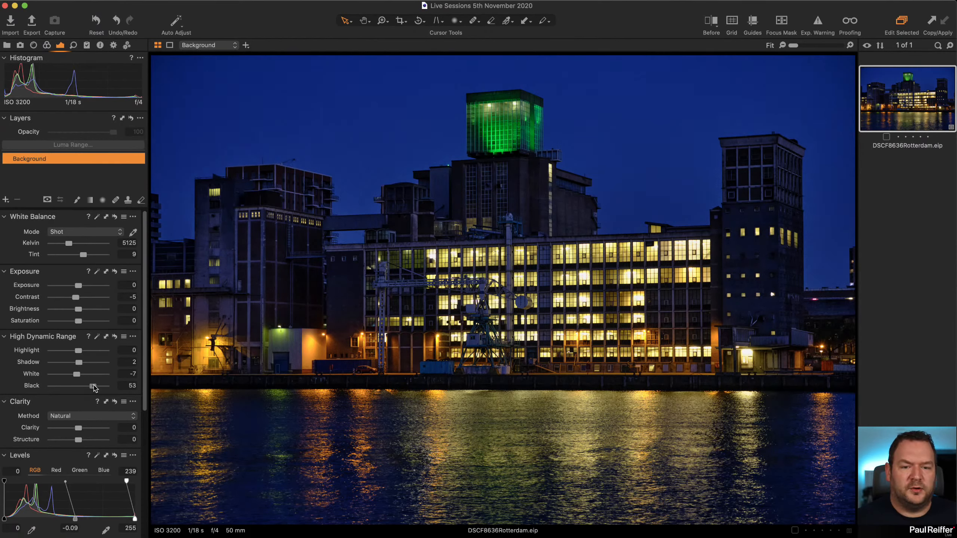
Turn on the split before/after view and set High Dynamic Range Black to 31, White to -79 and Highlight to -66.
left_click(713, 24)
left_click_drag(503, 290, 312, 332)
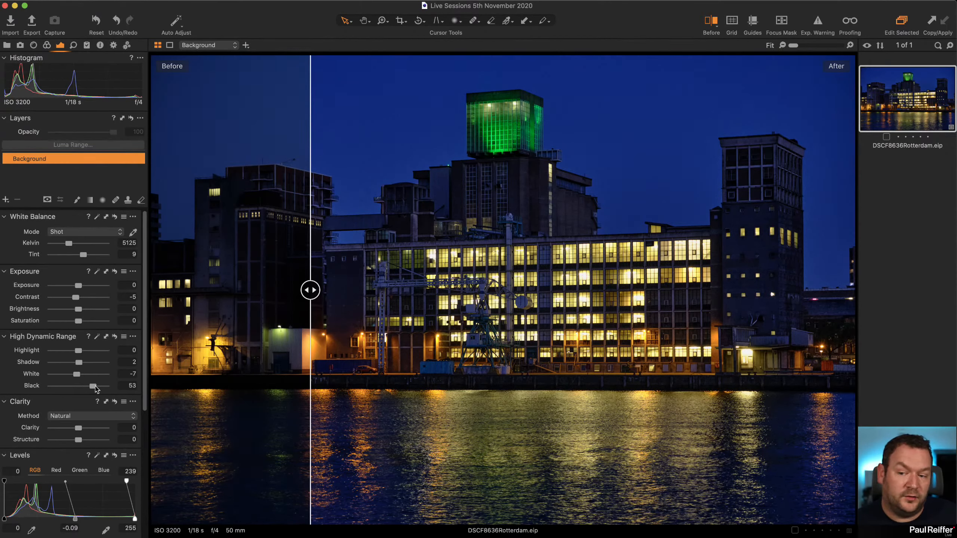
left_click_drag(93, 386, 88, 389)
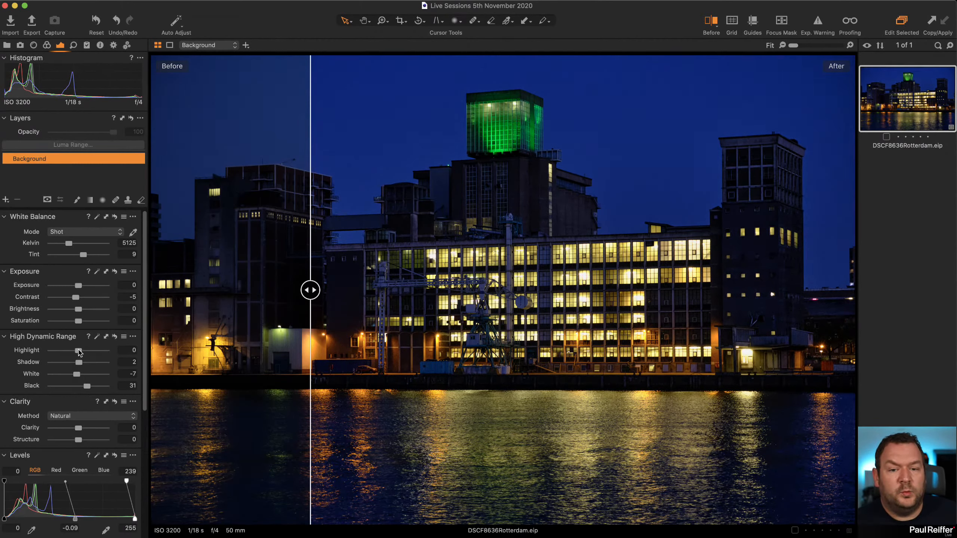
left_click_drag(73, 376, 71, 353)
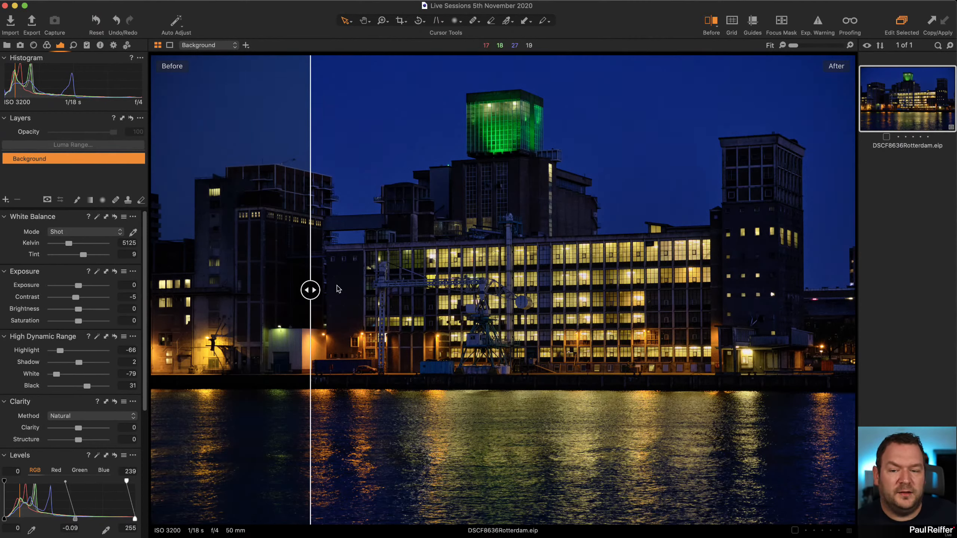
Compare before and after across the whole scene and close up on the lit windows, and turn the comparison off.
mouse_move(313, 289)
left_mouse_down()
mouse_move(675, 289)
mouse_move(319, 289)
left_mouse_up()
left_click(603, 260)
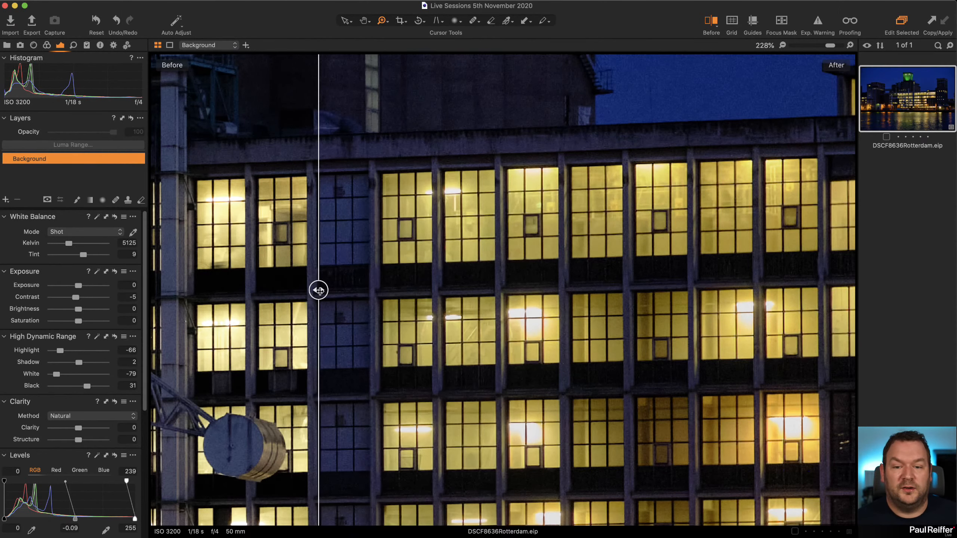
left_click_drag(318, 289, 408, 310)
double_click(515, 316)
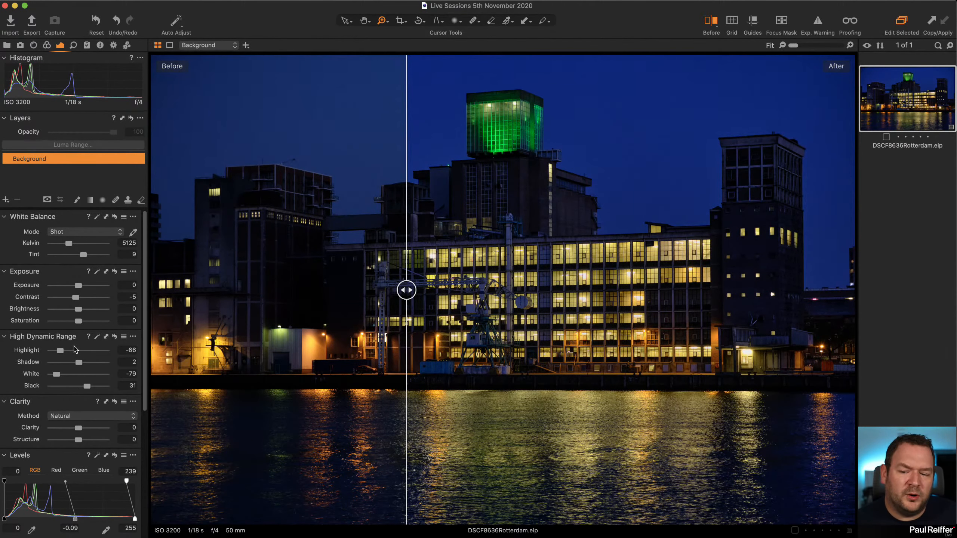
left_click_drag(407, 290, 588, 290)
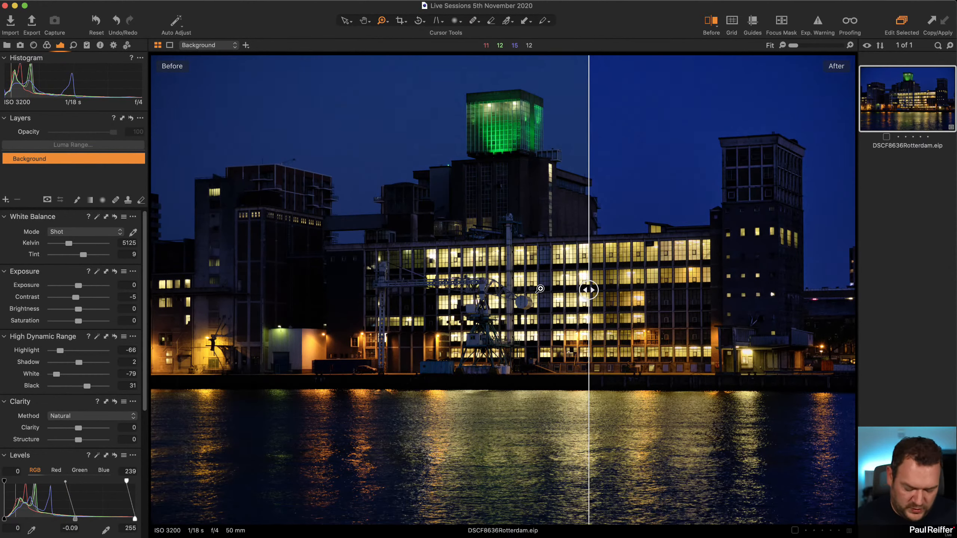
key("y")
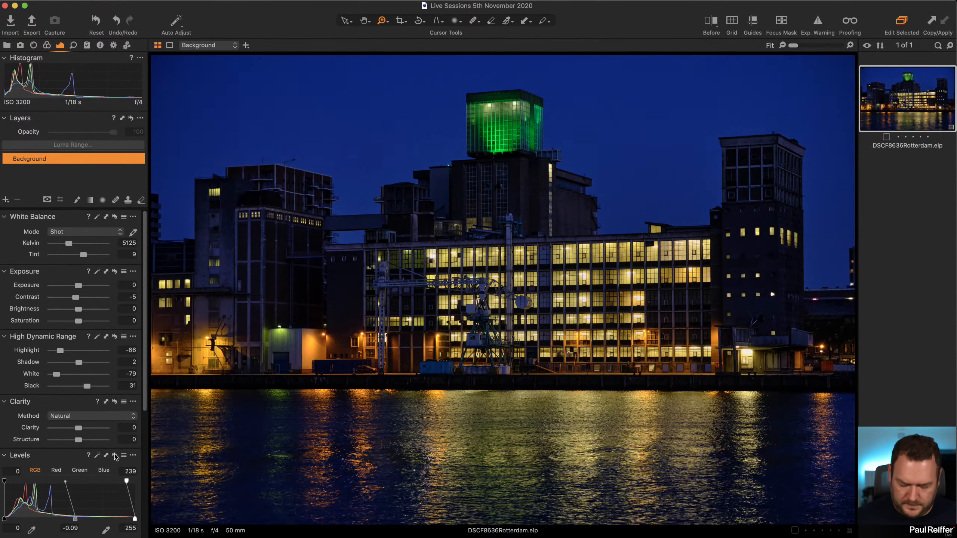
Try the photo with its Levels adjustment reset, and undo the reset.
left_click_drag(115, 456, 115, 457)
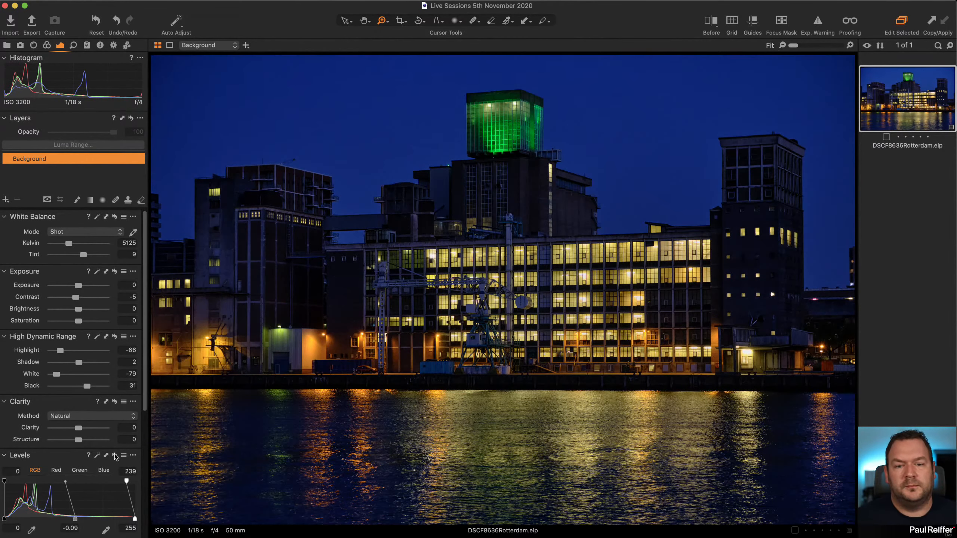
left_click(116, 457)
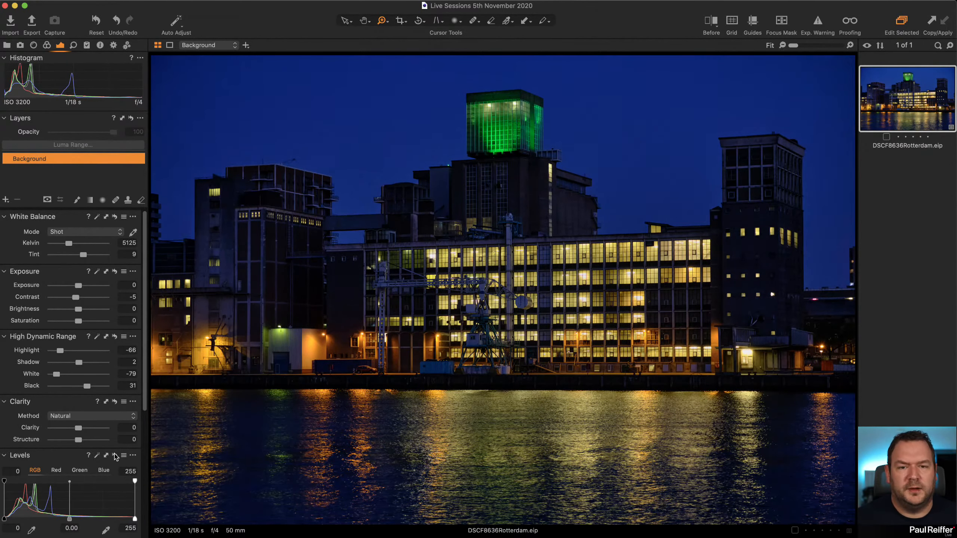
key("super+z")
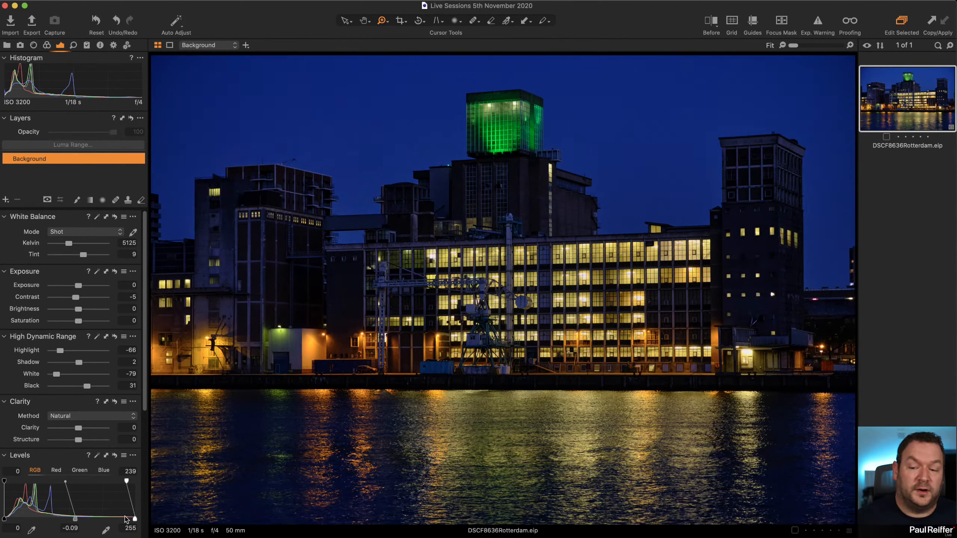
Set the RGB Levels' upper output value to 248 and the midtone to -0.04.
left_click_drag(127, 483, 130, 483)
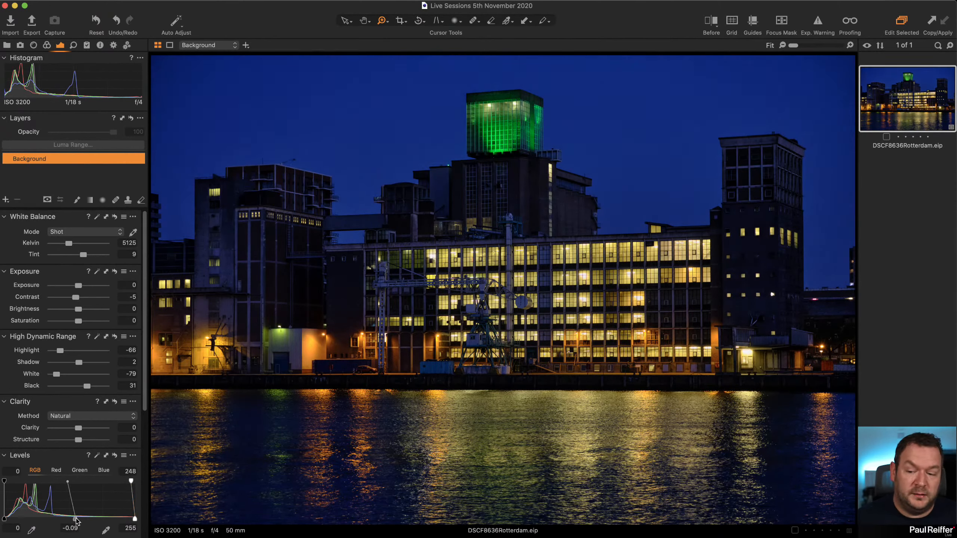
left_click_drag(77, 522, 73, 520)
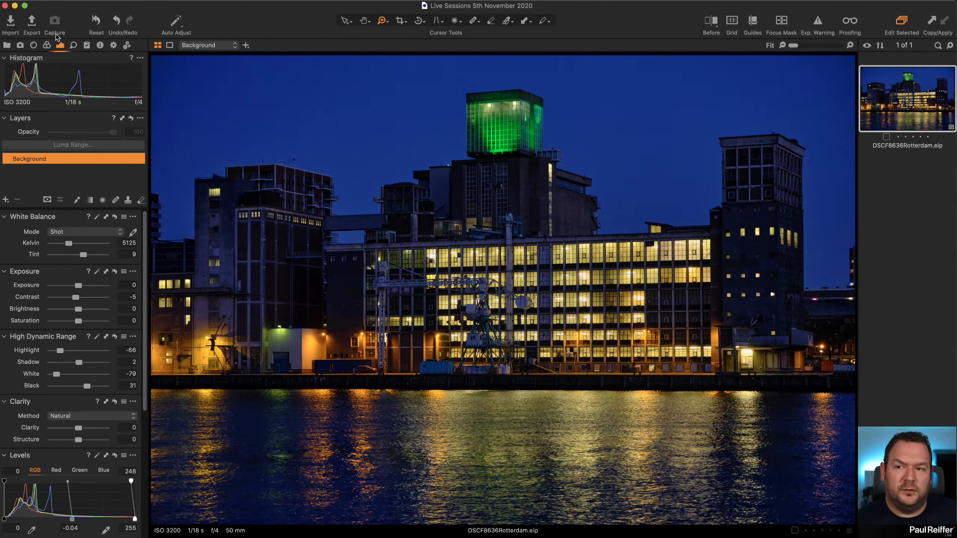
Sample the yellow of the lit windows in the basic Color Editor and set its saturation to -23.3 and lightness to -16.9.
left_click(47, 45)
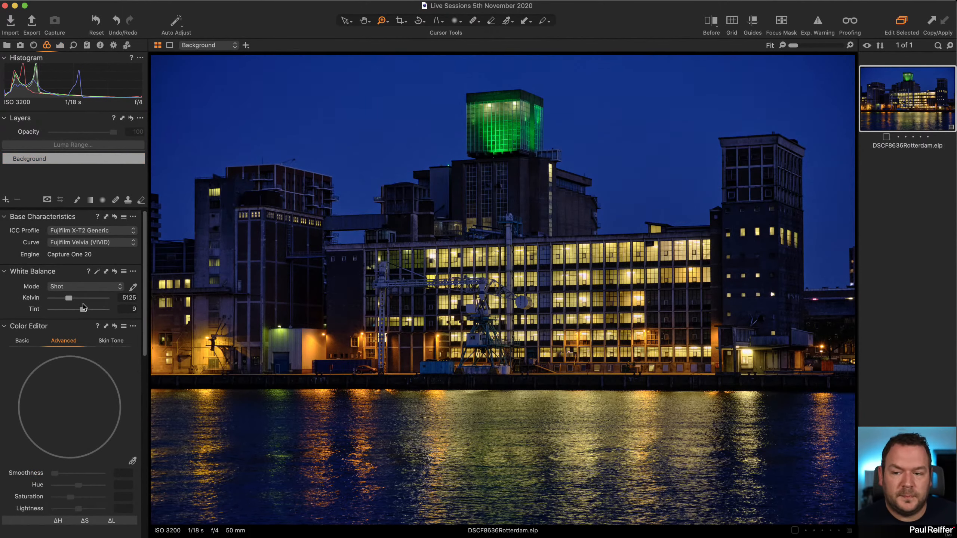
scroll(83, 307, "down", 5)
left_click(22, 278)
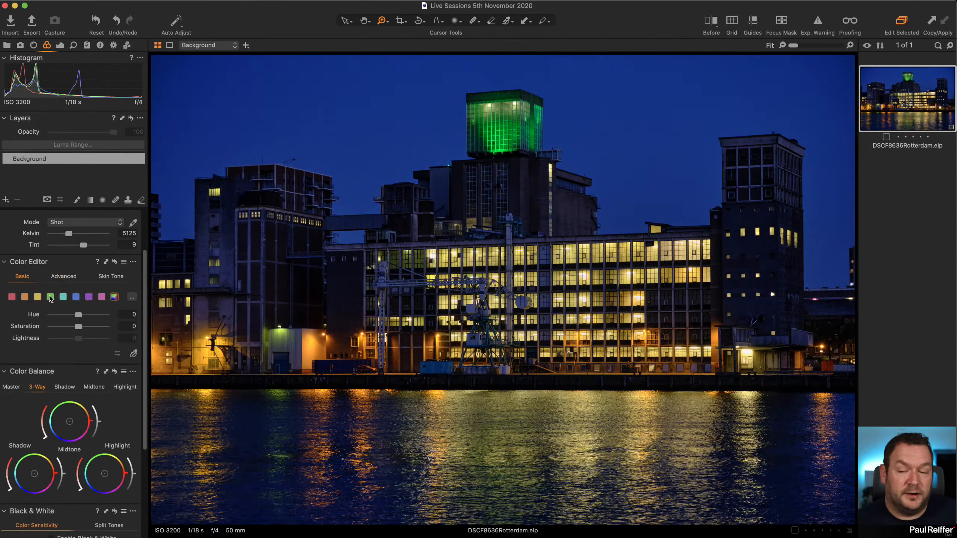
left_click(134, 354)
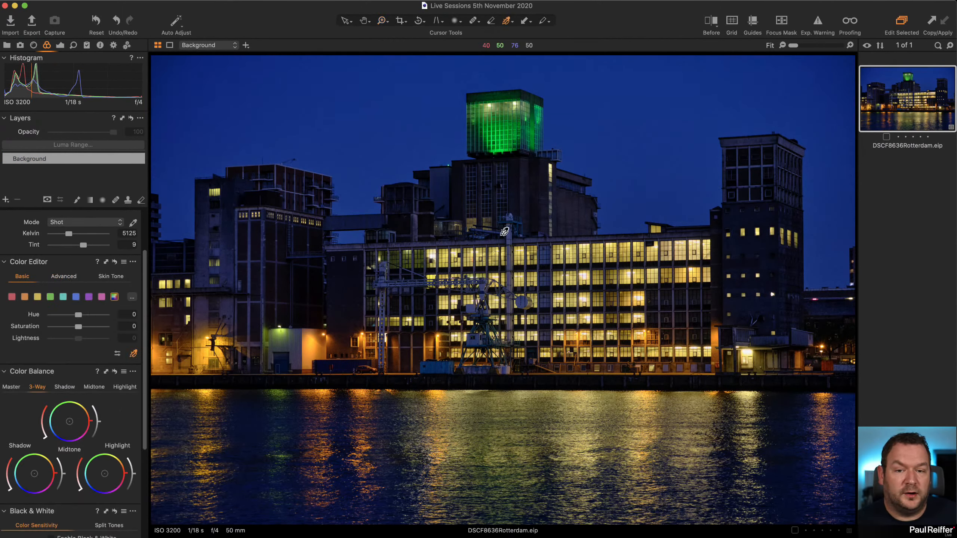
left_click(564, 248)
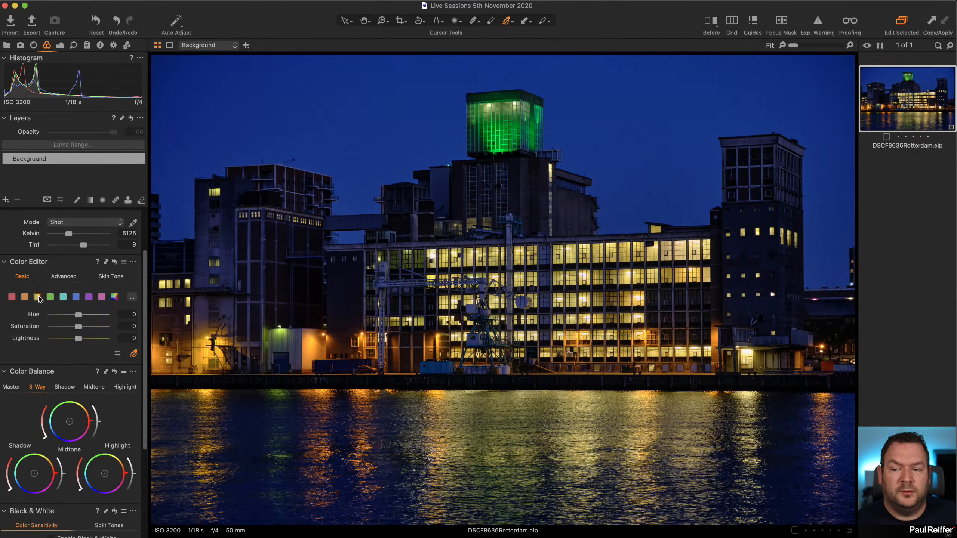
left_click_drag(75, 328, 72, 341)
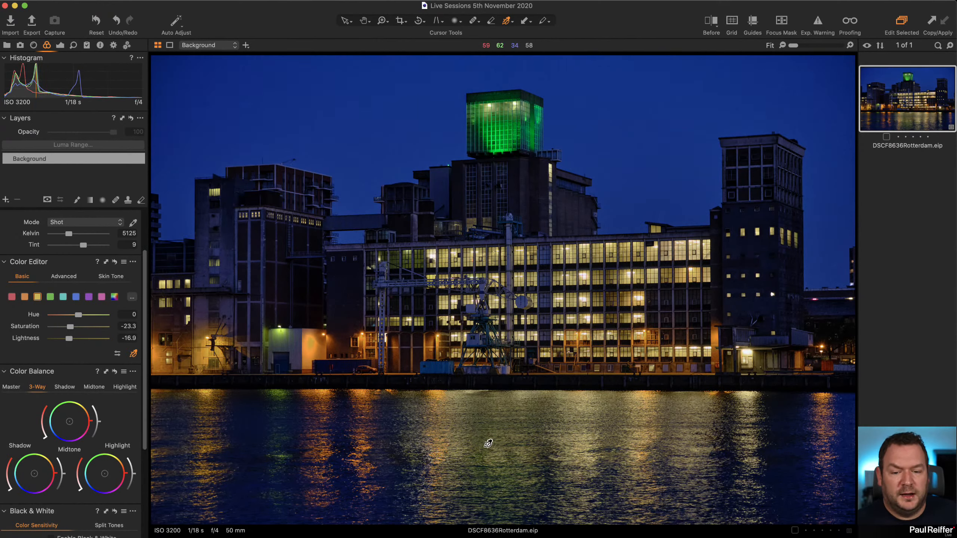
Sample the yellow-green reflection in the water and set that colour range's saturation to -22.2 and lightness to -5.4.
left_click(506, 467)
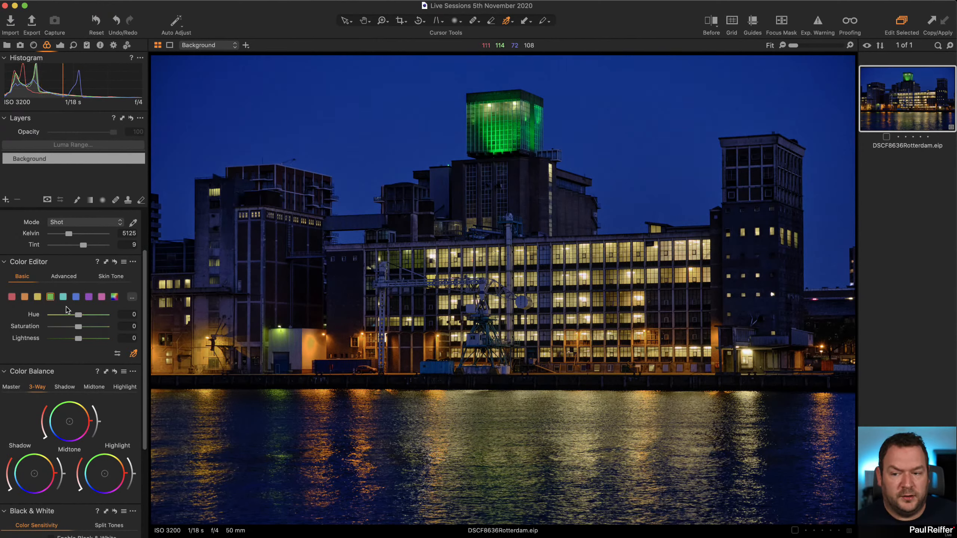
left_click_drag(79, 327, 75, 339)
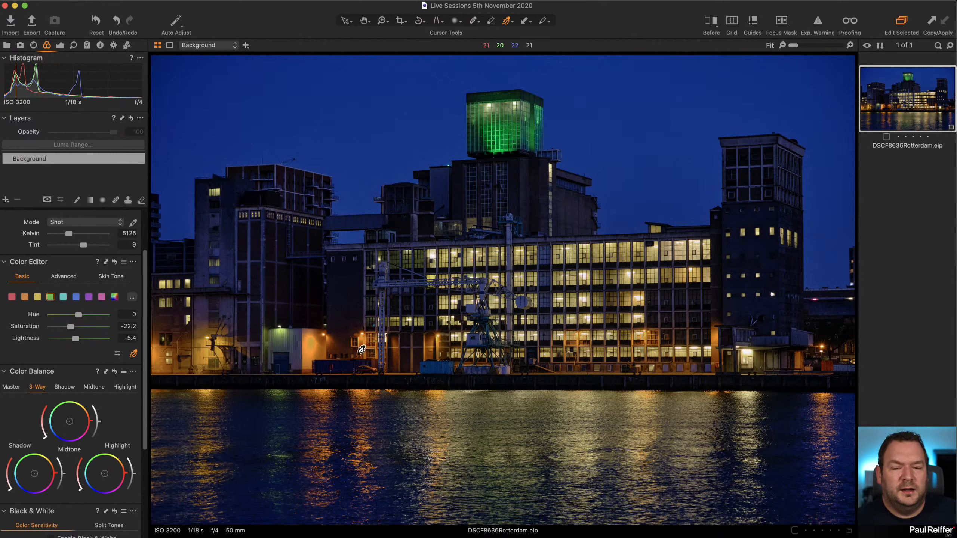
scroll(83, 354, "up", 4)
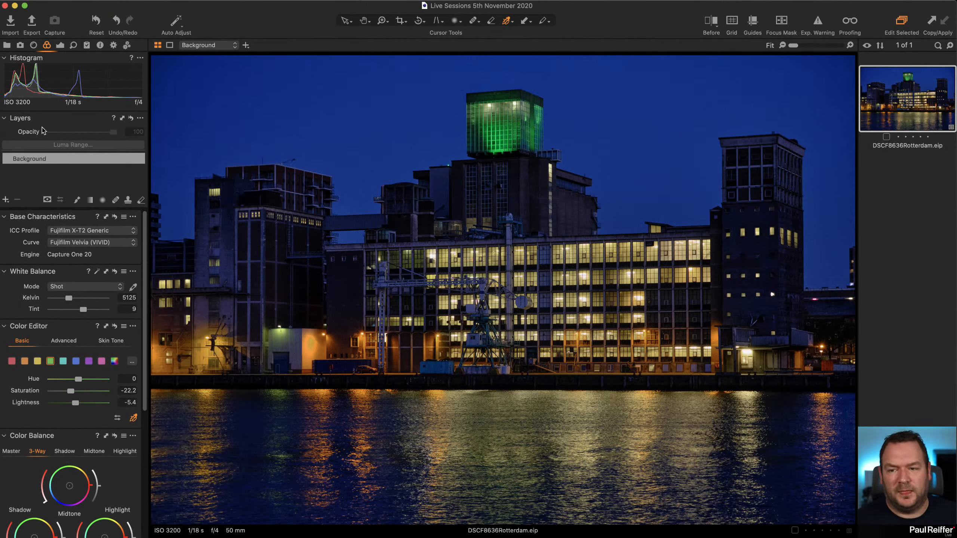
Draw a horizontal linear gradient mask on a new adjustment layer, covering the water and fading out above the quay.
left_click(60, 46)
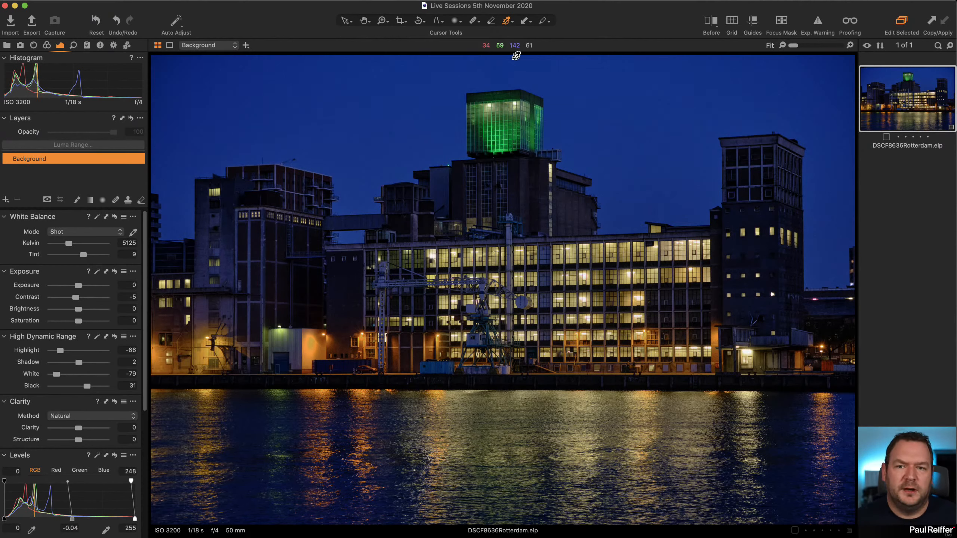
left_click(89, 199)
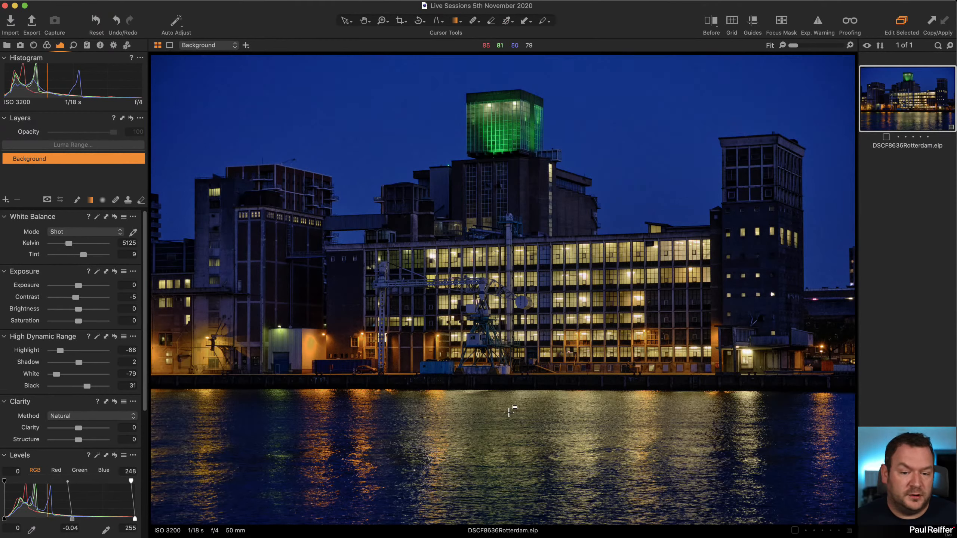
left_click_drag(526, 467, 526, 357)
left_click_drag(645, 453, 645, 438)
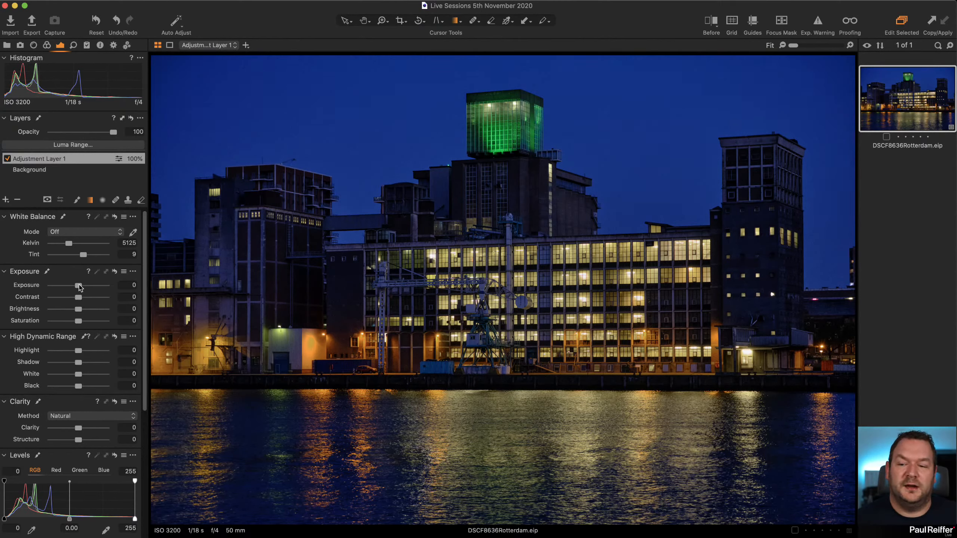
Set the gradient layer's exposure to -0.46 and saturation to -42.
left_click_drag(79, 288, 76, 287)
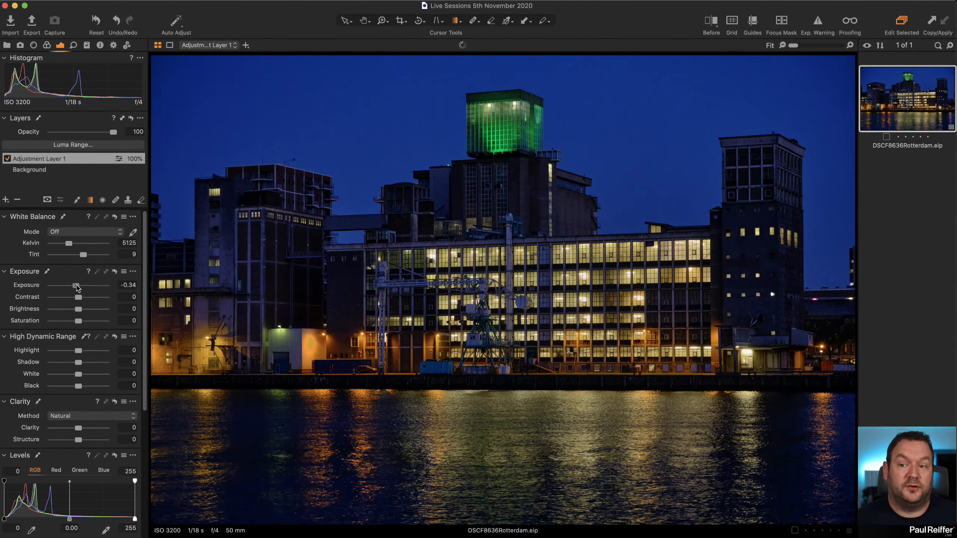
left_click_drag(78, 322, 67, 324)
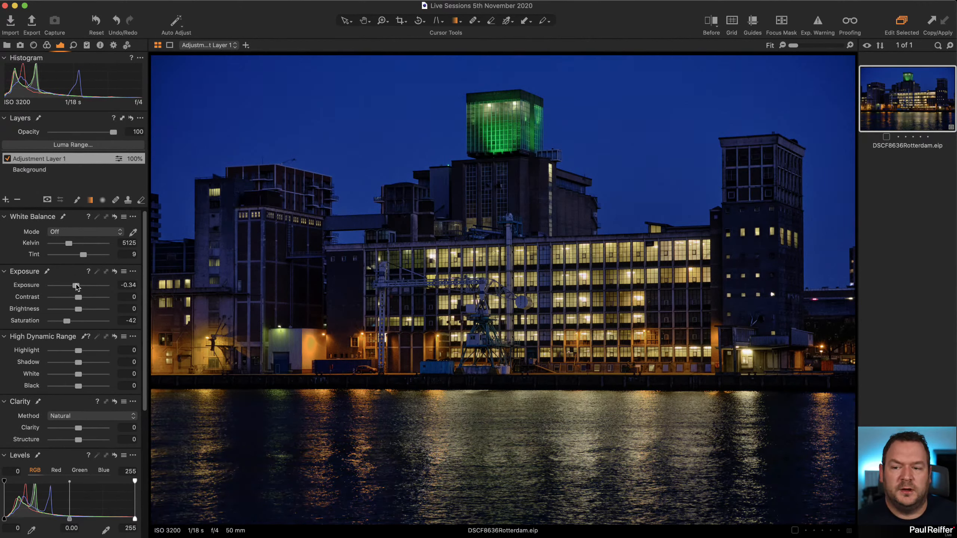
left_click_drag(77, 285, 76, 286)
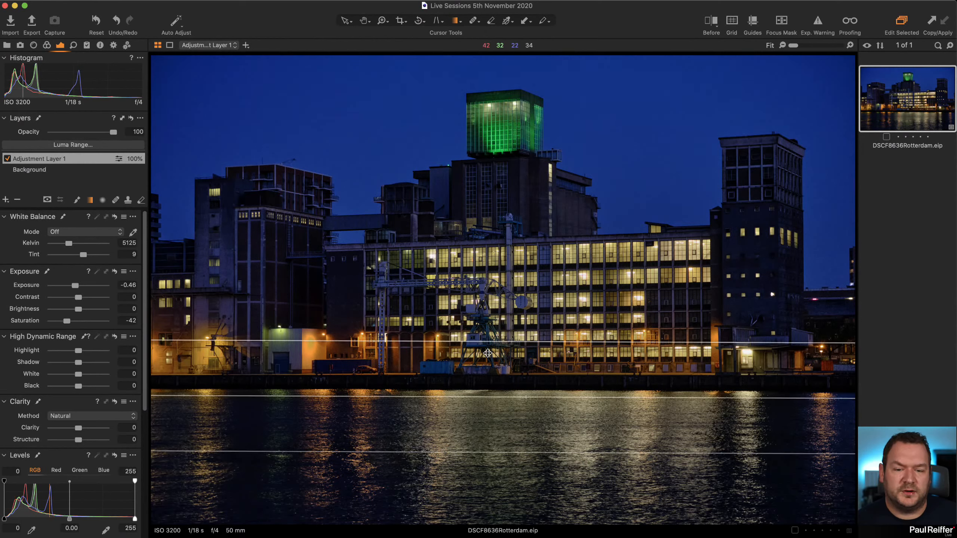
Lower the gradient mask onto the water with a narrower transition, and switch the adjustment layer off for comparison.
left_click_drag(494, 344, 557, 429)
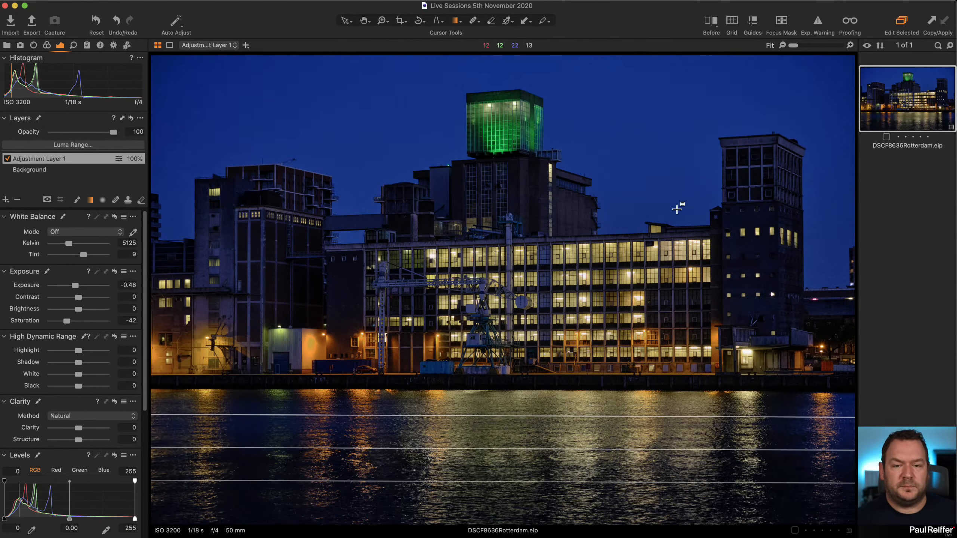
left_click(7, 159)
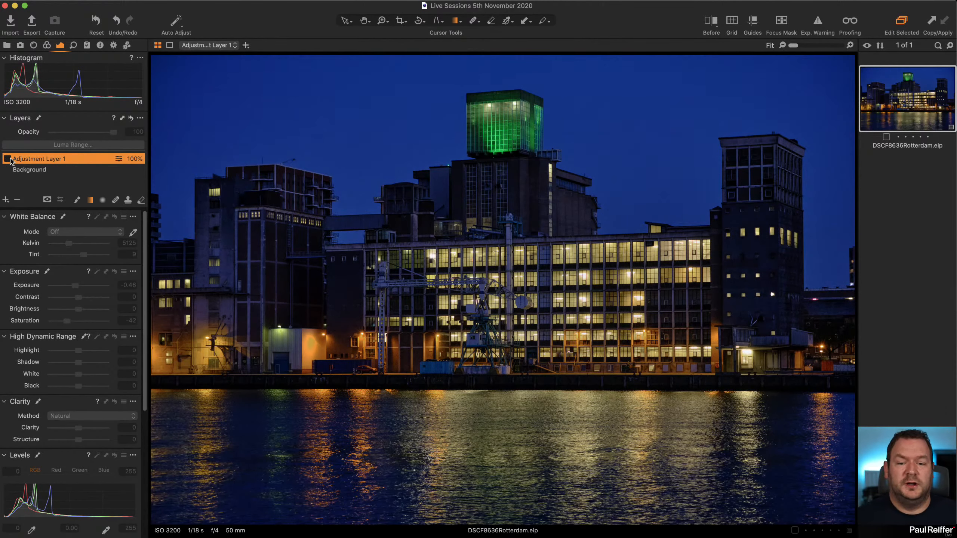
Compare the water with and without the gradient layer, leaving the adjustment layer switched on.
left_click(7, 158)
left_click(7, 159)
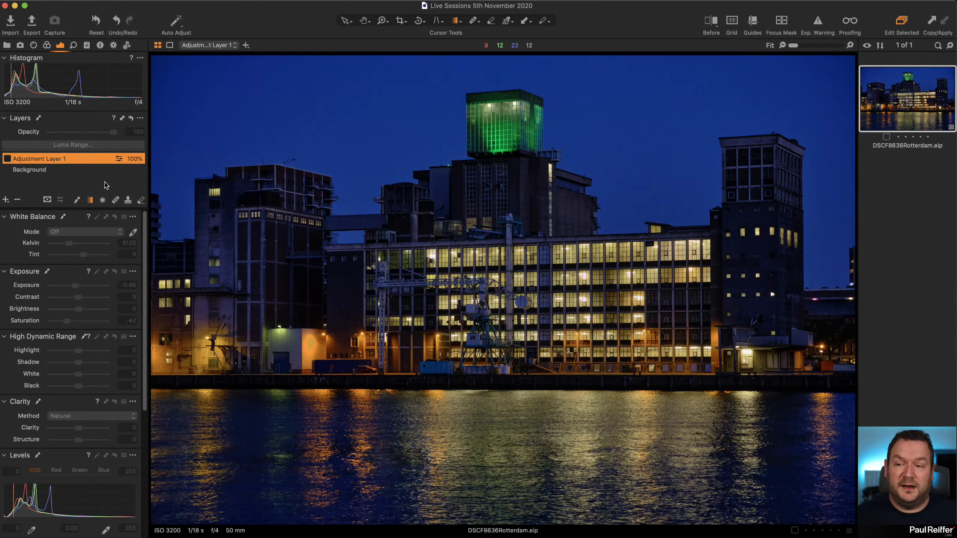
left_click(7, 159)
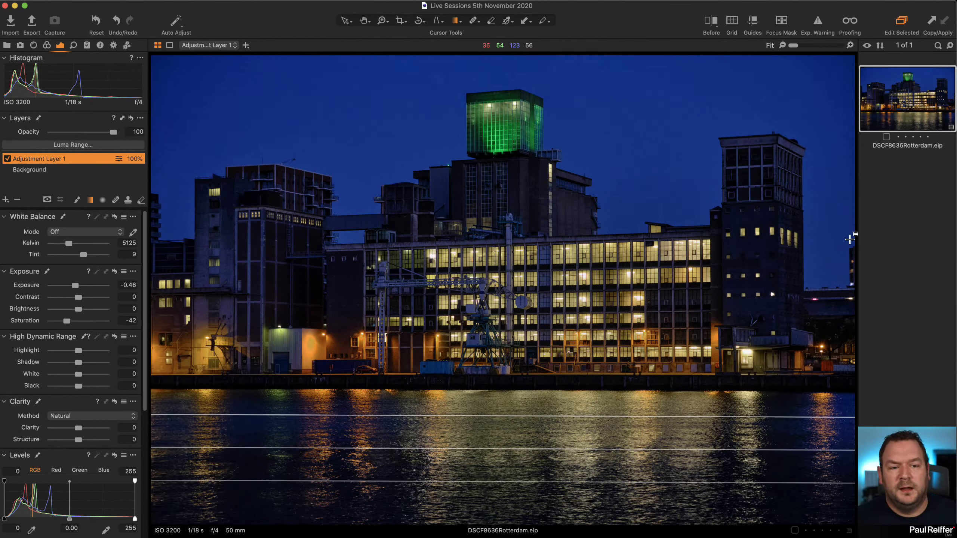
Crop the photo slightly tighter at the Original aspect ratio, shifting the frame up a little over the buildings.
left_click(401, 21)
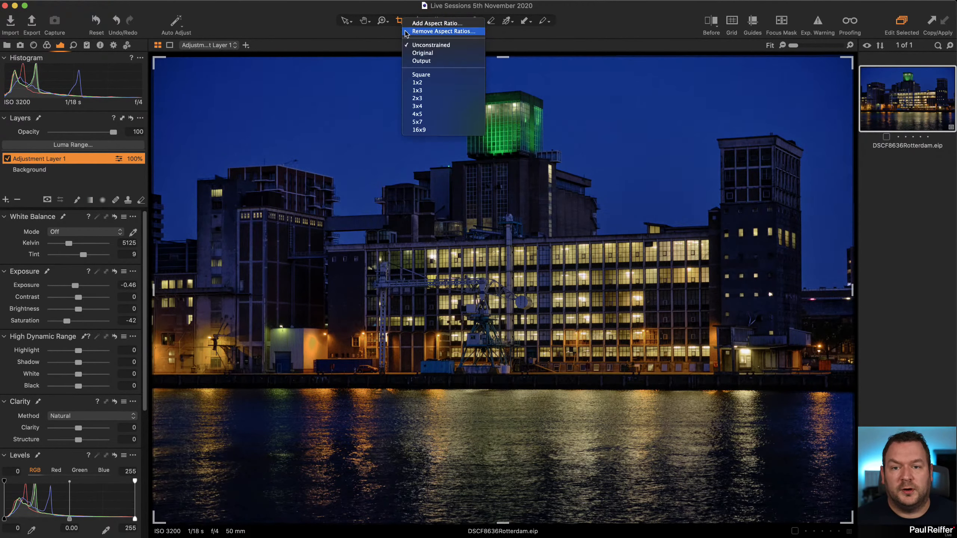
left_click(422, 53)
left_click_drag(851, 59, 845, 65)
left_click_drag(158, 63, 171, 70)
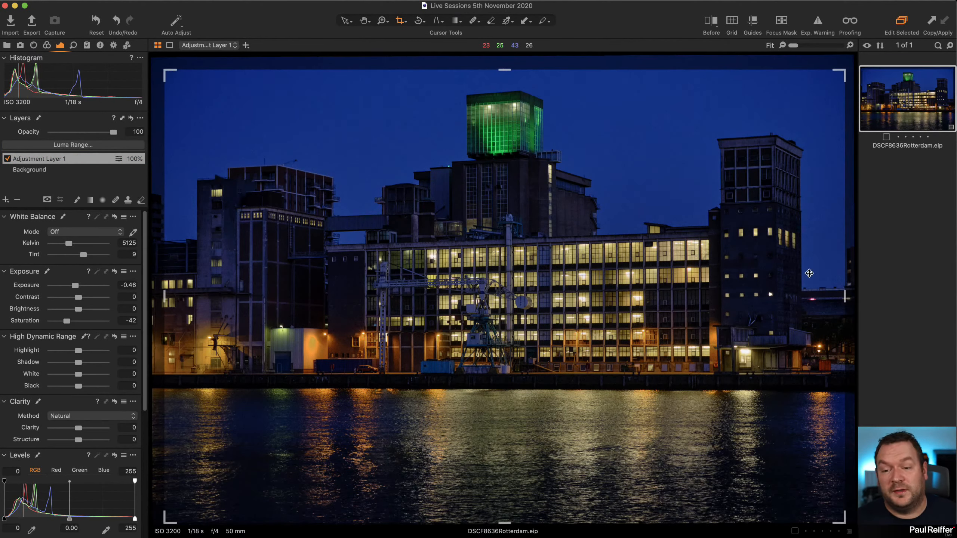
left_click_drag(621, 293, 622, 279)
left_click(345, 20)
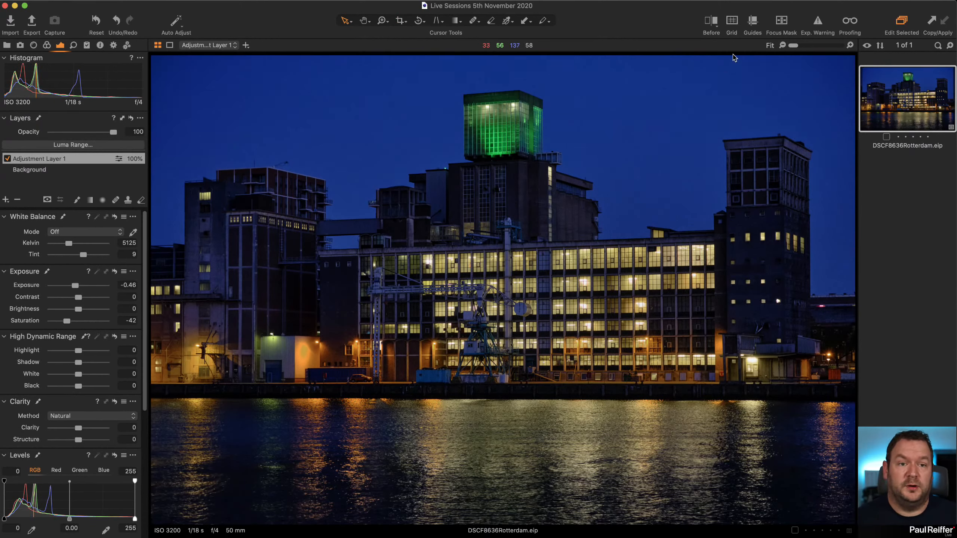
Compare the photo in a before/after split view, sliding the divider across the left half of the main building.
left_click(719, 24)
left_click_drag(505, 294, 409, 368)
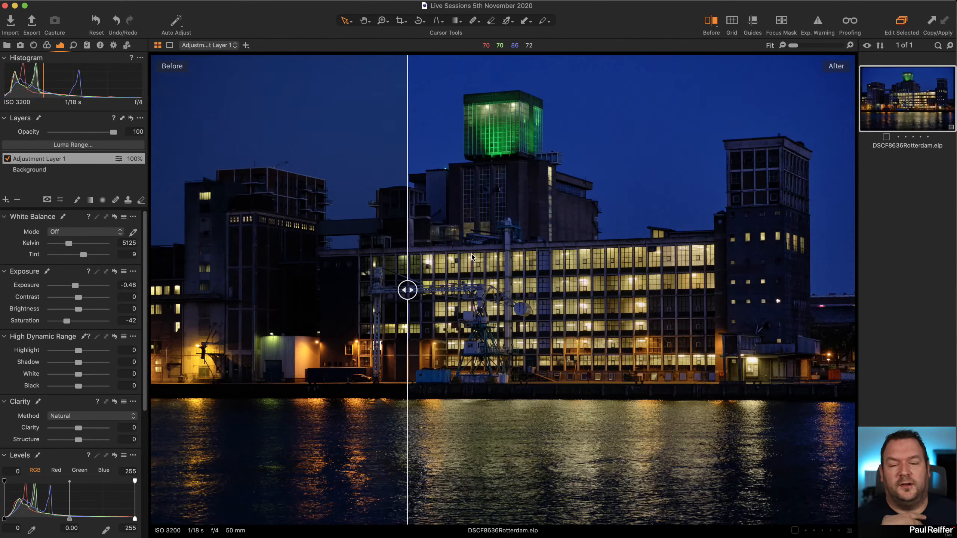
left_click_drag(408, 289, 372, 290)
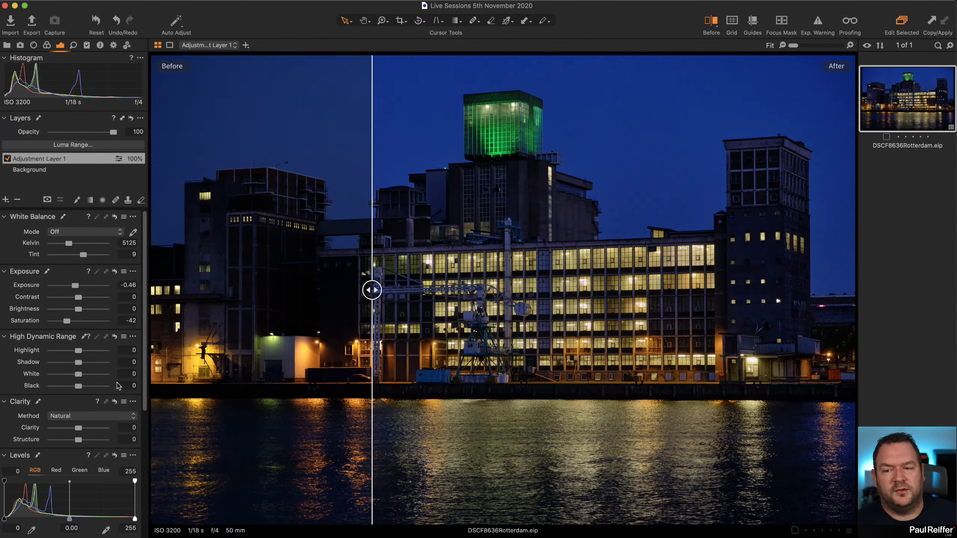
Set the Background layer's Black value to 21, and move the before/after divider near the photo's left edge to check it.
left_click(41, 171)
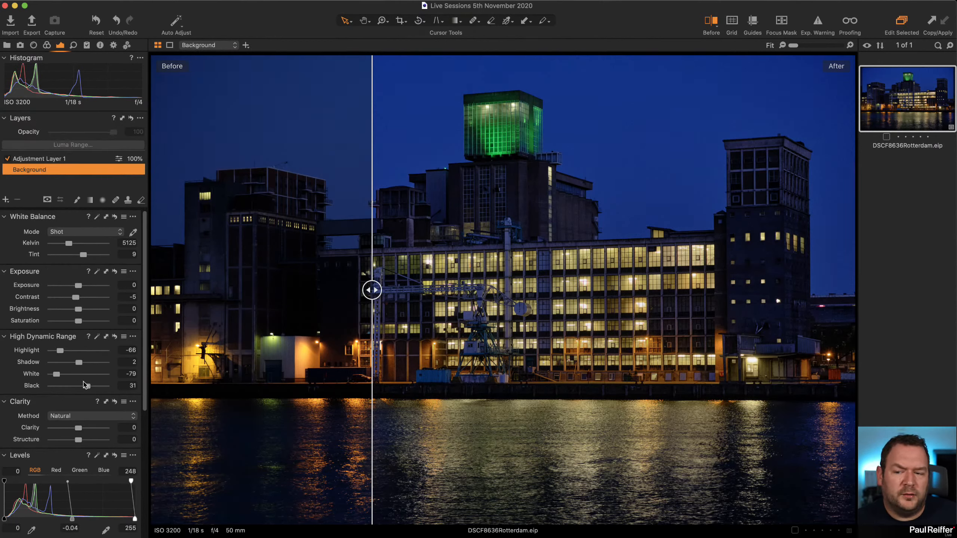
left_click_drag(88, 388, 85, 391)
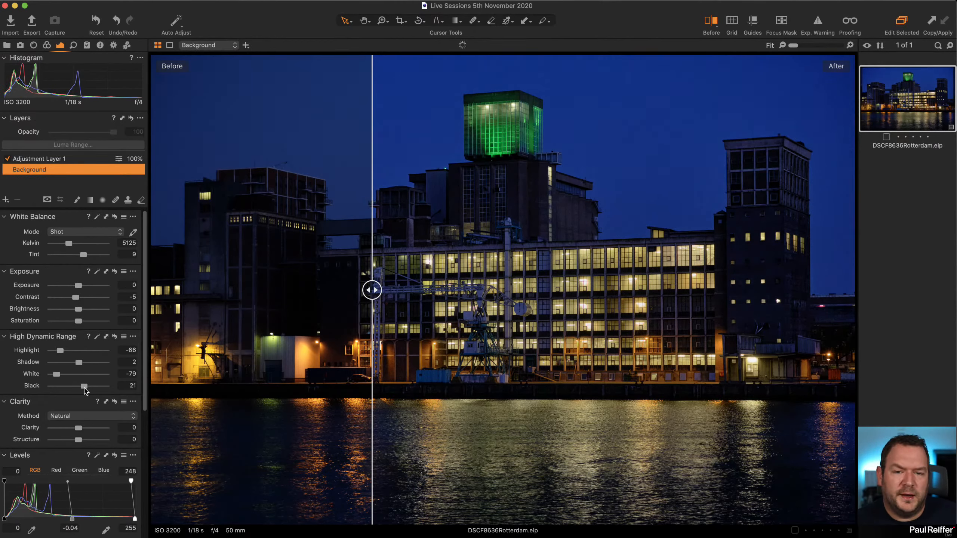
left_click_drag(372, 290, 169, 321)
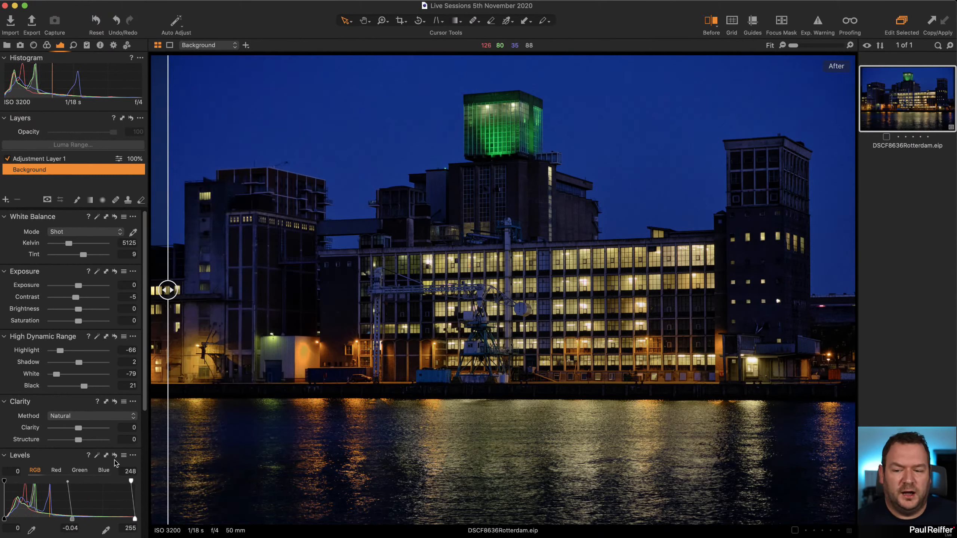
Add a second adjustment layer and draw a narrow horizontal linear gradient mask along the waterline below the quay.
left_click(45, 160)
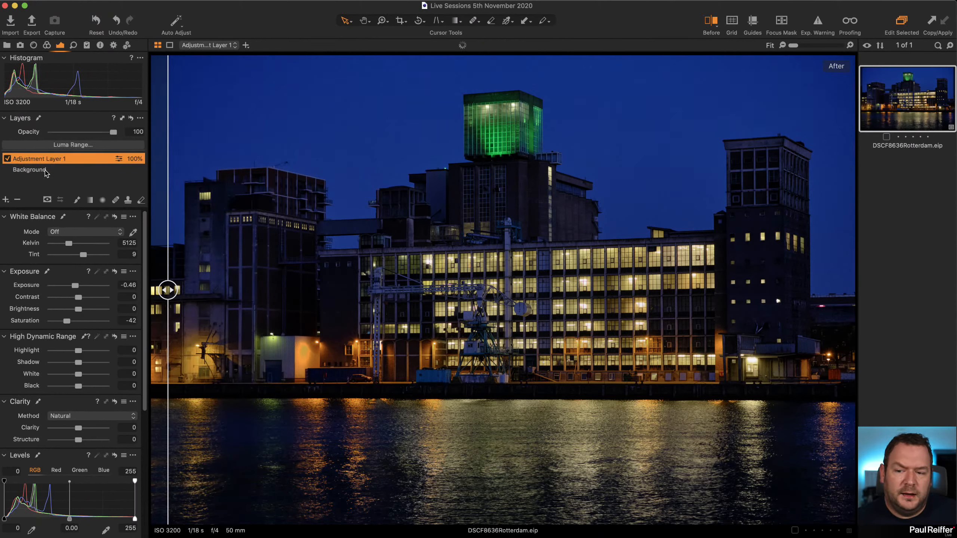
left_click(45, 170)
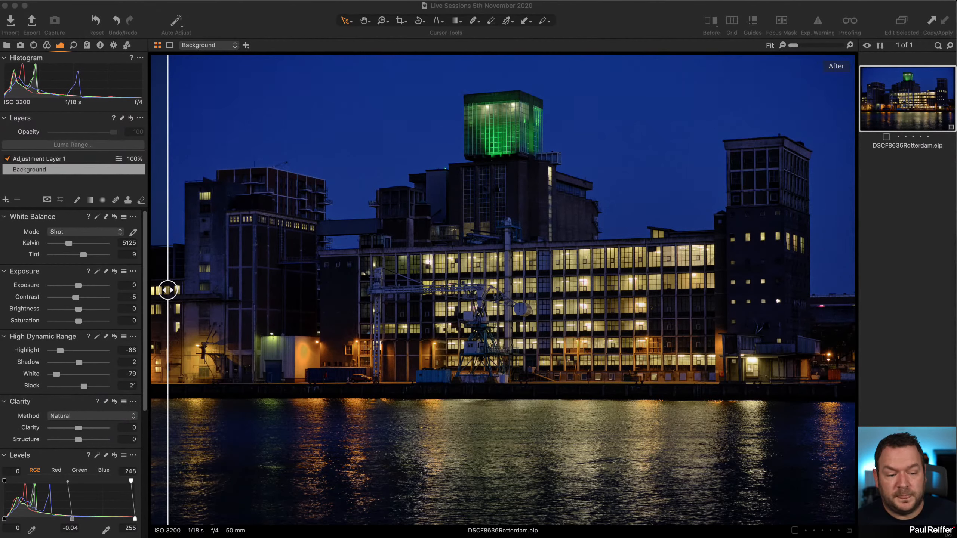
left_click(115, 285)
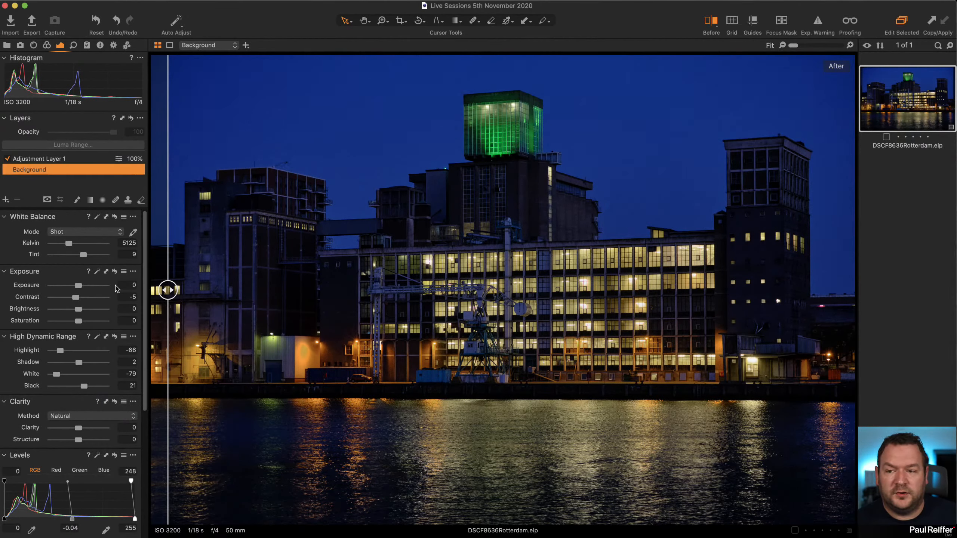
left_click(5, 199)
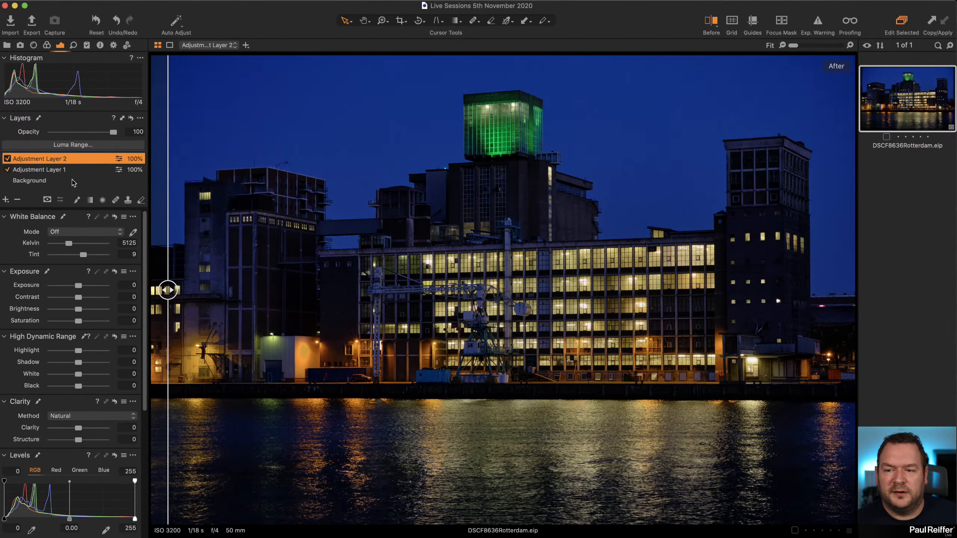
left_click(91, 200)
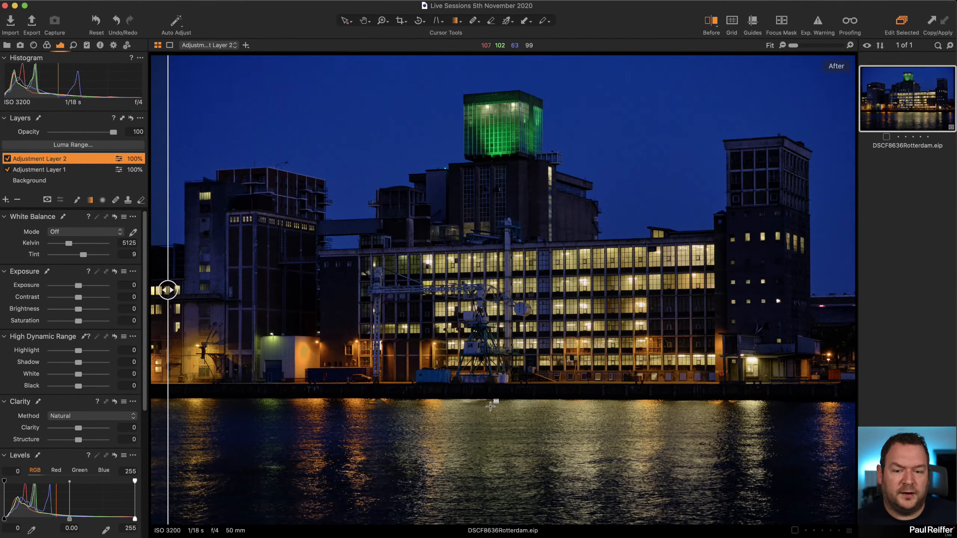
left_click_drag(493, 399, 490, 392)
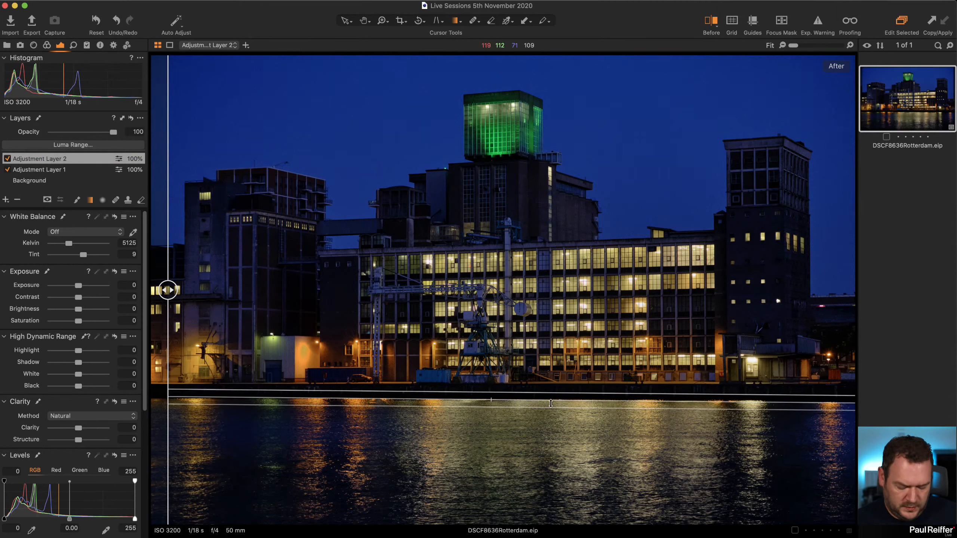
key("m")
key("m")
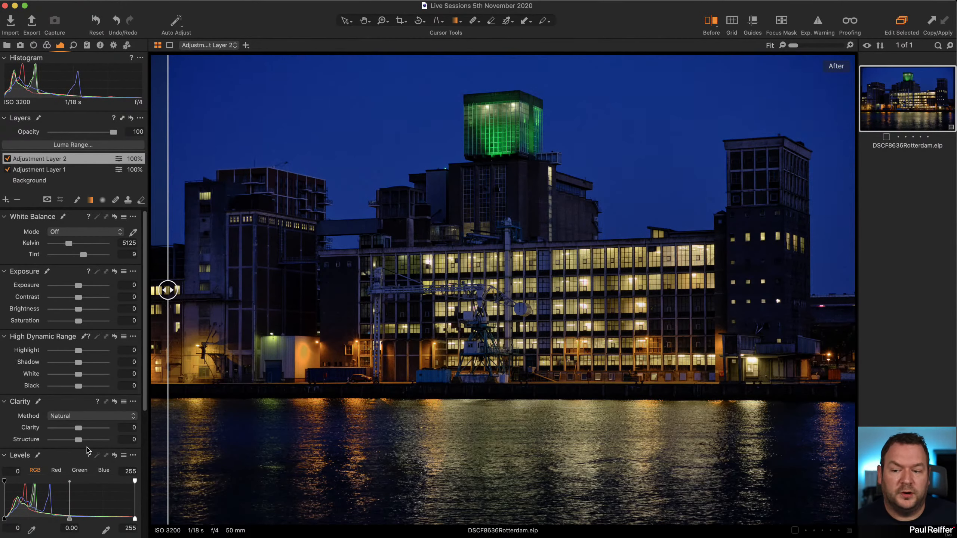
Set the second layer's clarity to -100 and structure to -53, comparing the water with the layer off and on.
left_click_drag(80, 428, 63, 439)
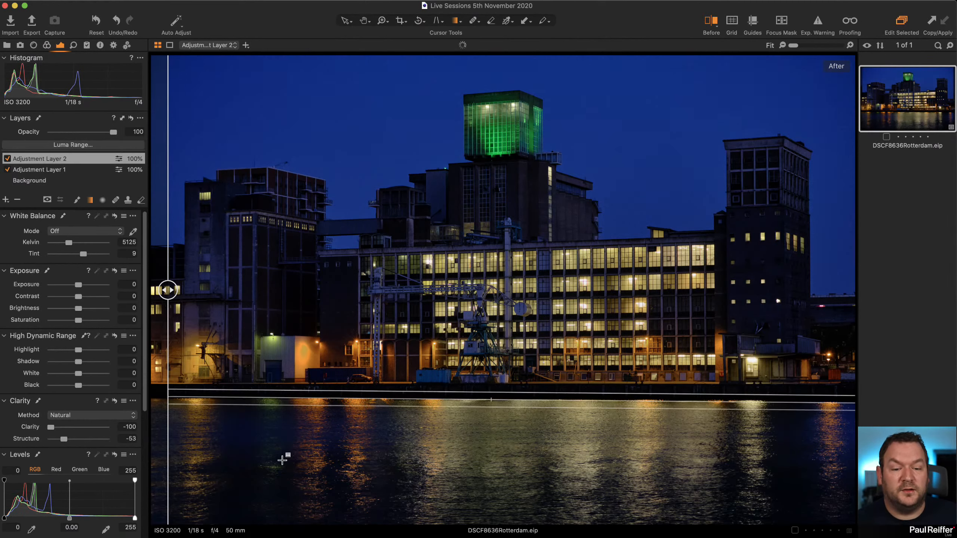
left_click(7, 159)
left_click(7, 159)
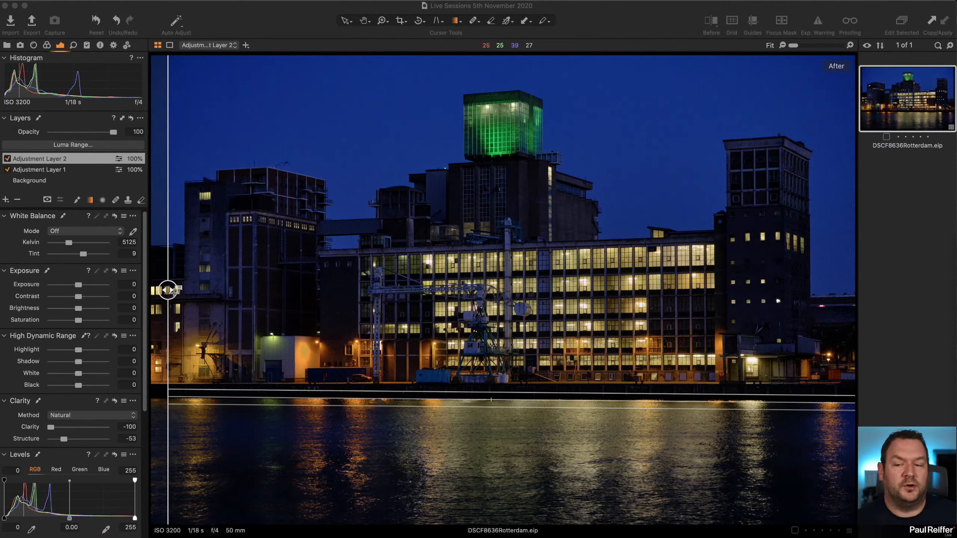
Move the before/after divider off the photo's left edge and show the catalog's library.
left_click(185, 194)
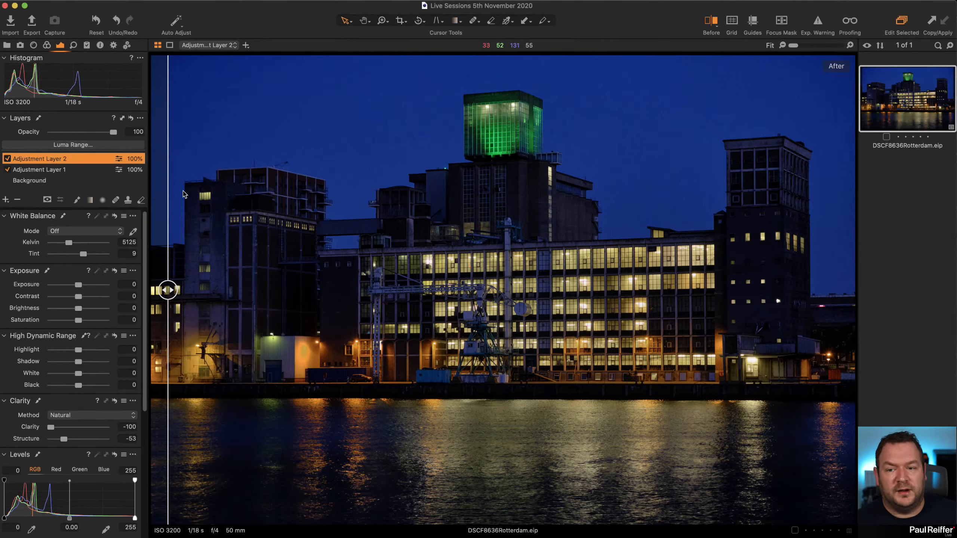
left_click_drag(168, 290, 34, 134)
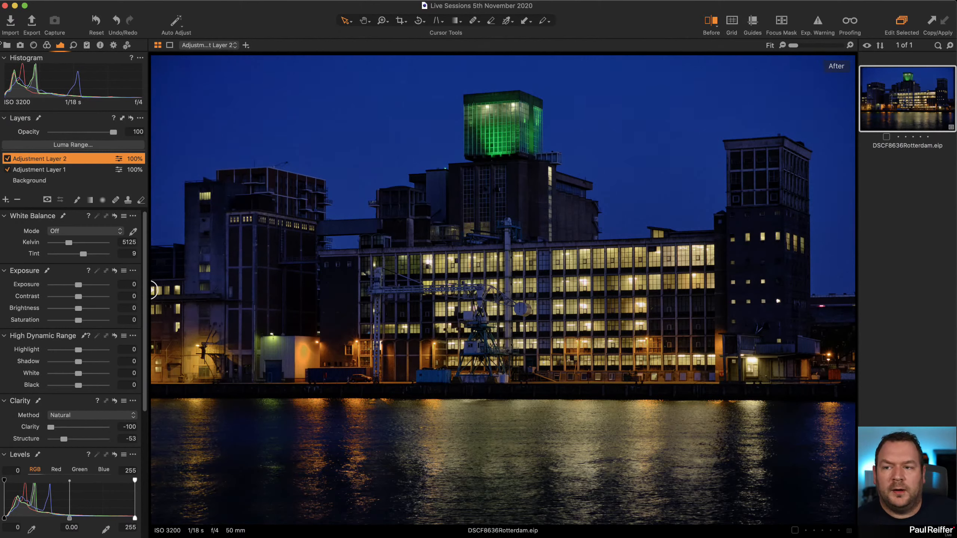
left_click(8, 45)
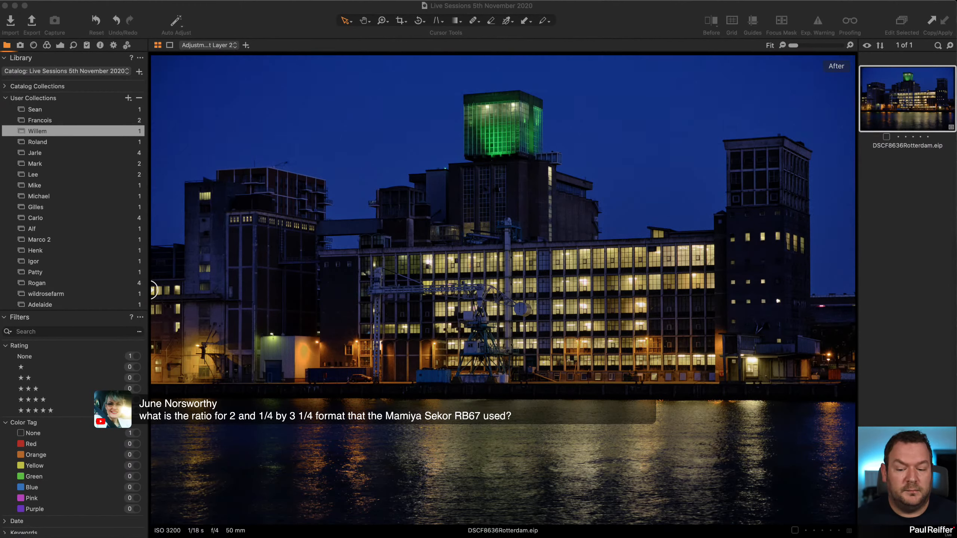
Add a custom crop aspect ratio named RB67 with a ratio of 2.25 x 3.25.
left_click(407, 23)
left_click(408, 24)
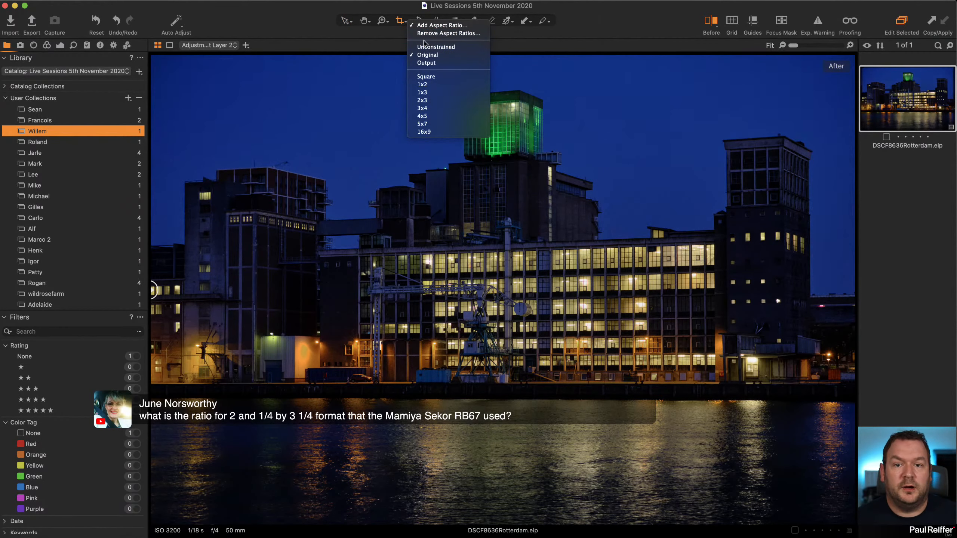
left_click(444, 26)
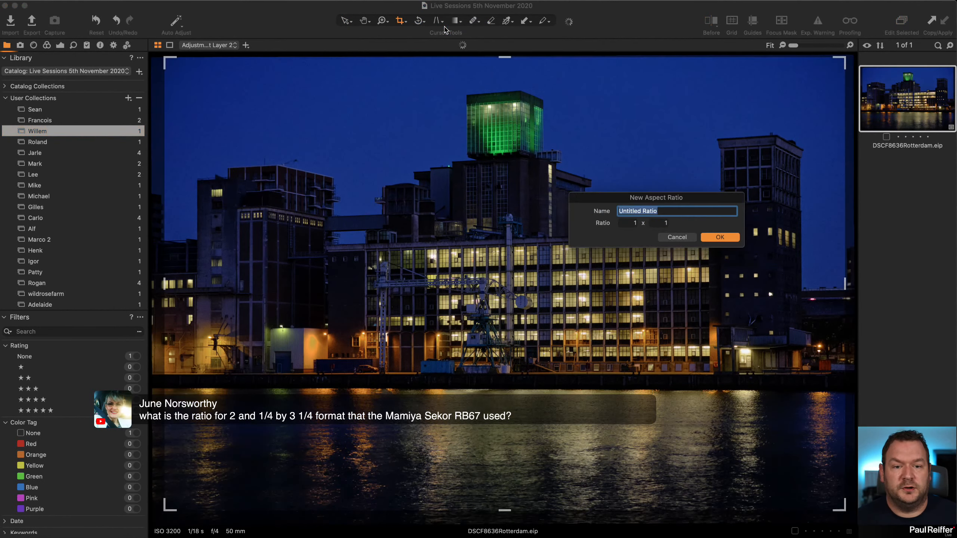
key("Tab")
type("2")
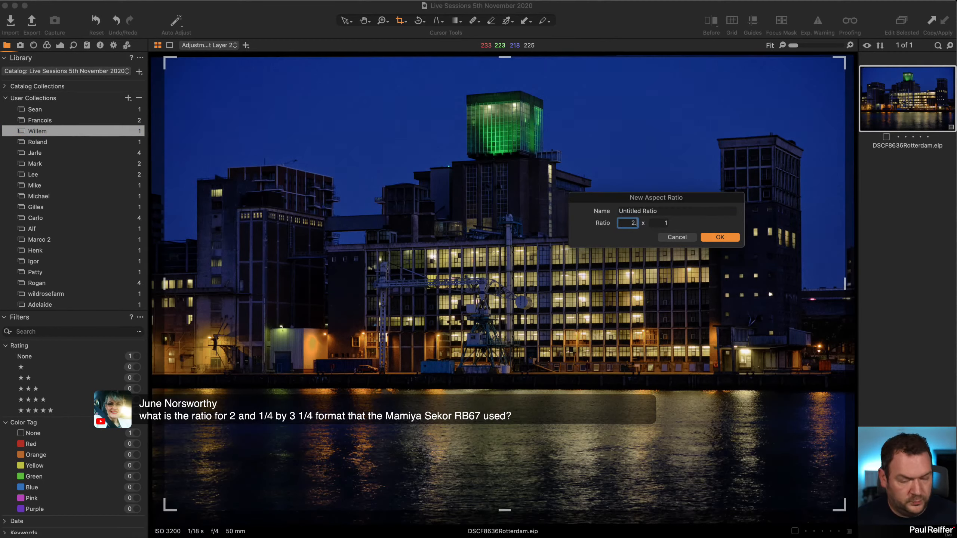
key("Tab")
type("3.2")
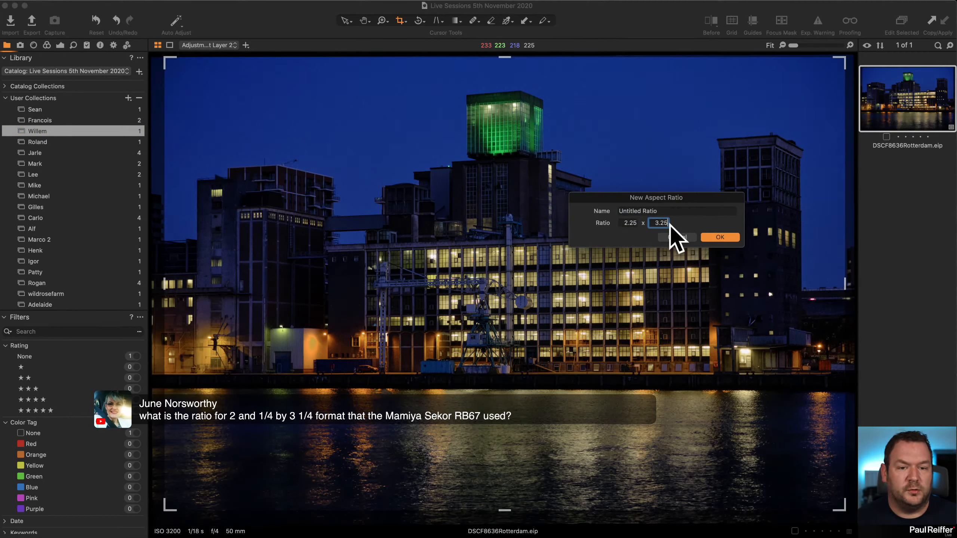
key("Tab")
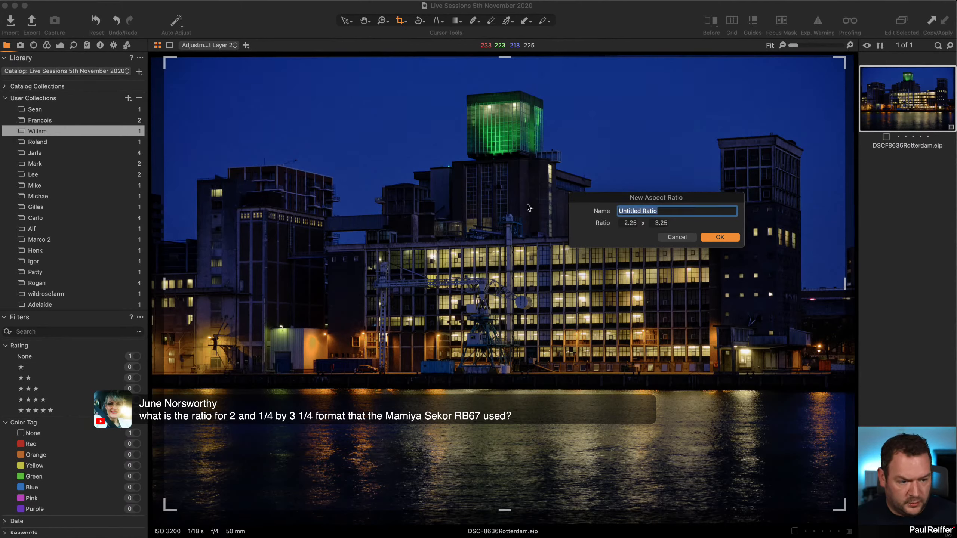
type("RB67")
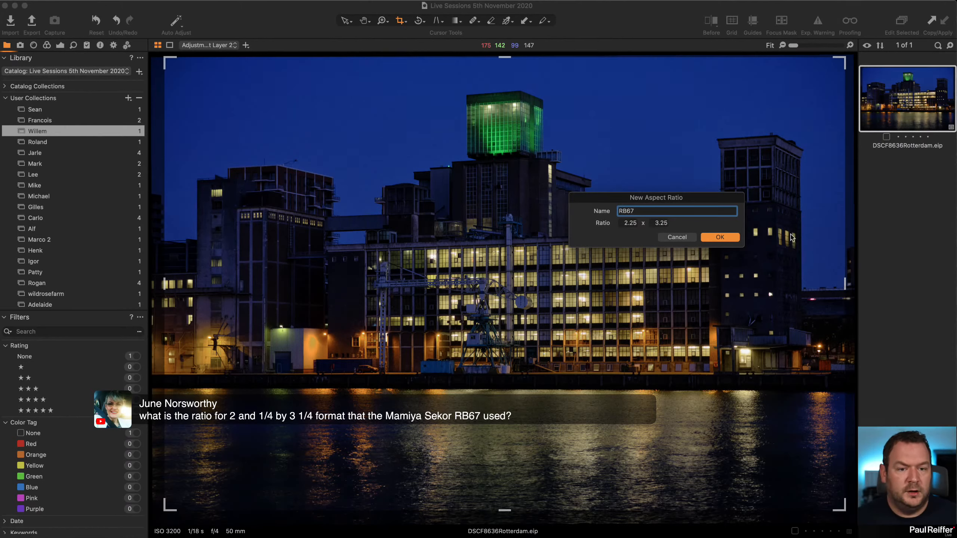
key("Return")
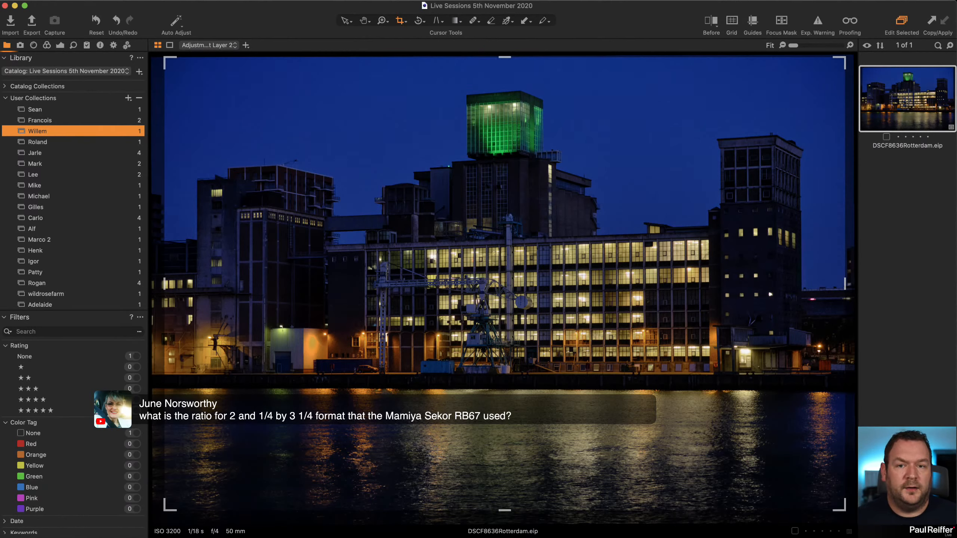
Resize the crop frame to the RB67 ratio, narrowing it at both sides, and position it over the buildings.
left_click(402, 23)
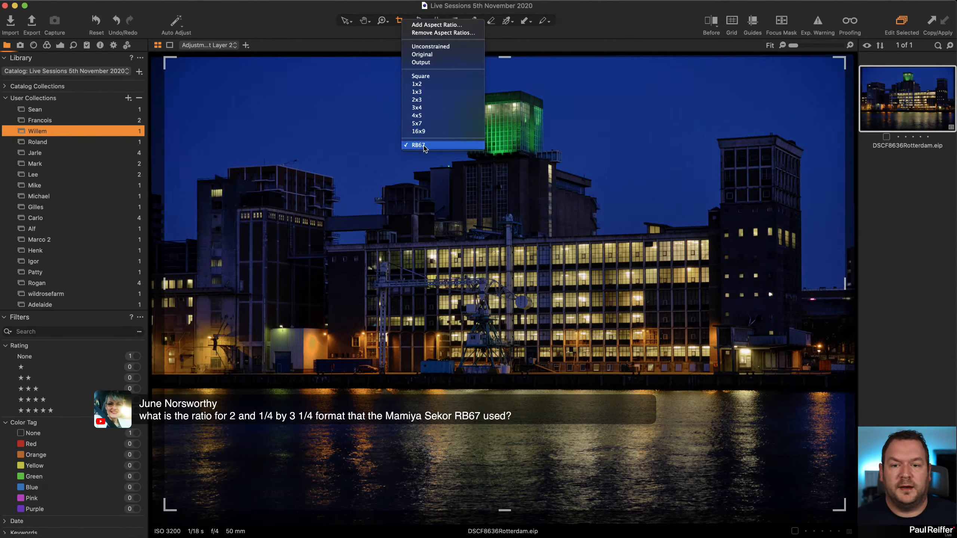
left_click(605, 14)
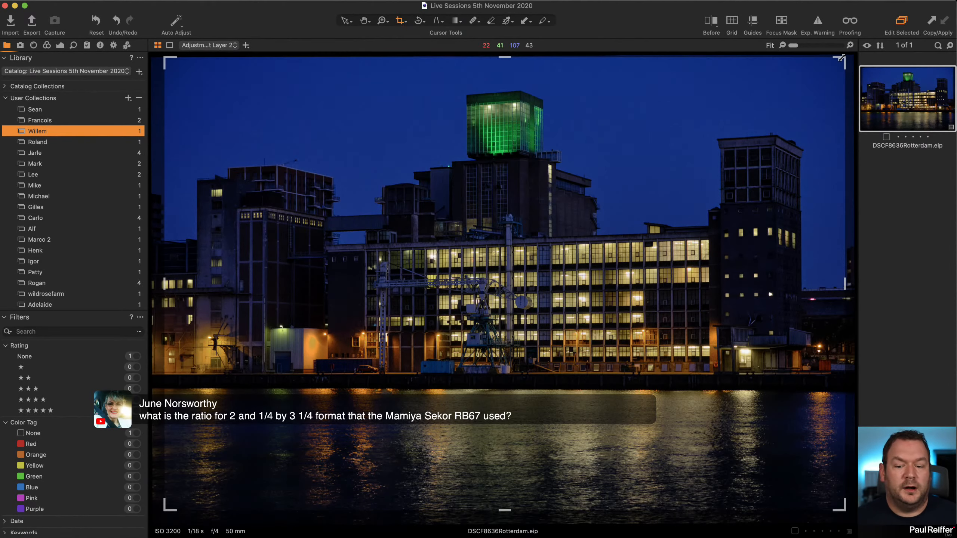
mouse_move(843, 58)
left_mouse_down()
mouse_move(750, 147)
mouse_move(777, 104)
mouse_move(833, 57)
left_mouse_up()
left_click_drag(593, 153, 613, 149)
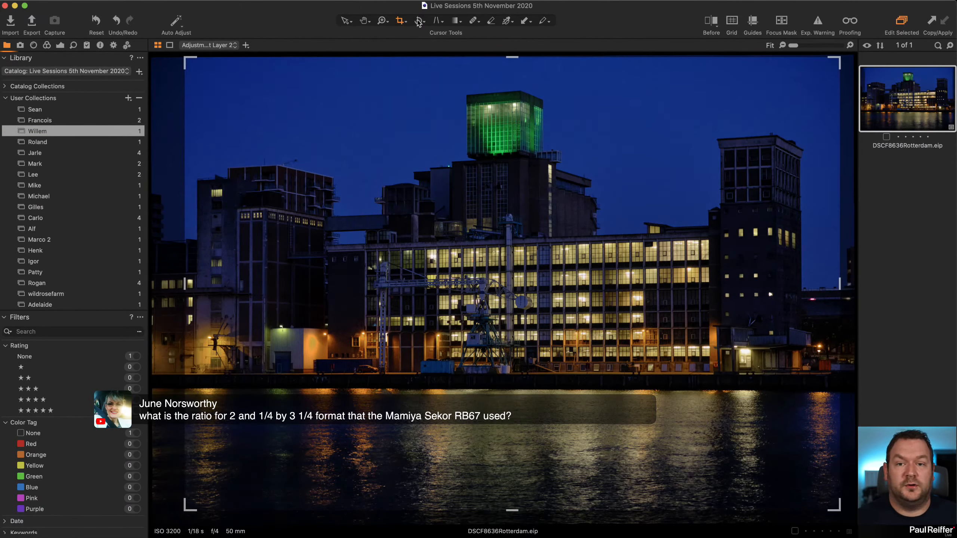
left_click(406, 23)
left_click(427, 26)
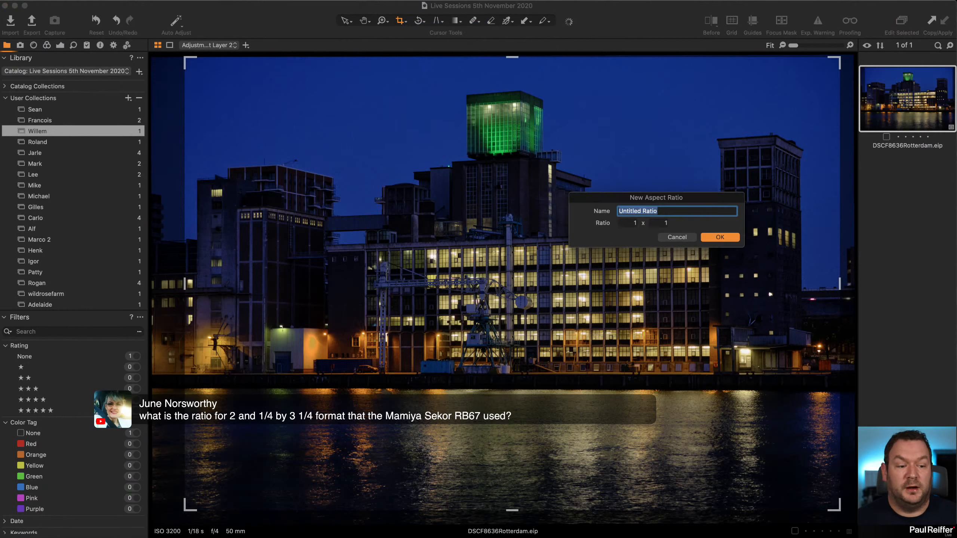
left_click(677, 237)
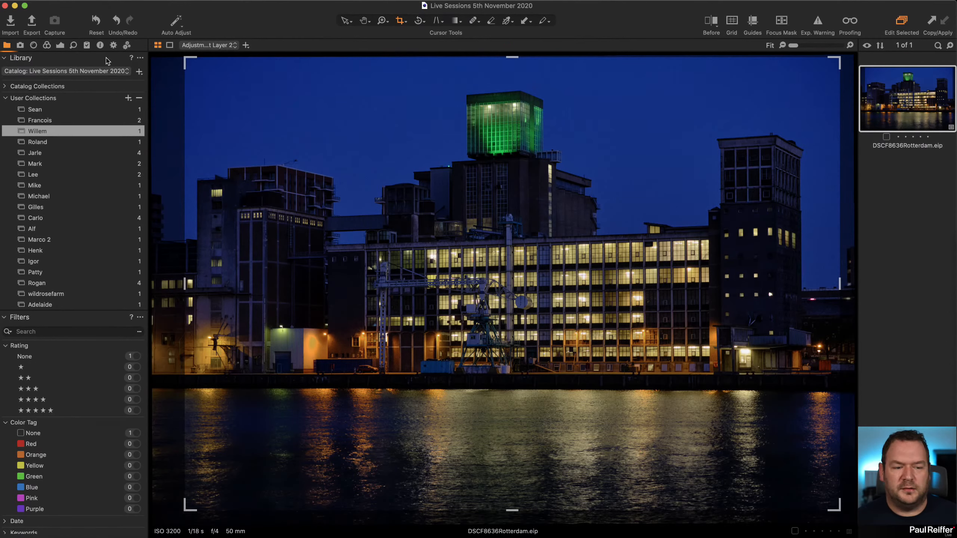
Open the user collection directly below the current one.
left_click(44, 141)
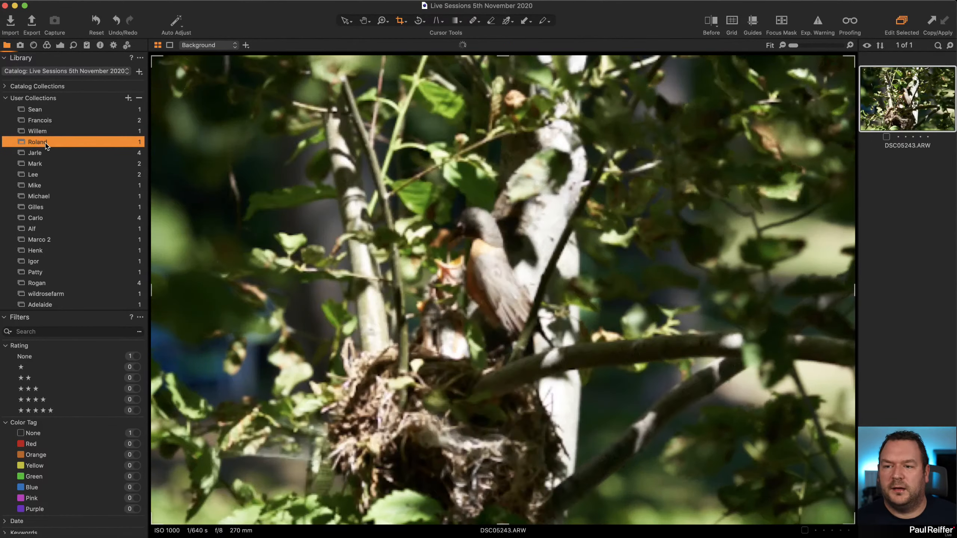
Examine the bird photo's lens correction settings and the available base curve options, leaving the curve on Auto.
left_click(34, 45)
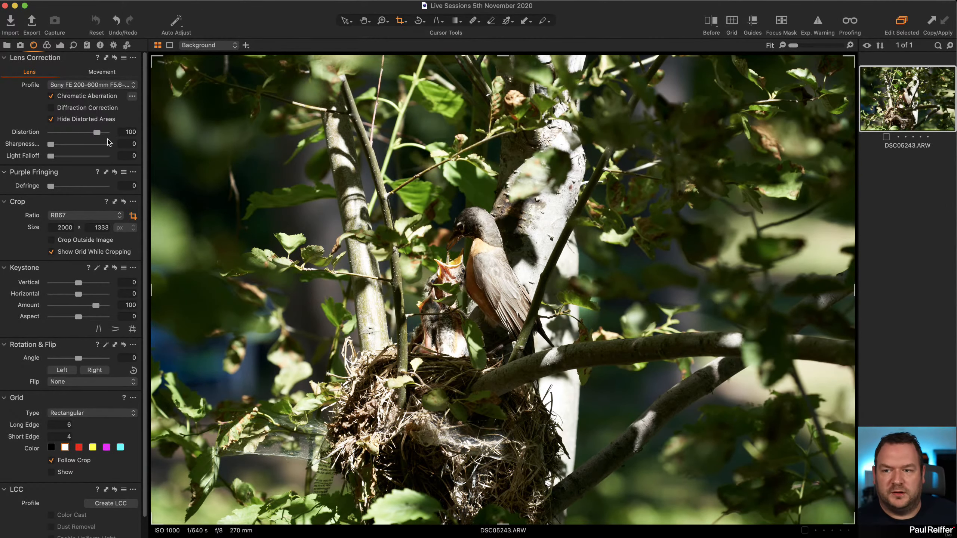
left_click_drag(99, 136, 104, 139)
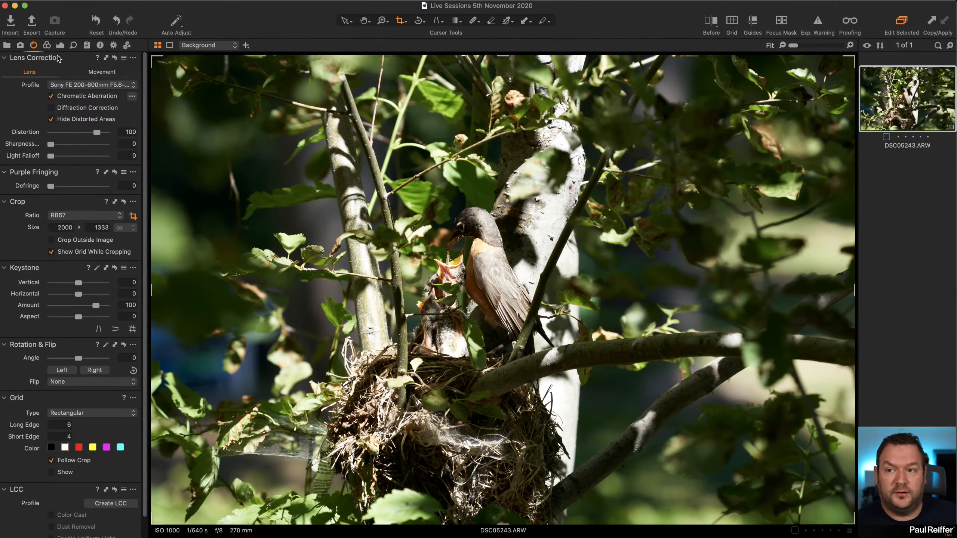
left_click(46, 46)
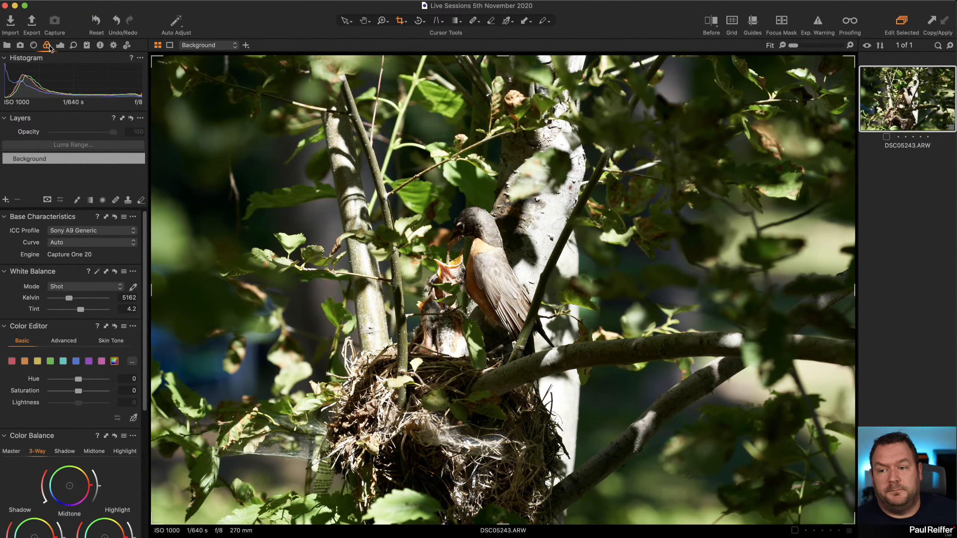
left_click(69, 243)
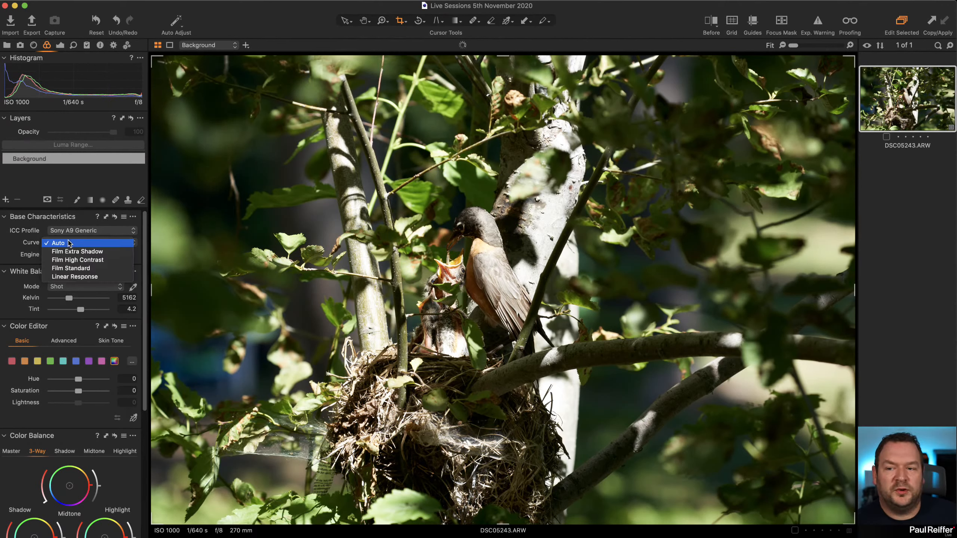
left_click(69, 243)
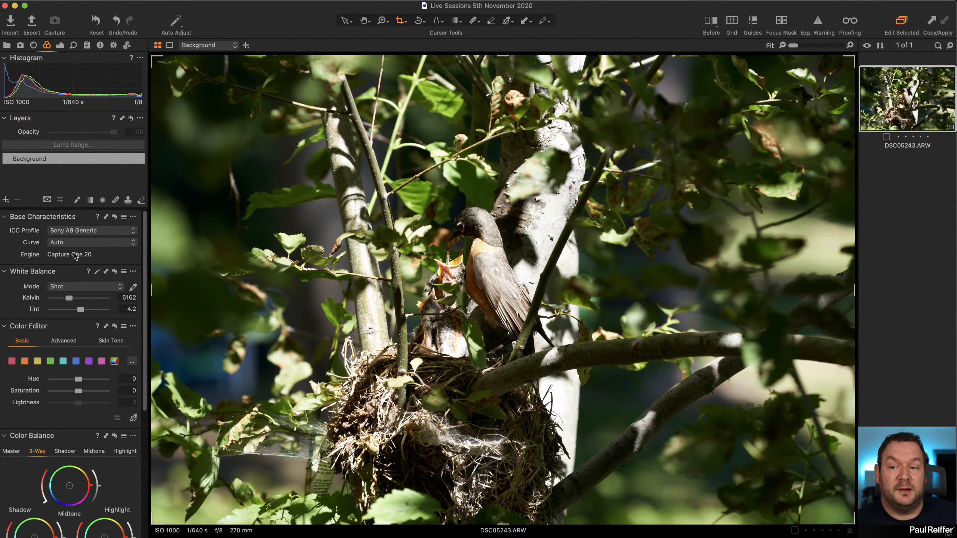
left_click(78, 242)
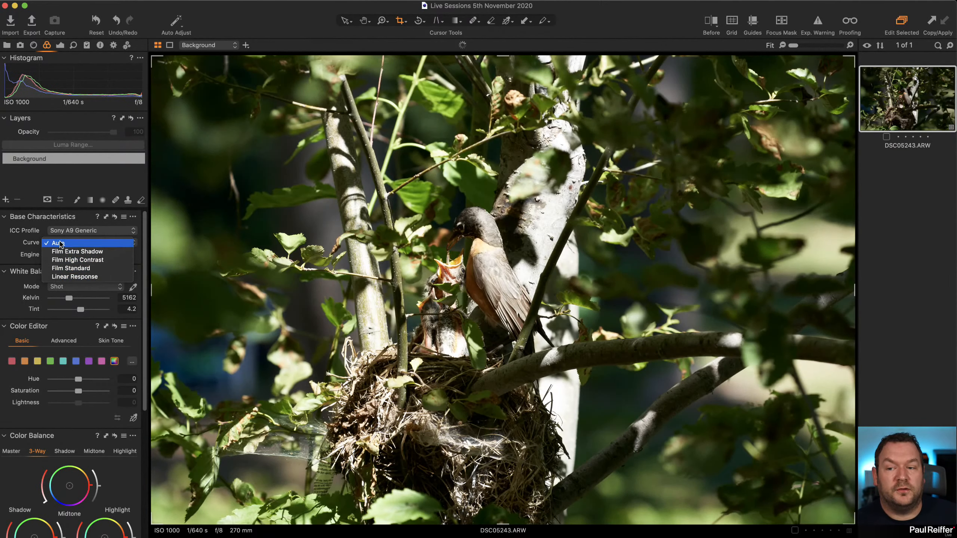
left_click(61, 243)
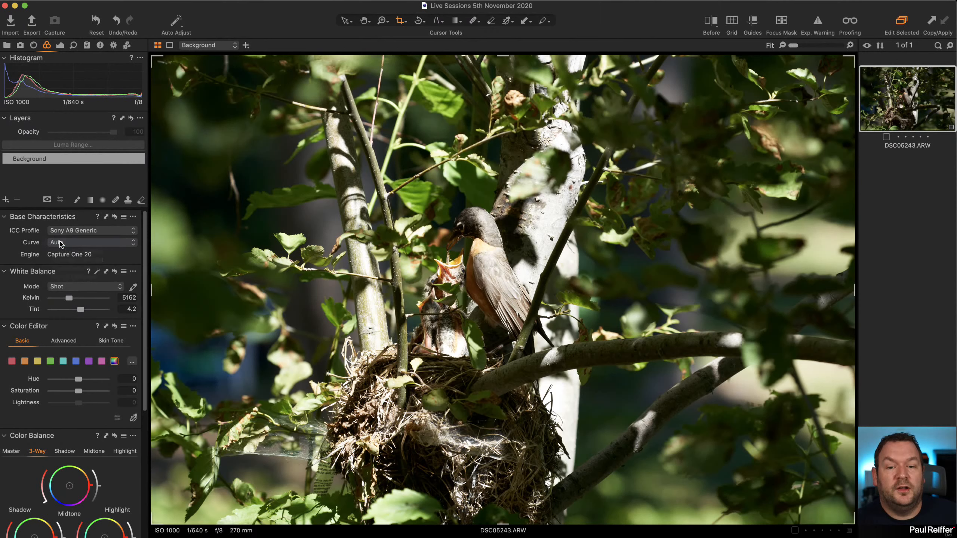
Try lowering Highlight to -75 and White to -82, and reset the High Dynamic Range adjustments.
left_click(60, 45)
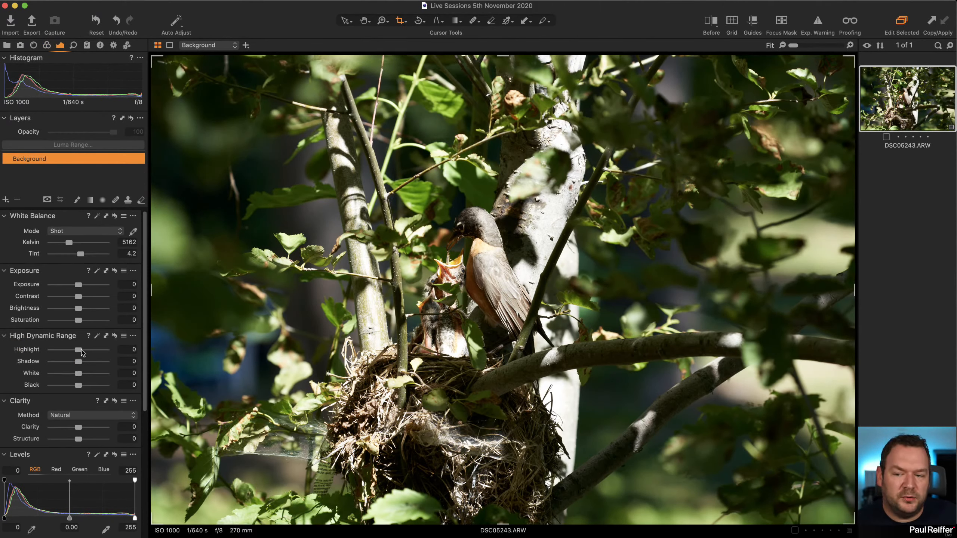
left_click_drag(81, 351, 57, 351)
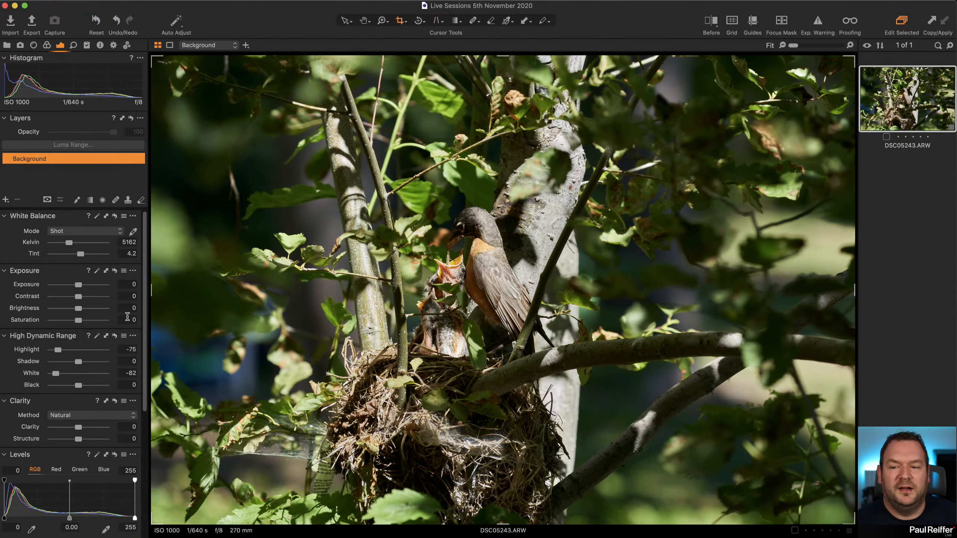
left_click(114, 335)
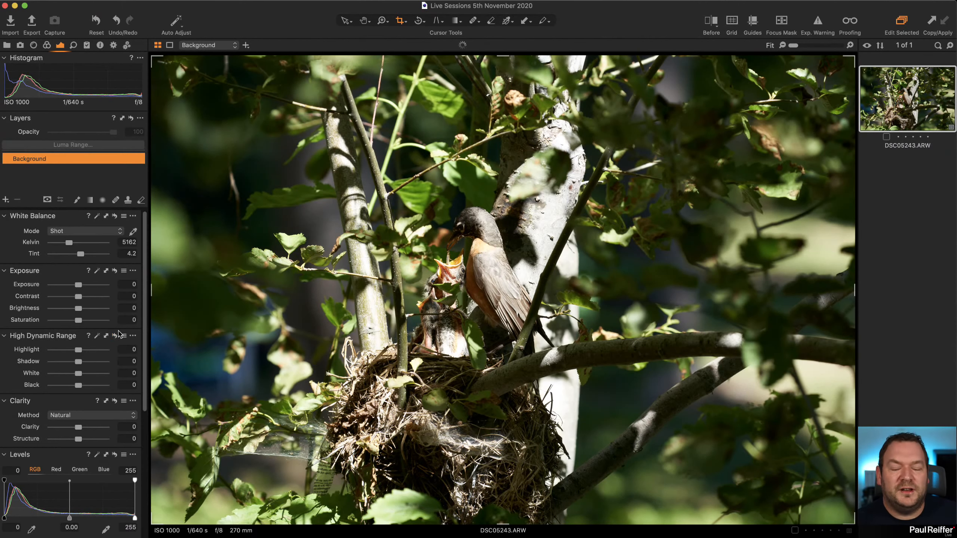
Change the photo's base characteristics curve to Linear Response.
left_click(47, 46)
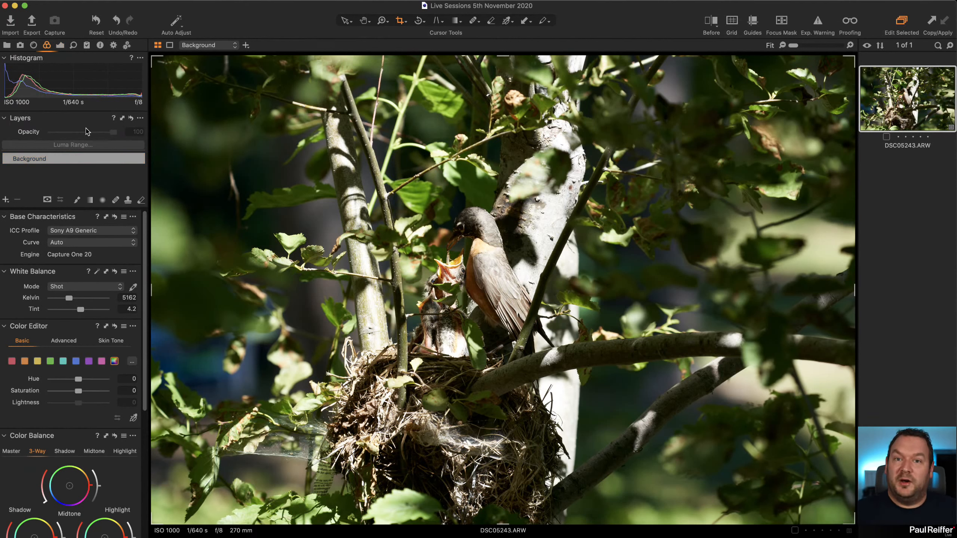
left_click(80, 244)
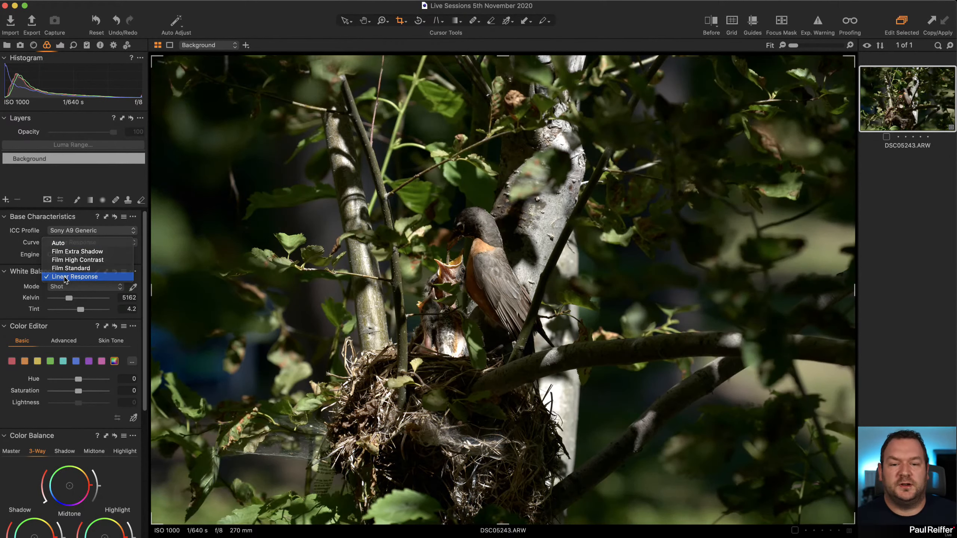
left_click(65, 277)
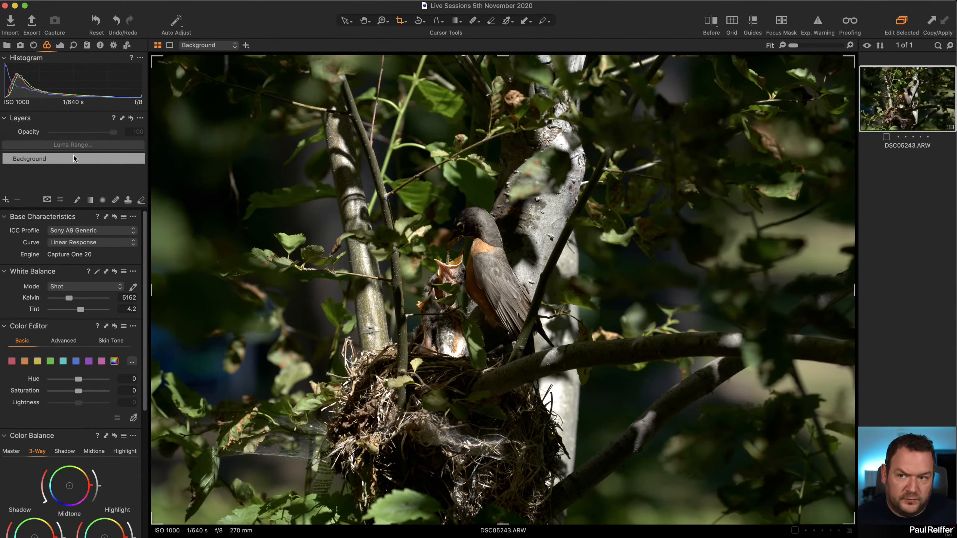
Compare the photo before and after the curve change at 100% around the bird and chicks, and return to the full view.
left_click(60, 45)
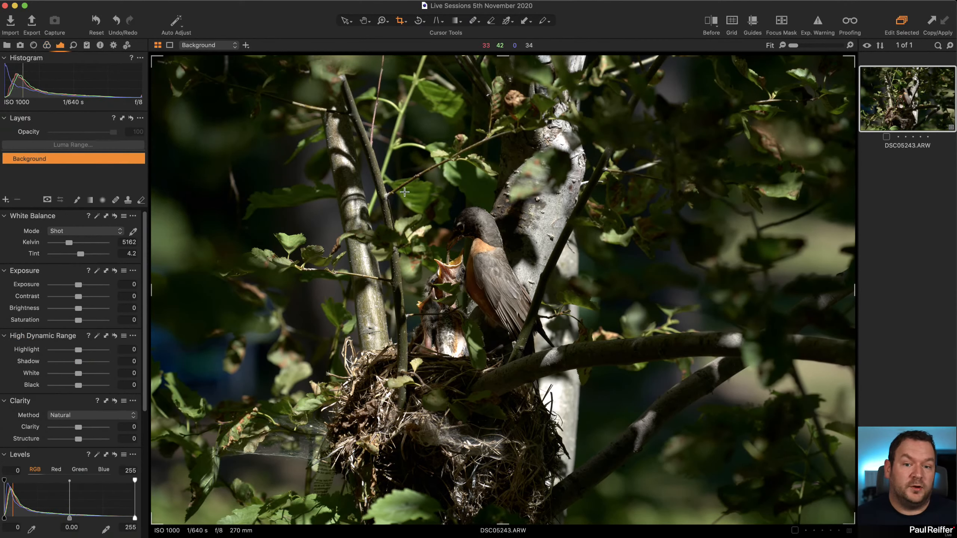
key("z")
left_click(510, 280)
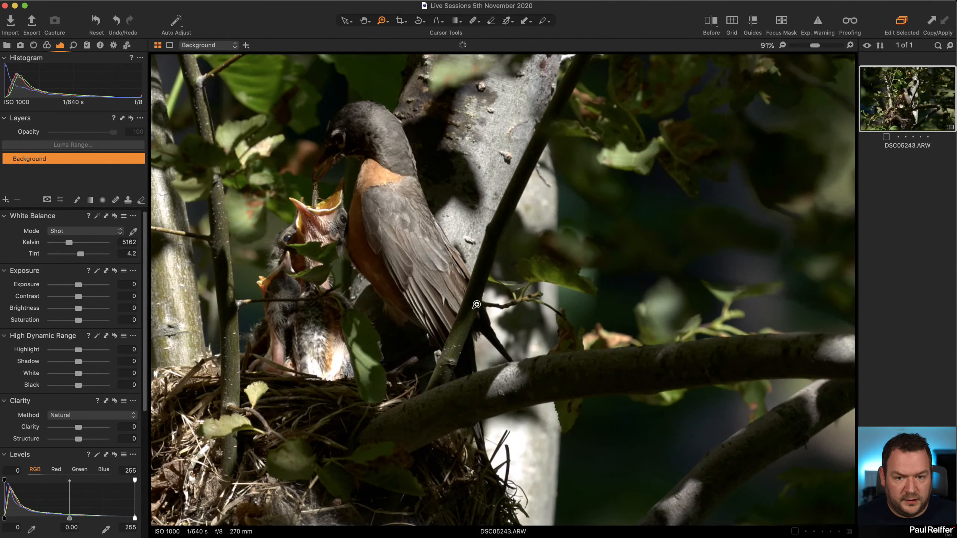
left_click(464, 231)
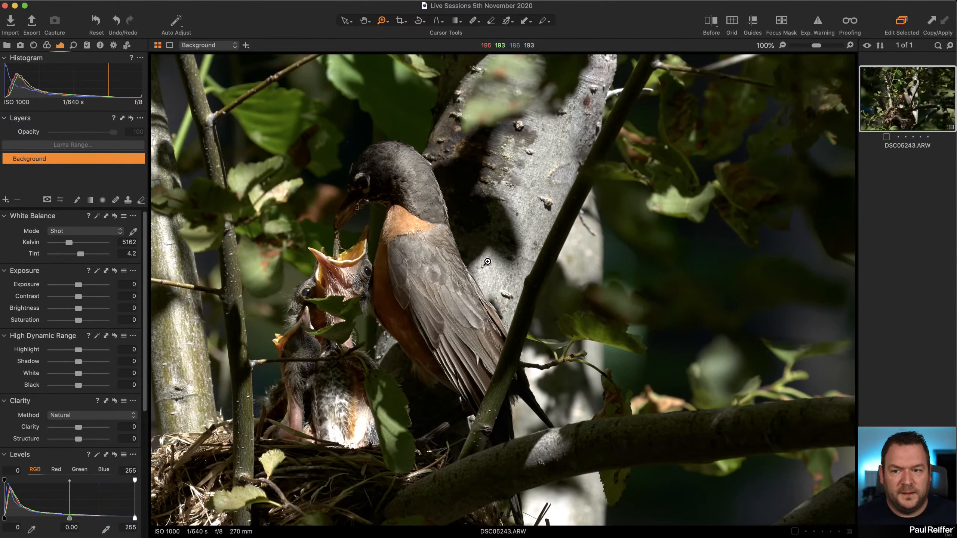
left_click(711, 23)
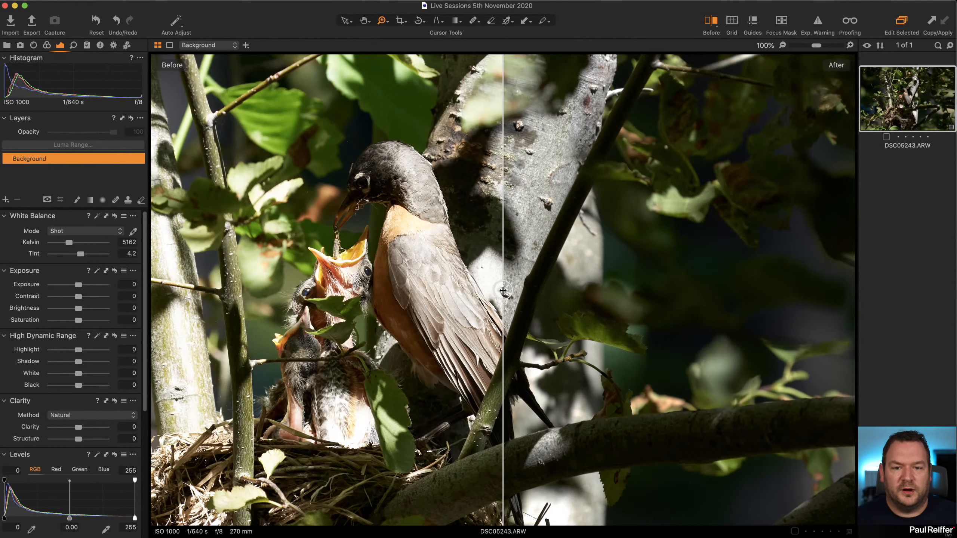
left_click_drag(503, 290, 541, 291)
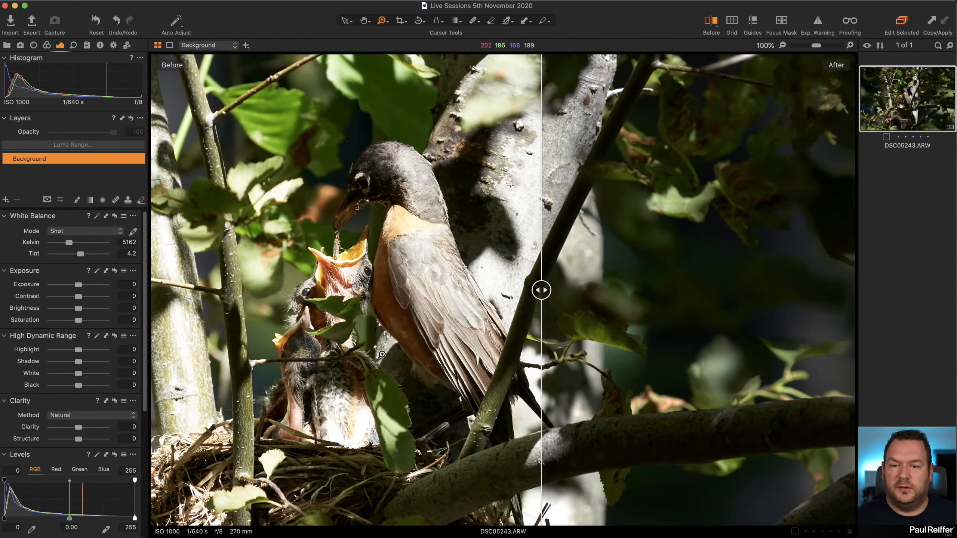
key("y")
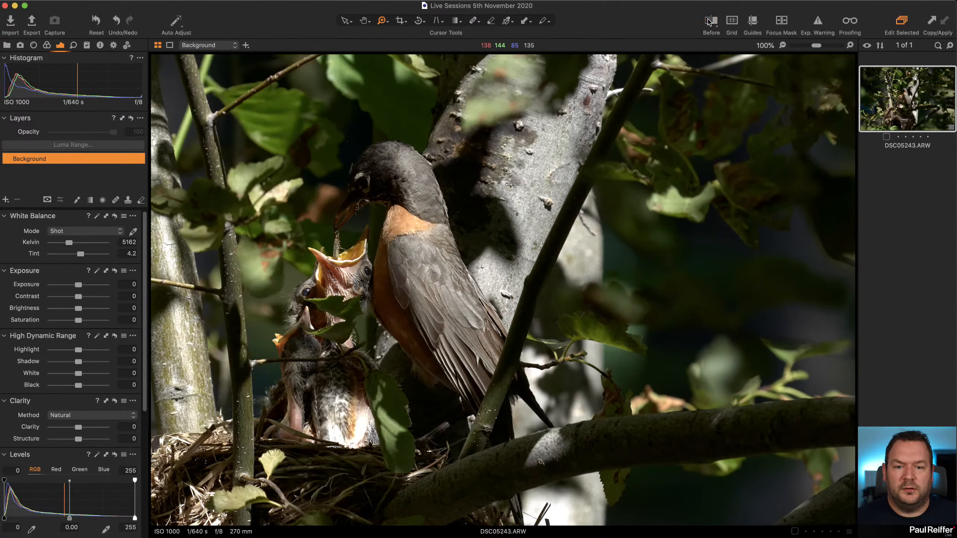
left_click(451, 313, "alt")
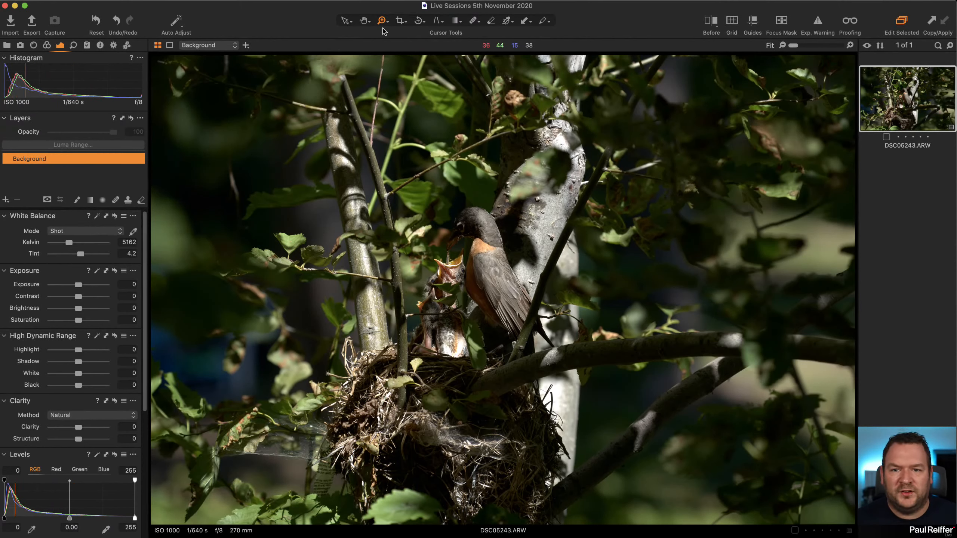
Crop the photo inward from its upper-left corner to tighten the frame around the bird and nest, and apply the crop.
left_click(402, 25)
left_click(418, 56)
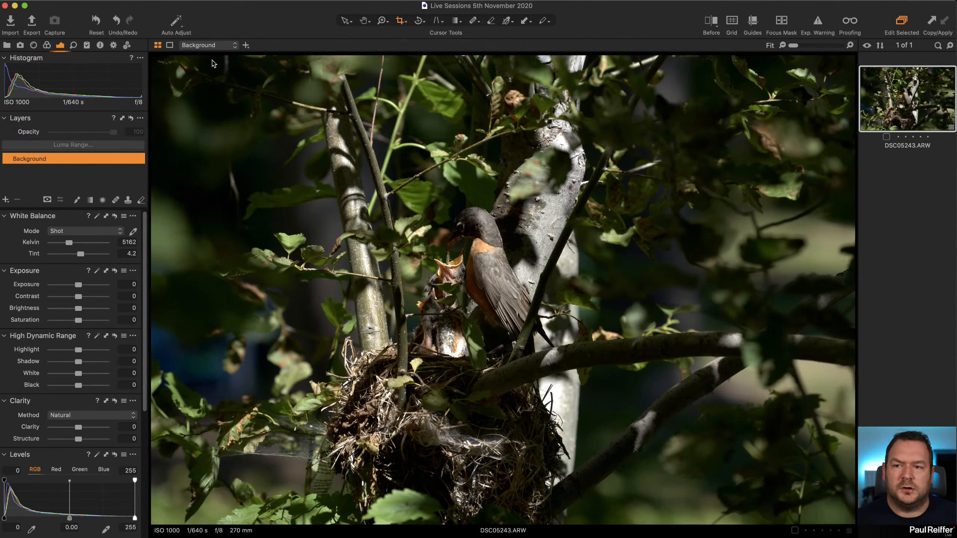
left_click_drag(156, 59, 226, 105)
left_click_drag(266, 168, 328, 171)
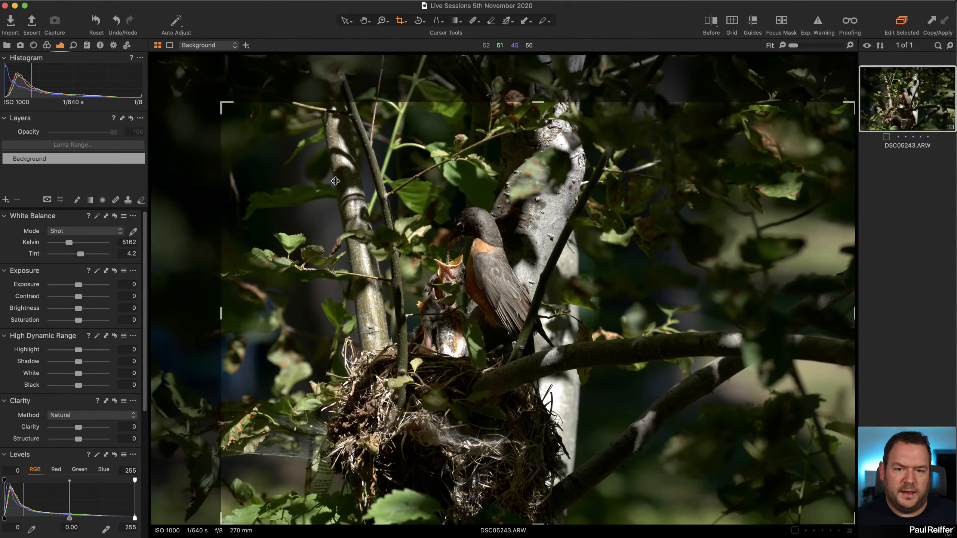
left_click(348, 20)
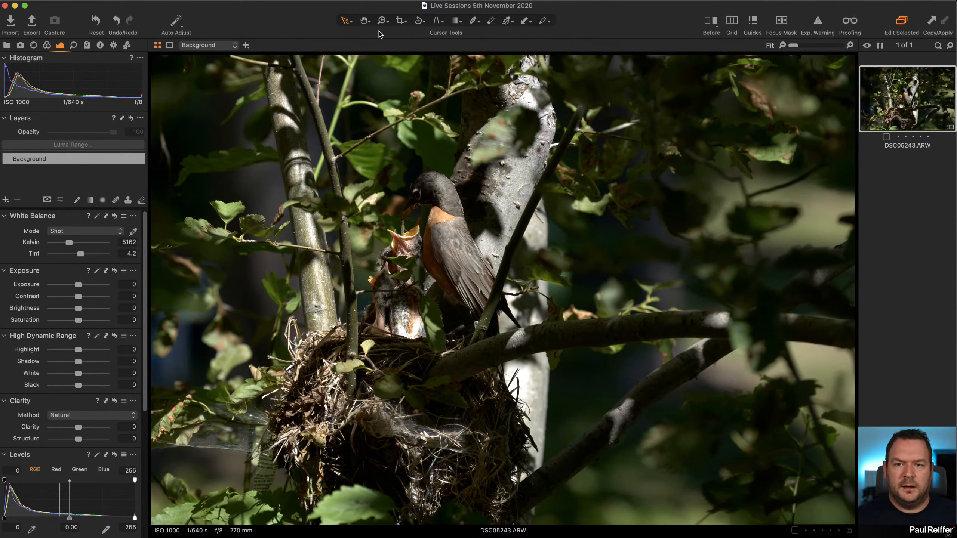
left_click(399, 20)
left_click_drag(226, 107, 254, 128)
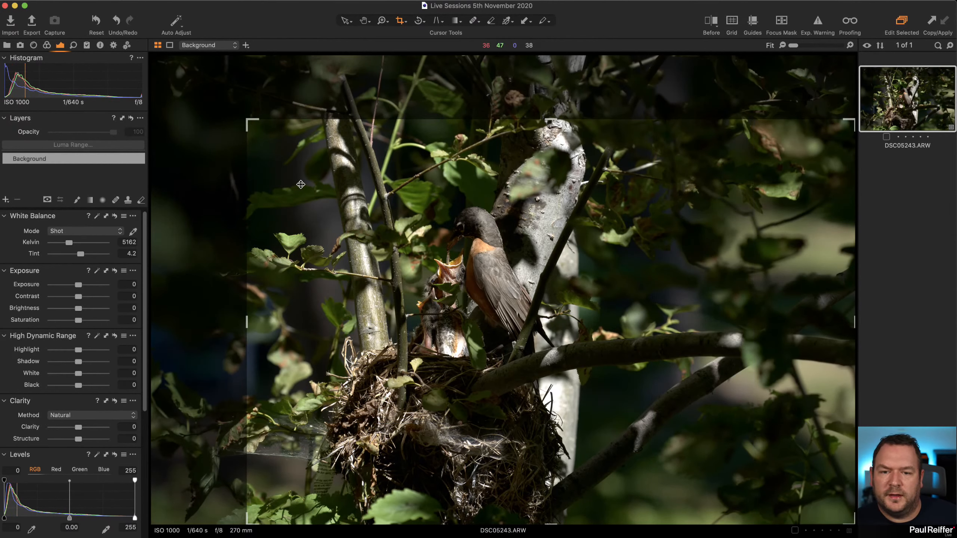
left_click(345, 21)
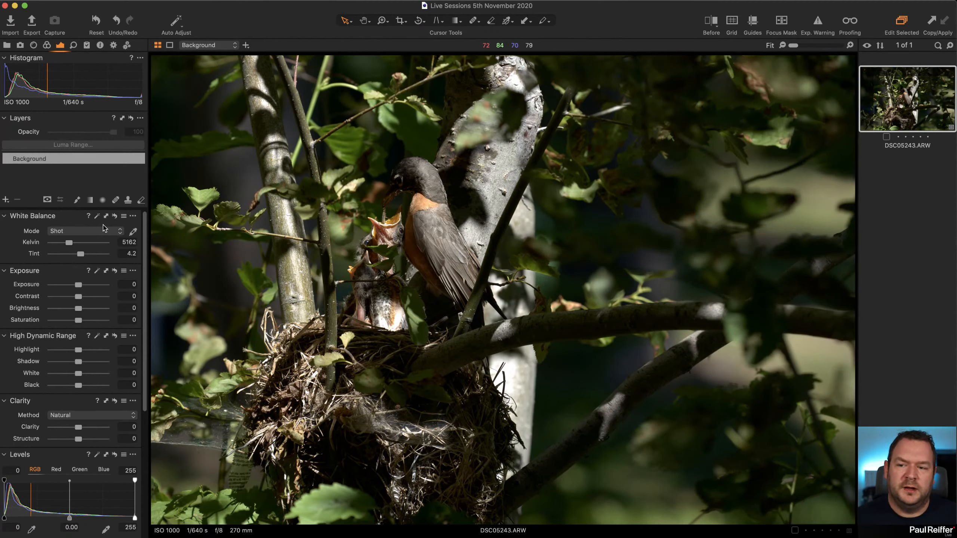
Draw a radial gradient mask on a new layer, centred on the bird and chicks, and display the mask.
left_click(102, 201)
left_click_drag(400, 264, 516, 392)
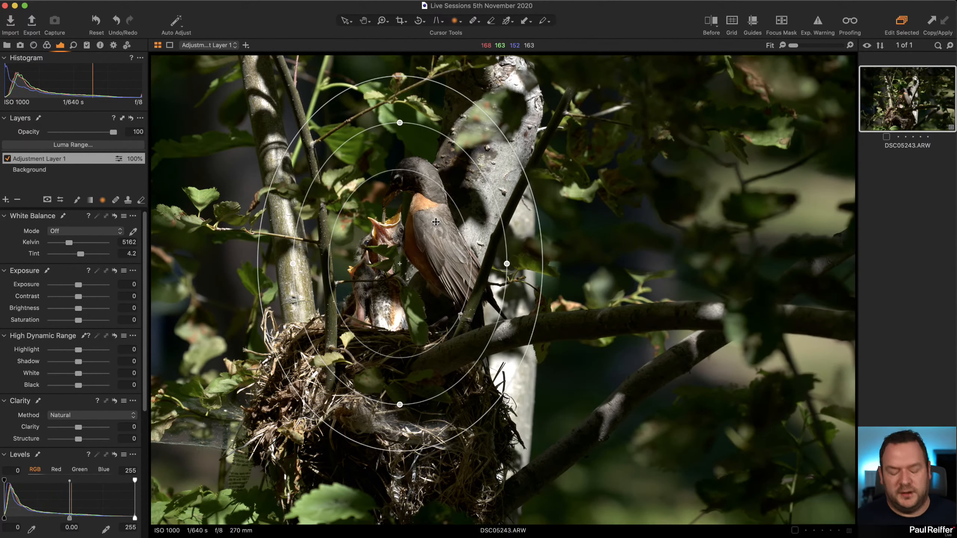
key("m")
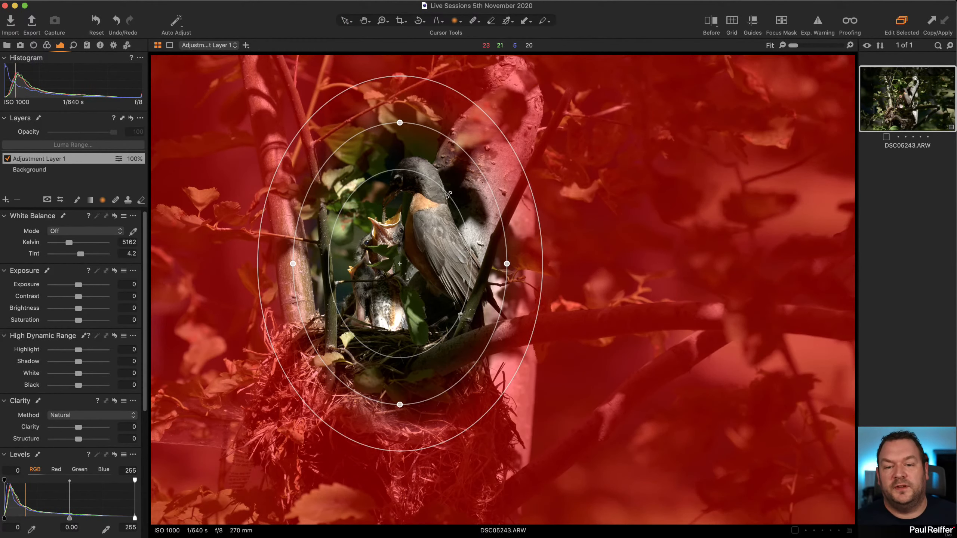
Try the Vignetting amount with the radial layer switched off, and switch the layer back on.
scroll(89, 323, "down", 10)
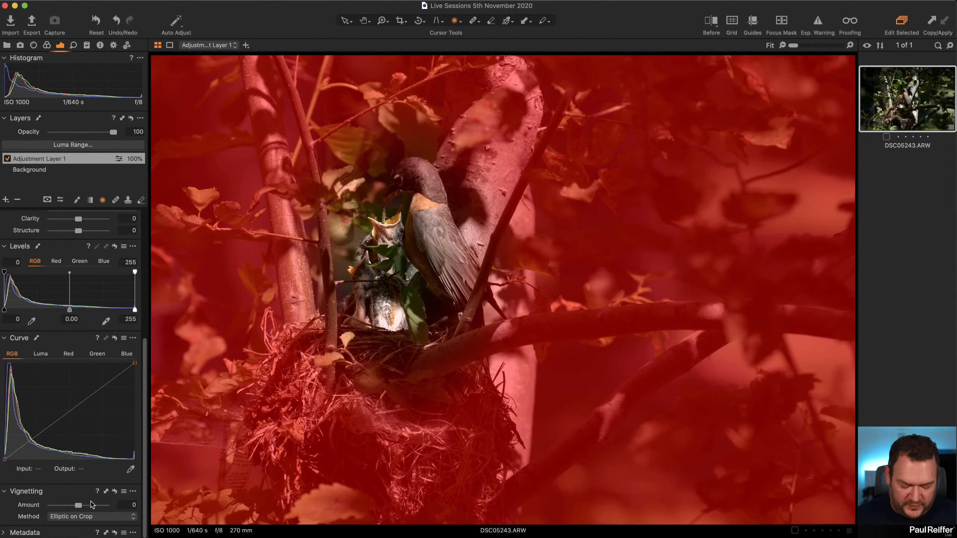
left_click(7, 158)
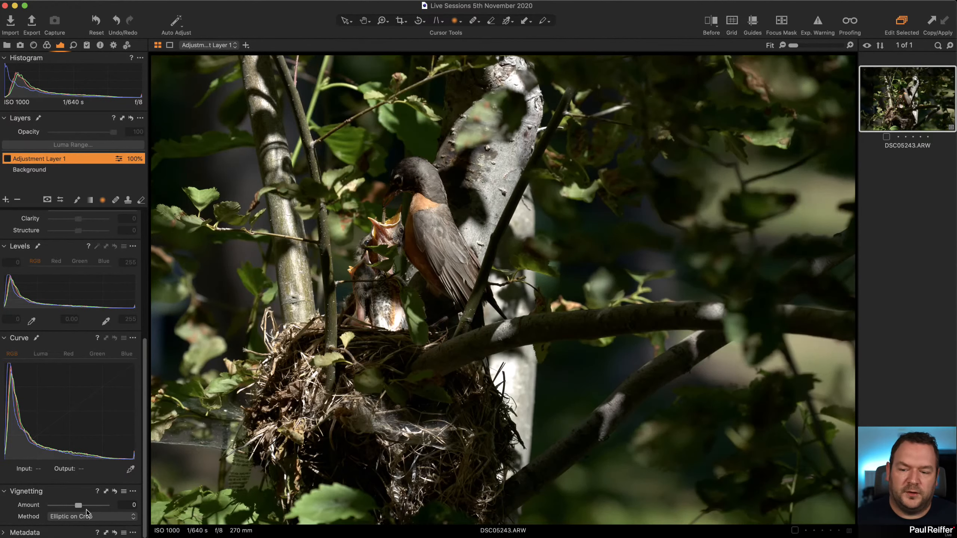
mouse_move(79, 506)
left_mouse_down()
mouse_move(44, 508)
mouse_move(79, 508)
left_mouse_up()
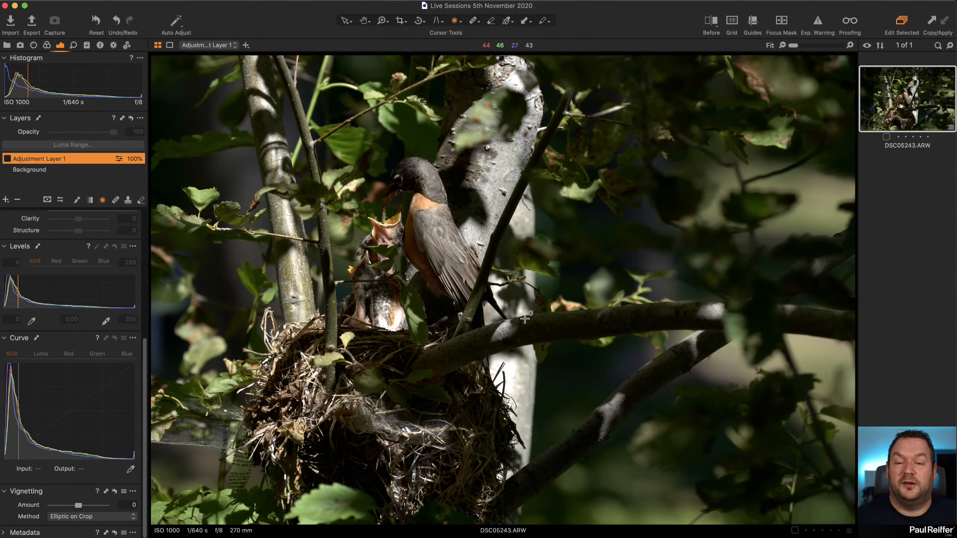
left_click(7, 158)
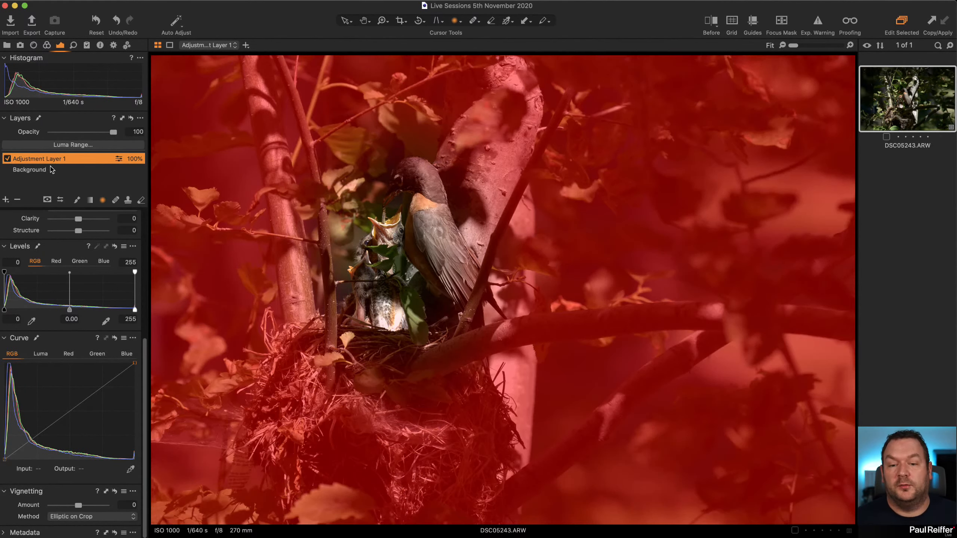
Widen the radial mask around the bird and nest with a broader falloff, and set the layer's exposure to -0.83.
left_click_drag(408, 260, 511, 277)
left_click_drag(398, 183, 397, 132)
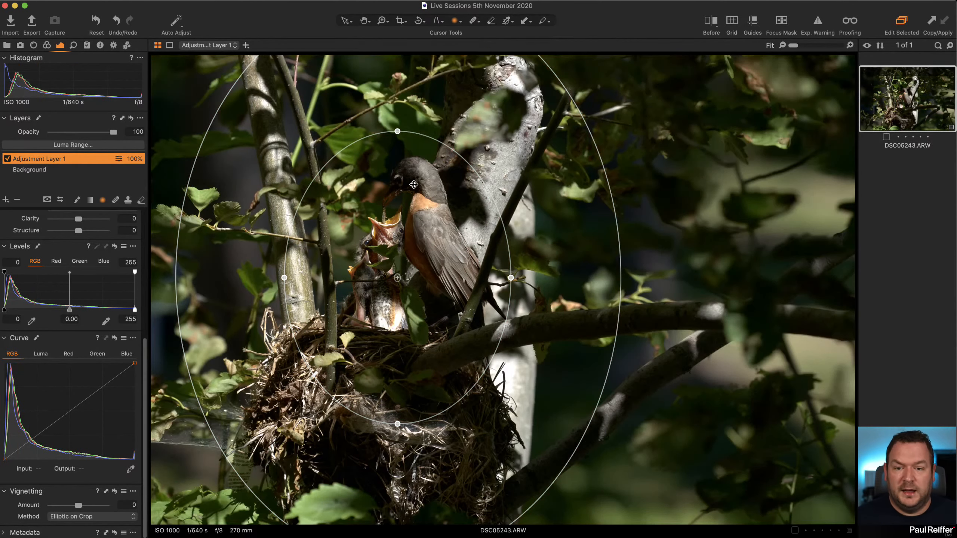
scroll(64, 236, "up", 10)
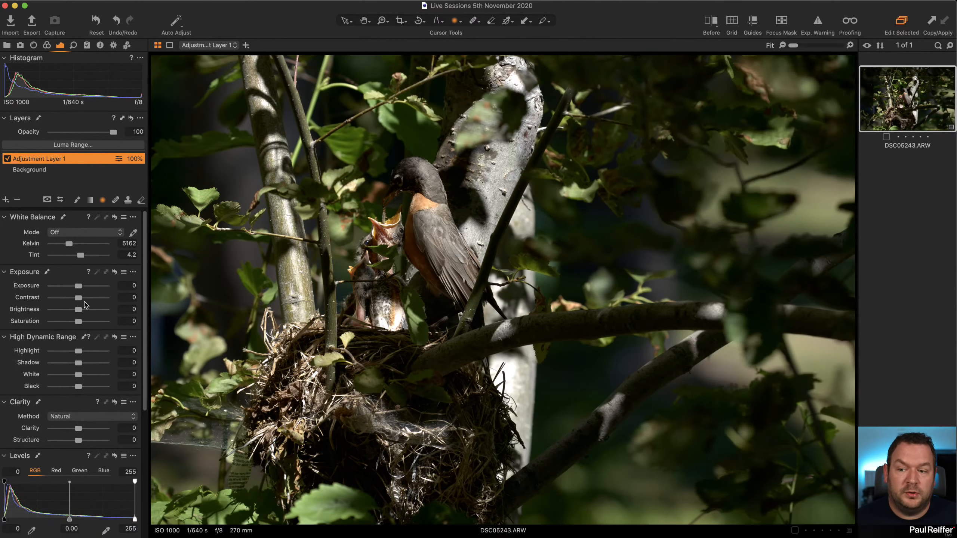
left_click_drag(78, 286, 73, 289)
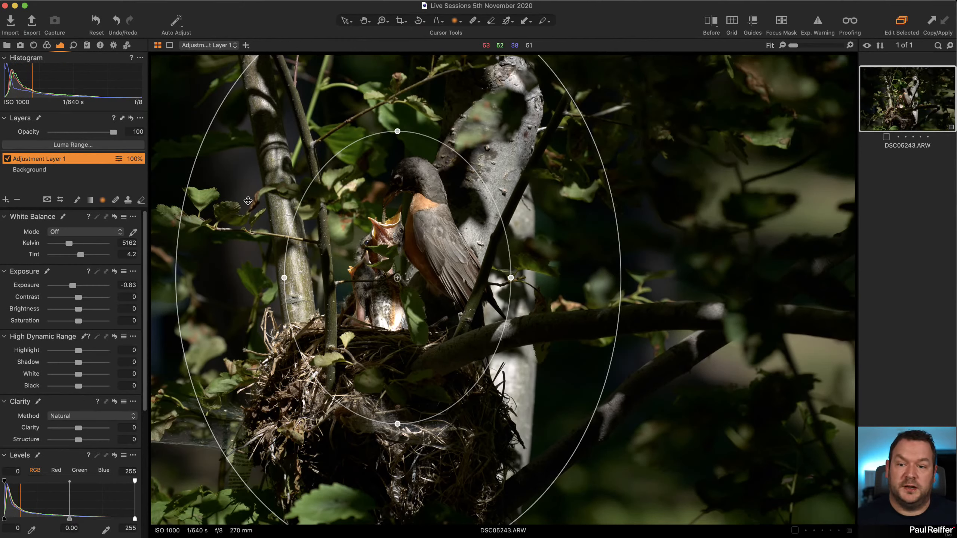
Rasterize the radial mask and partly erase it over the foliage and branches right of the bird, using a larger eraser with reduced opacity.
right_click(51, 161)
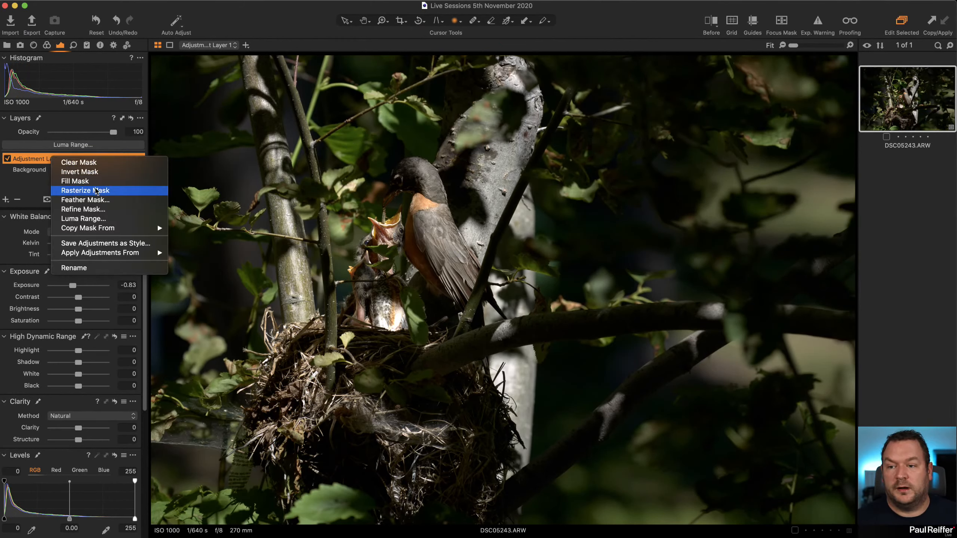
left_click(86, 191)
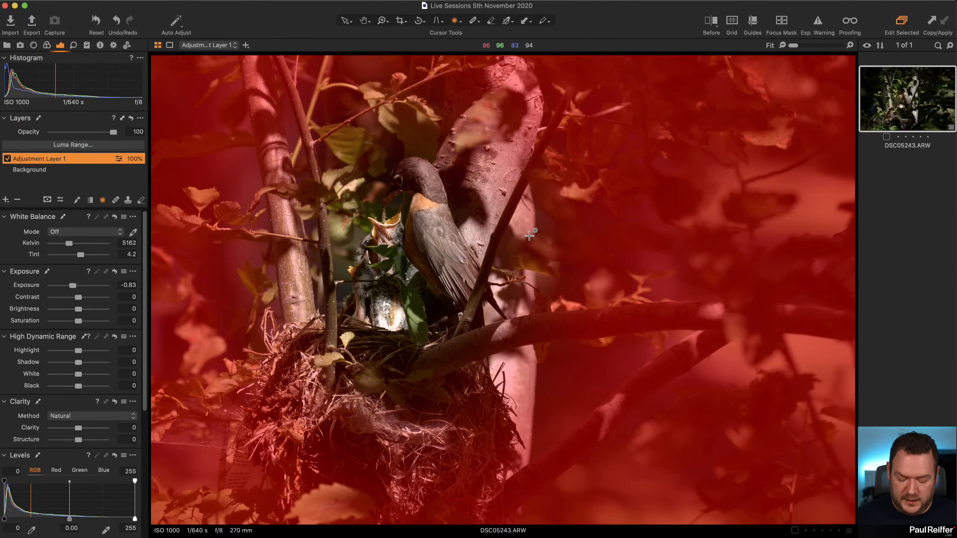
key("e")
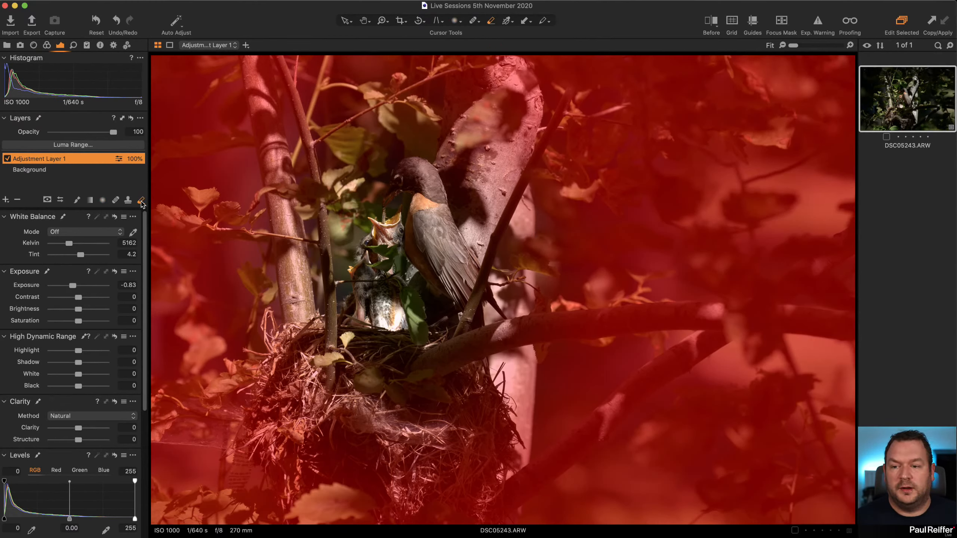
right_click(501, 225)
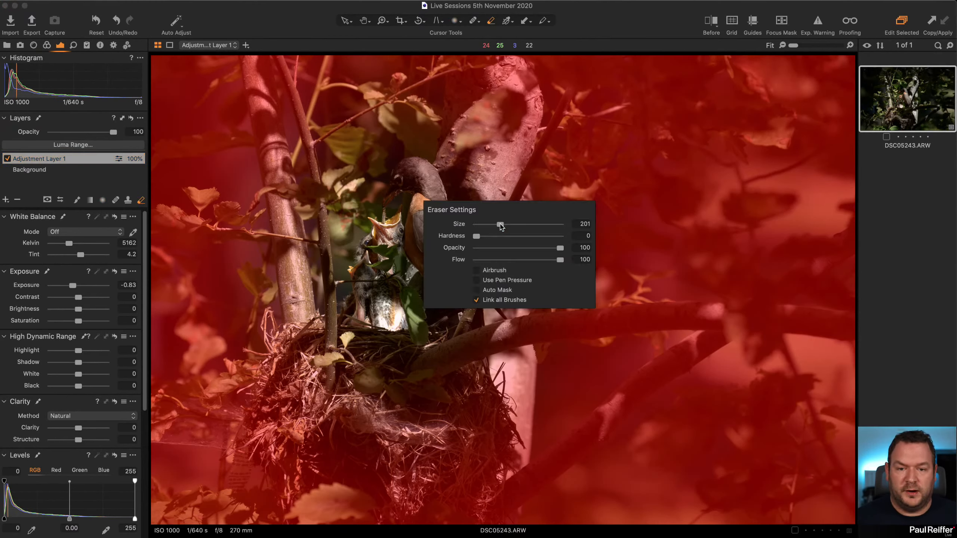
left_click_drag(501, 225, 515, 225)
left_click_drag(560, 248, 497, 248)
left_click(761, 344)
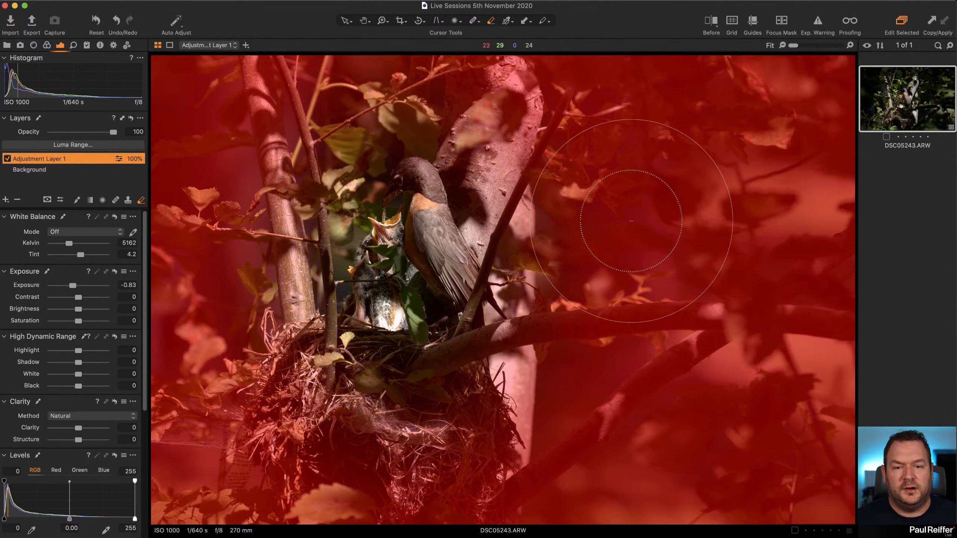
key("m")
mouse_move(595, 174)
left_mouse_down()
mouse_move(710, 128)
mouse_move(807, 205)
mouse_move(599, 390)
mouse_move(711, 407)
mouse_move(761, 175)
mouse_move(618, 165)
mouse_move(716, 350)
mouse_move(566, 445)
mouse_move(493, 422)
mouse_move(433, 444)
mouse_move(542, 437)
left_mouse_up()
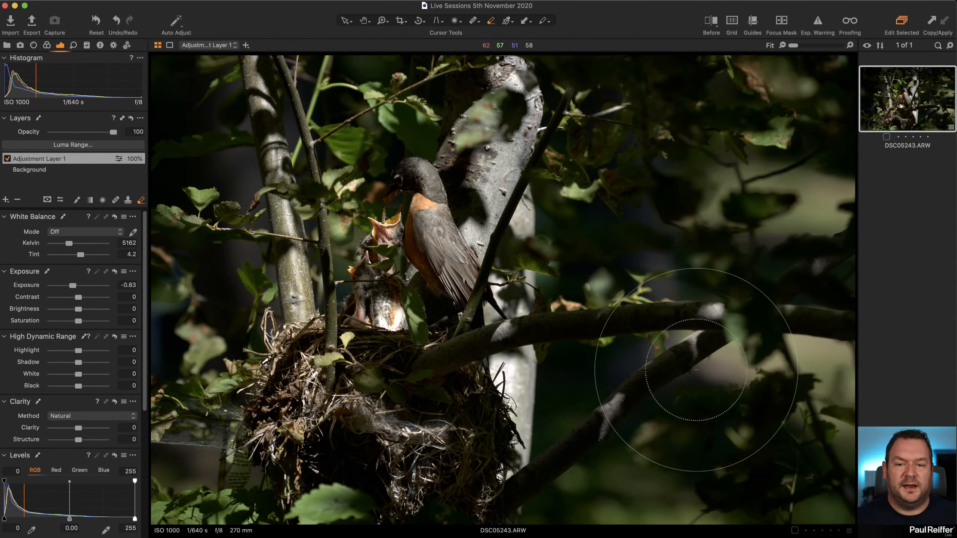
Check the partly erased mask as a red overlay and in grayscale against the unmasked photo.
key("m")
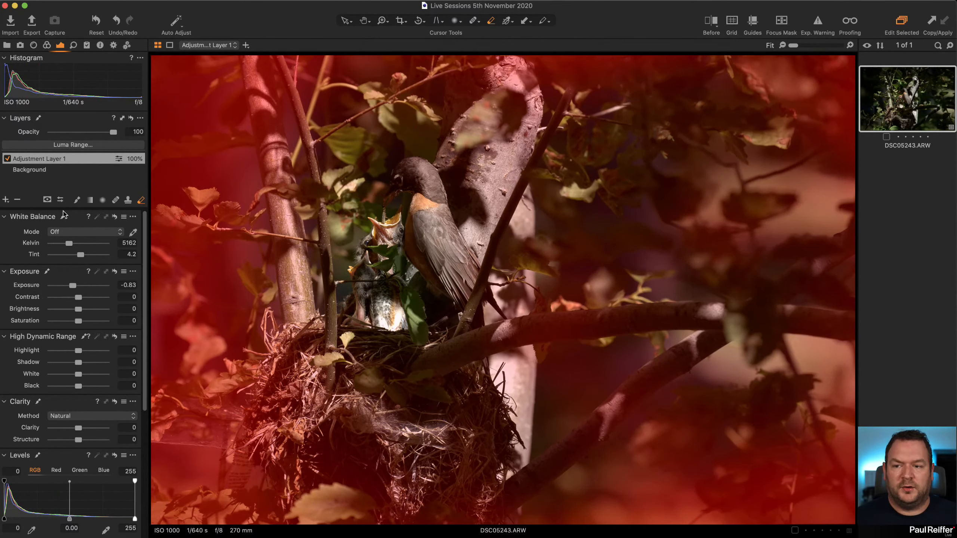
left_click(47, 200)
left_click(47, 199)
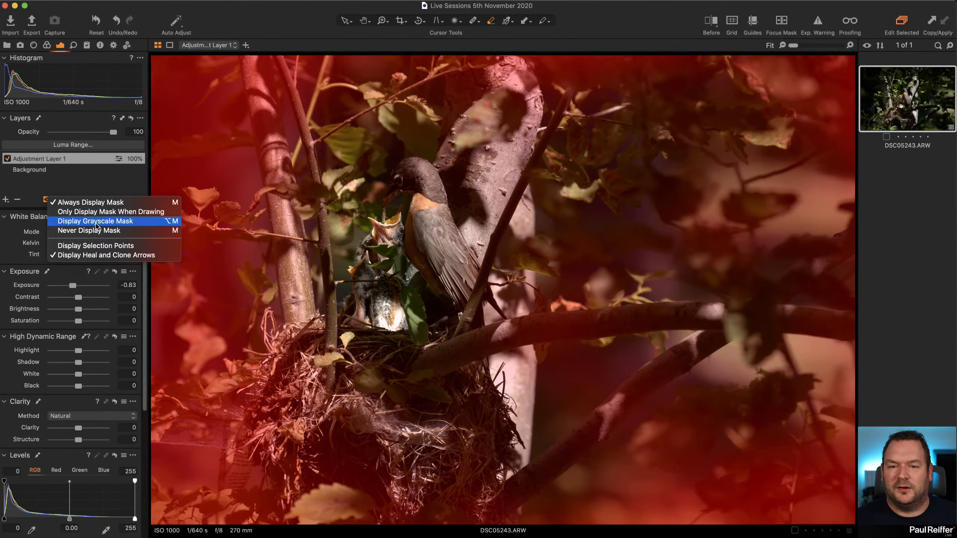
left_click(97, 225)
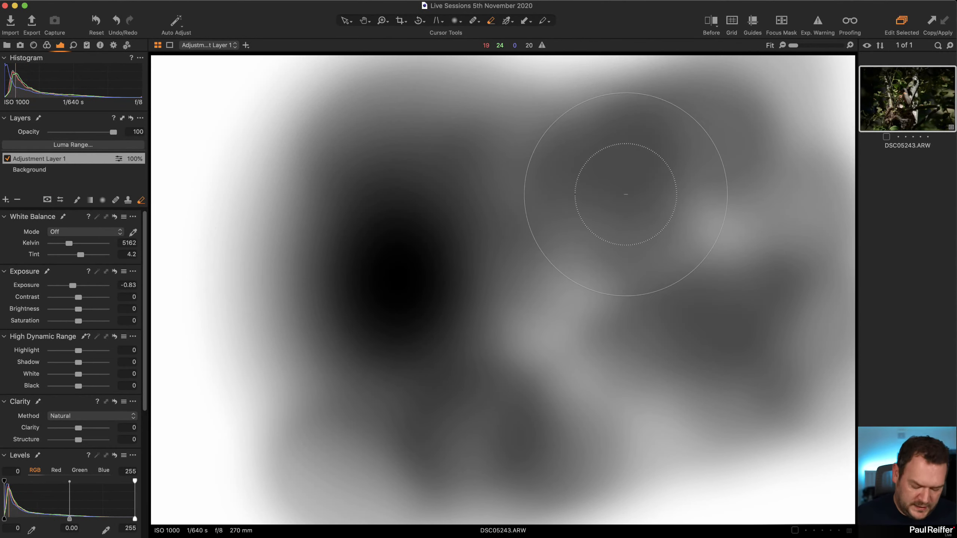
key("m")
key("m")
mouse_move(653, 195)
left_mouse_down()
mouse_move(750, 195)
mouse_move(632, 281)
mouse_move(625, 322)
mouse_move(600, 333)
mouse_move(673, 348)
left_mouse_up()
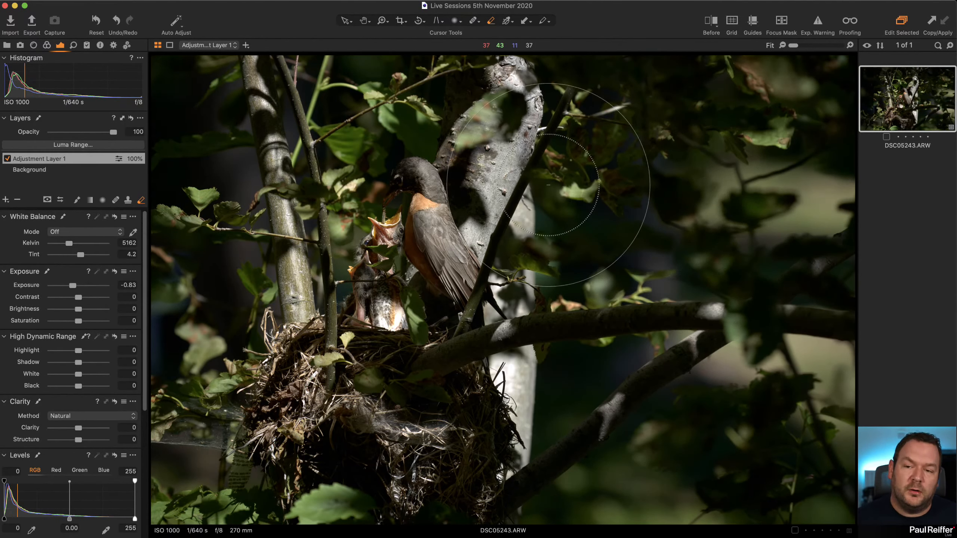
key("m")
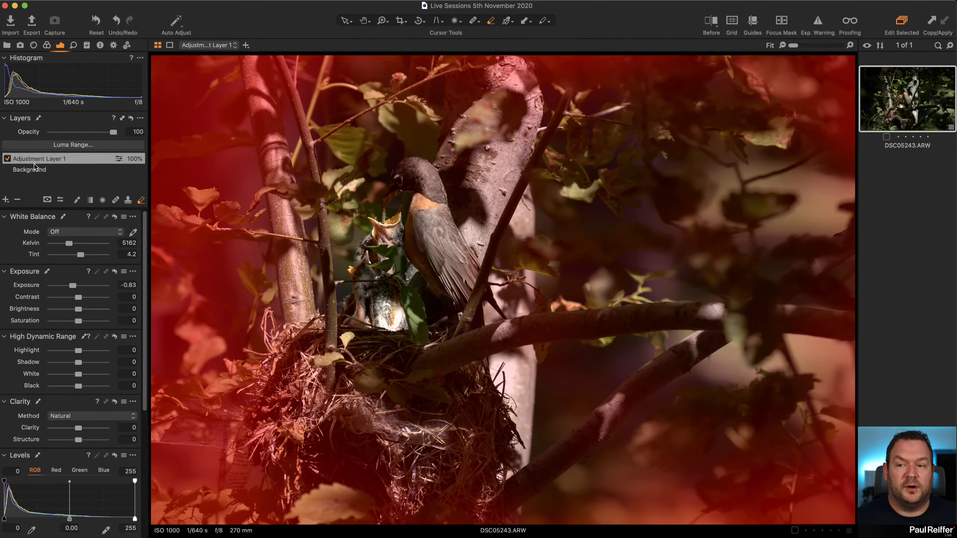
Rasterize the layer's mask again and hide the mask overlay.
right_click(63, 160)
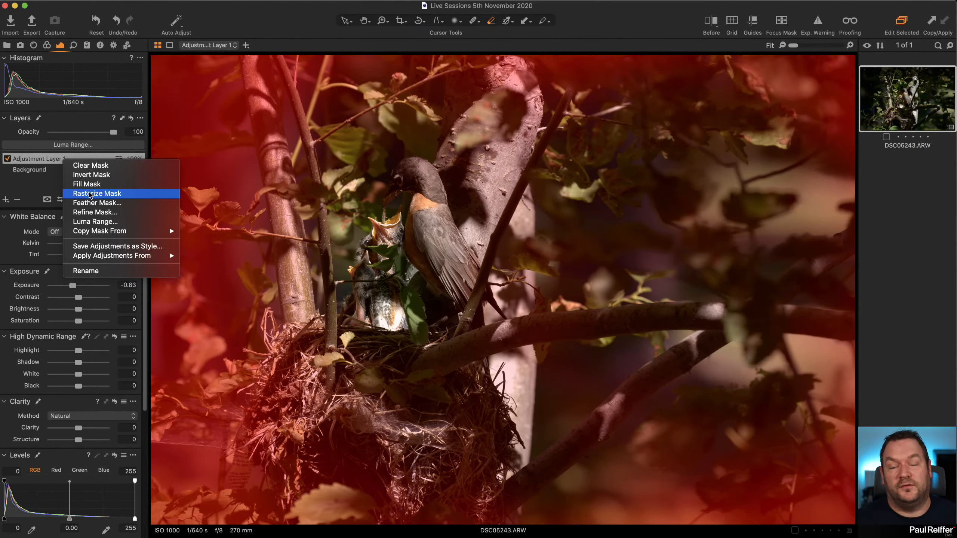
left_click(89, 194)
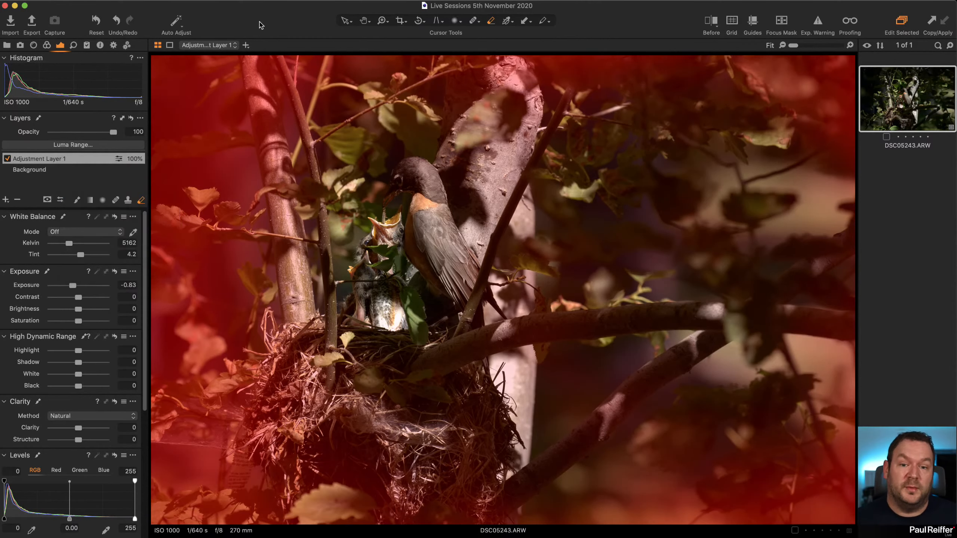
key("m")
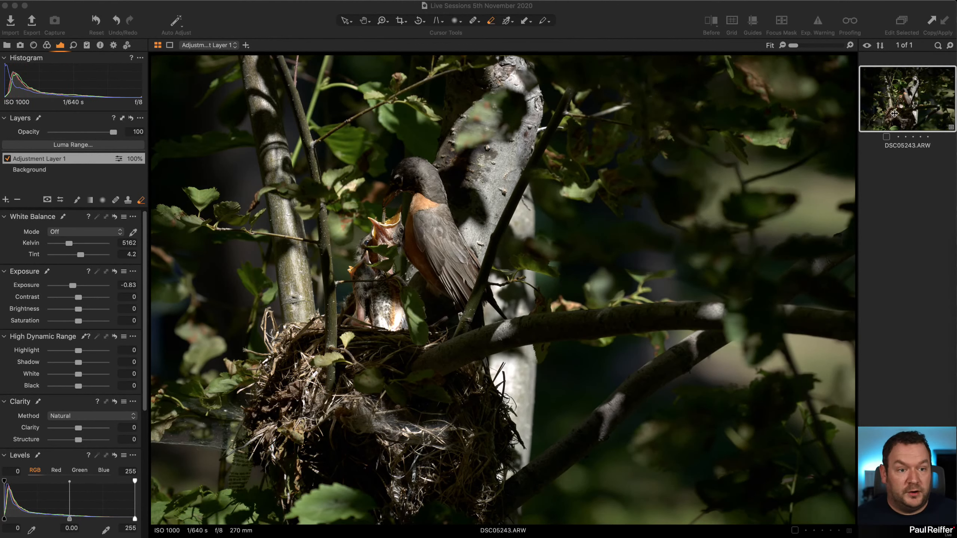
Clone the photo as a second variant and crop it to a tall portrait frame around the bird and nest.
right_click(875, 99)
left_click(880, 136)
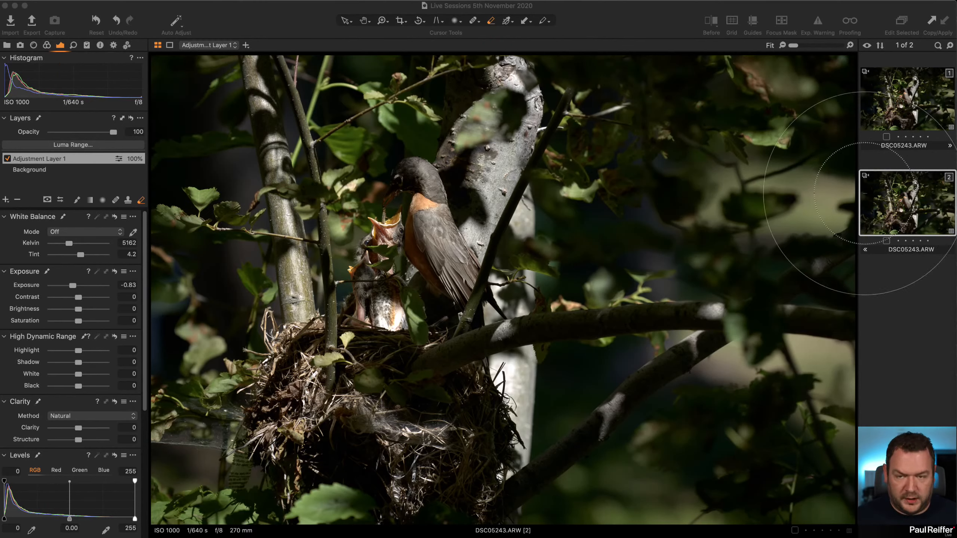
left_click(400, 21)
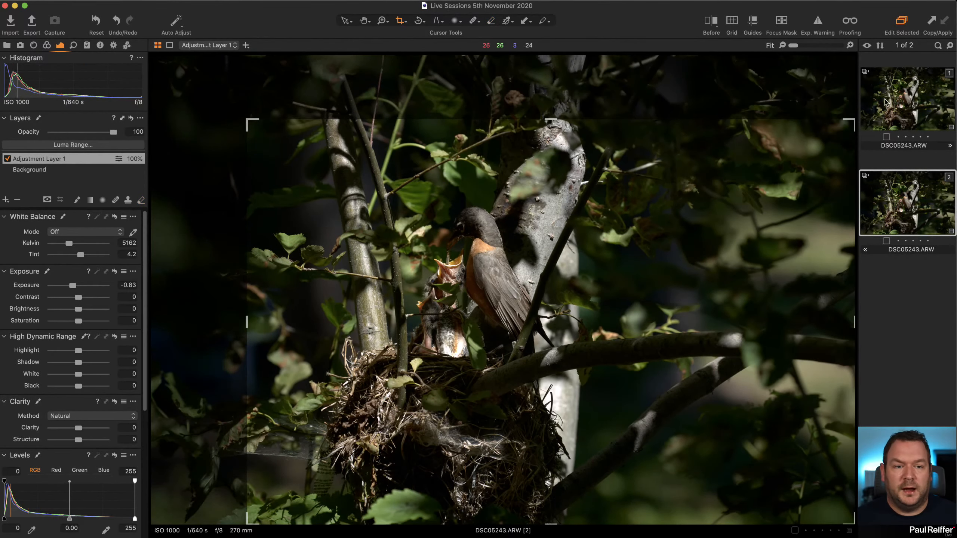
left_click_drag(854, 120, 636, 61)
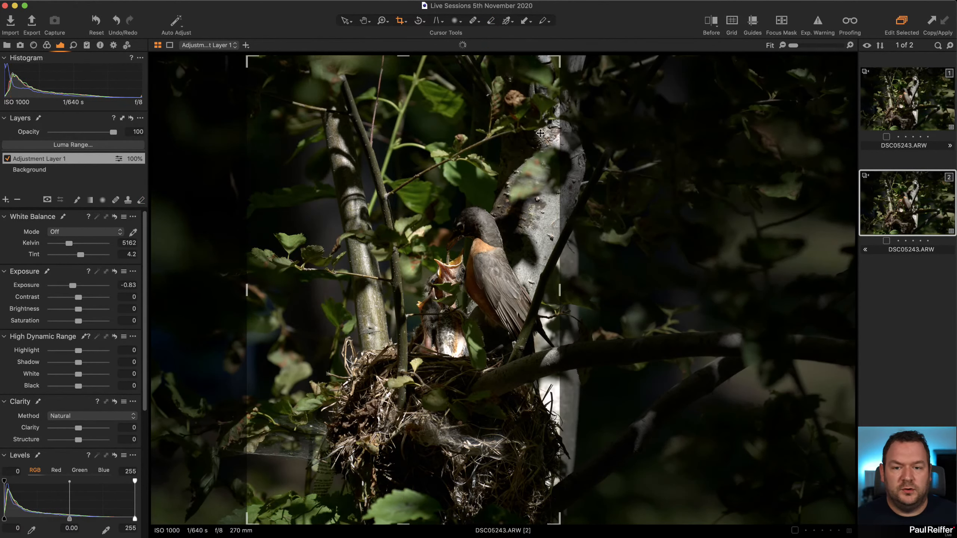
left_click_drag(451, 208, 497, 204)
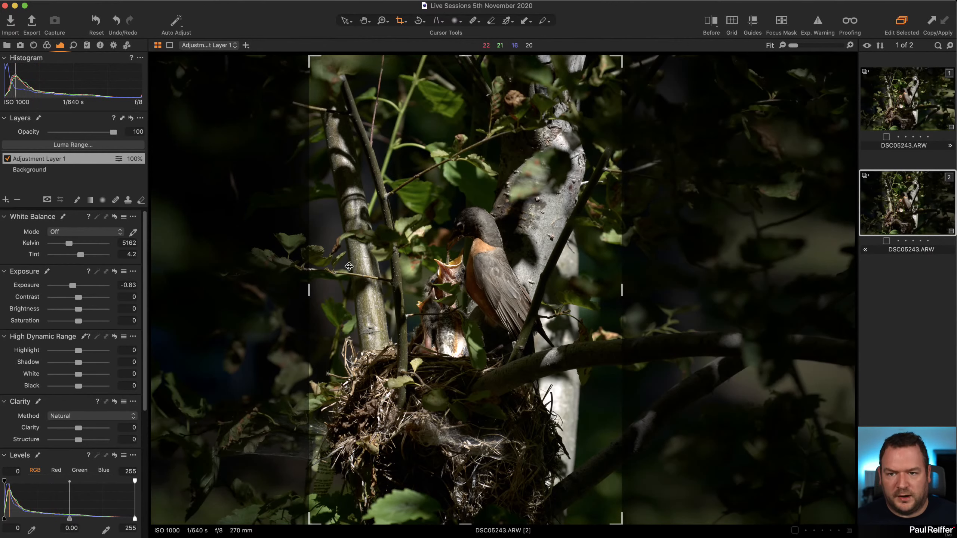
left_click(345, 21)
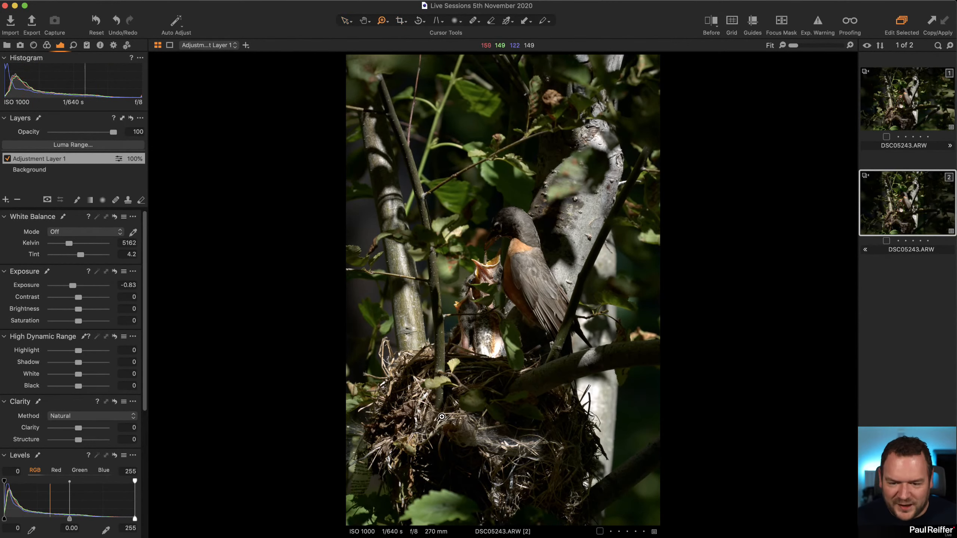
Inspect the lower part of the nest and the printed paper beside it at high magnification.
left_click_drag(441, 416, 317, 507)
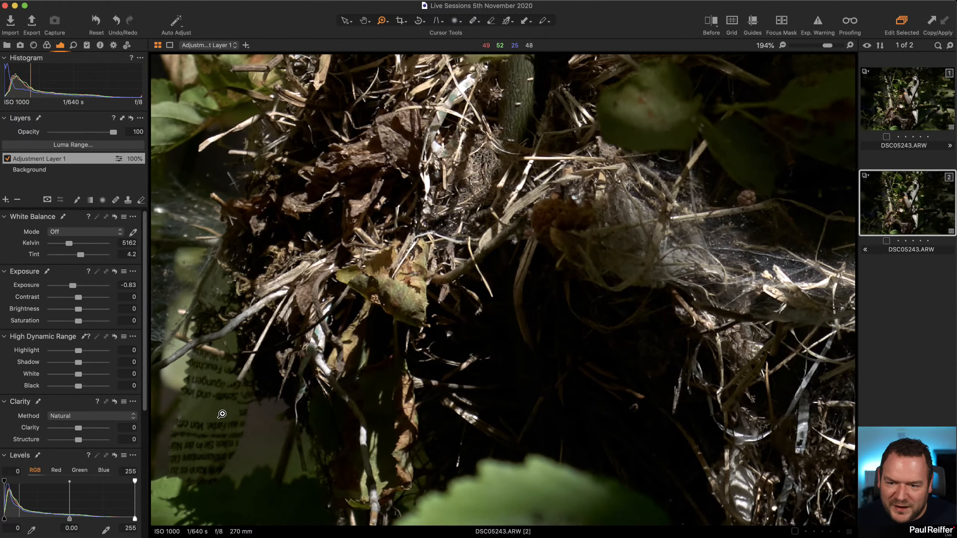
scroll(222, 414, "down", 3)
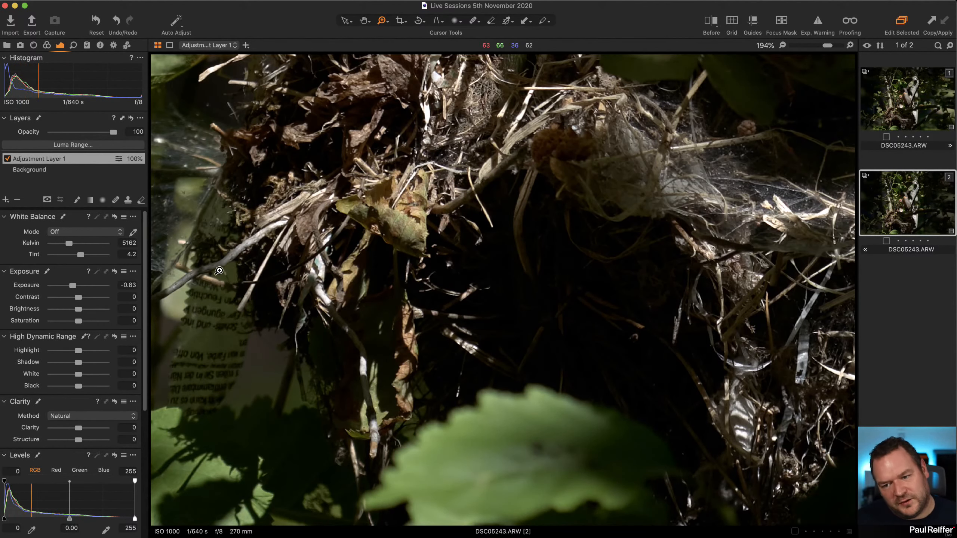
left_click(420, 306, "alt")
left_click(361, 493, "alt")
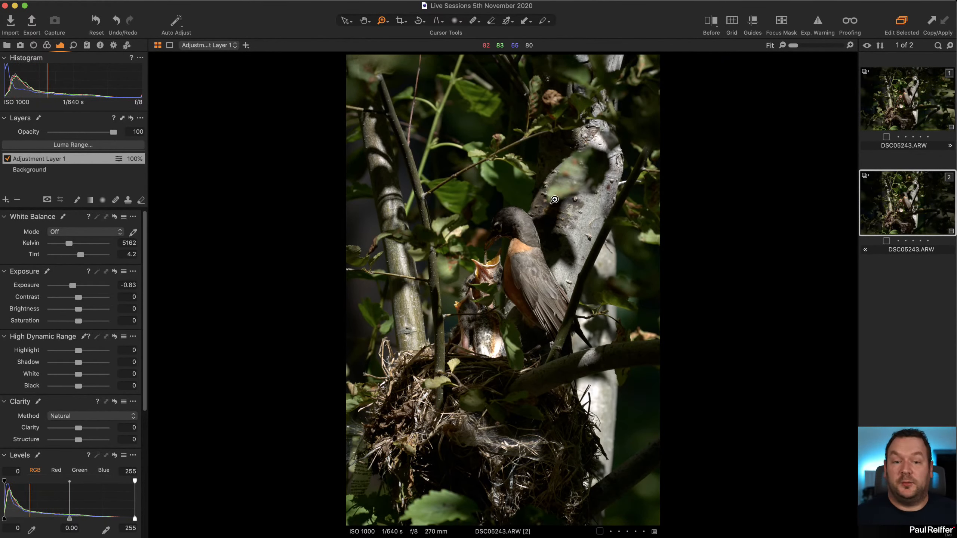
Compare how the mask falls across the crop frames of the landscape and portrait variants, and hide the mask.
key("m")
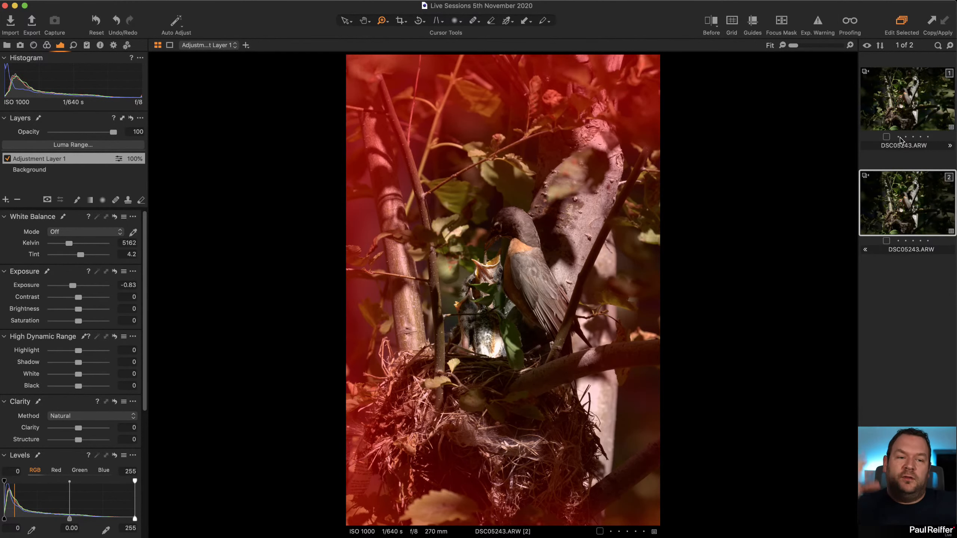
left_click(906, 116)
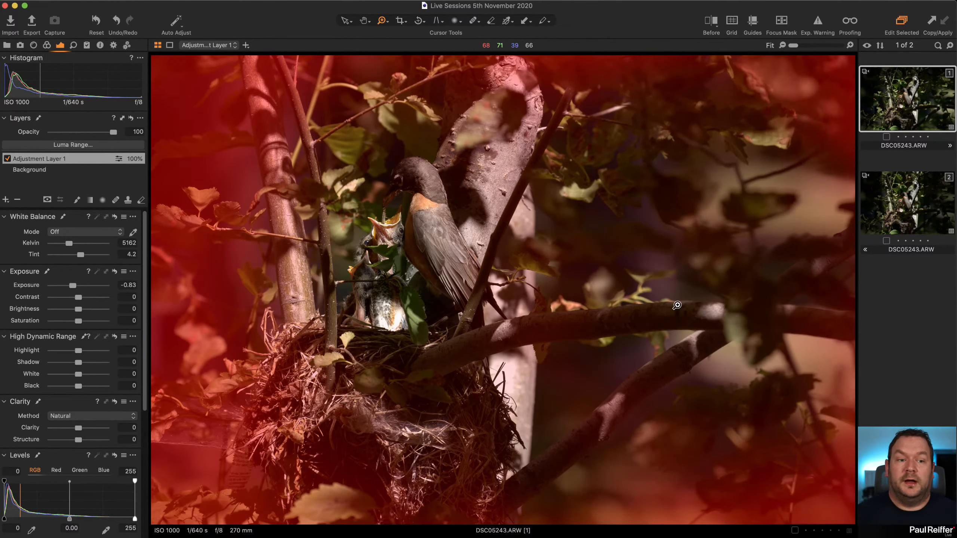
left_click(400, 21)
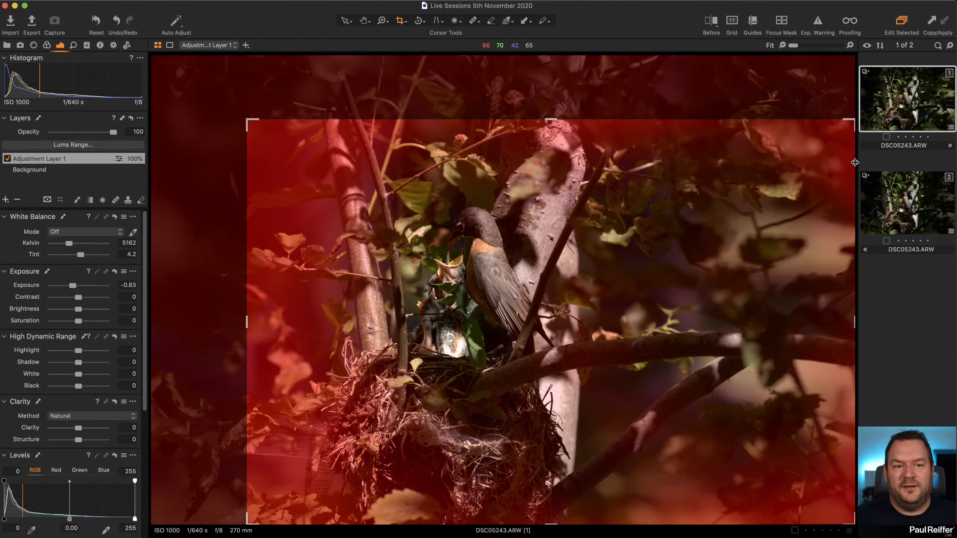
left_click(886, 196)
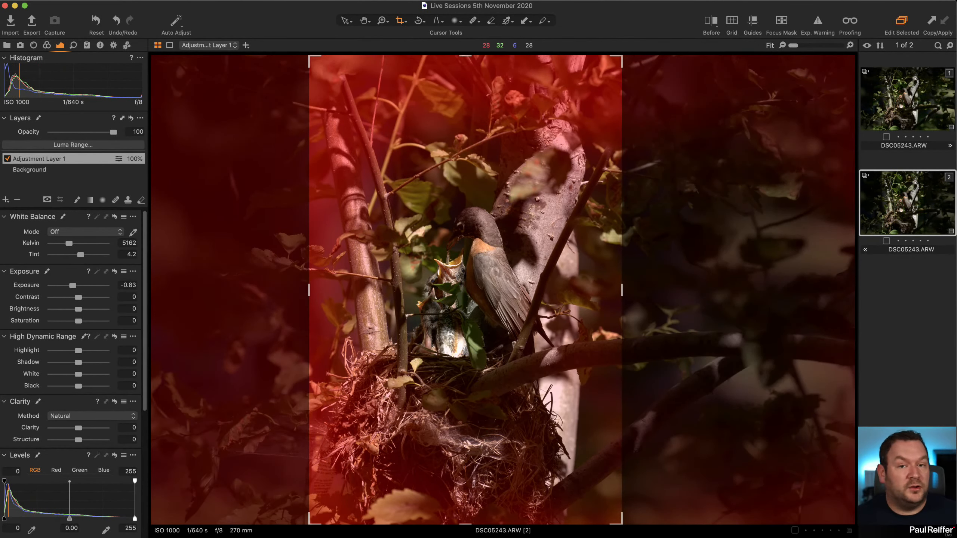
left_click(344, 21)
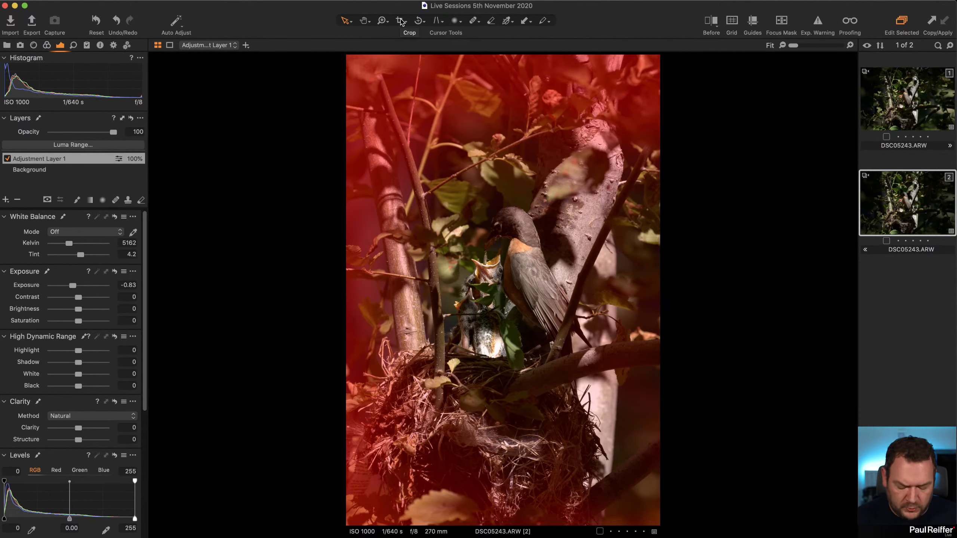
key("m")
Delete the portrait-cropped second variant of the photo.
left_click(898, 118)
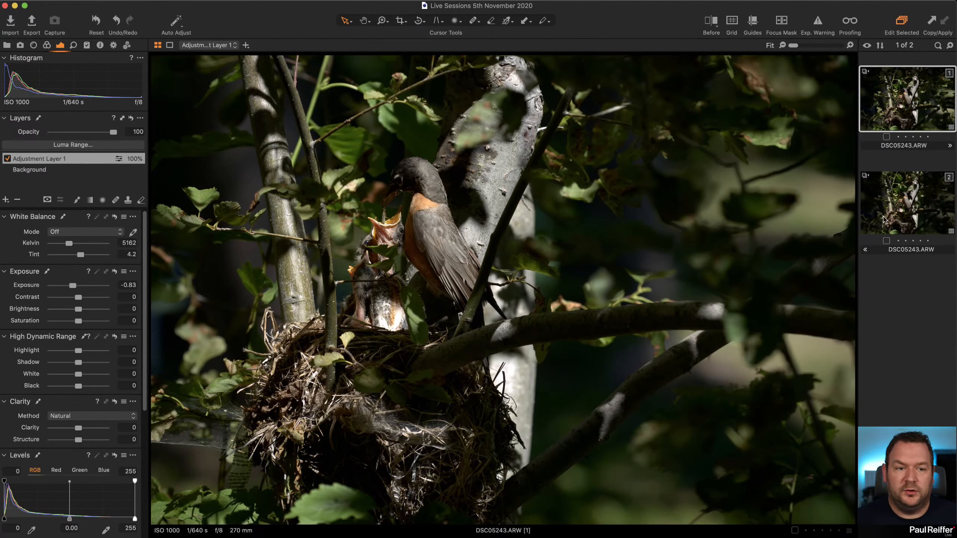
left_click(900, 208)
key("super+BackSpace")
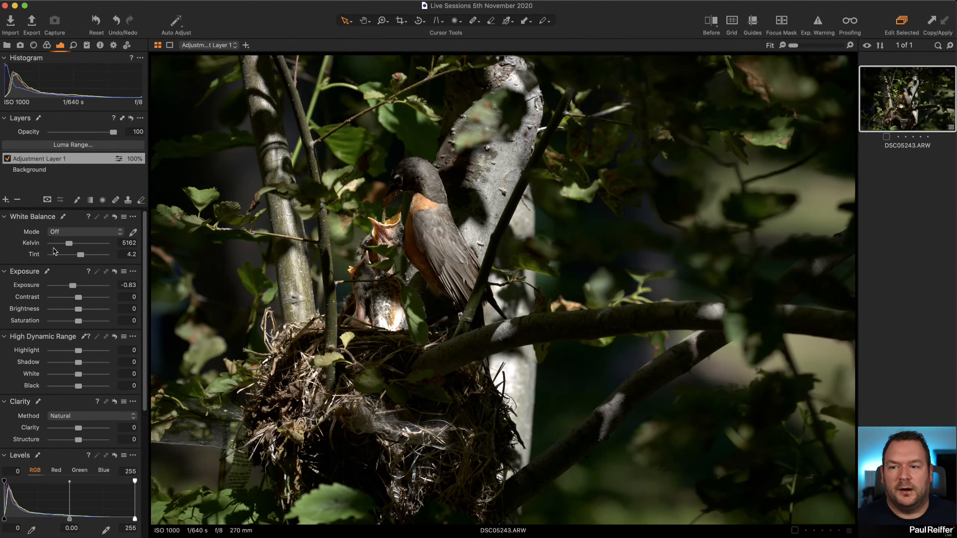
Add a second adjustment layer named Birds, and rename the existing darkening layer Vignette.
left_click(6, 199)
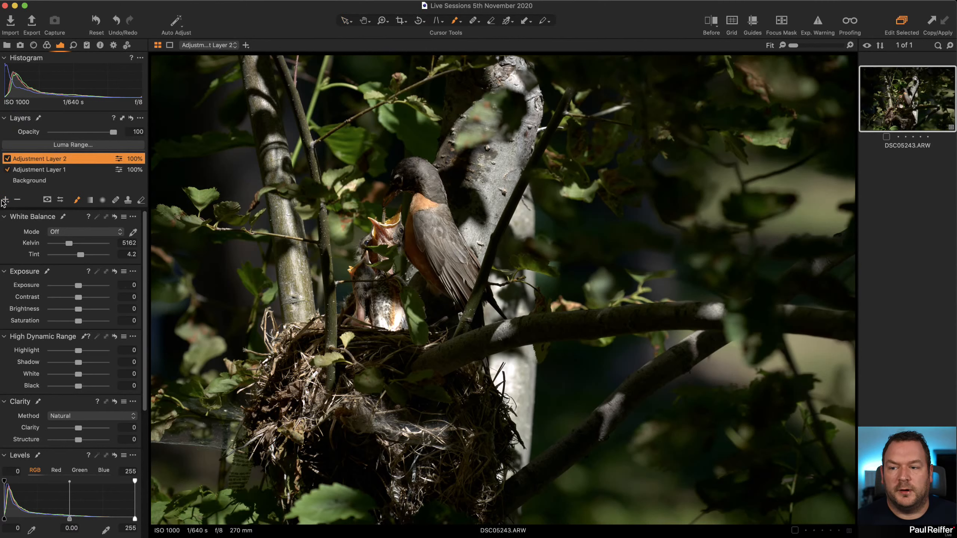
double_click(35, 171)
type("Vignette")
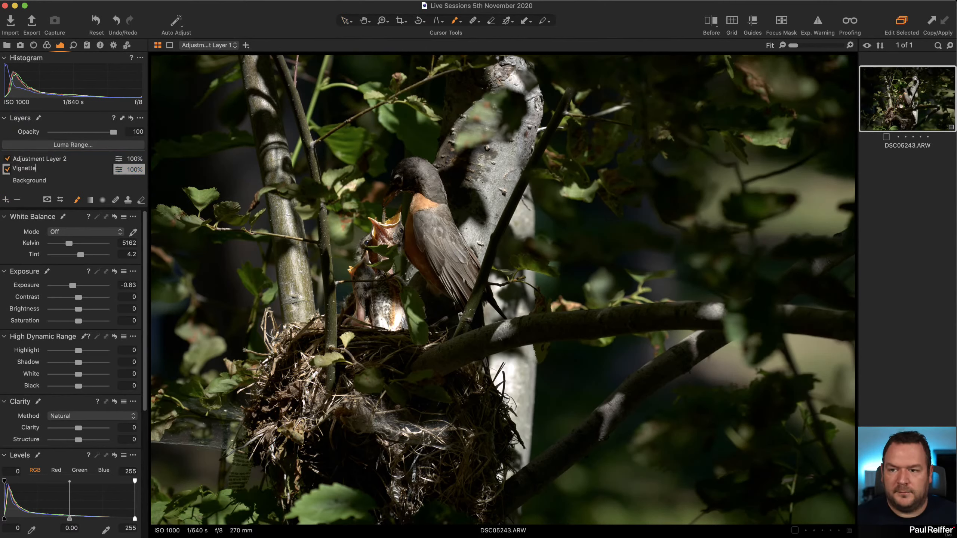
key("Return")
double_click(41, 161)
type("Birds")
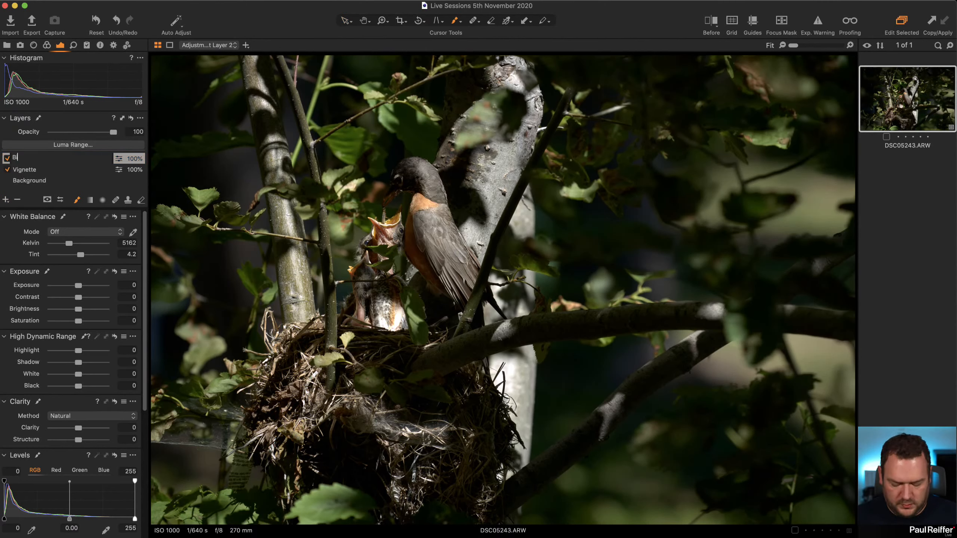
key("Return")
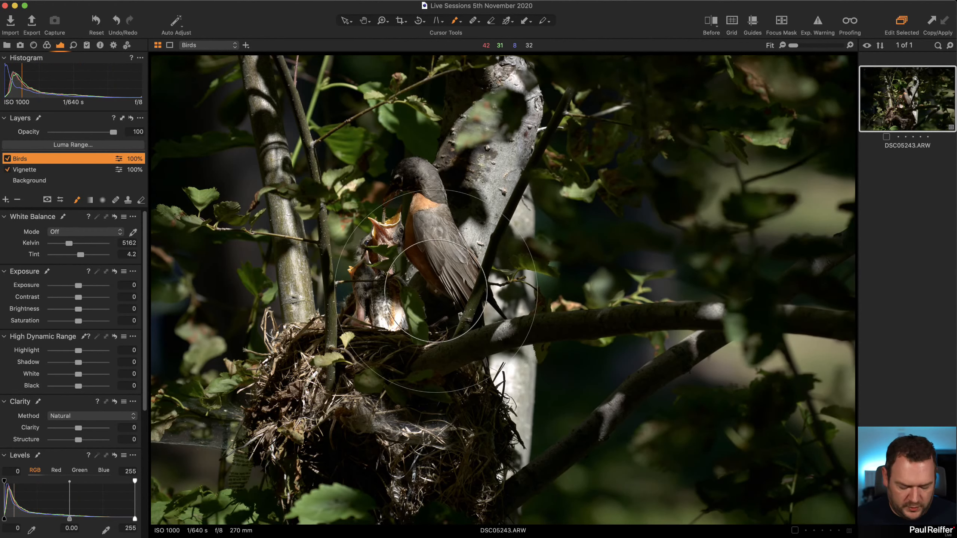
Brush a mask over the bird, chicks and nest on the Birds layer with an adjusted brush, and hide the mask.
right_click(459, 300)
left_click_drag(420, 313, 469, 314)
mouse_move(412, 232)
left_mouse_down()
mouse_move(403, 253)
mouse_move(314, 264)
mouse_move(367, 314)
mouse_move(432, 223)
mouse_move(326, 372)
mouse_move(395, 422)
mouse_move(452, 377)
mouse_move(469, 441)
mouse_move(300, 181)
left_mouse_up()
key("m")
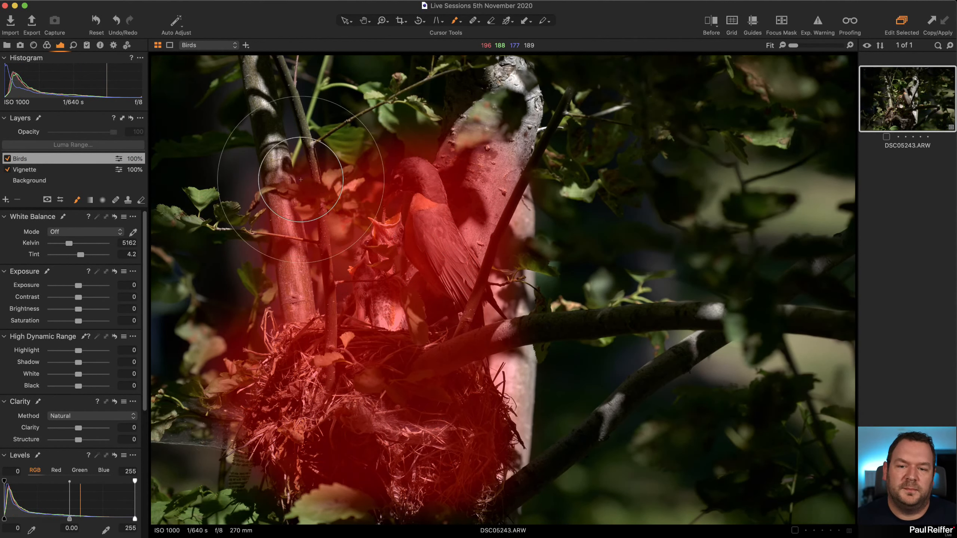
key("m")
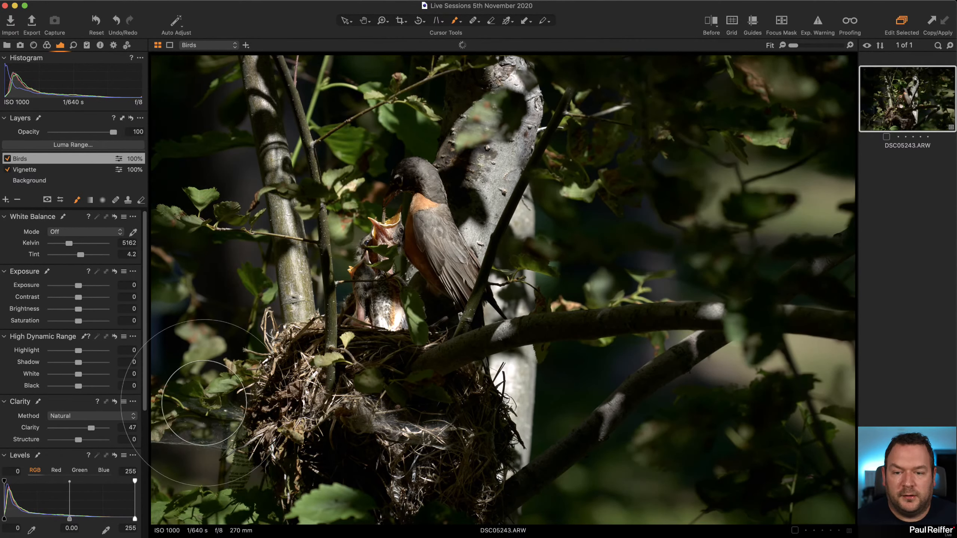
Raise Structure to 21 and Shadow to 11 on the Birds layer, checking the feather detail up close.
key("z")
left_click(506, 432)
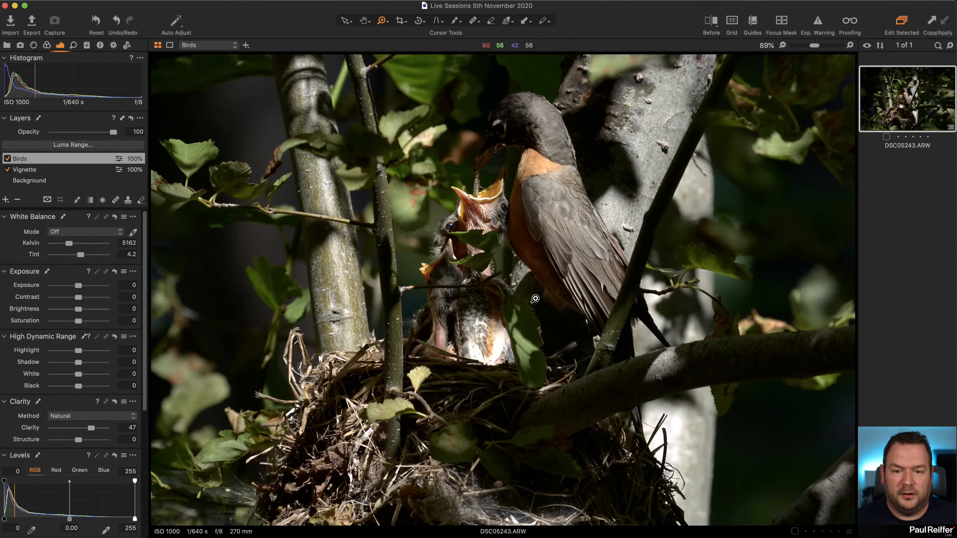
left_click(542, 298)
left_click(441, 282)
left_click_drag(581, 237, 448, 344)
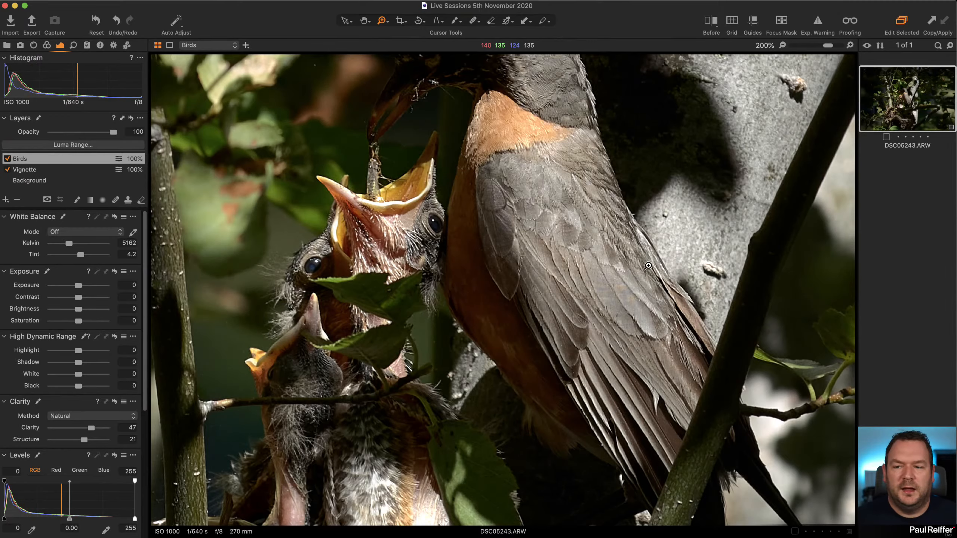
key("super+0")
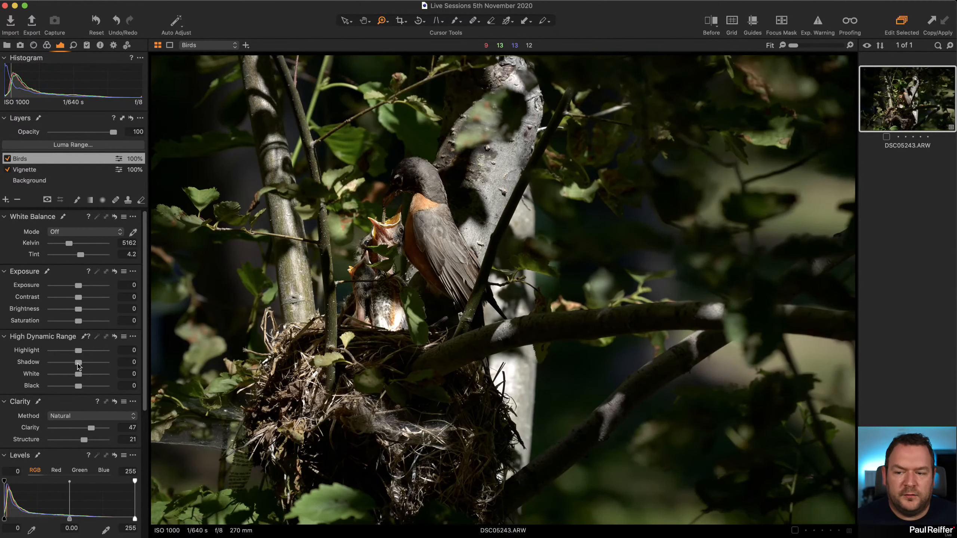
left_click_drag(80, 365, 81, 364)
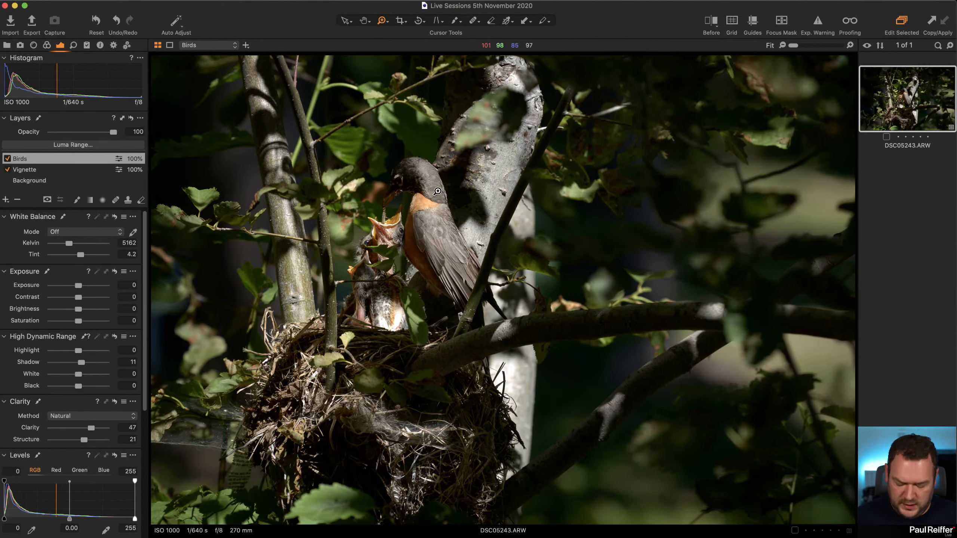
Add a third adjustment layer named Head of Big Bird.
left_click(6, 200)
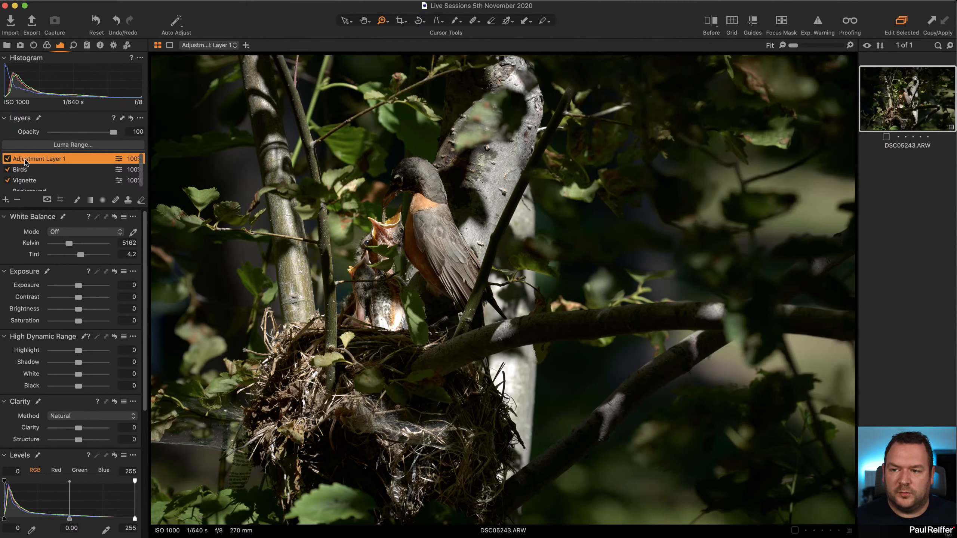
double_click(26, 163)
type("Head of Big Bird")
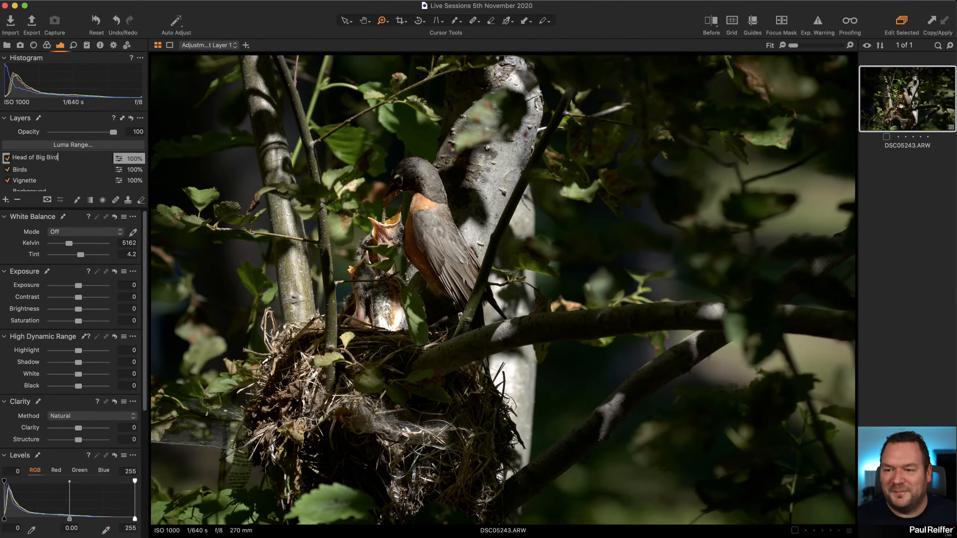
key("Return")
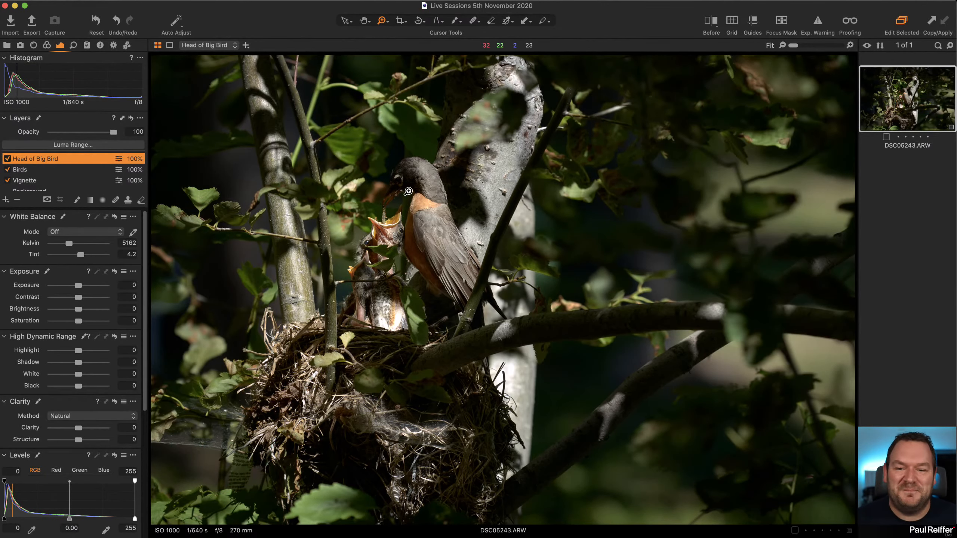
Brush a mask over the adult bird's head and beak with a much smaller brush, and raise Shadow to 14 and Black to 18.
left_click(415, 182)
left_click(416, 183)
left_click(415, 183)
left_click_drag(725, 439, 299, 171)
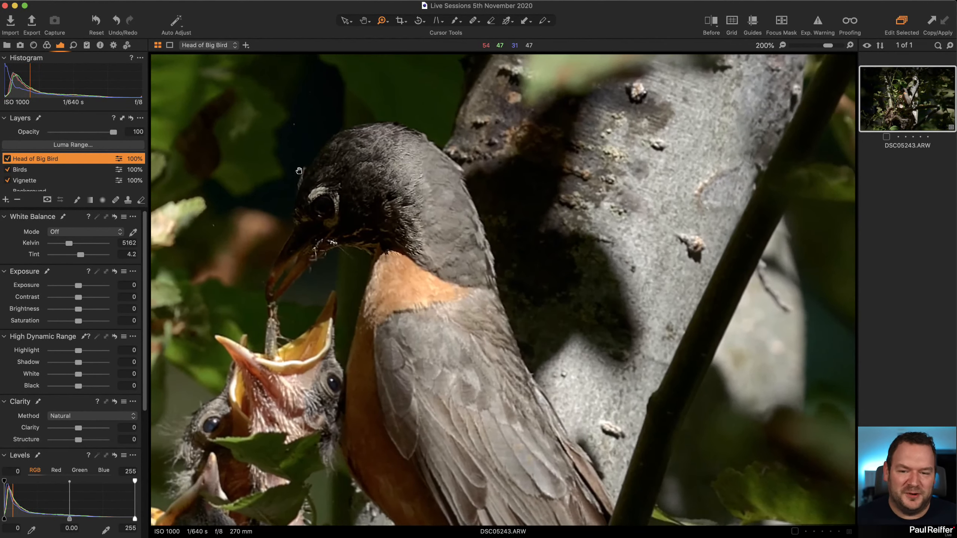
key("b")
key("[")
key("[")
key("[")
key("[")
key("[")
key("[")
key("[")
key("[")
key("[")
key("[")
key("[")
key("[")
key("[")
key("[")
key("[")
key("[")
key("[")
key("[")
key("[")
key("[")
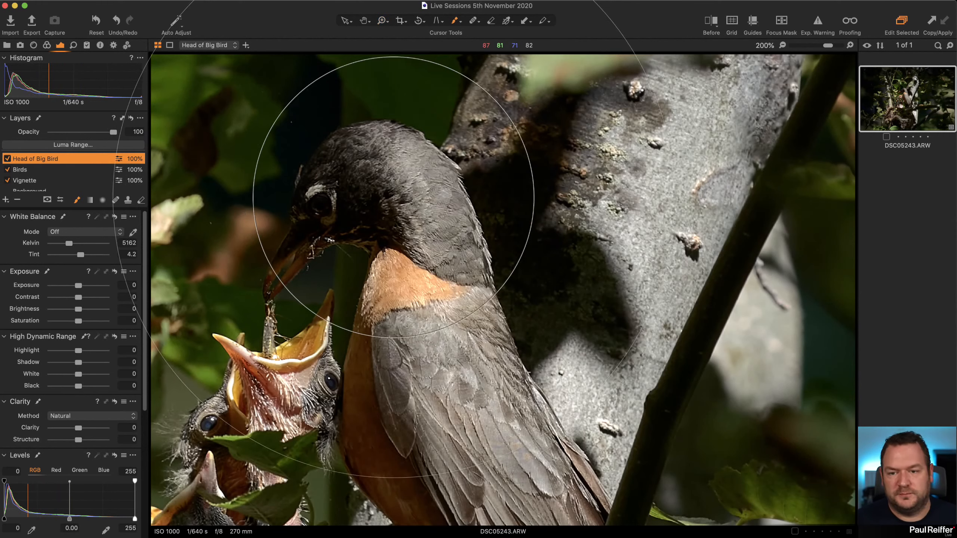
key("[")
key("[")
key("[")
key("[")
key("[")
key("[")
key("[")
key("[")
key("[")
key("[")
key("[")
key("[")
key("[")
key("[")
key("[")
key("[")
key("[")
key("[")
key("[")
key("[")
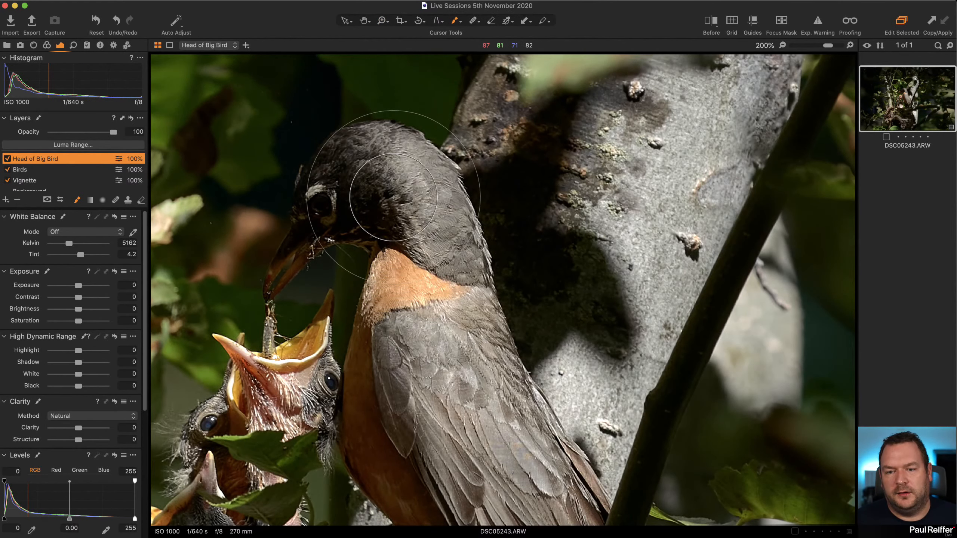
key("[")
key("[")
key("[")
key("[")
key("[")
key("[")
key("[")
key("[")
key("[")
key("[")
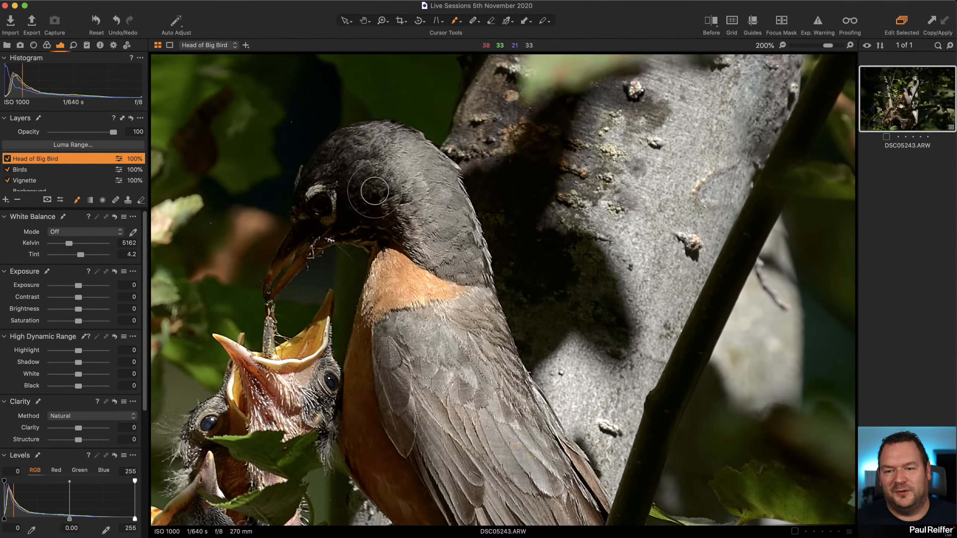
mouse_move(318, 174)
left_mouse_down()
mouse_move(307, 216)
mouse_move(338, 187)
mouse_move(275, 278)
mouse_move(326, 218)
mouse_move(395, 219)
mouse_move(395, 209)
mouse_move(335, 182)
mouse_move(359, 197)
mouse_move(342, 154)
mouse_move(398, 197)
mouse_move(343, 223)
mouse_move(395, 235)
mouse_move(336, 233)
mouse_move(405, 242)
mouse_move(399, 186)
mouse_move(355, 145)
mouse_move(449, 230)
mouse_move(425, 240)
mouse_move(414, 181)
mouse_move(413, 223)
mouse_move(366, 138)
mouse_move(345, 150)
mouse_move(348, 138)
mouse_move(400, 140)
left_mouse_up()
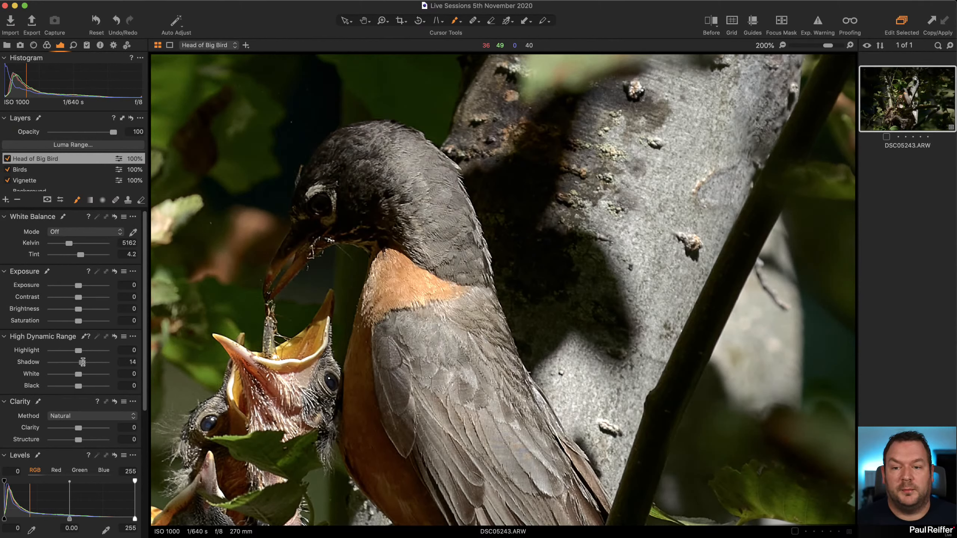
left_click_drag(85, 362, 82, 364)
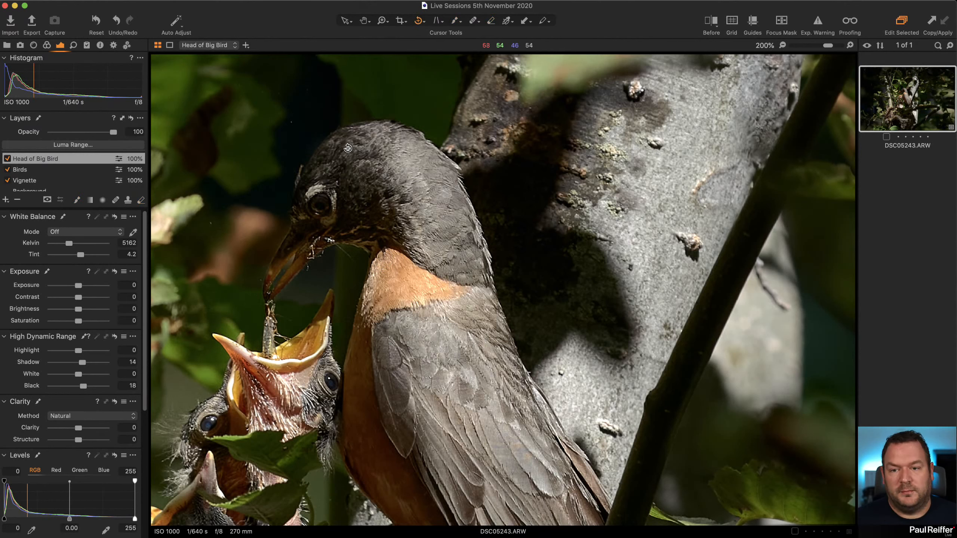
Soften the head mask along the back of the head and neck with an enlarged soft eraser, showing the mask while erasing.
key("e")
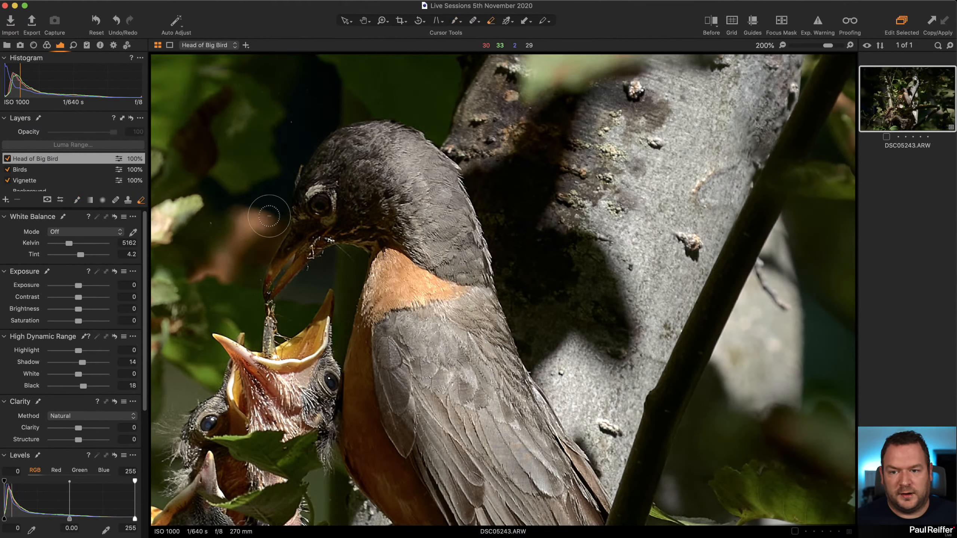
key("m")
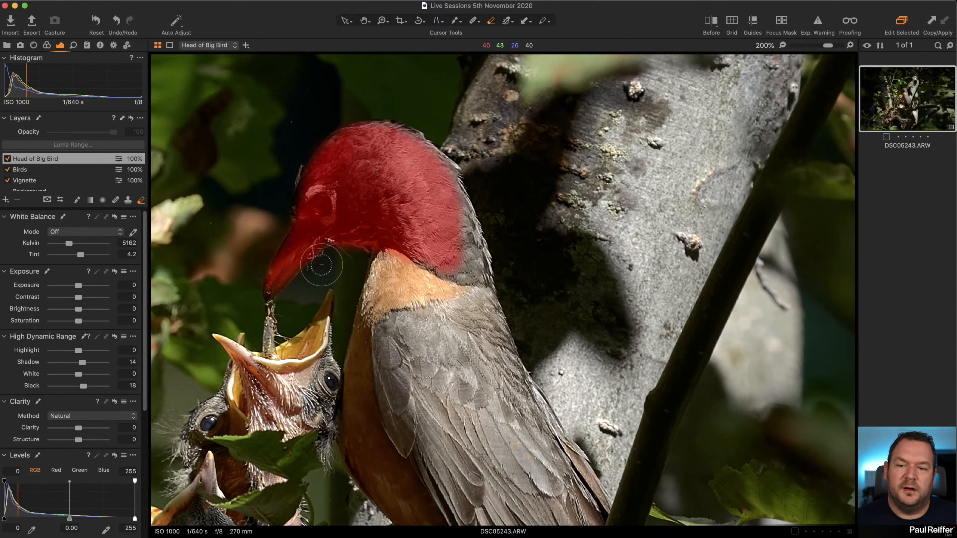
right_click(419, 296)
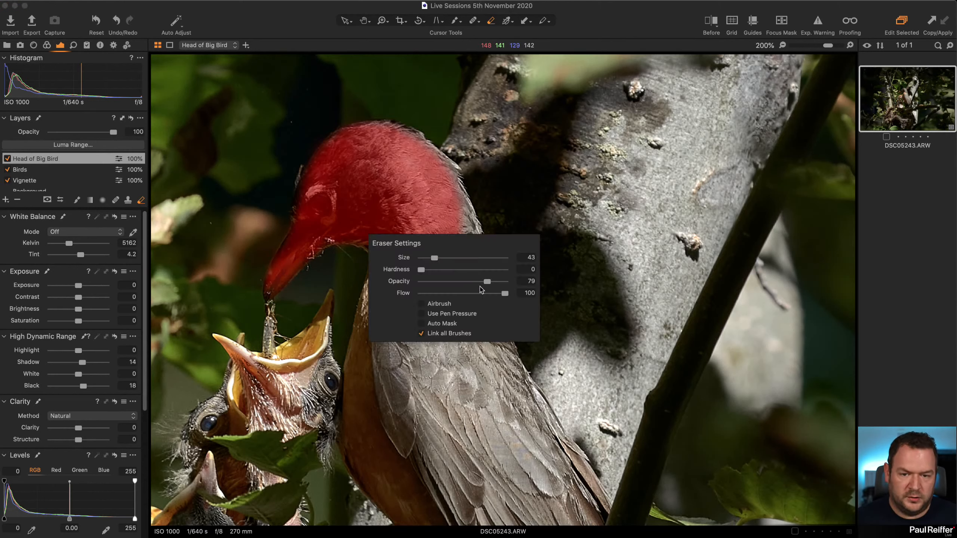
left_click_drag(435, 259, 444, 259)
mouse_move(502, 177)
left_mouse_down()
mouse_move(466, 152)
mouse_move(518, 275)
left_mouse_up()
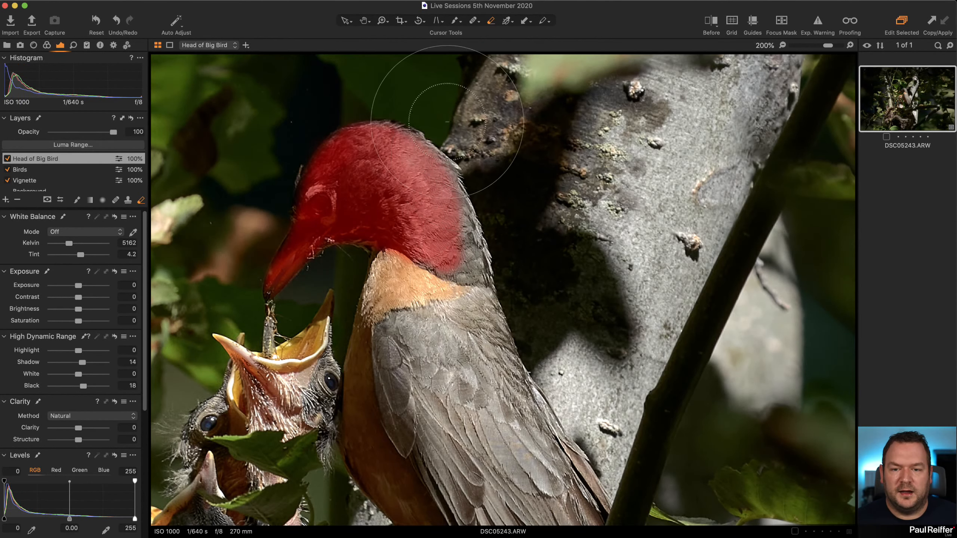
left_click_drag(445, 123, 486, 290)
left_click_drag(403, 309, 451, 310)
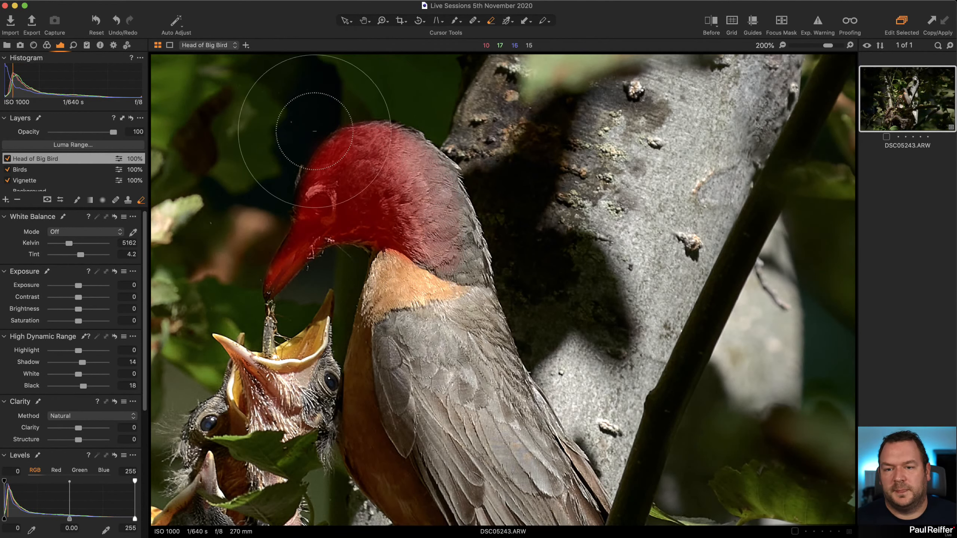
key("m")
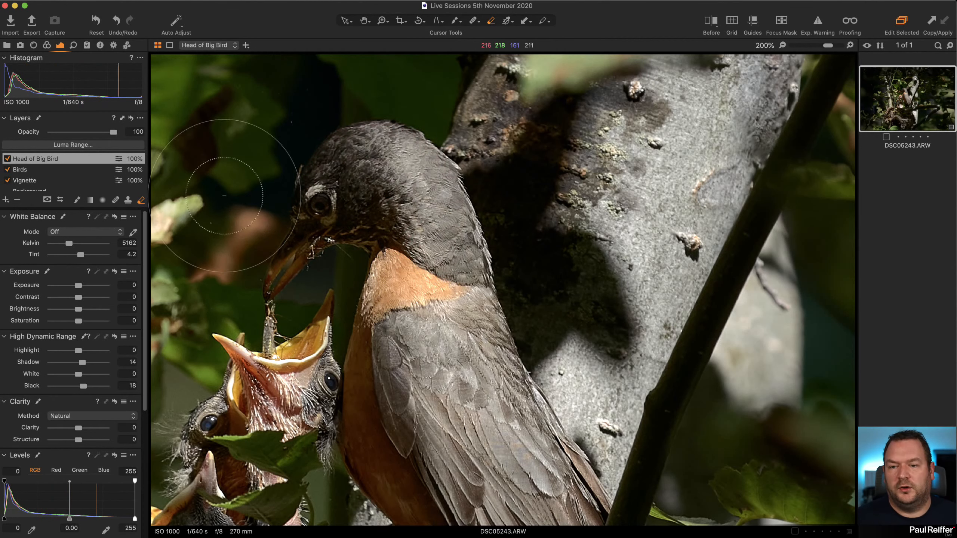
Compare the bird's head with and without the Head of Big Bird layer, and view the whole photo.
left_click(8, 160)
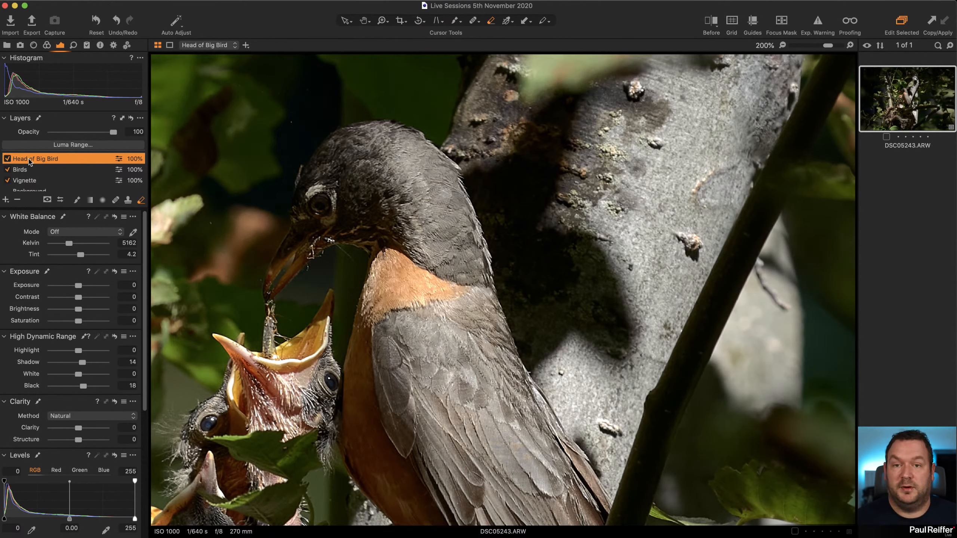
key("z")
left_click(369, 177, "alt")
left_click(369, 177, "alt")
left_click(369, 177, "alt")
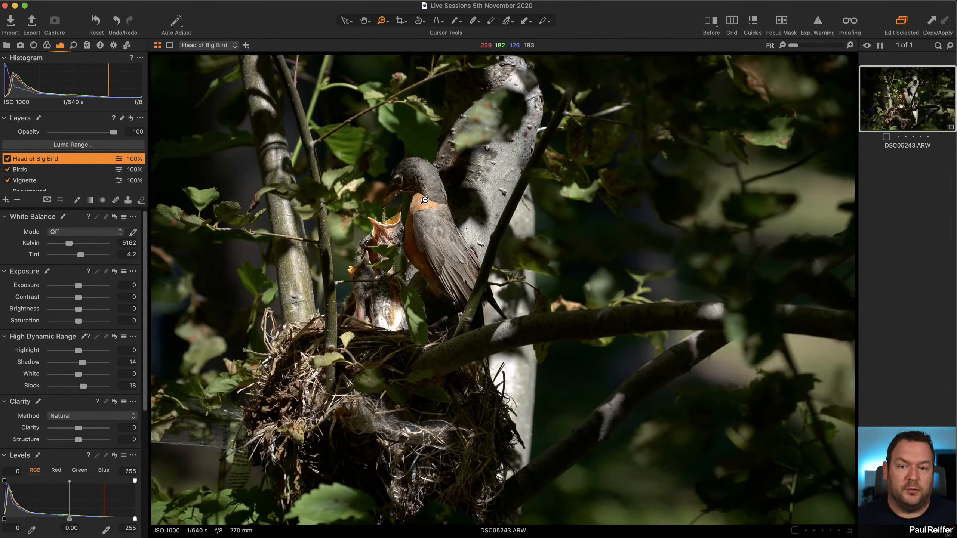
Clone the edited variant and crop the clone to a portrait frame around the bird, chicks and nest.
right_click(882, 86)
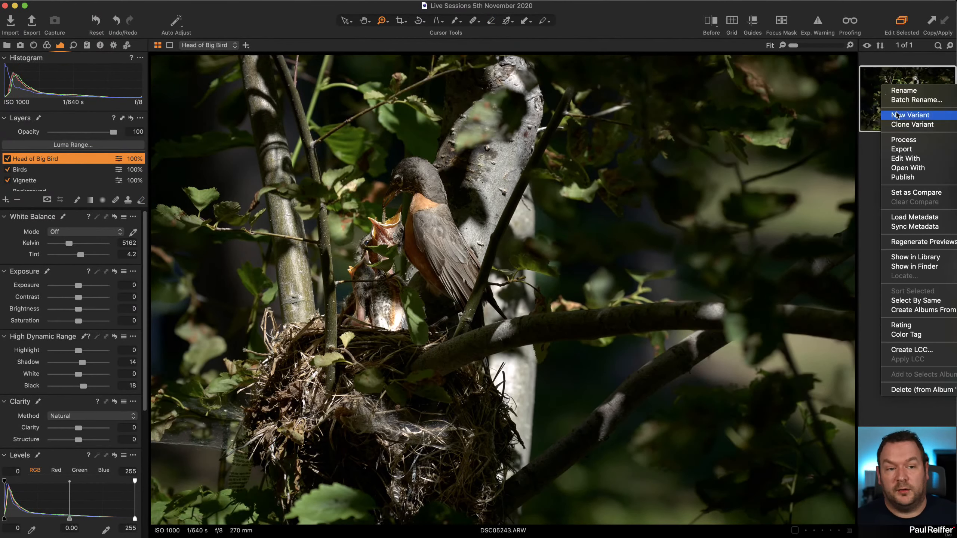
left_click(912, 124)
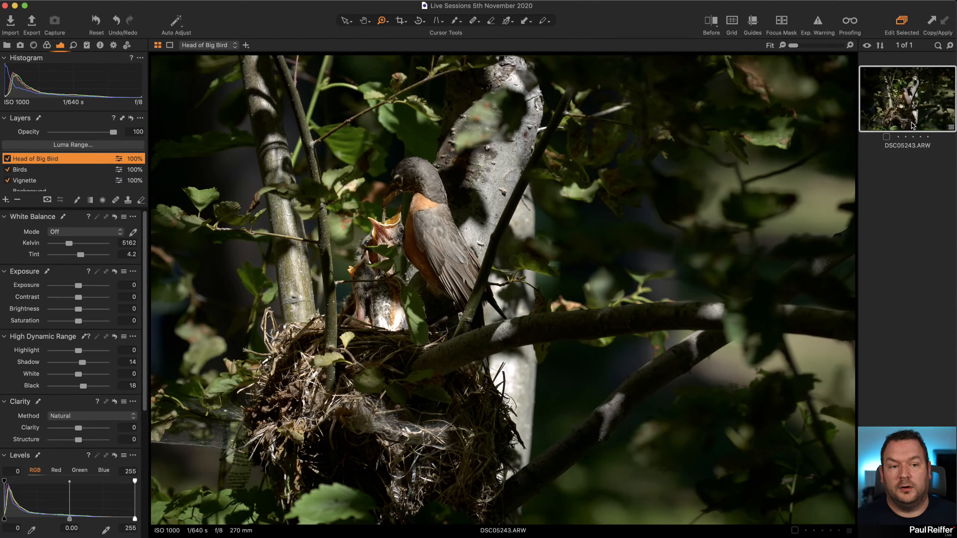
left_click(397, 24)
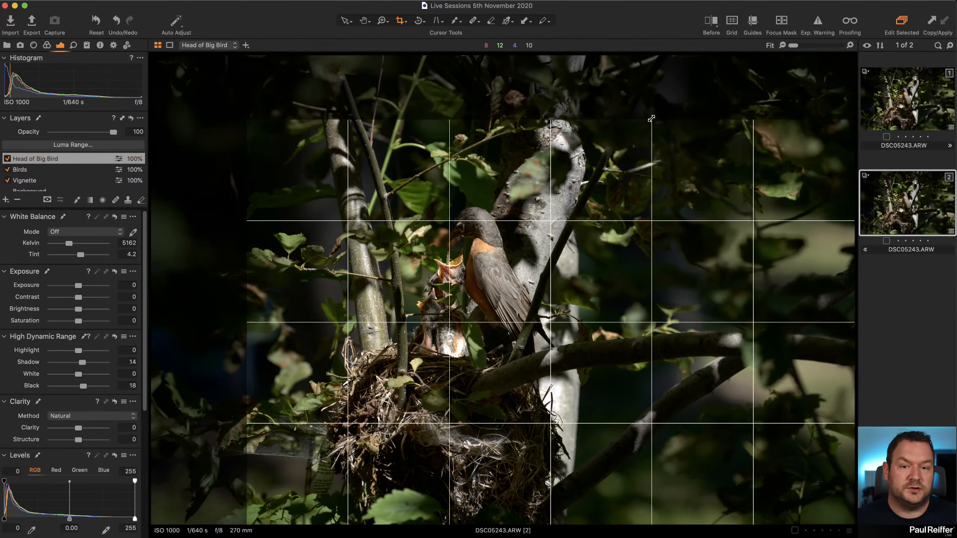
left_click_drag(652, 118, 578, 56)
left_click_drag(464, 172, 516, 160)
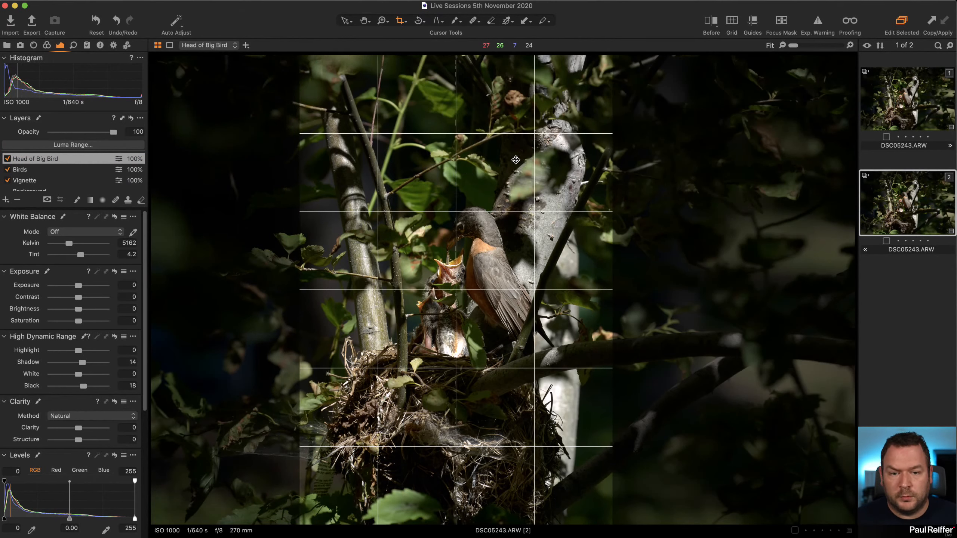
left_click(345, 21)
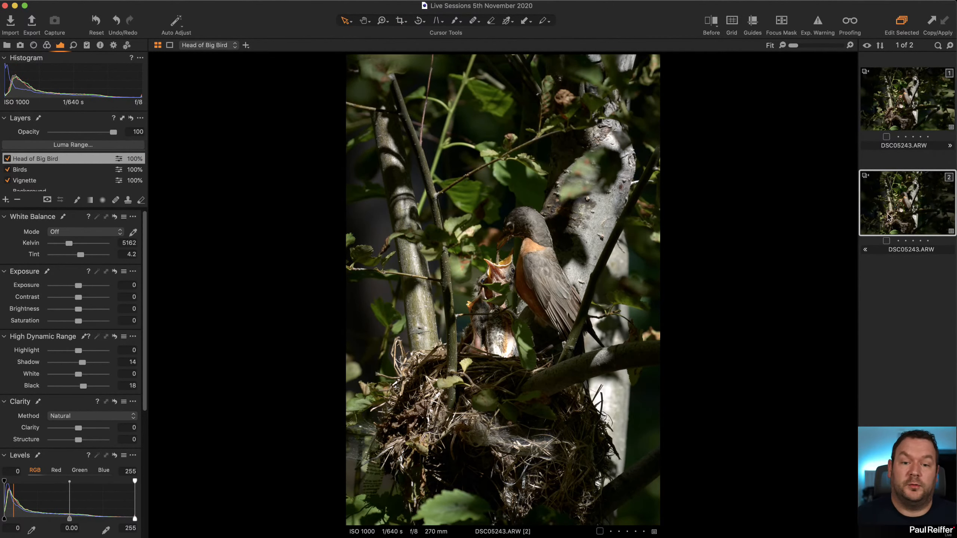
Compare the landscape and portrait variants side by side, and review the landscape edit with the before/after split view.
left_click(898, 102, "shift")
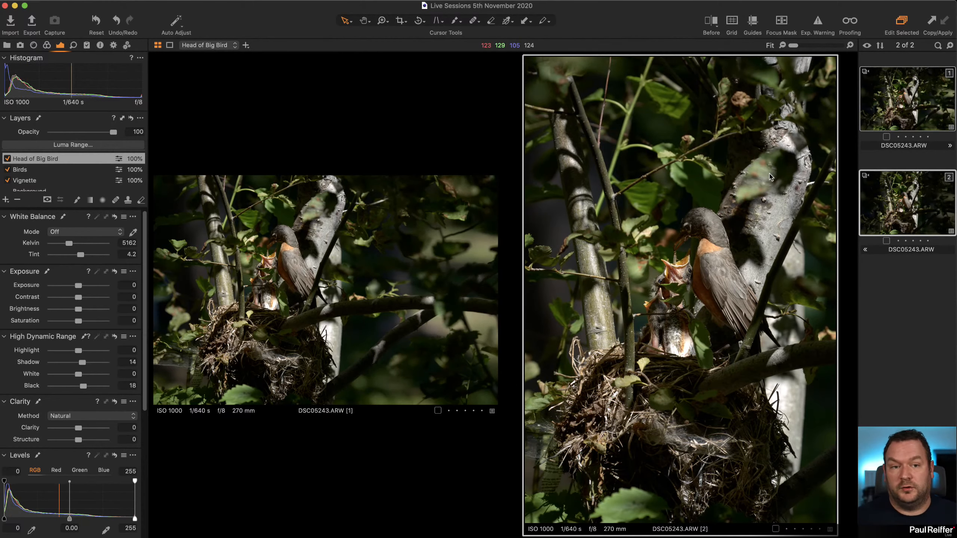
left_click(911, 314)
left_click(891, 113)
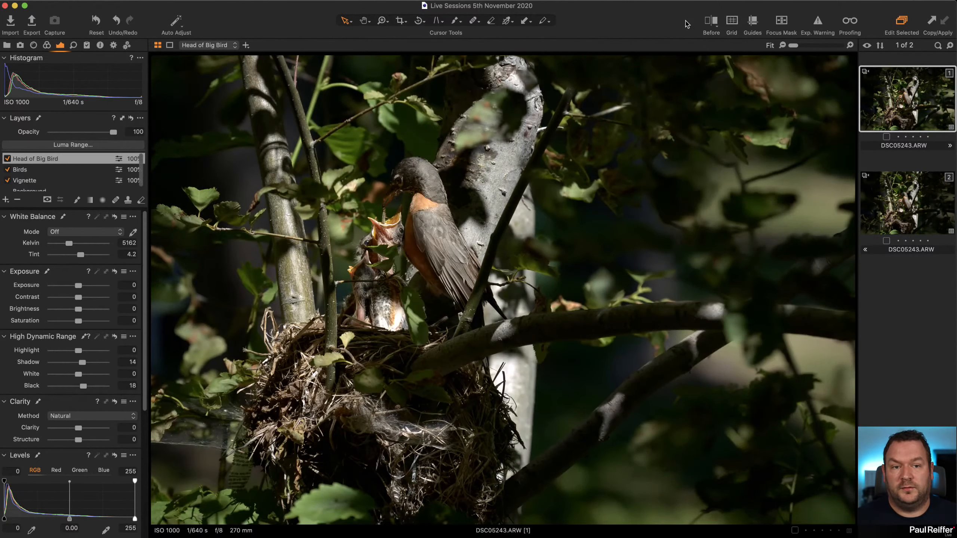
left_click(715, 26)
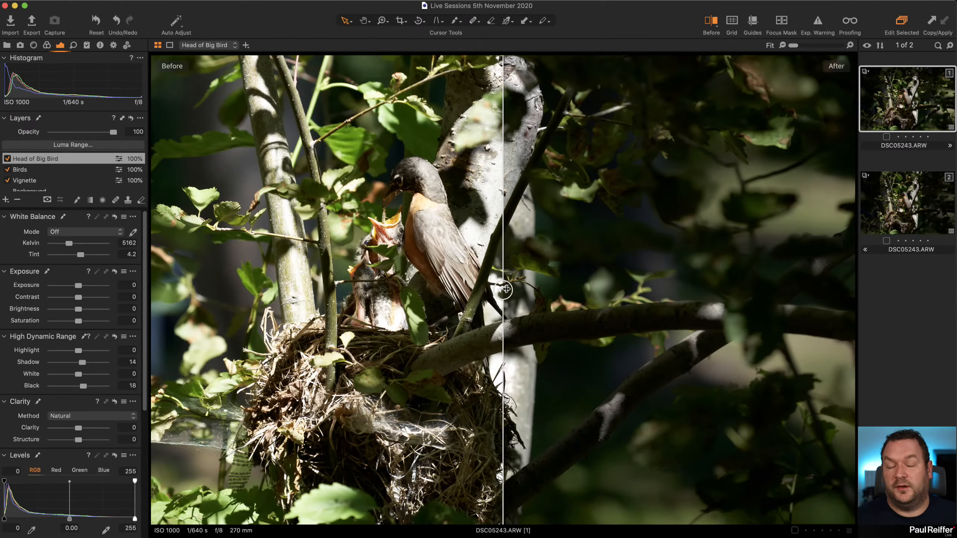
left_click_drag(505, 289, 152, 290)
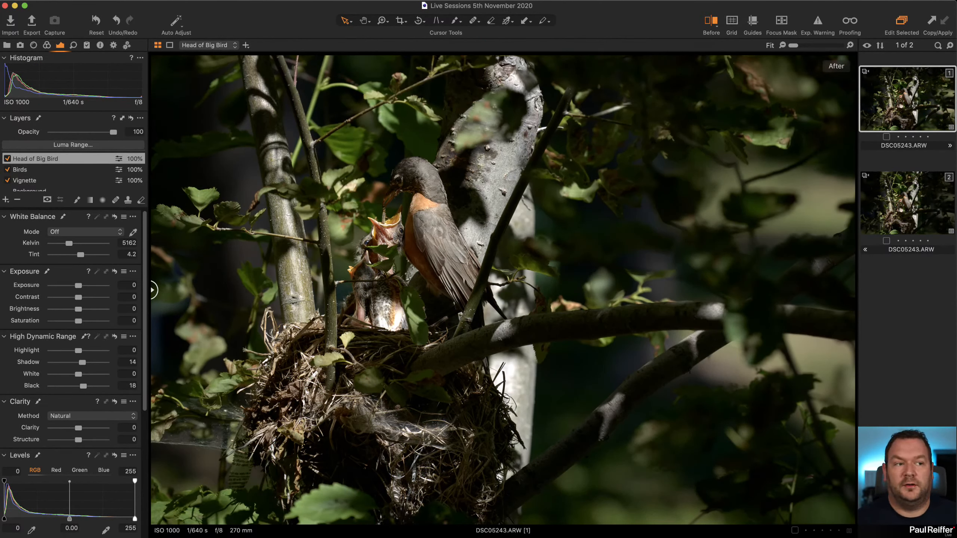
left_click(896, 200, "super")
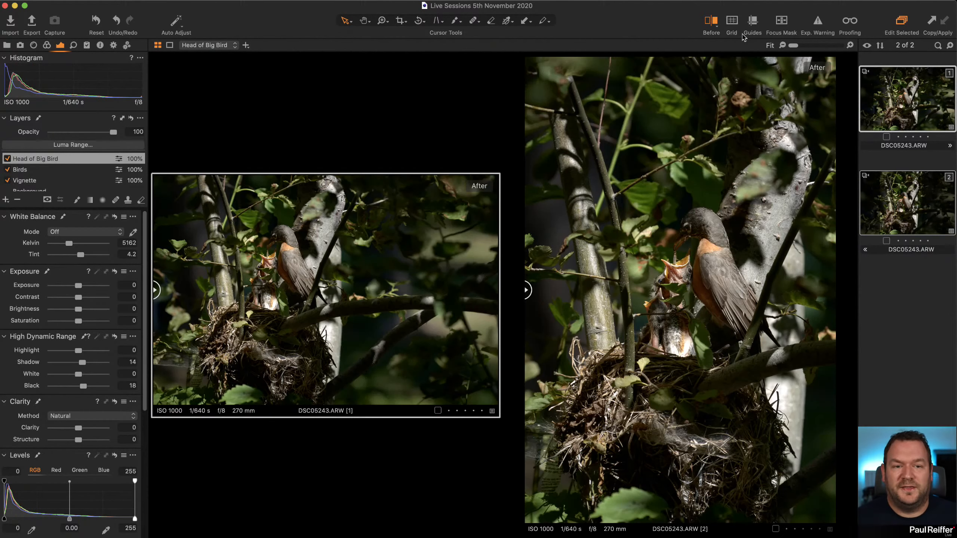
left_click(711, 23)
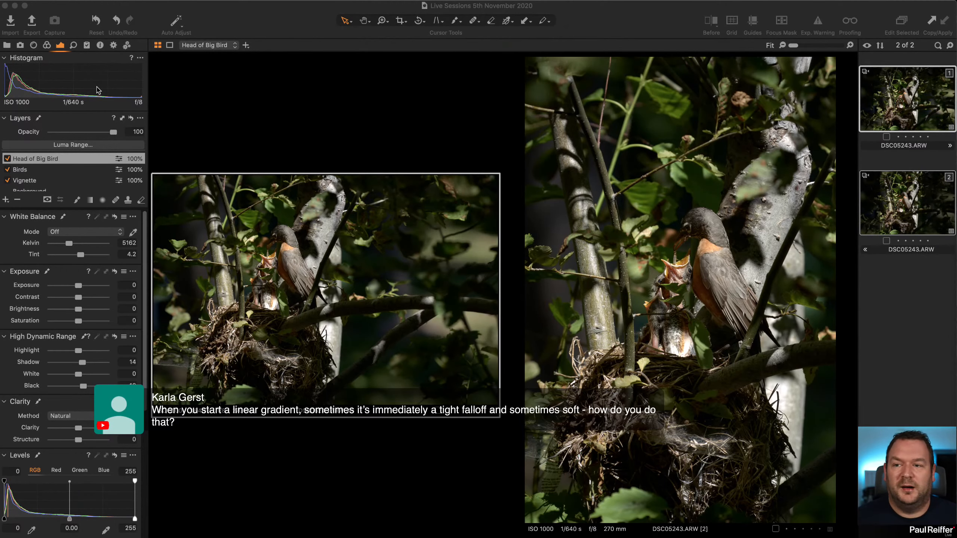
Switch to the collection holding the harbour photo ND5_4360.dng and add a new adjustment layer to its first variant.
left_click(7, 45)
left_click(43, 120)
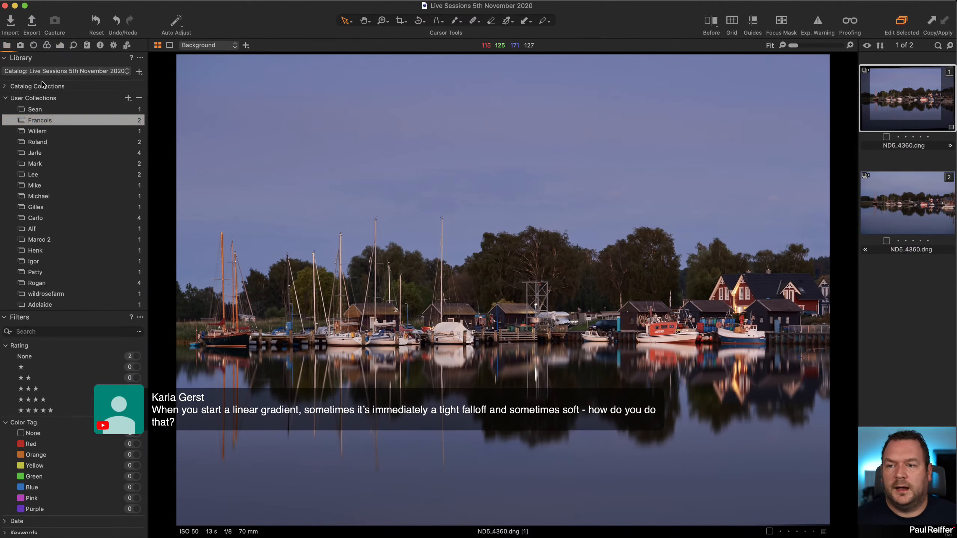
left_click(61, 45)
left_click(5, 200)
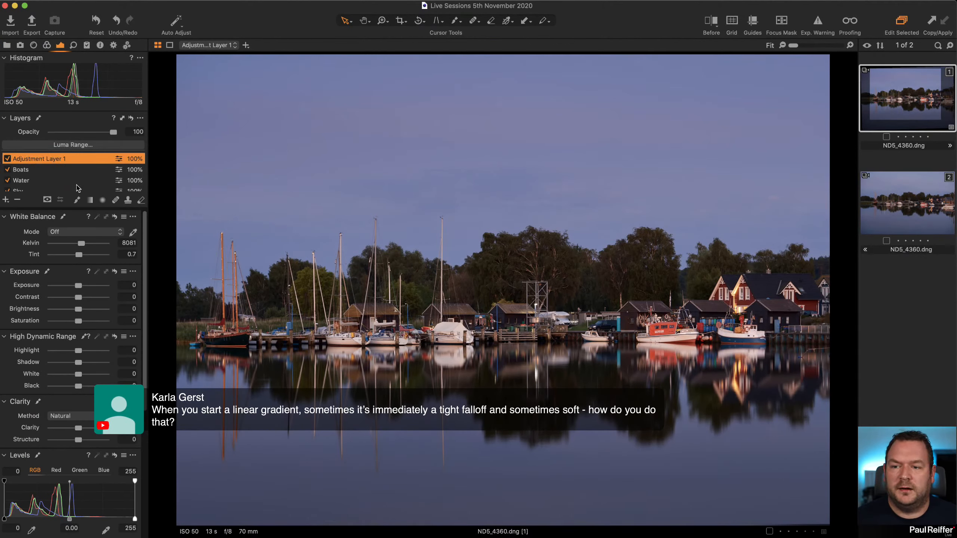
Draw a short, slightly tilted linear gradient mask with a tight falloff across the sky.
left_click(89, 199)
left_click(567, 180)
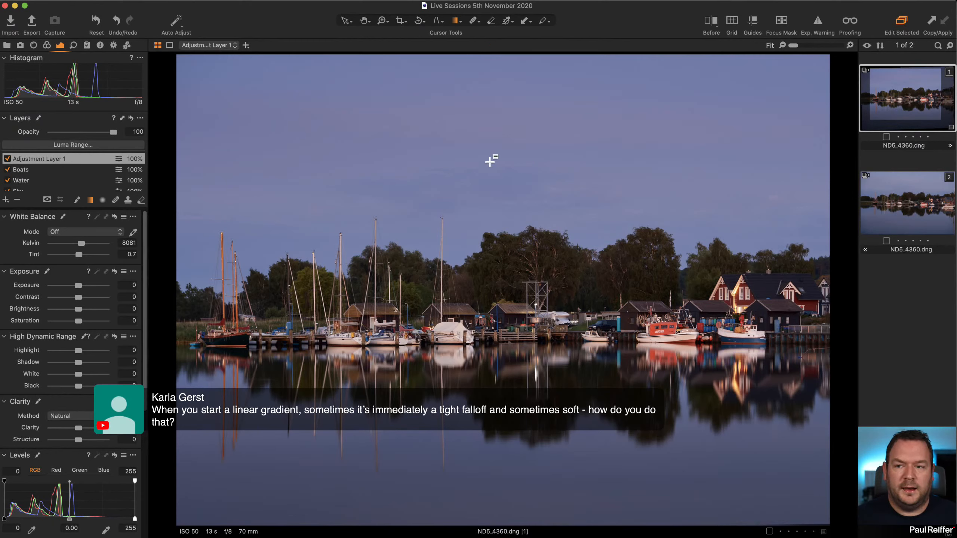
left_click_drag(490, 161, 493, 175)
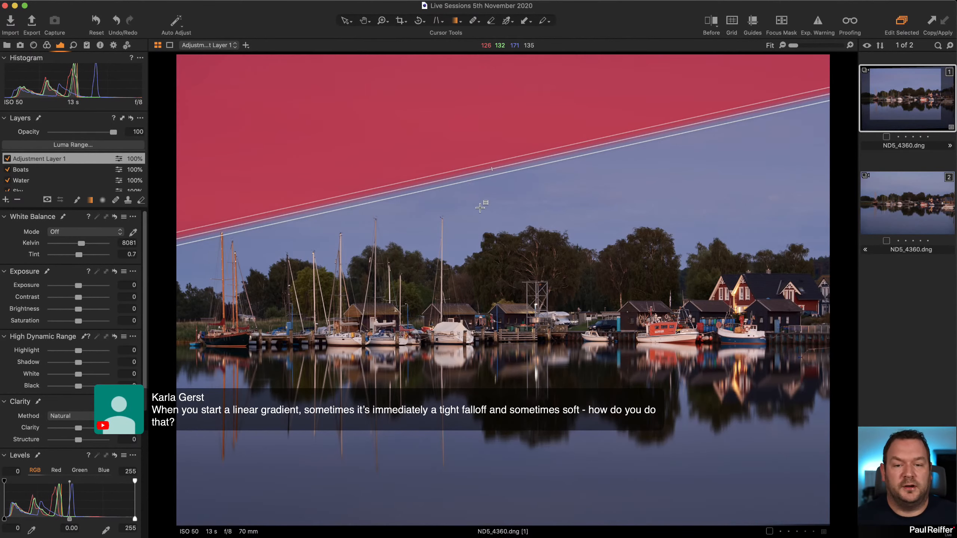
Undo the tight gradient and draw a long linear gradient mask with a soft falloff from the upper sky down to the water.
key("super+z")
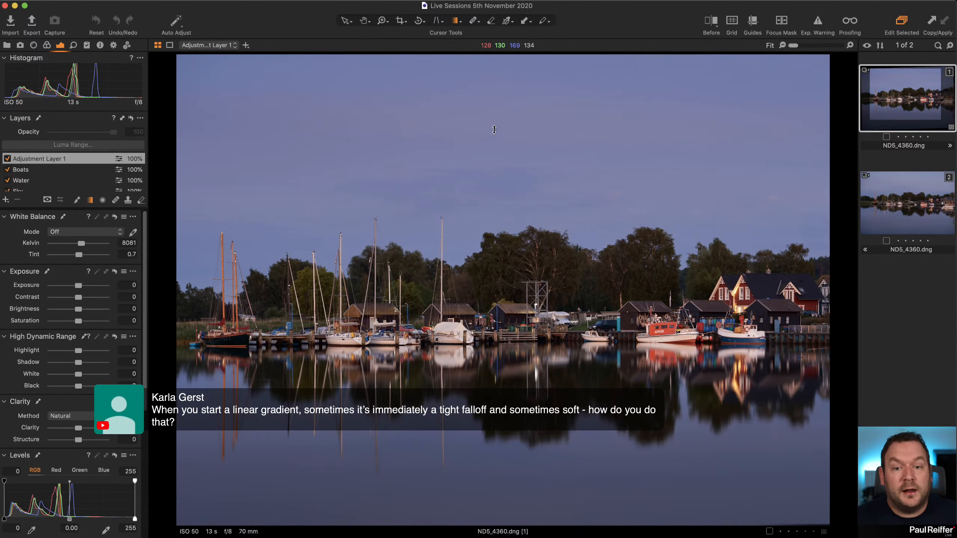
left_click_drag(495, 110, 522, 428)
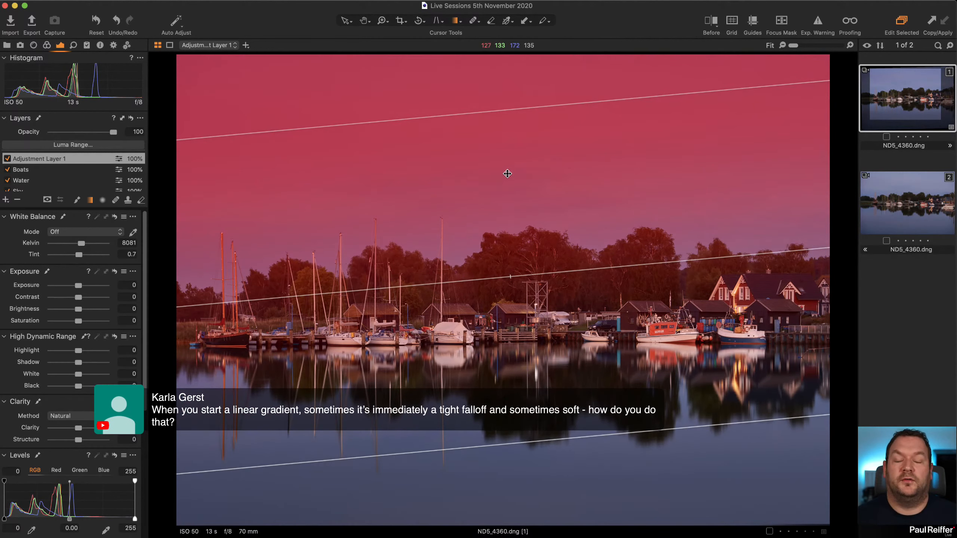